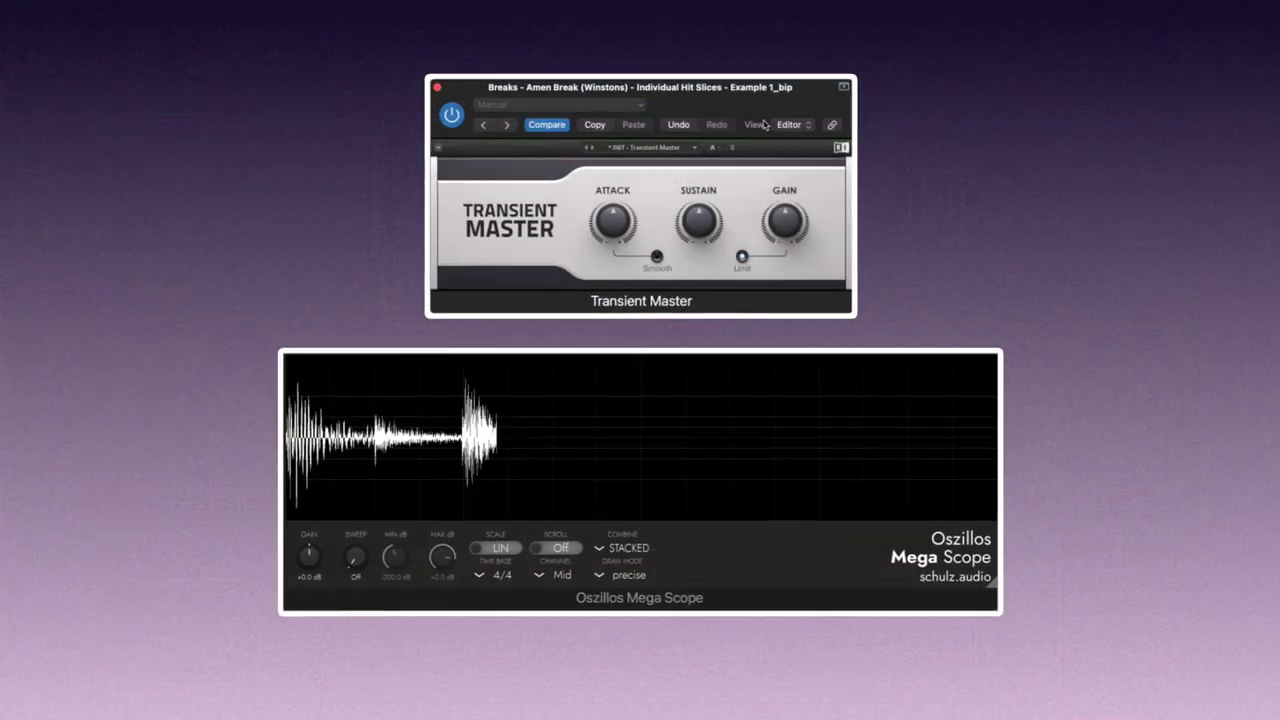
Lower the Sustain in Transient Master and adjust the Noise Gate's Threshold
{"action": "left_click_drag", "start_coordinate": [698, 217], "coordinate": [698, 290]}
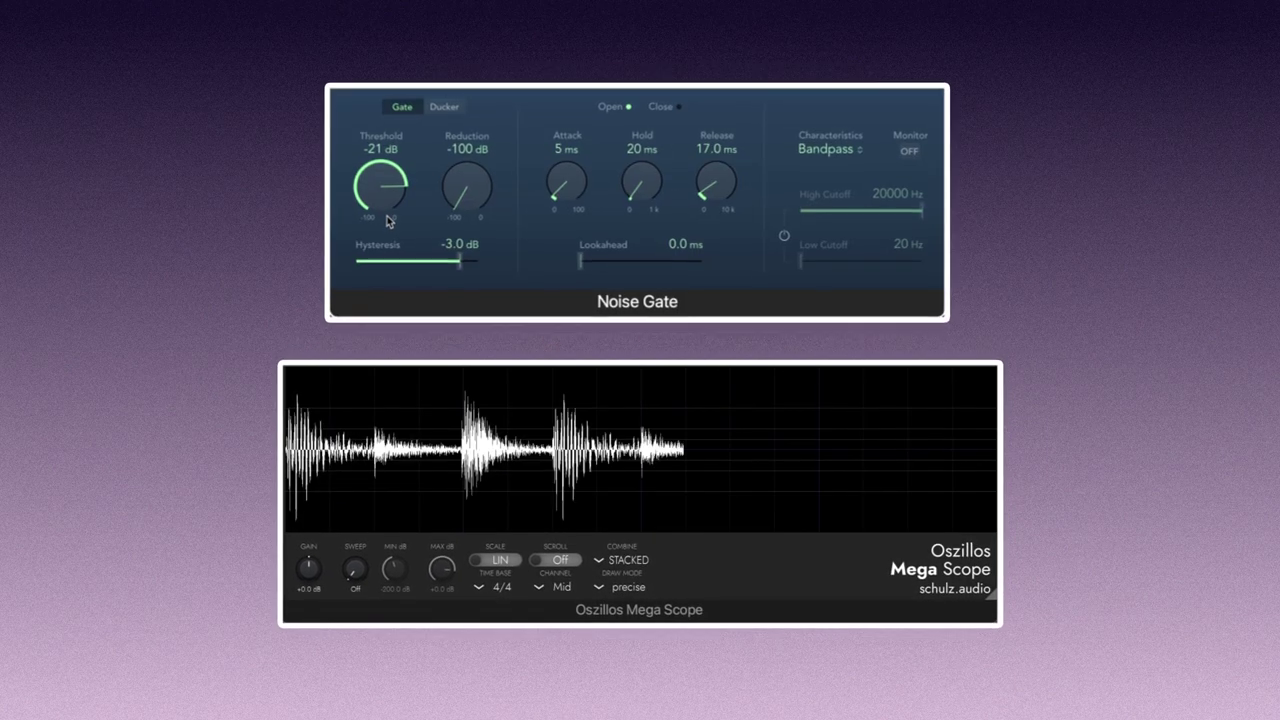
{"action": "left_click_drag", "start_coordinate": [396, 222], "coordinate": [384, 184]}
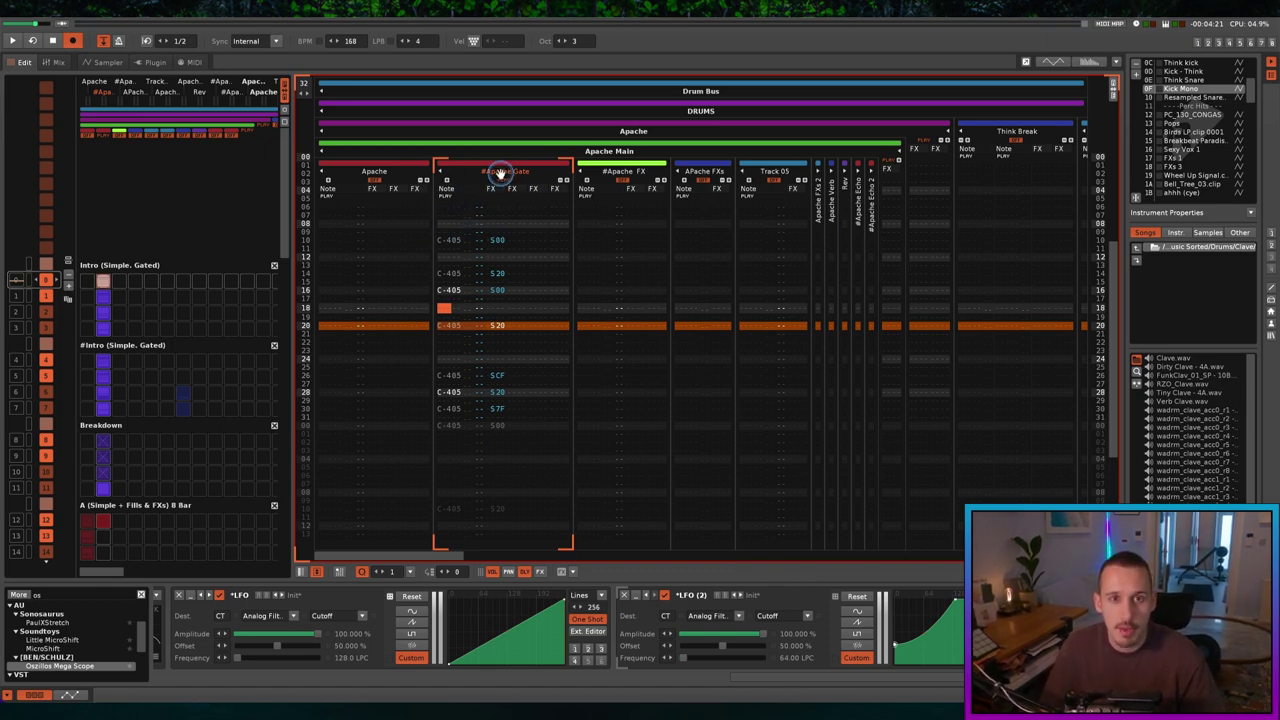
Open the external editor of Neutron Elements on the #Apache Gate track and move it clear of the pattern
{"action": "scroll", "coordinate": [139, 378], "scroll_direction": "down", "scroll_amount": 1}
{"action": "scroll", "coordinate": [138, 378], "scroll_direction": "down", "scroll_amount": 4}
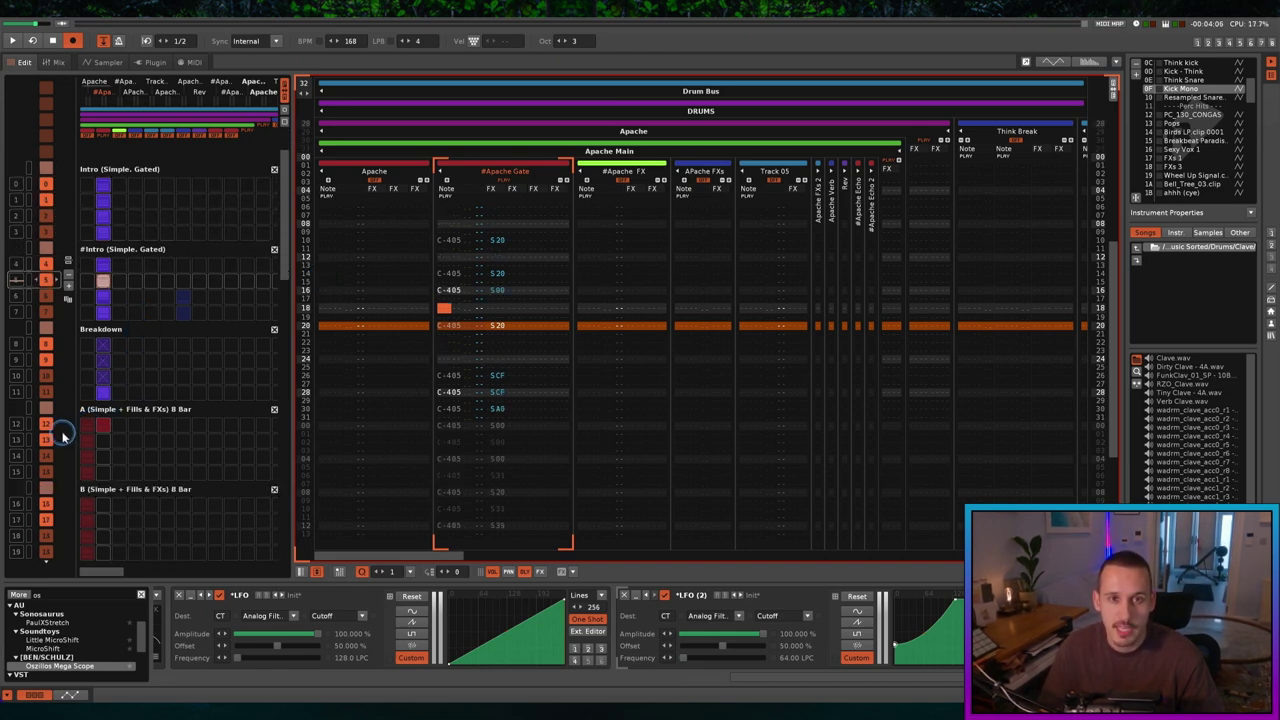
{"action": "scroll", "coordinate": [108, 360], "scroll_direction": "up", "scroll_amount": 2}
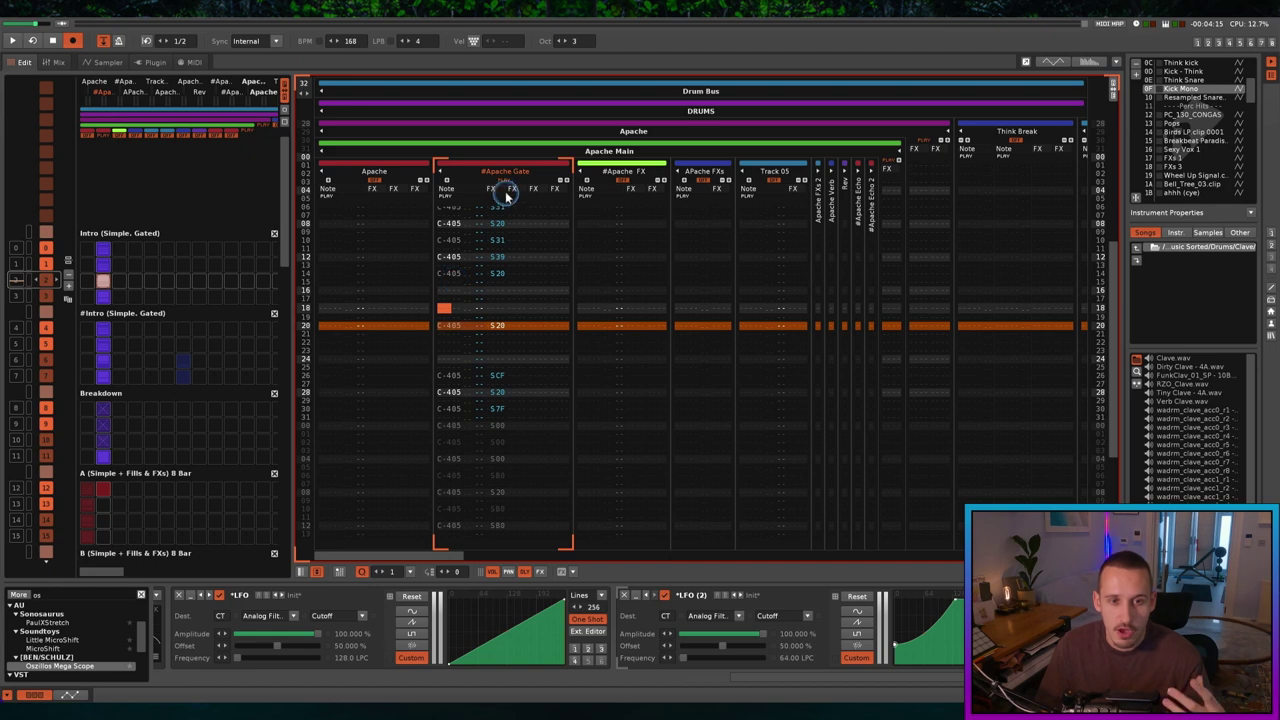
{"action": "mouse_move", "coordinate": [724, 690]}
{"action": "left_click_drag", "start_coordinate": [771, 677], "coordinate": [397, 657]}
{"action": "left_click_drag", "start_coordinate": [711, 677], "coordinate": [583, 677]}
{"action": "left_click", "coordinate": [562, 596]}
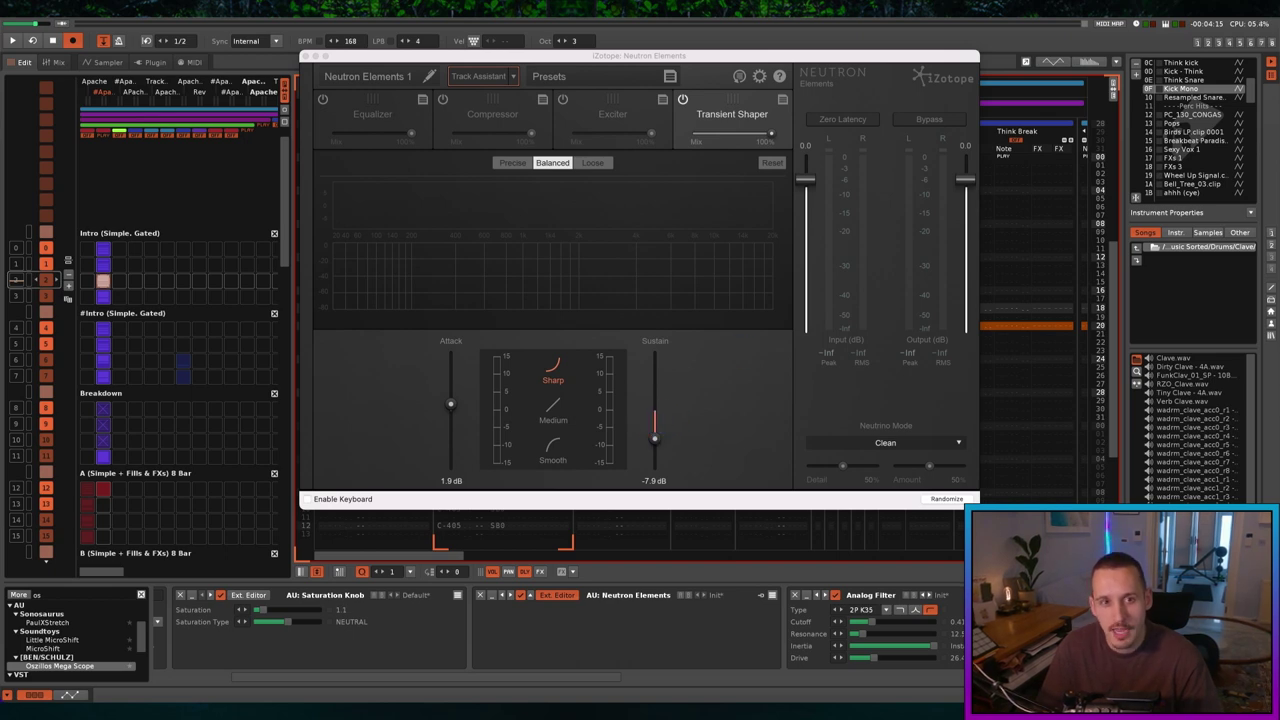
{"action": "left_click_drag", "start_coordinate": [515, 55], "coordinate": [872, 194]}
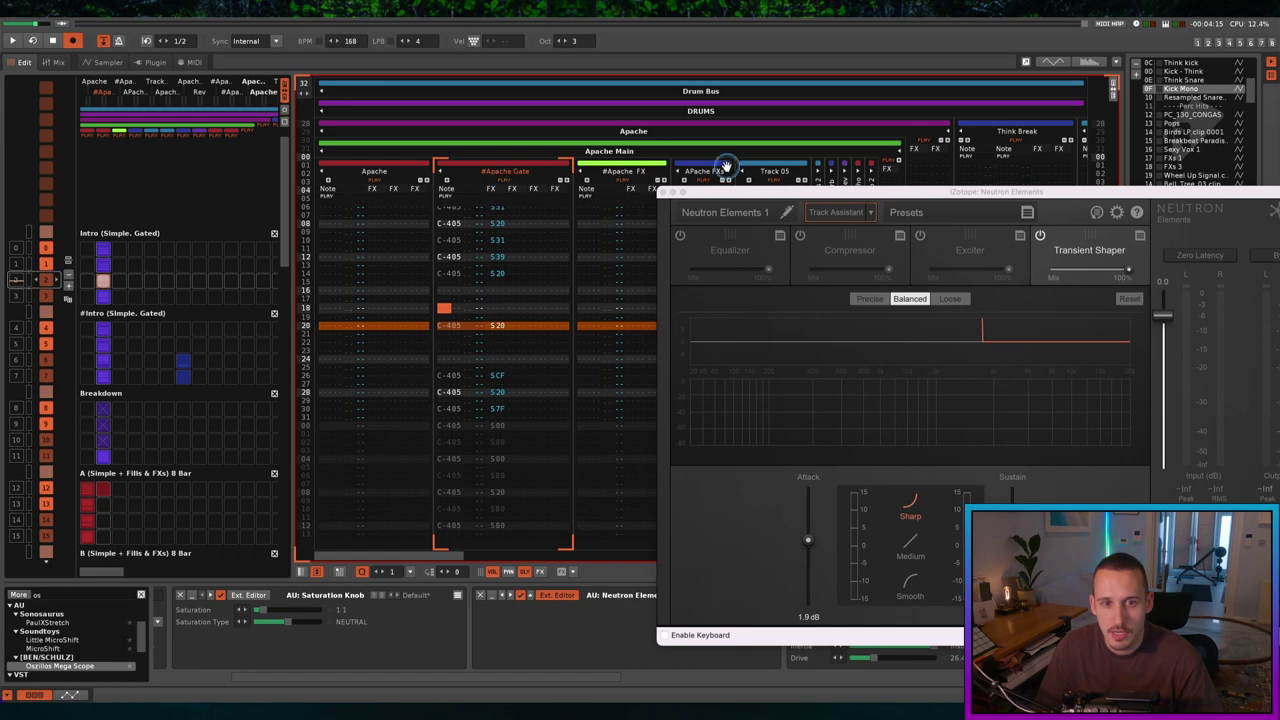
Play the first Intro pattern while bypassing and re-enabling Neutron Elements to compare the sound, and close its editor
{"action": "key", "text": "space"}
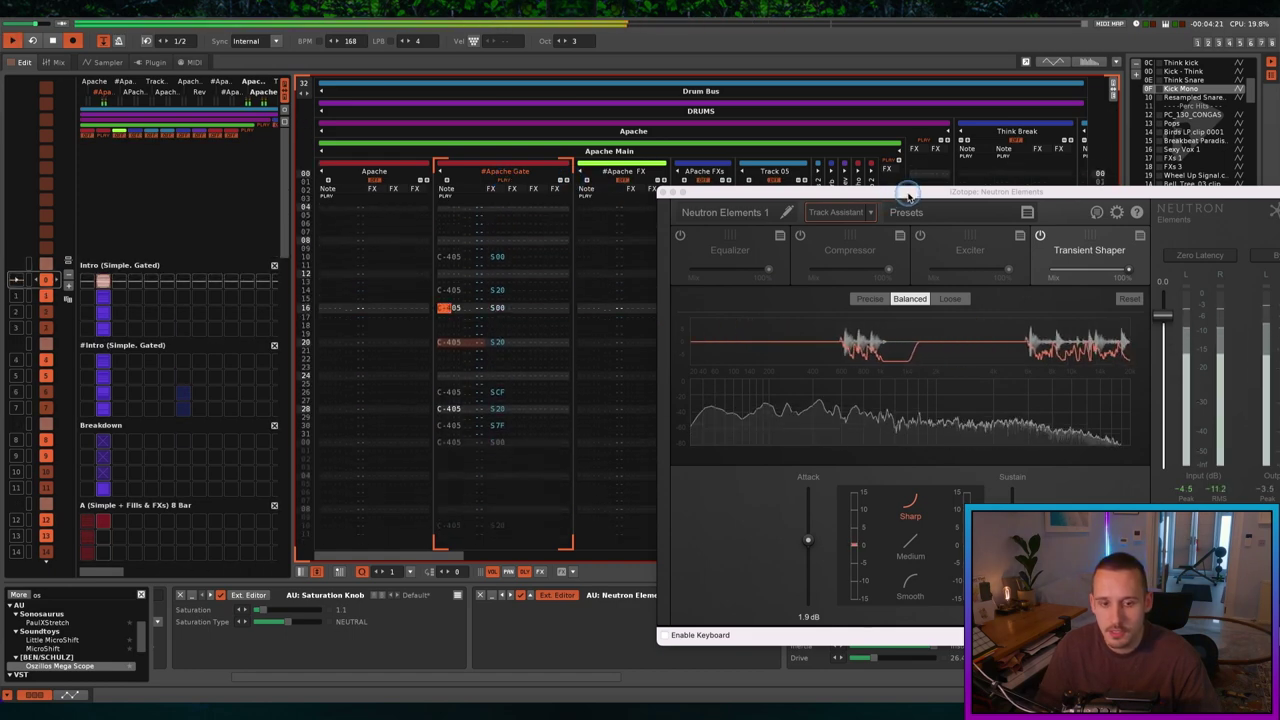
{"action": "left_click", "coordinate": [521, 595]}
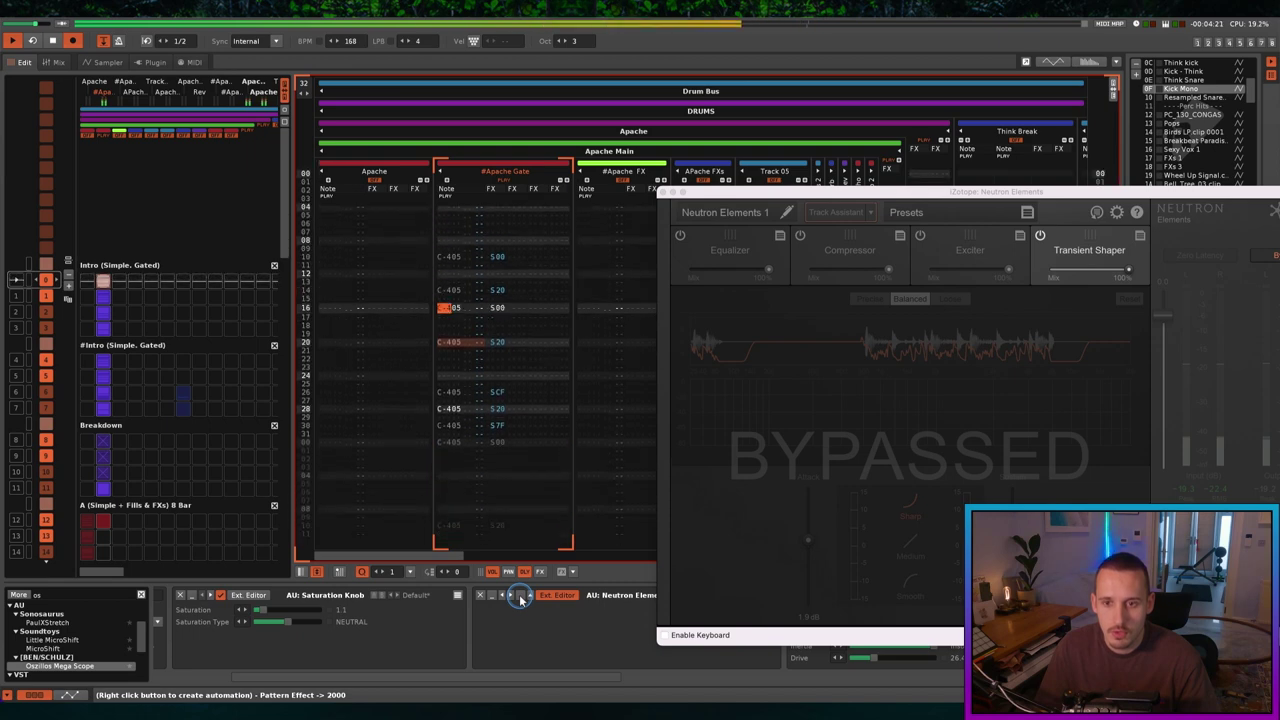
{"action": "left_click", "coordinate": [521, 595]}
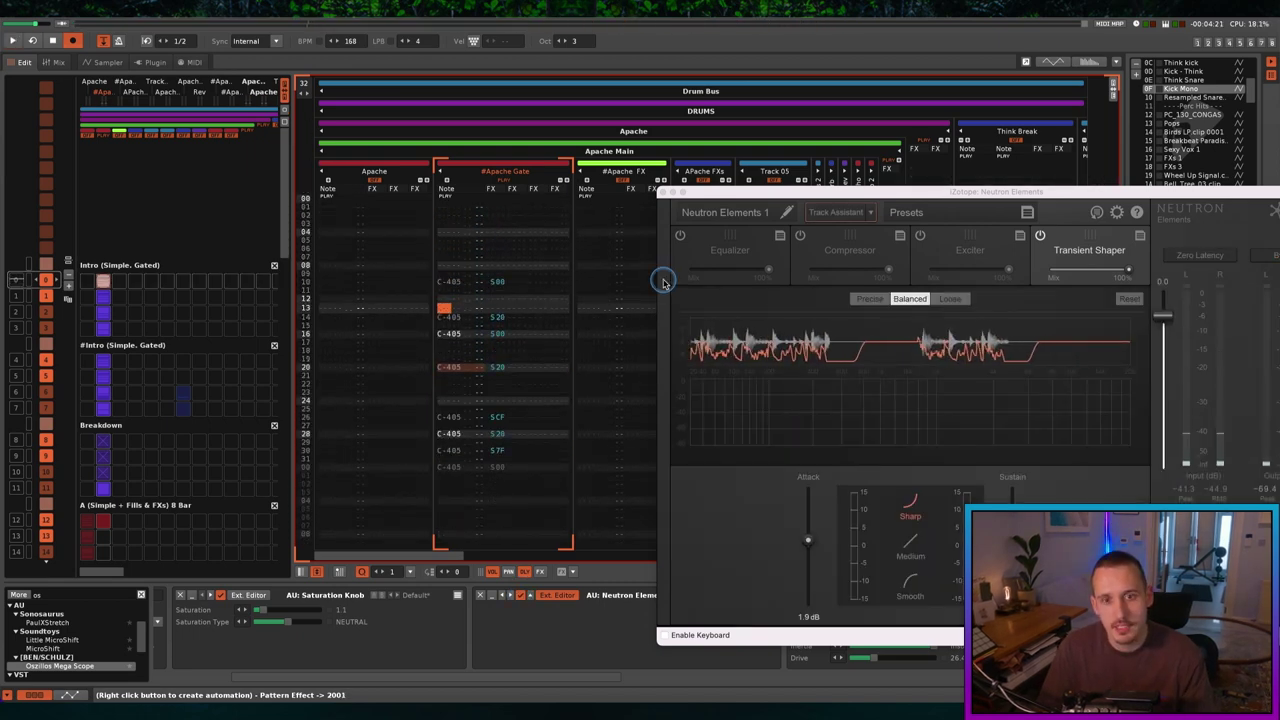
{"action": "left_click", "coordinate": [662, 191]}
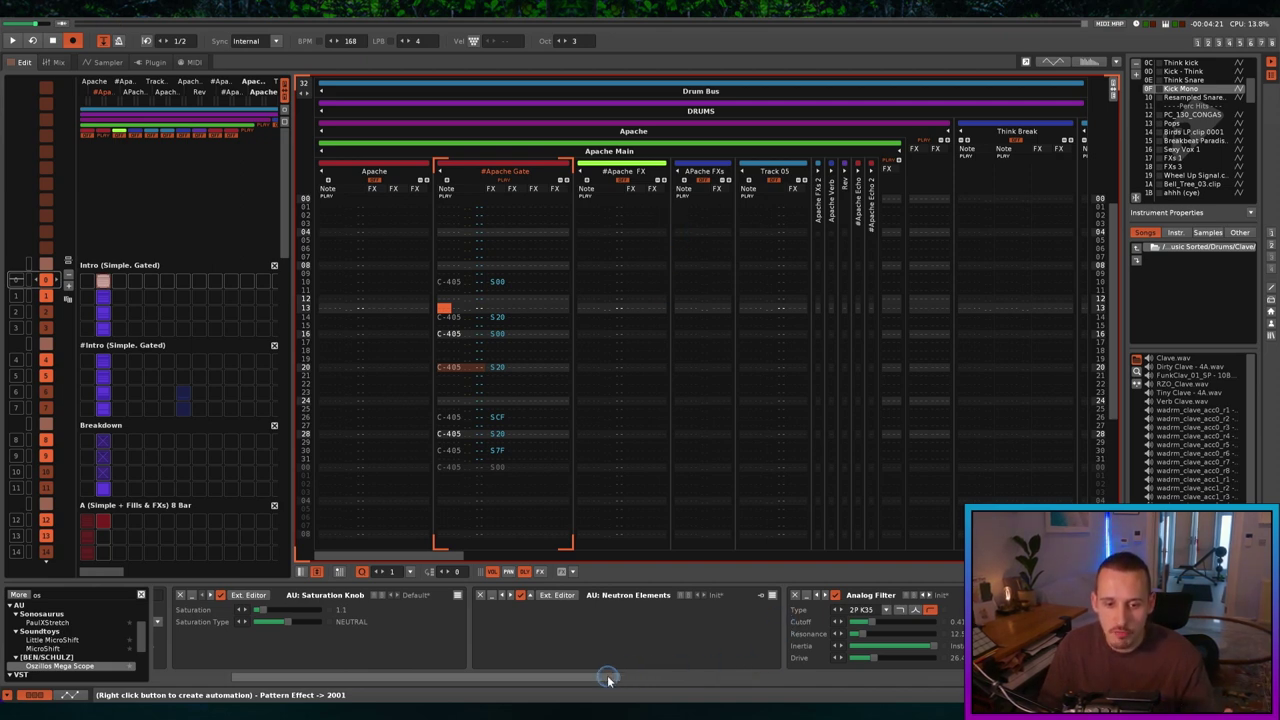
Examine the C commands on lines 24 to 31 of the Apache group and play back the passage in the #A4 section
{"action": "left_click_drag", "start_coordinate": [609, 678], "coordinate": [692, 670]}
{"action": "key", "text": "space"}
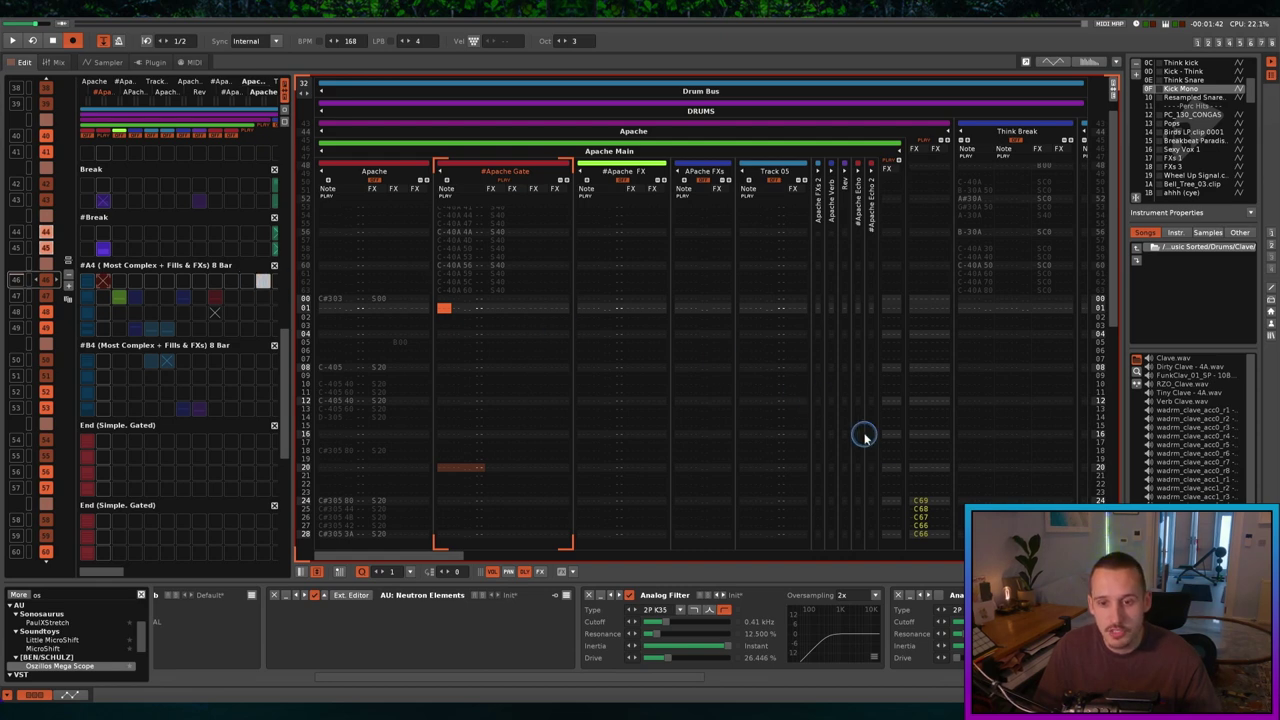
{"action": "left_click", "coordinate": [925, 483]}
{"action": "left_click", "coordinate": [920, 334]}
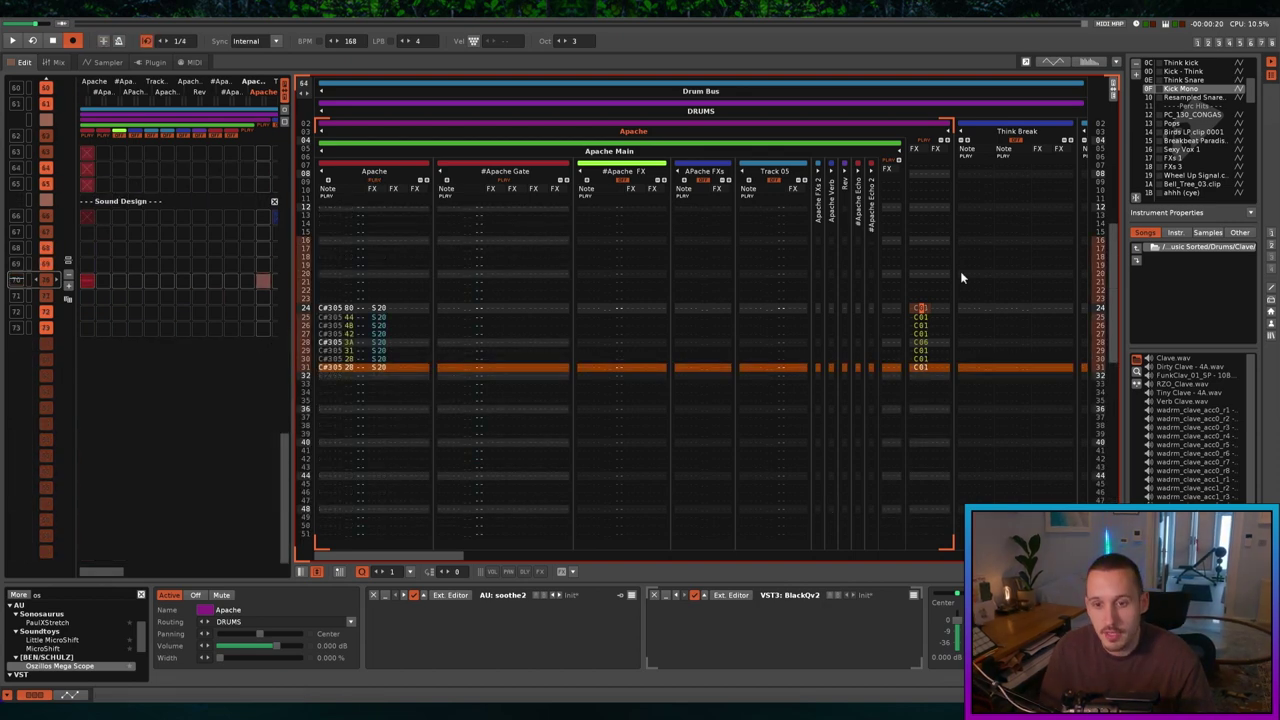
{"action": "key", "text": "Up"}
{"action": "key", "text": "Down"}
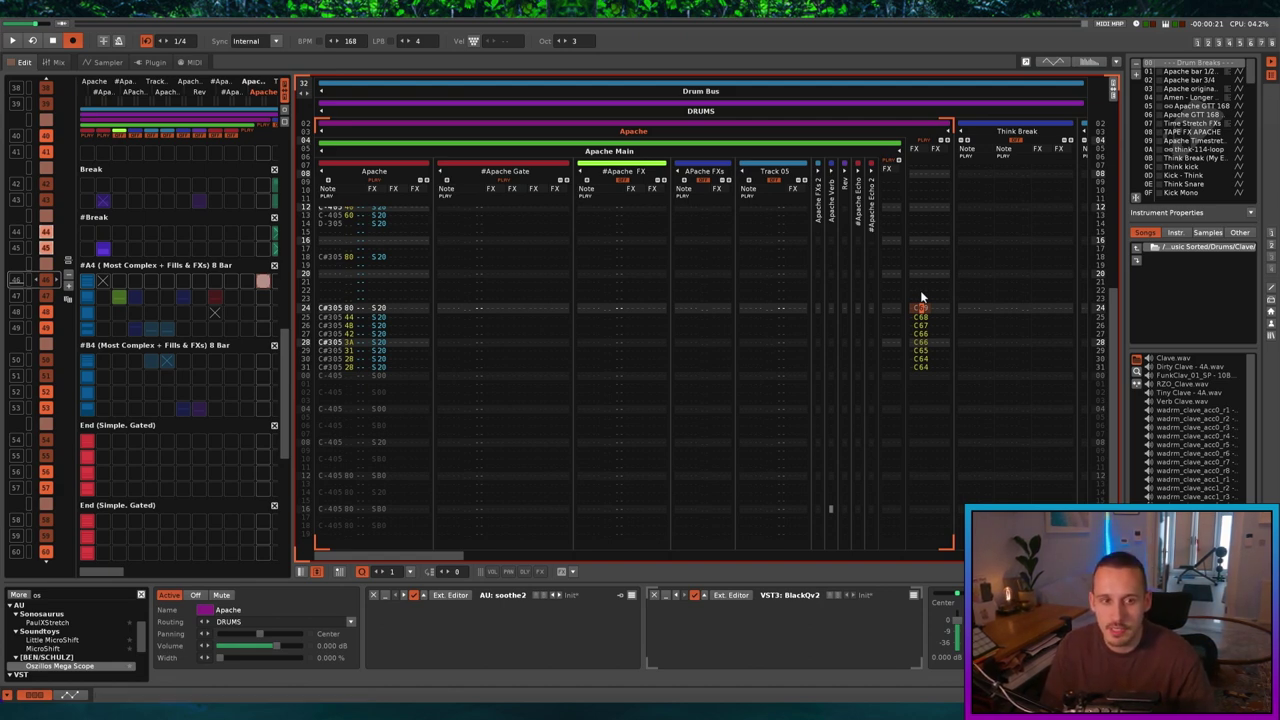
{"action": "key", "text": "space"}
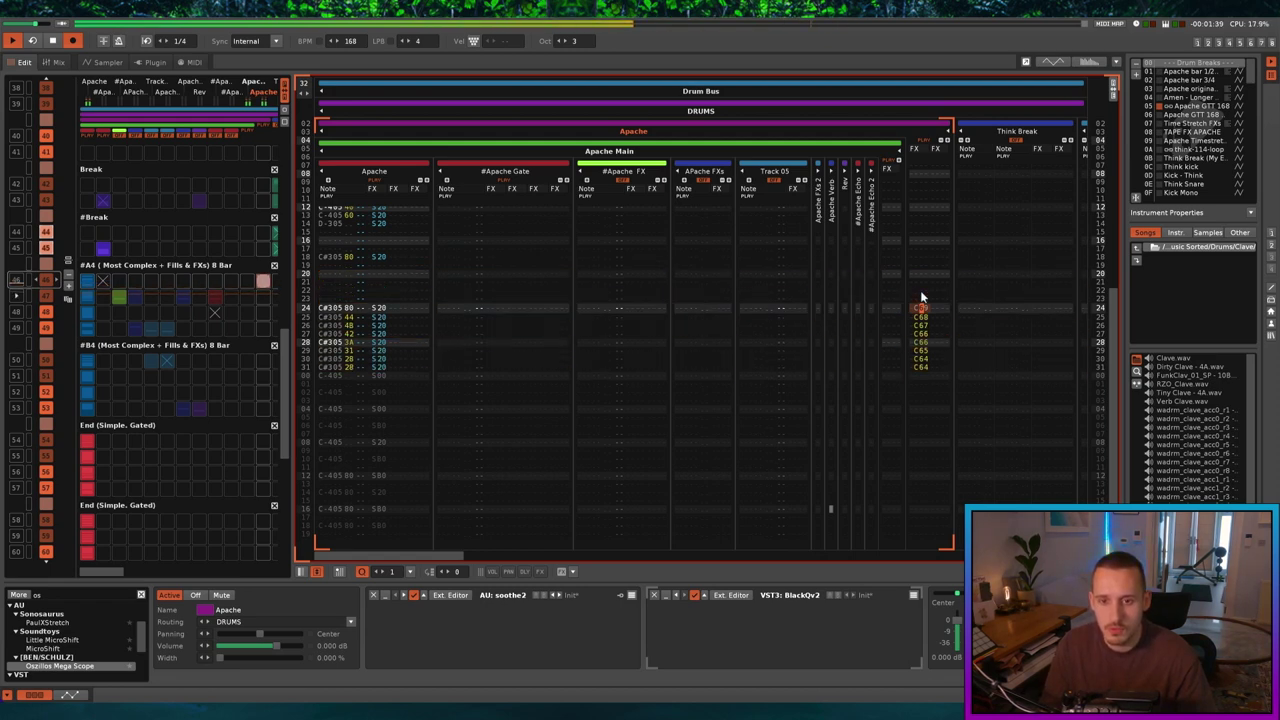
{"action": "key", "text": "space"}
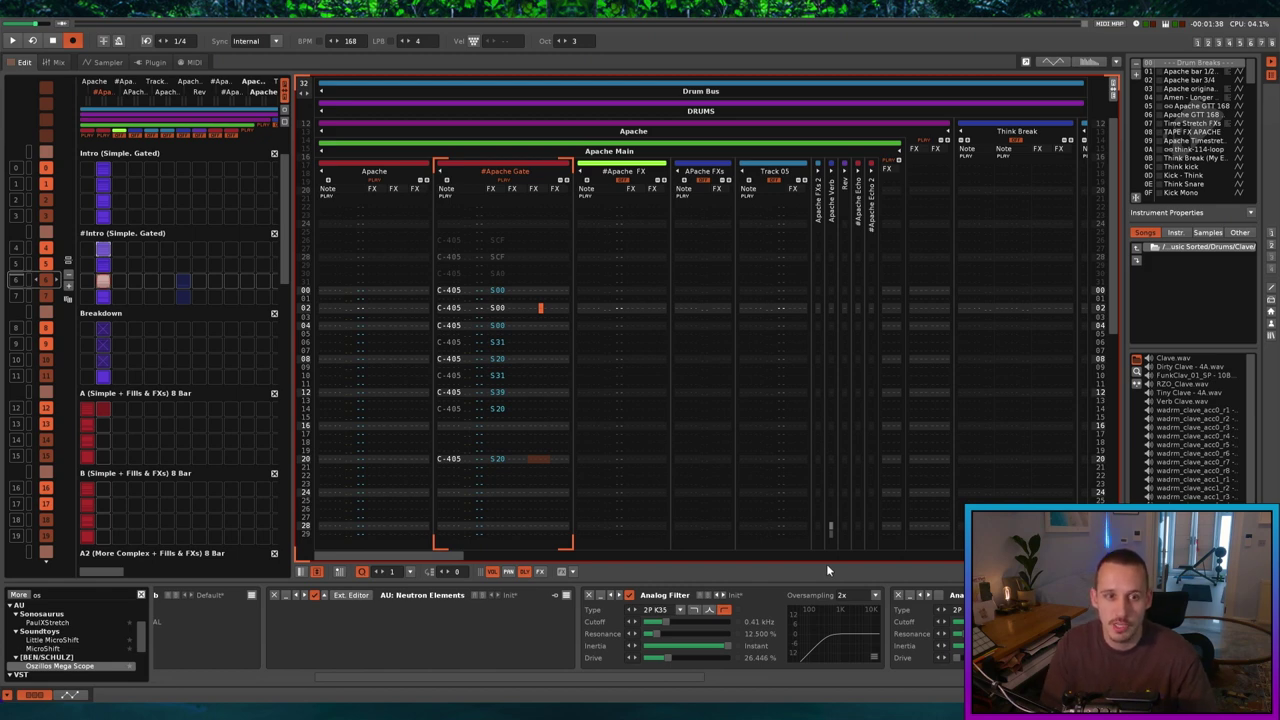
Record Analog Filter cutoff commands on the #Apache Gate track: 323D on line 00 and 32B3 on line 31
{"action": "left_click", "coordinate": [495, 405]}
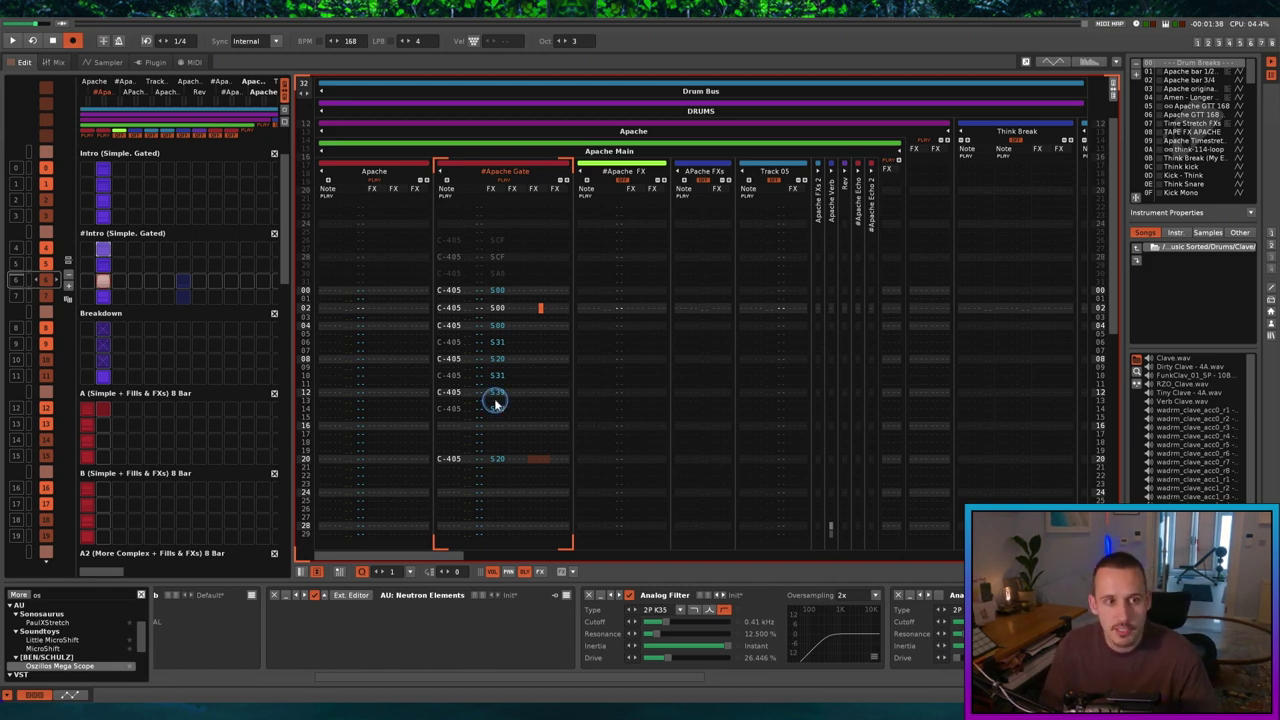
{"action": "left_click", "coordinate": [520, 292]}
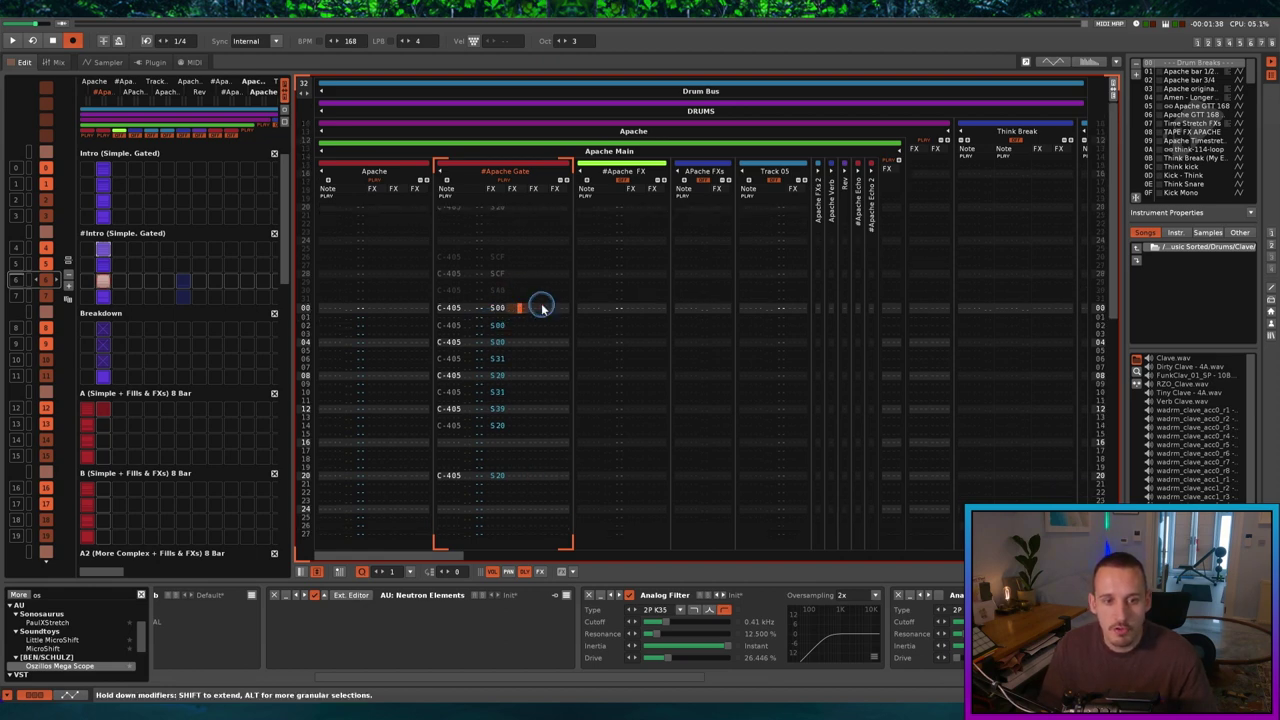
{"action": "left_click_drag", "start_coordinate": [668, 622], "coordinate": [679, 622]}
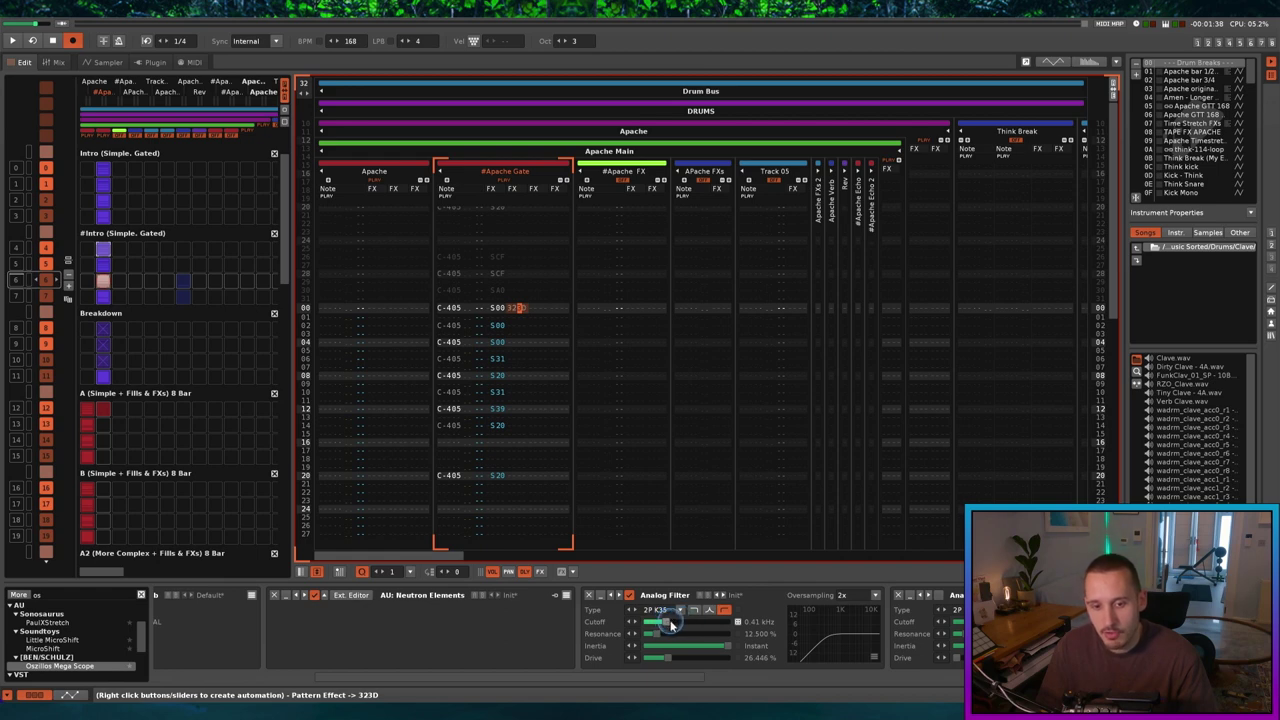
{"action": "scroll", "coordinate": [516, 432], "scroll_direction": "up", "scroll_amount": 1}
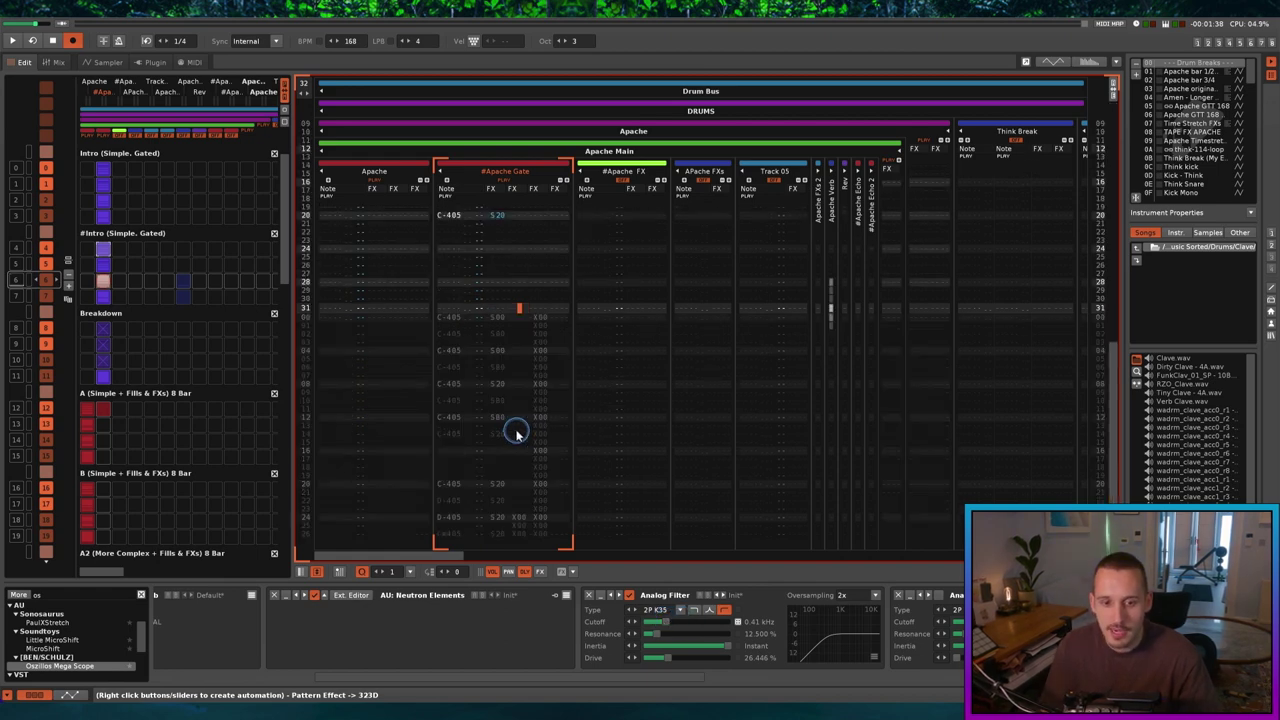
{"action": "left_click_drag", "start_coordinate": [666, 622], "coordinate": [707, 622]}
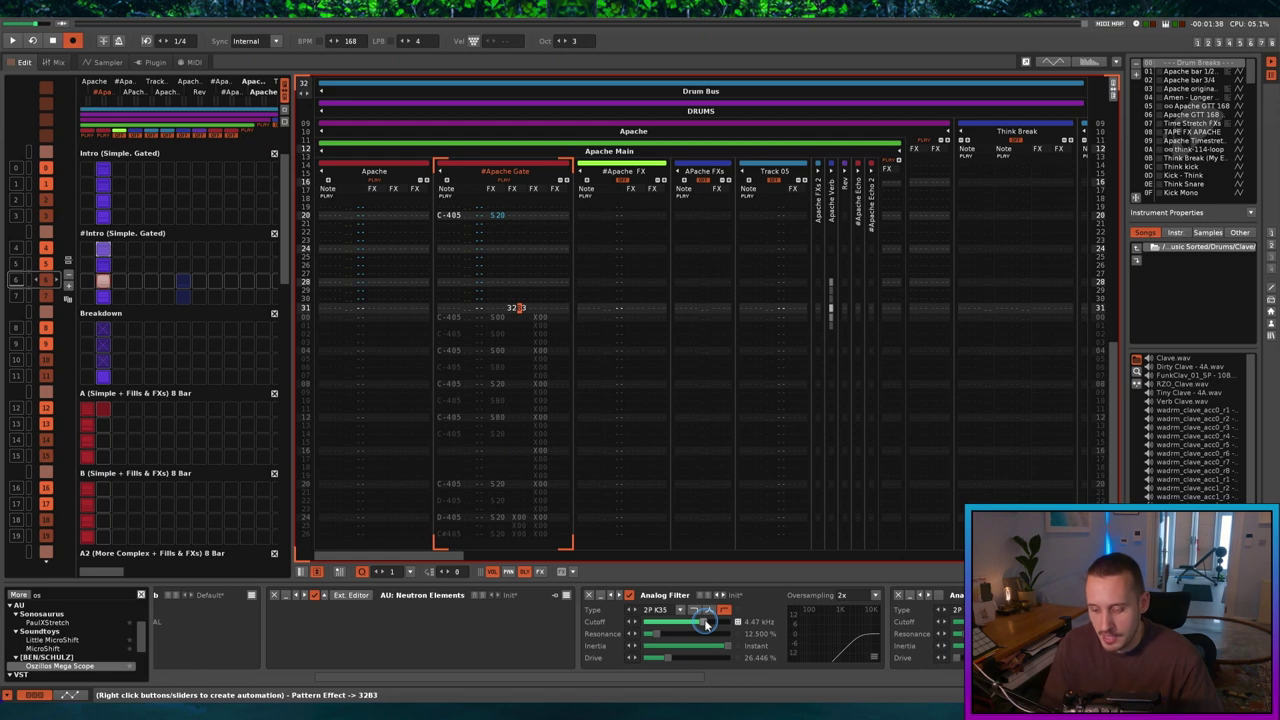
Interpolate the cutoff commands from line 00 to line 31 of the #Apache Gate track and play back the sweep
{"action": "key", "text": "shift+Down"}
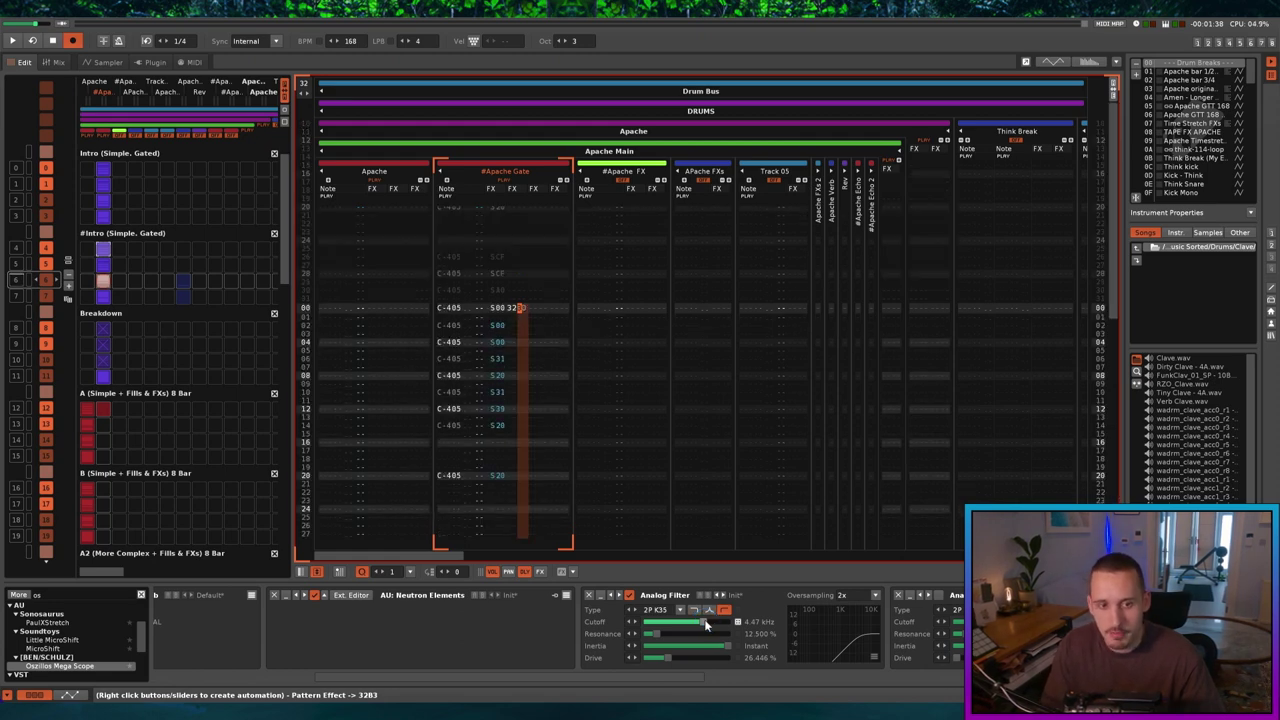
{"action": "key", "text": "shift+Left"}
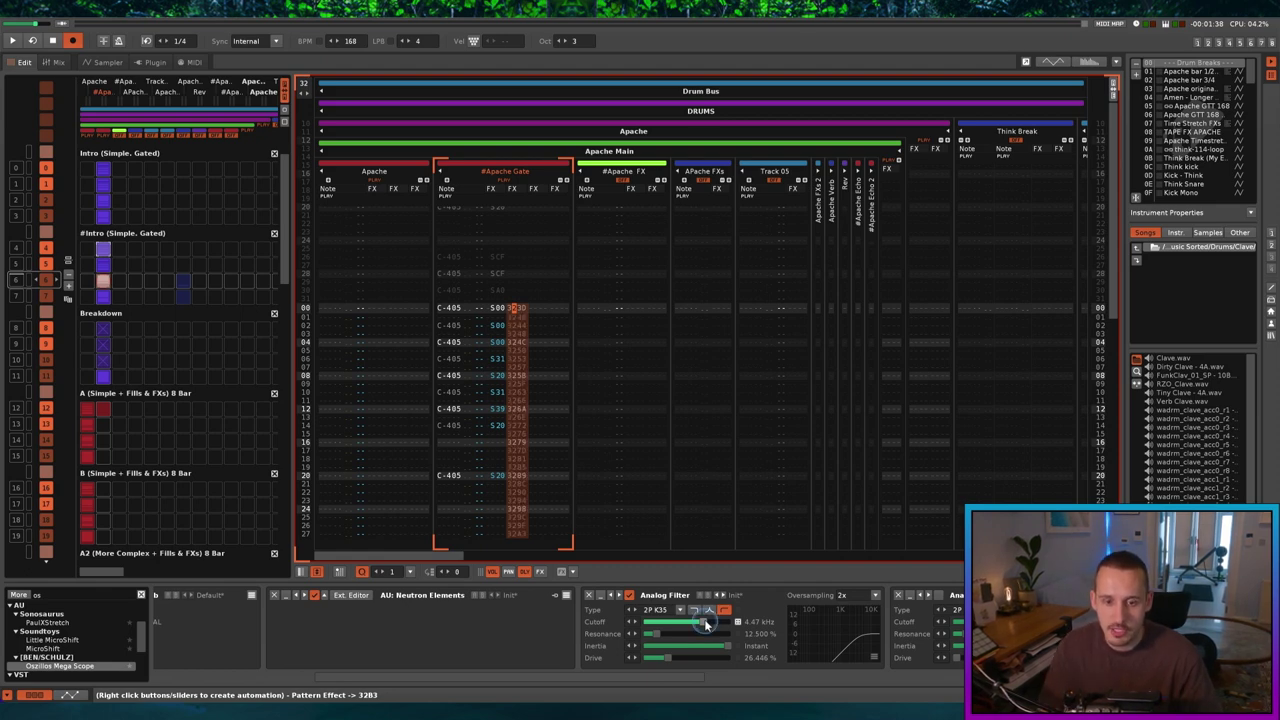
{"action": "key", "text": "space"}
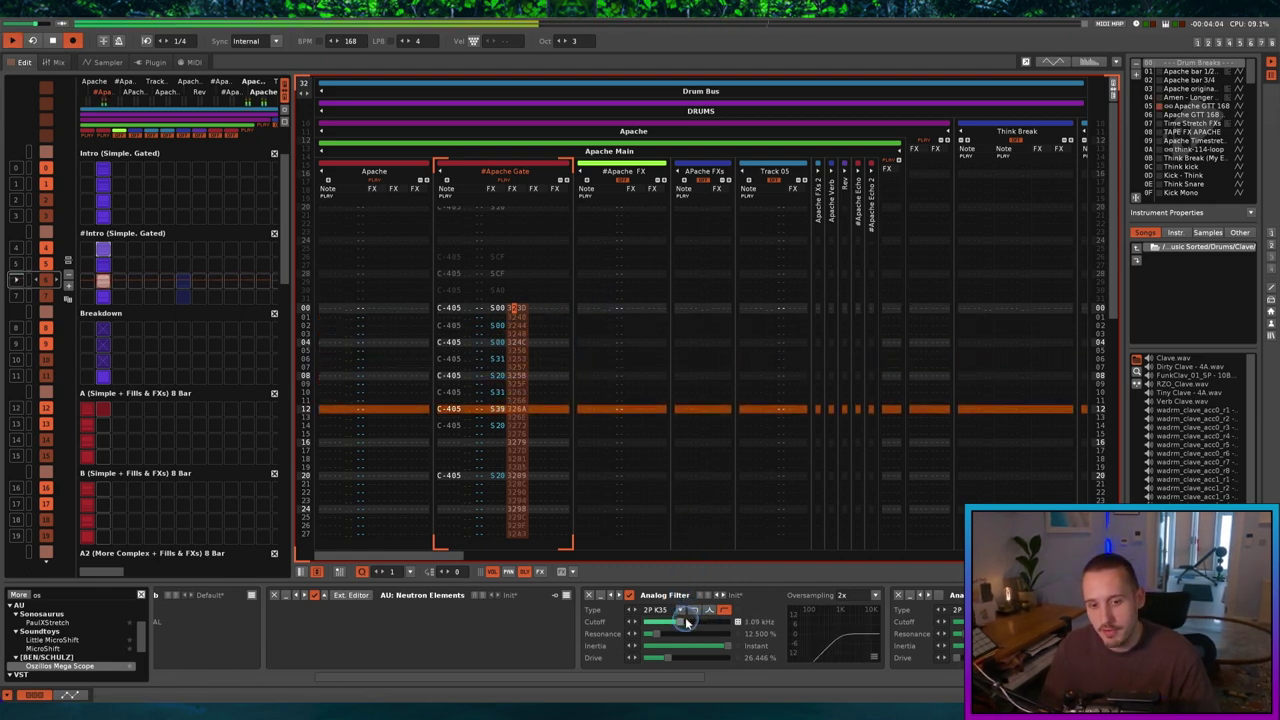
{"action": "key", "text": "space"}
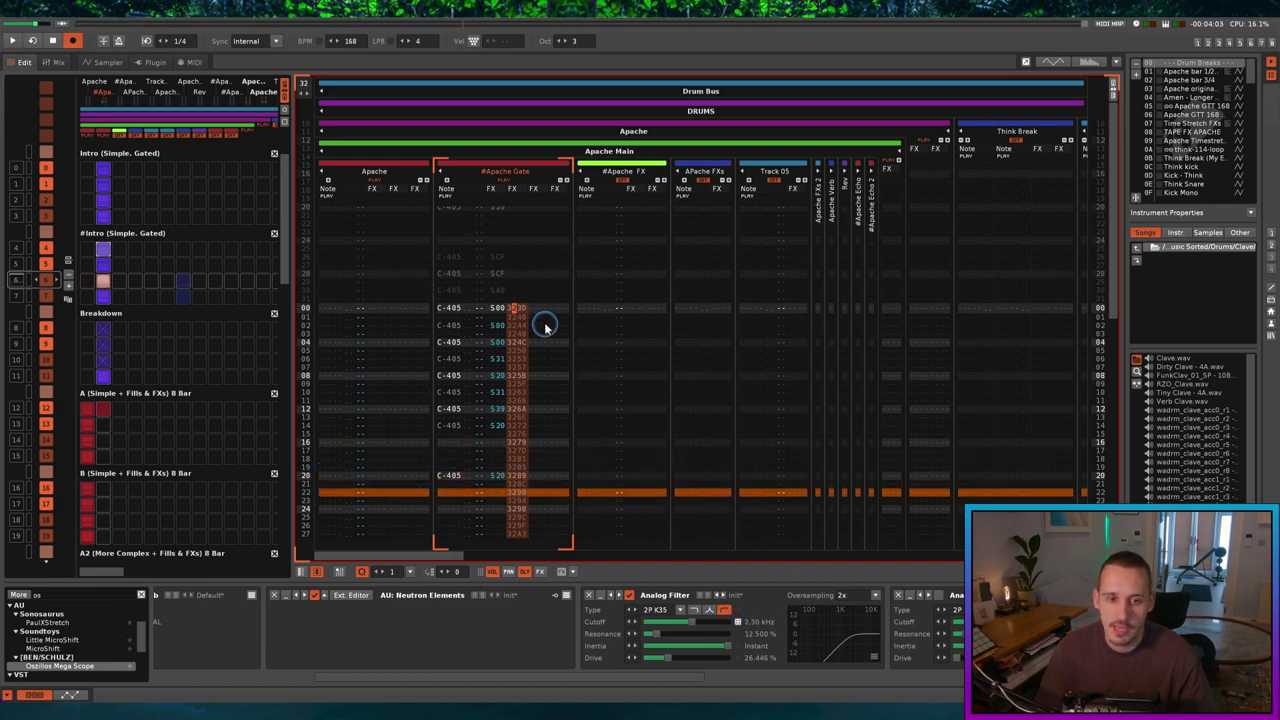
Record the Analog Filter cutoff command 3282 on line 31 of the first #Intro pattern in the #Apache Gate track
{"action": "scroll", "coordinate": [106, 277], "scroll_direction": "up", "scroll_amount": 1}
{"action": "left_click", "coordinate": [106, 280]}
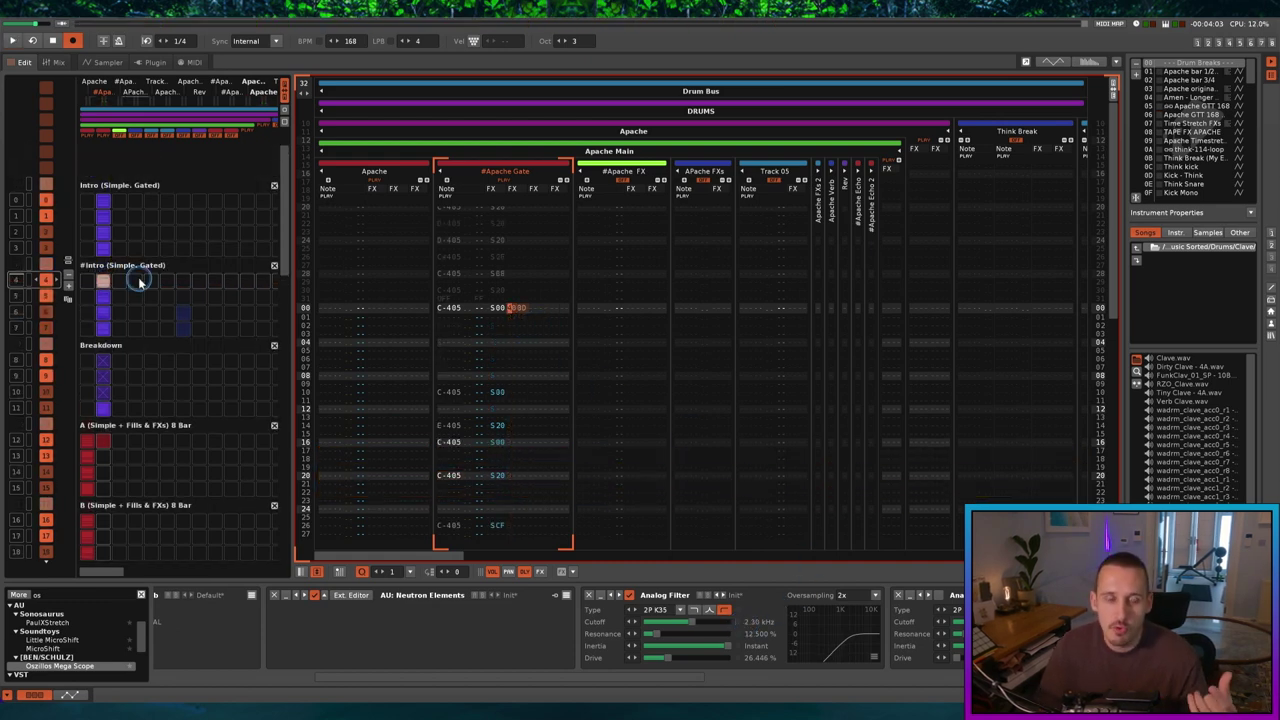
{"action": "left_click", "coordinate": [105, 281]}
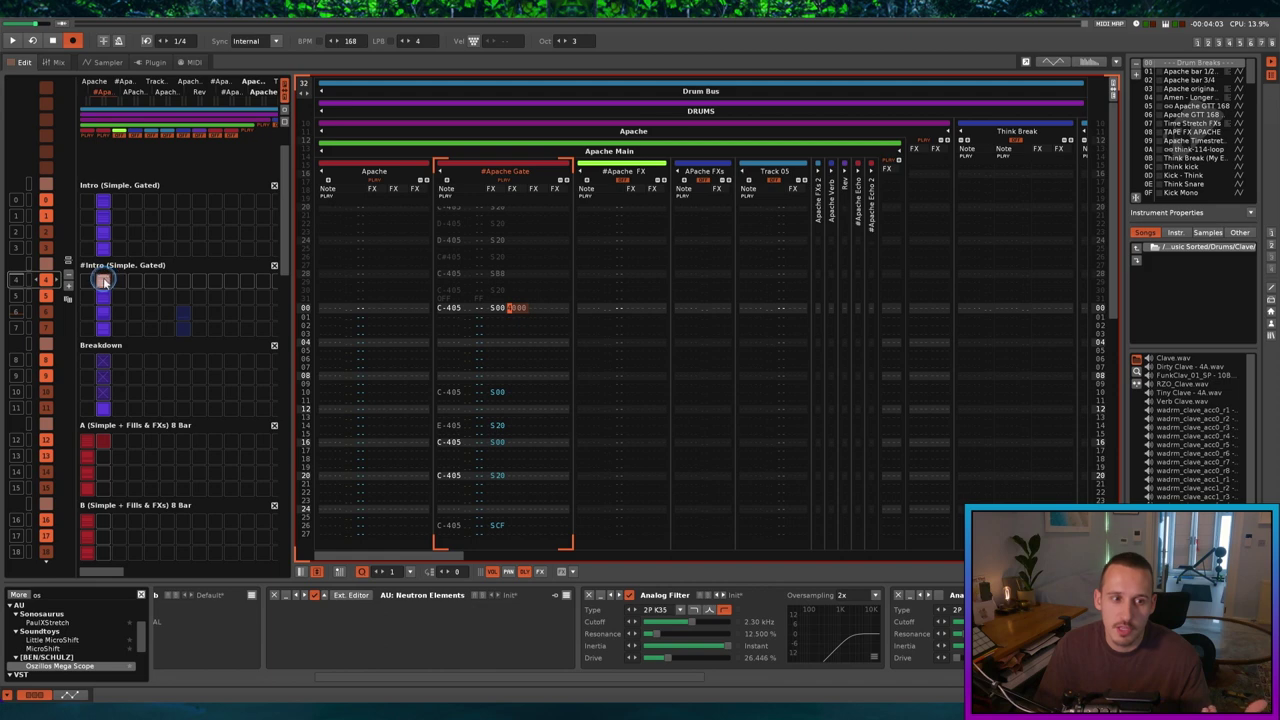
{"action": "left_click", "coordinate": [518, 303]}
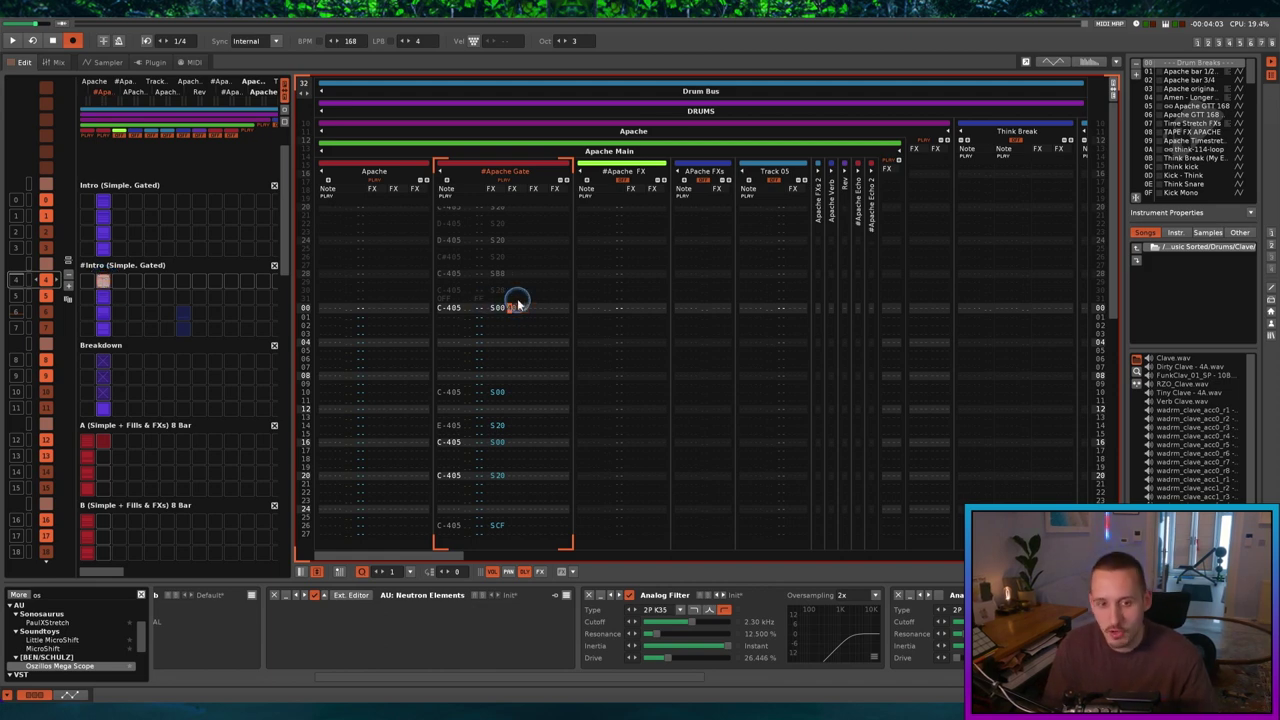
{"action": "key", "text": "Up"}
{"action": "right_click", "coordinate": [688, 622]}
{"action": "key", "text": "Down"}
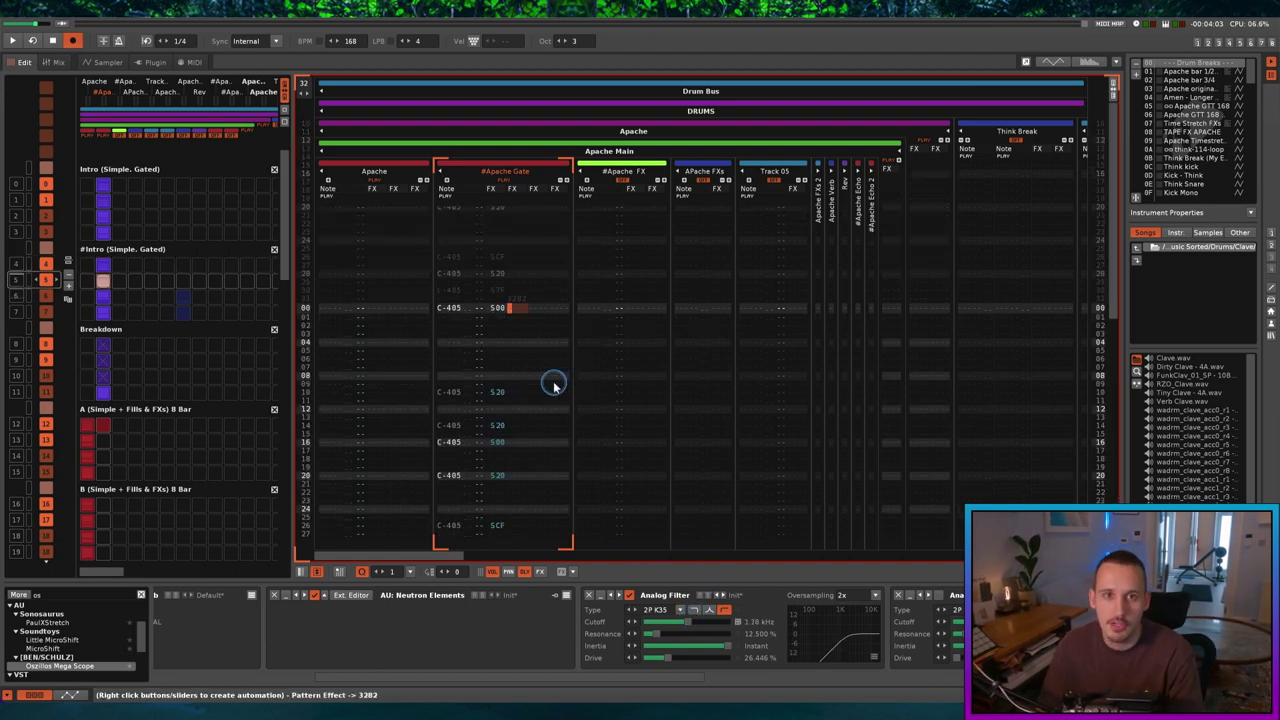
{"action": "key", "text": "Up"}
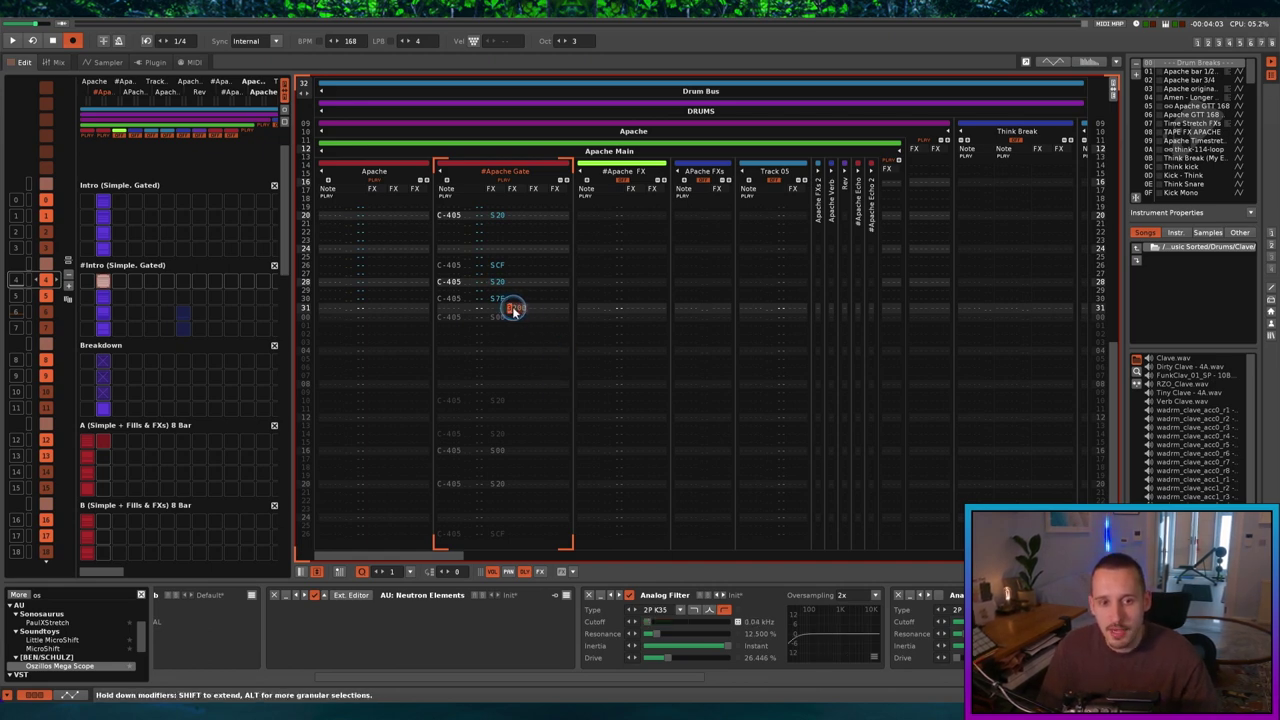
{"action": "key", "text": "Down"}
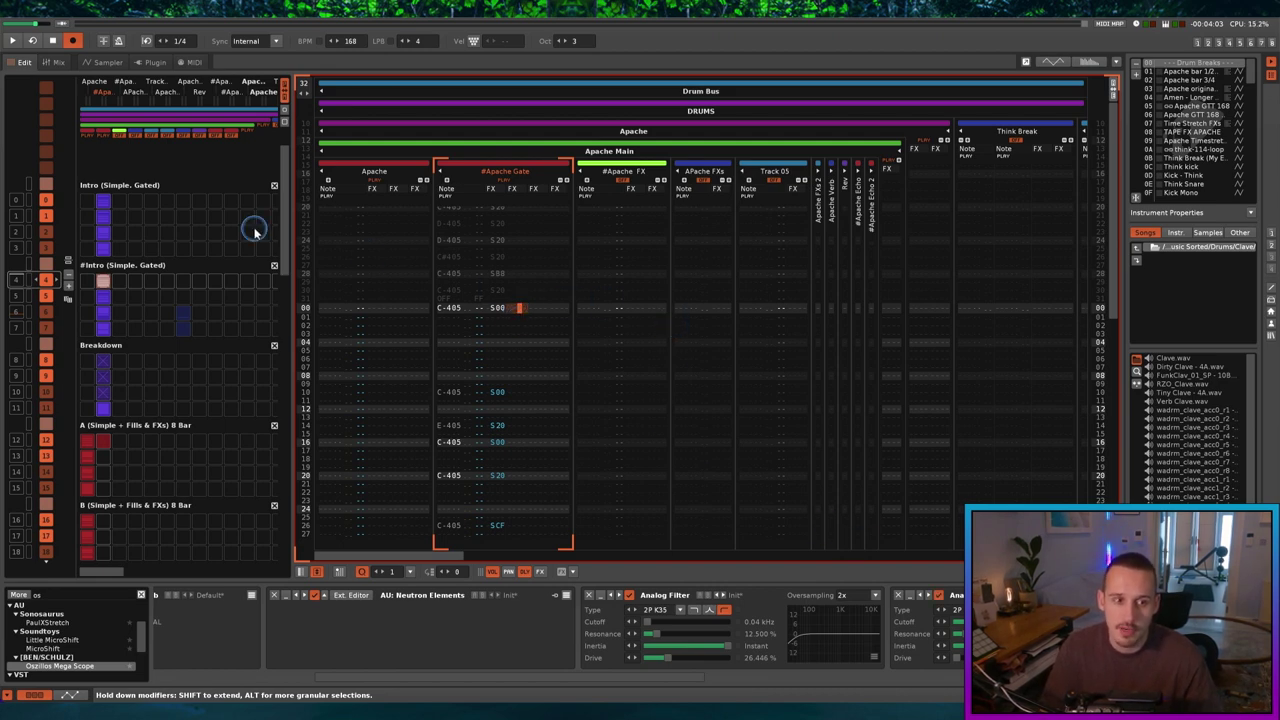
Undo the last pattern line change on the #Apache Gate track in the first Intro pattern
{"action": "scroll", "coordinate": [686, 677], "scroll_direction": "right", "scroll_amount": 4}
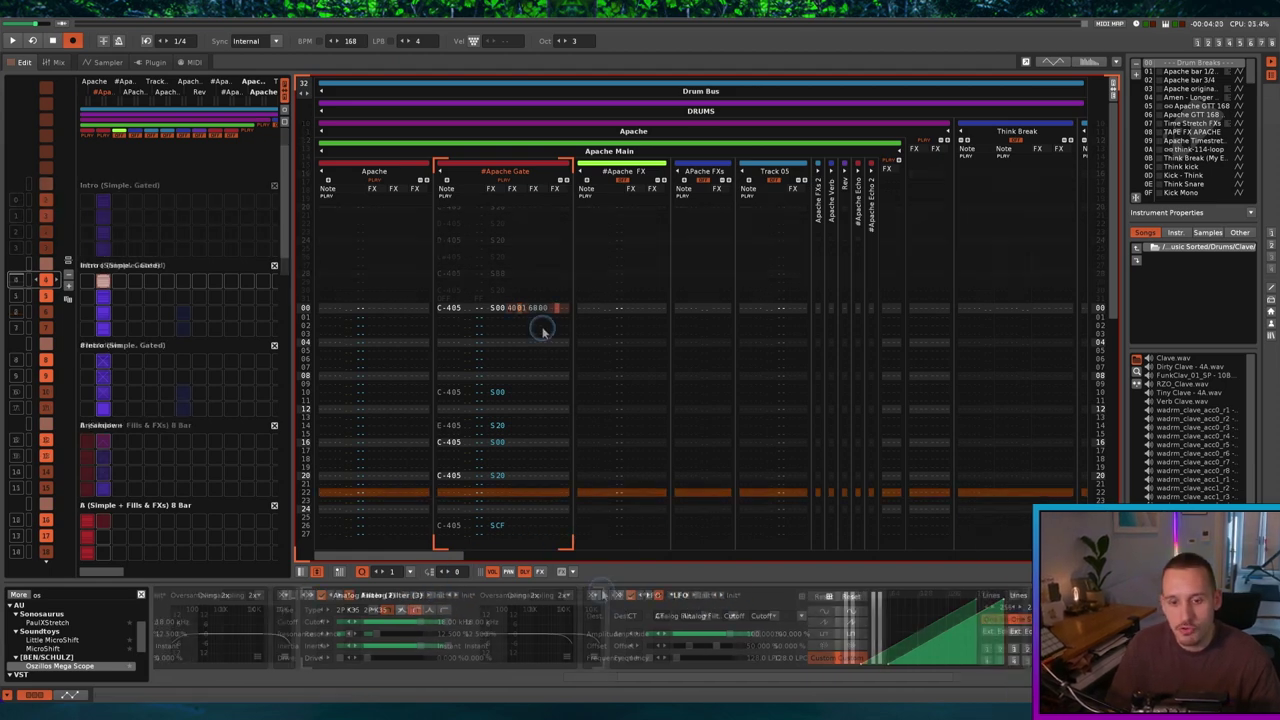
{"action": "left_click", "coordinate": [886, 660]}
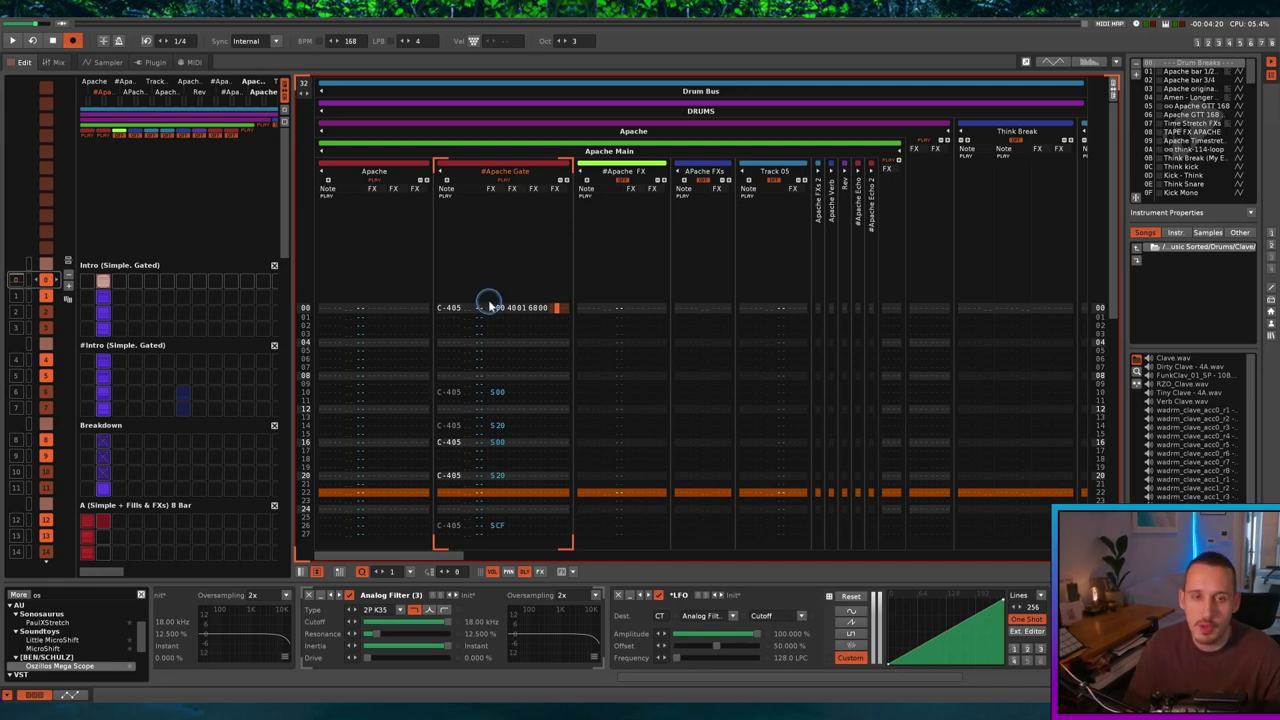
{"action": "key", "text": "ctrl+z"}
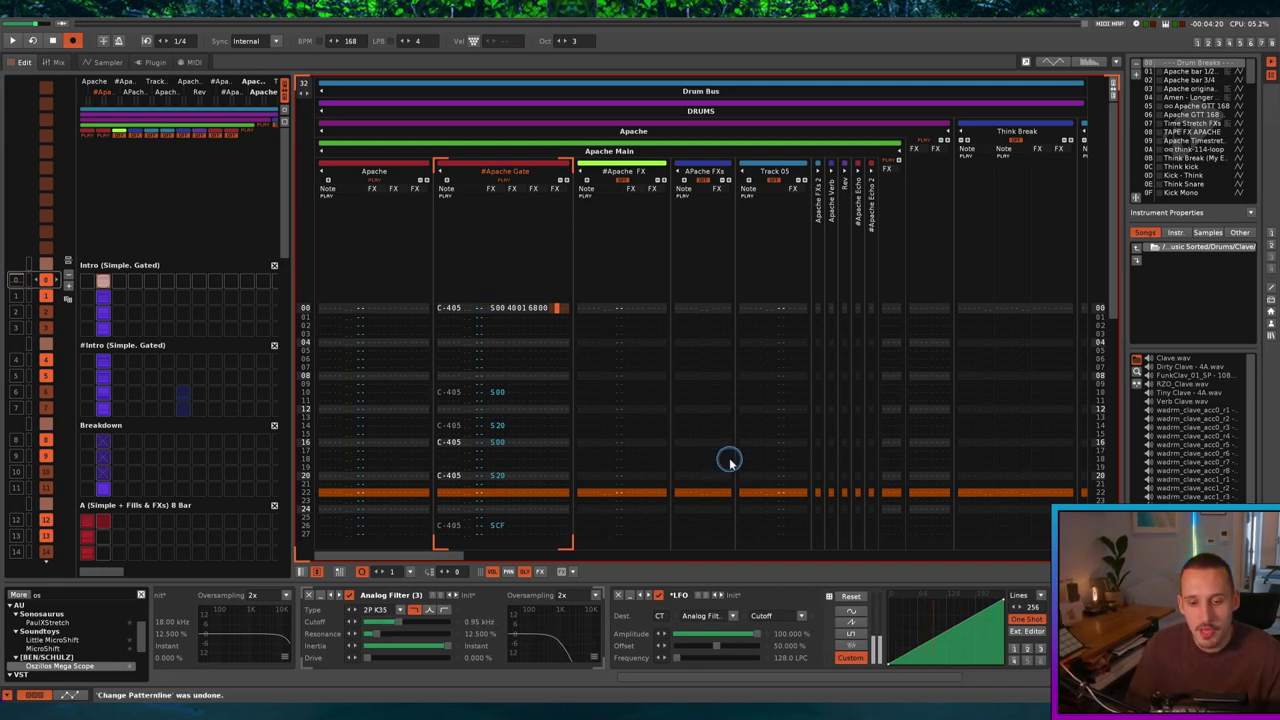
Reset the LFO that drives the filter cutoff and select the 6800 command on line 00 of #Apache Gate
{"action": "left_click", "coordinate": [561, 307]}
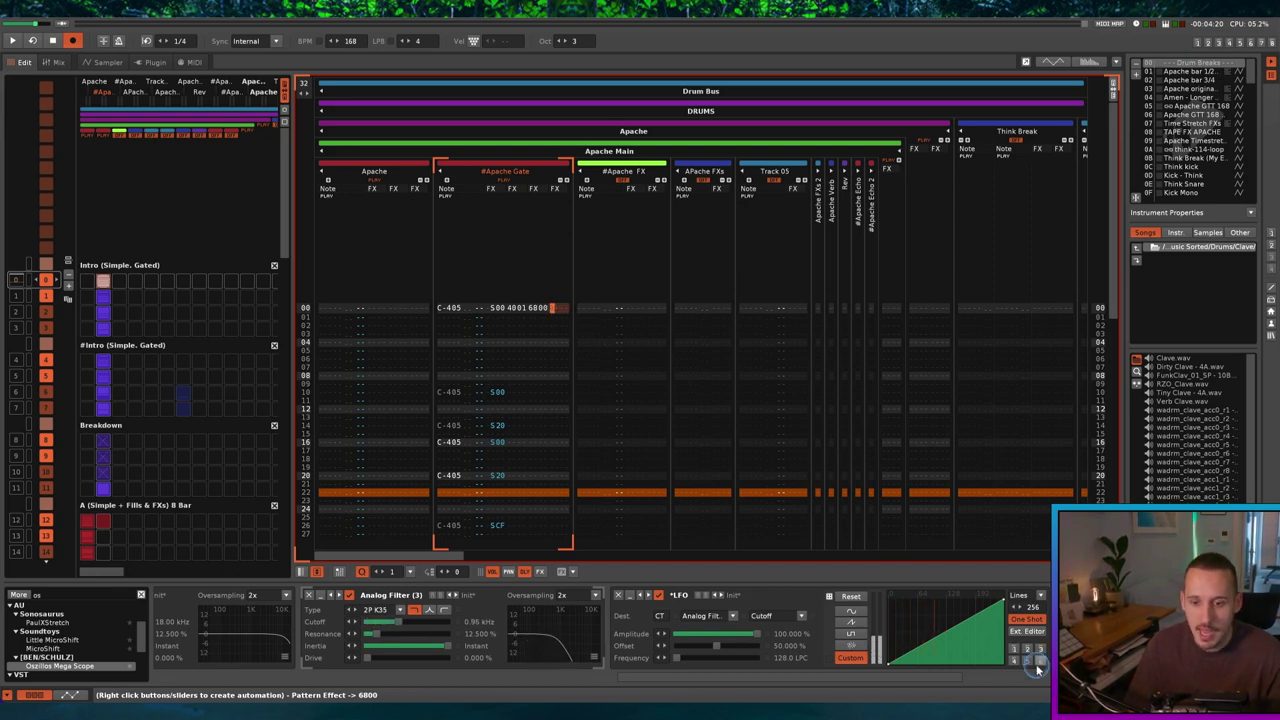
{"action": "left_click", "coordinate": [906, 654]}
{"action": "left_click", "coordinate": [888, 594]}
{"action": "left_click", "coordinate": [531, 307]}
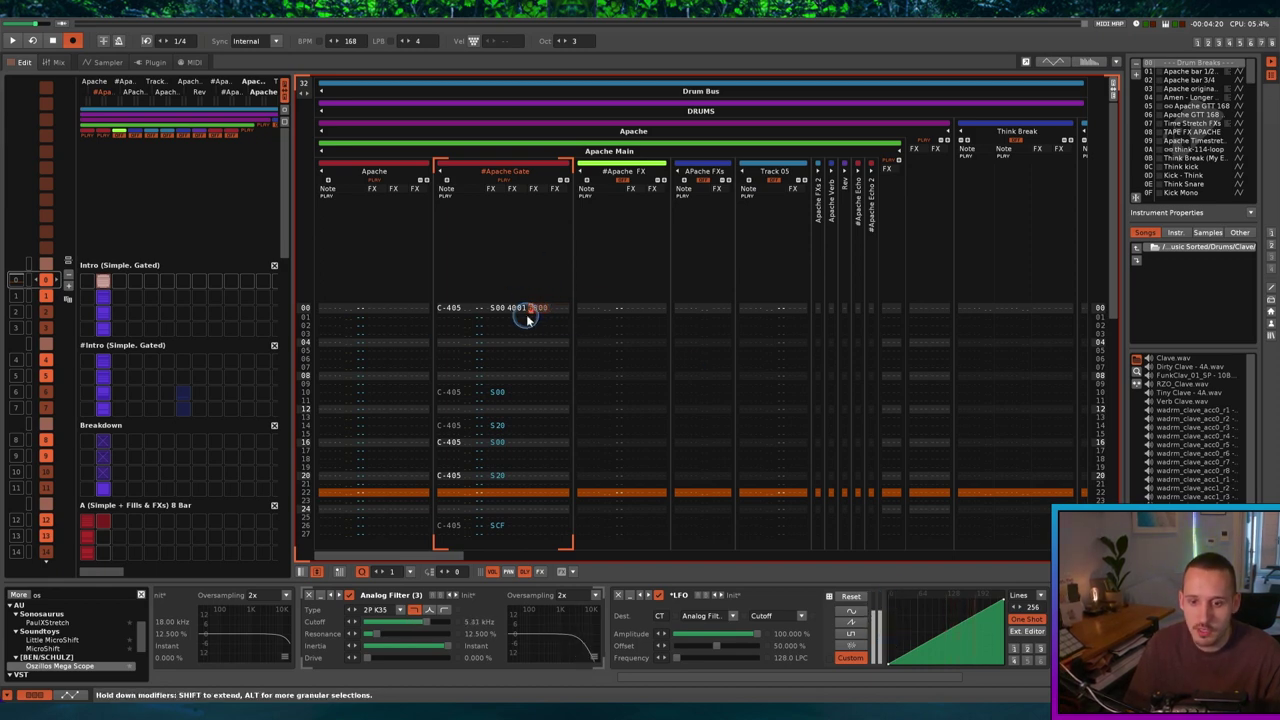
Play back the arrangement into section A and inspect the MetalHits note on line 20 and its effects, ending at the Apache tracks
{"action": "key", "text": "space"}
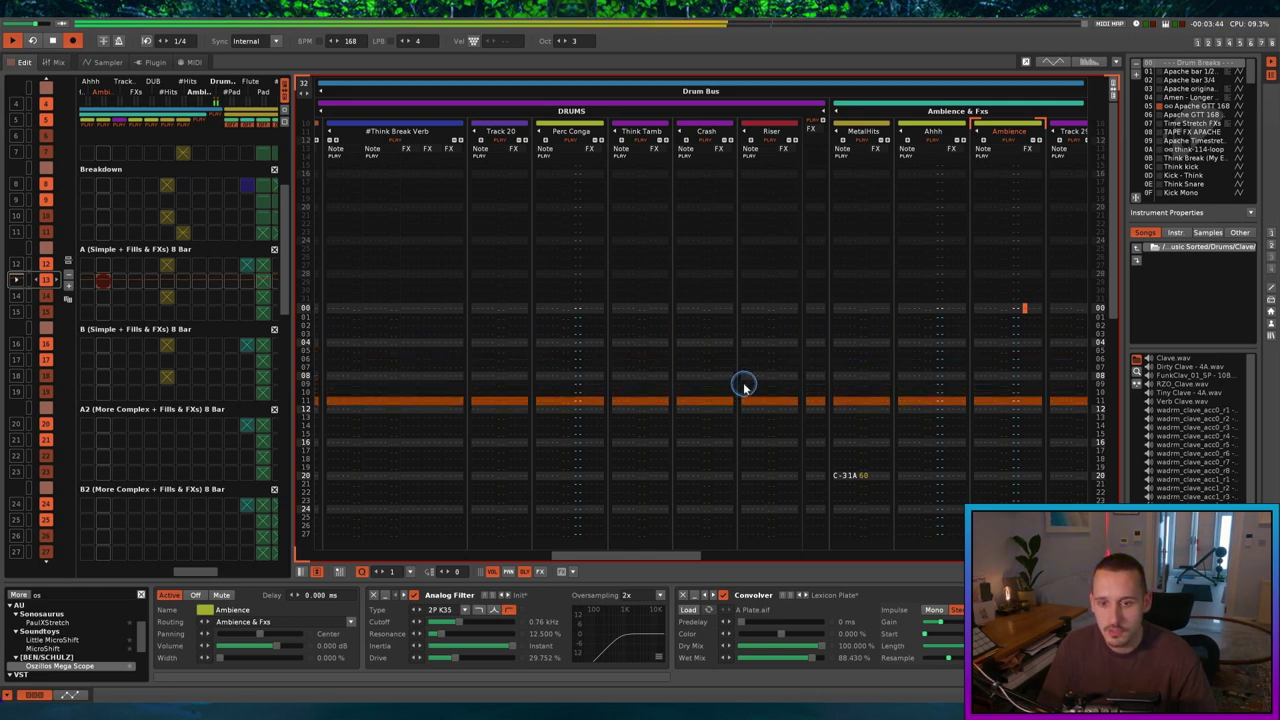
{"action": "scroll", "coordinate": [745, 380], "scroll_direction": "down", "scroll_amount": 1}
{"action": "key", "text": "space"}
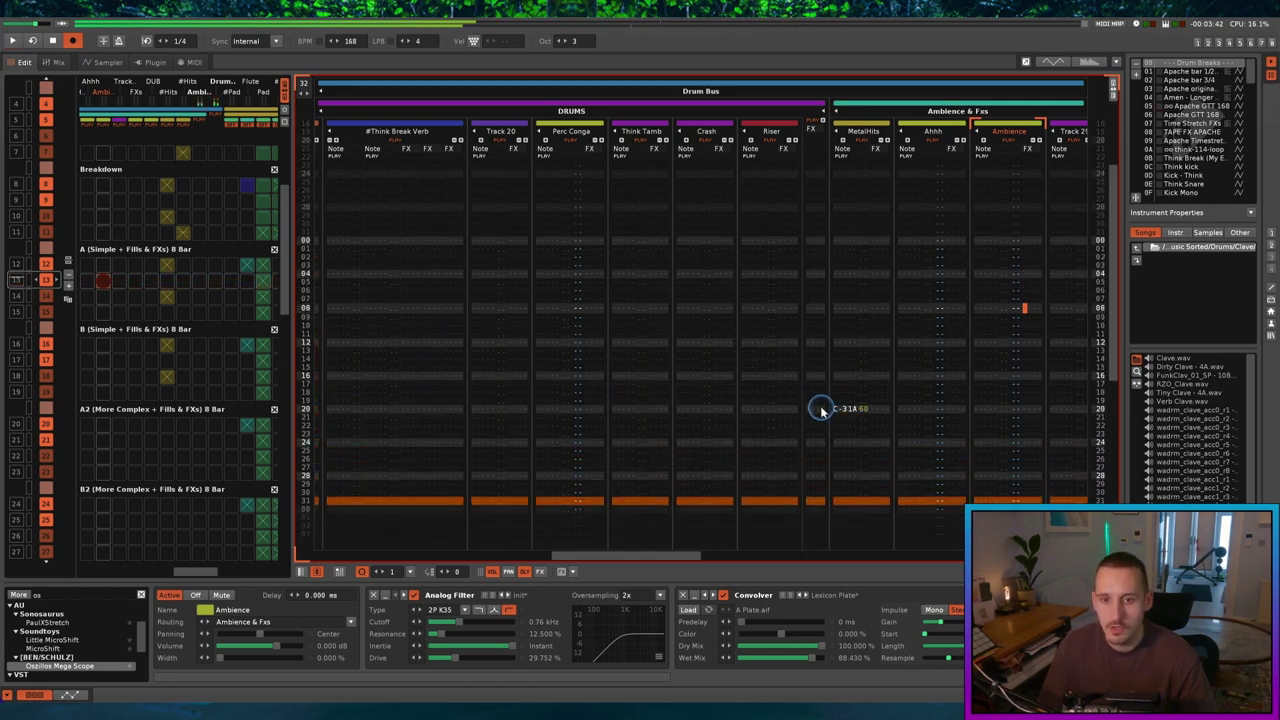
{"action": "left_click", "coordinate": [850, 410]}
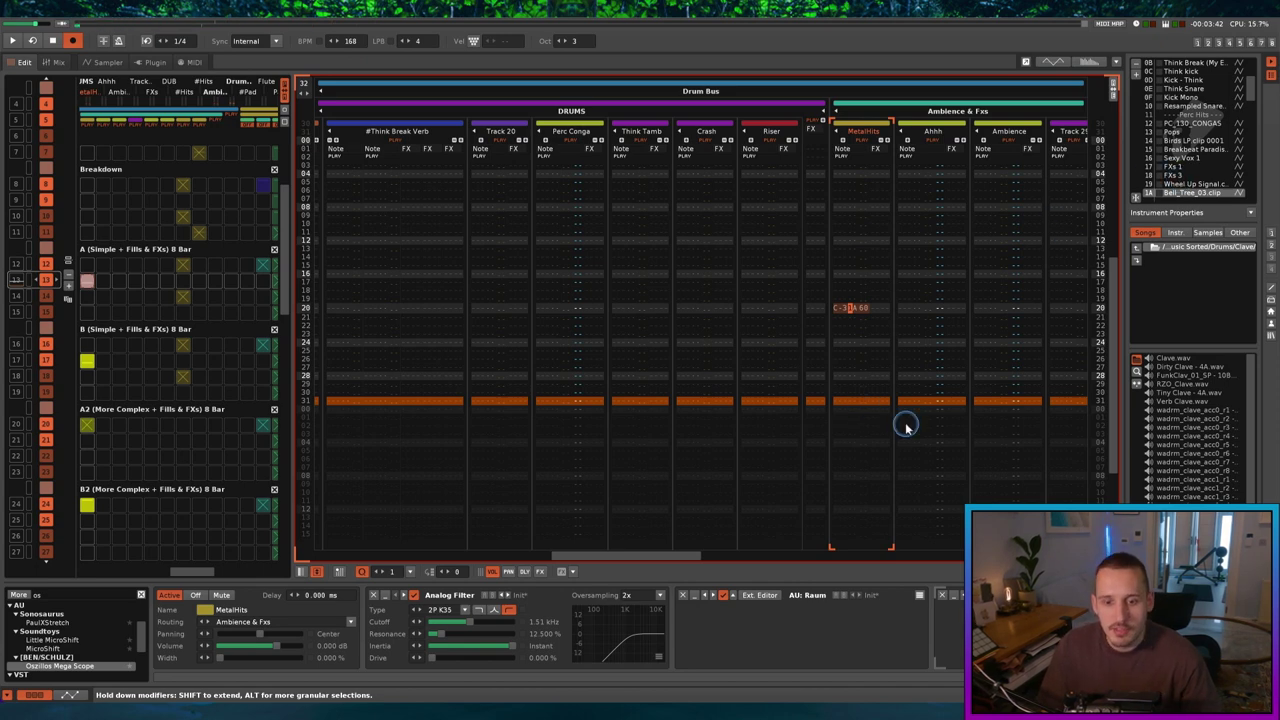
{"action": "scroll", "coordinate": [856, 619], "scroll_direction": "right", "scroll_amount": 3}
{"action": "scroll", "coordinate": [860, 615], "scroll_direction": "left", "scroll_amount": 3}
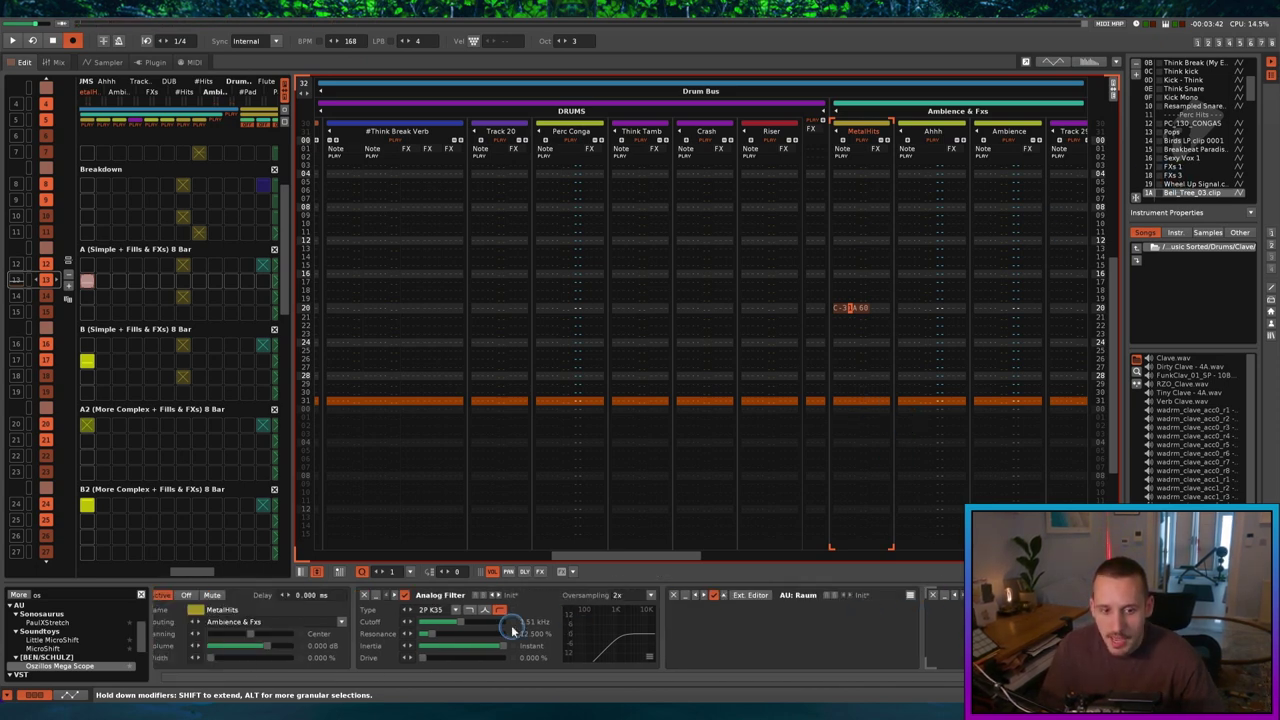
{"action": "scroll", "coordinate": [777, 326], "scroll_direction": "left", "scroll_amount": 10}
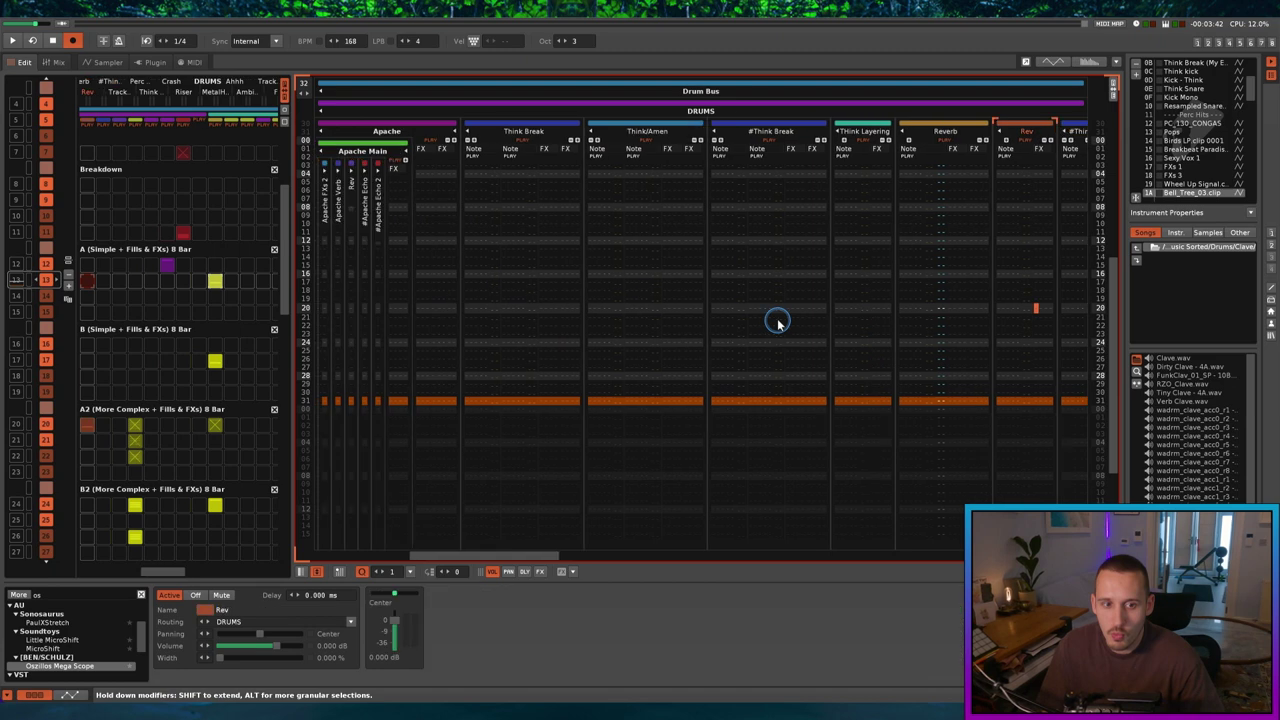
{"action": "scroll", "coordinate": [640, 316], "scroll_direction": "left", "scroll_amount": 1}
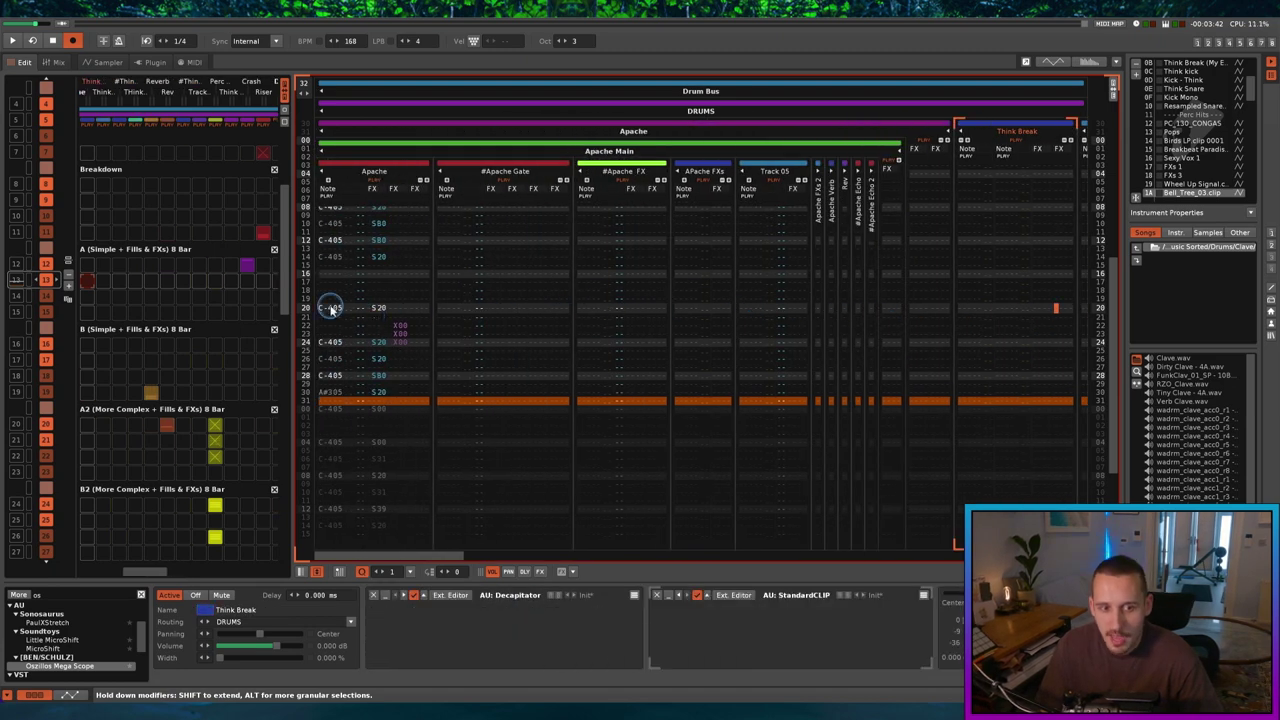
Play back the X00 commands around lines 22 to 24 of the Apache track with that track soloed
{"action": "left_click", "coordinate": [398, 325]}
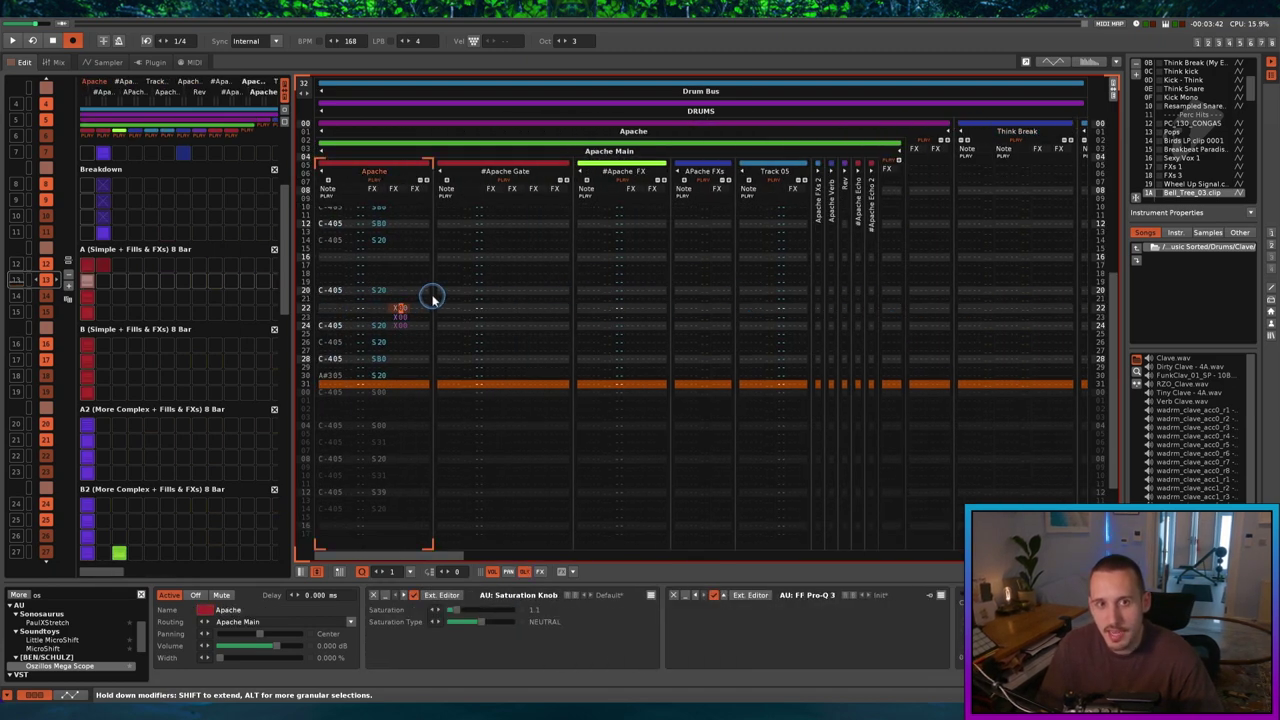
{"action": "scroll", "coordinate": [432, 298], "scroll_direction": "up", "scroll_amount": 1}
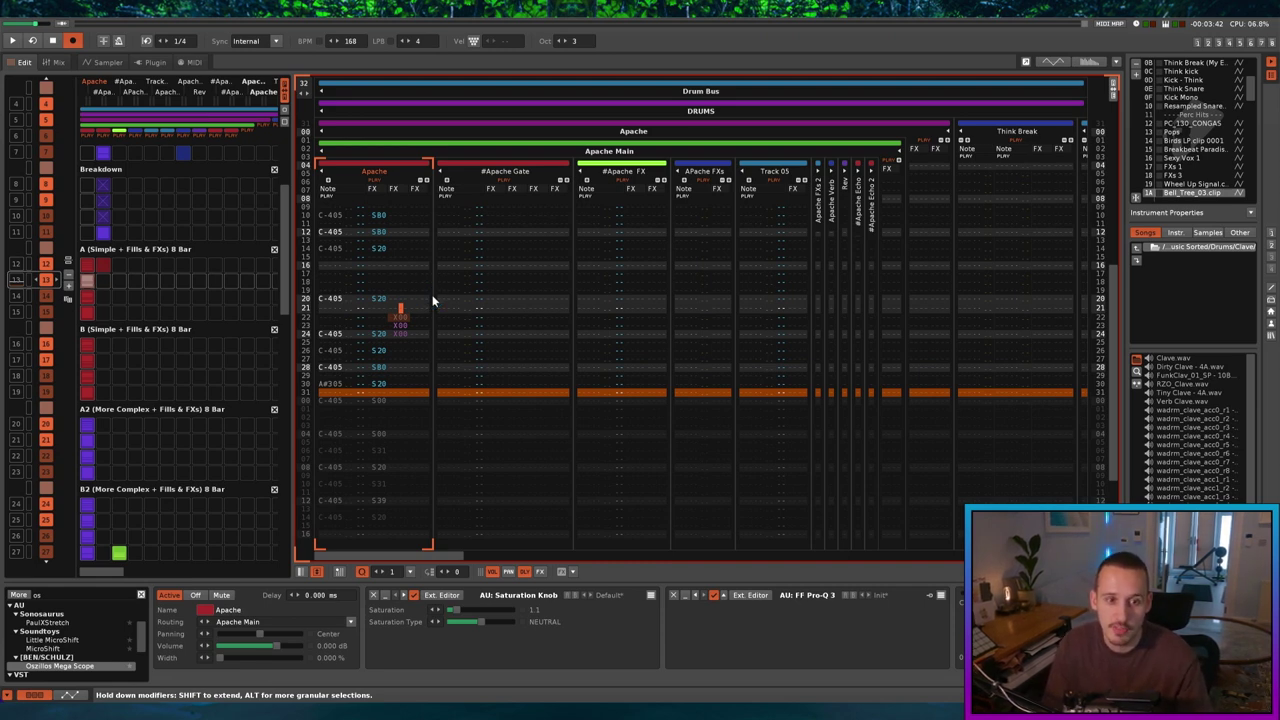
{"action": "key", "text": "space"}
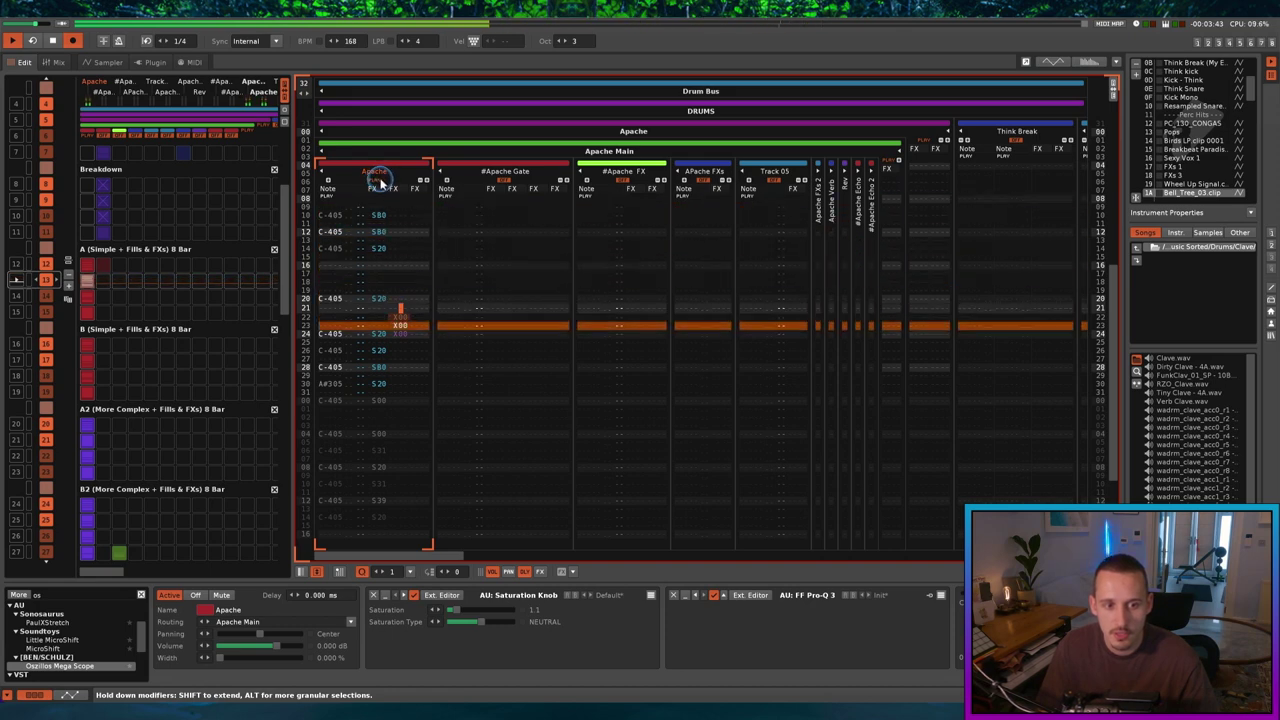
{"action": "key", "text": "space"}
{"action": "right_click", "coordinate": [377, 182]}
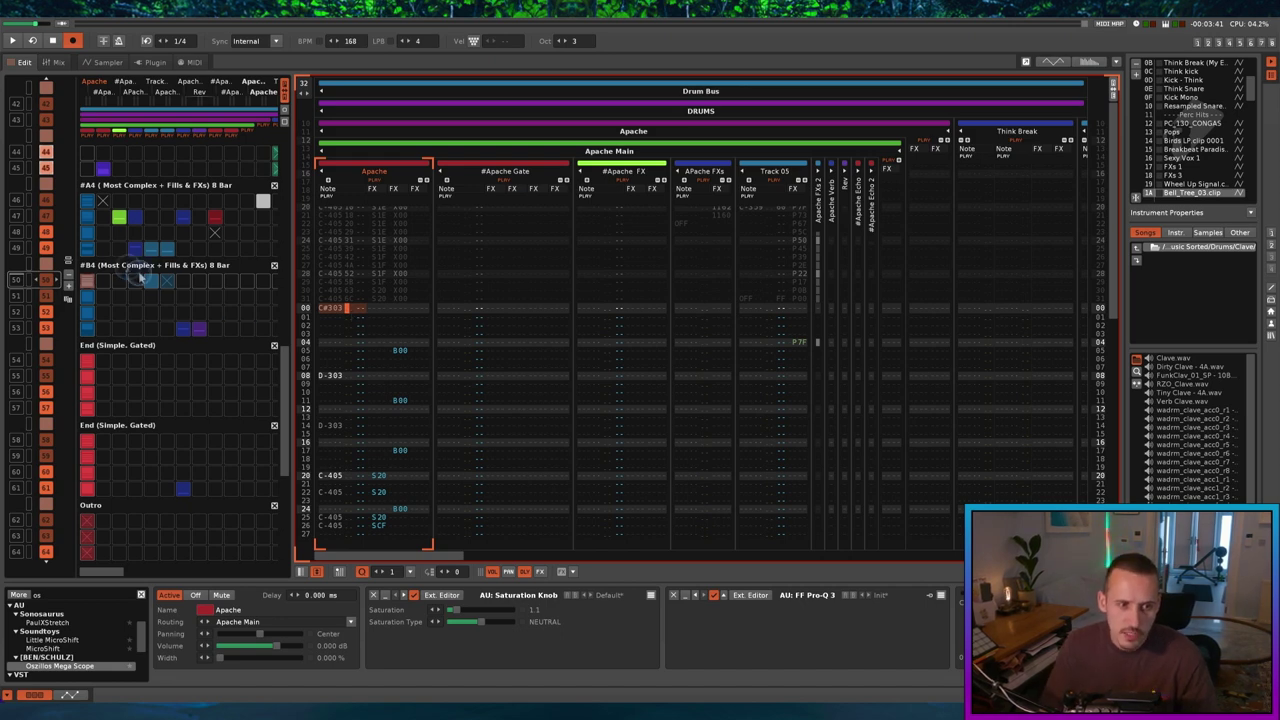
Play back pattern 49, the last #A4 pattern, from line 00 of the Apache track
{"action": "scroll", "coordinate": [143, 275], "scroll_direction": "up", "scroll_amount": 1}
{"action": "left_click", "coordinate": [338, 309]}
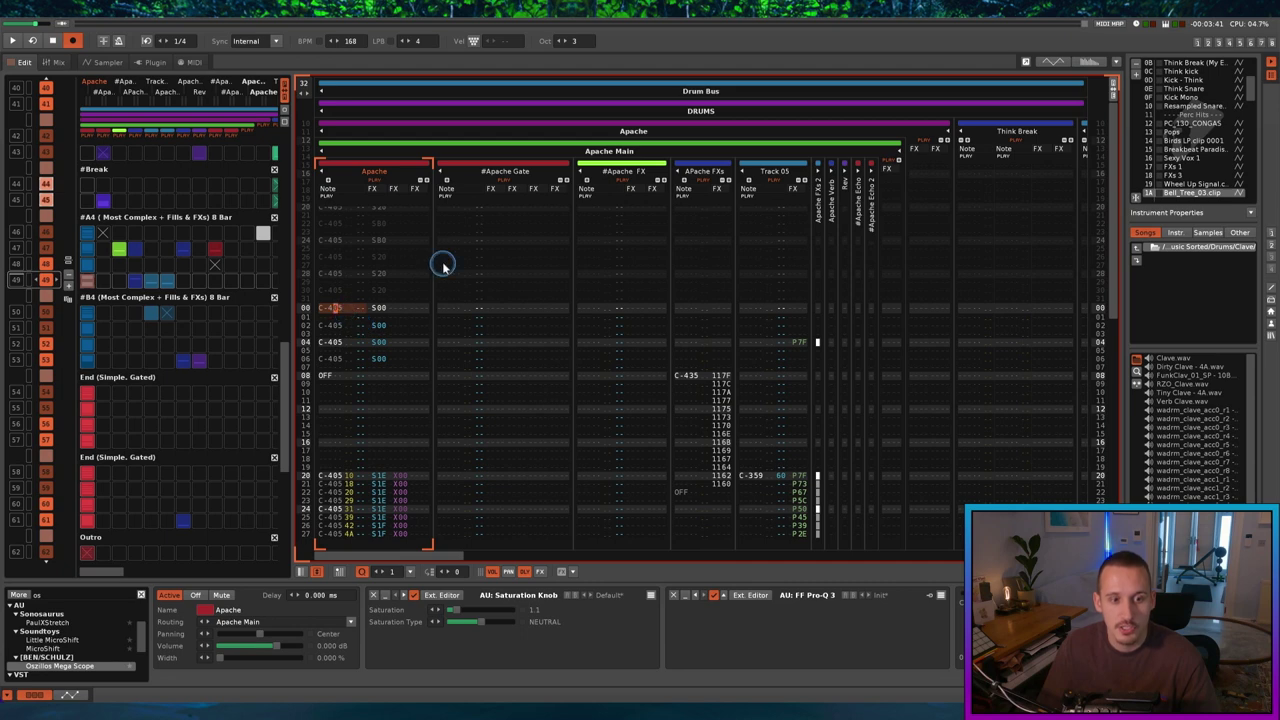
{"action": "key", "text": "space"}
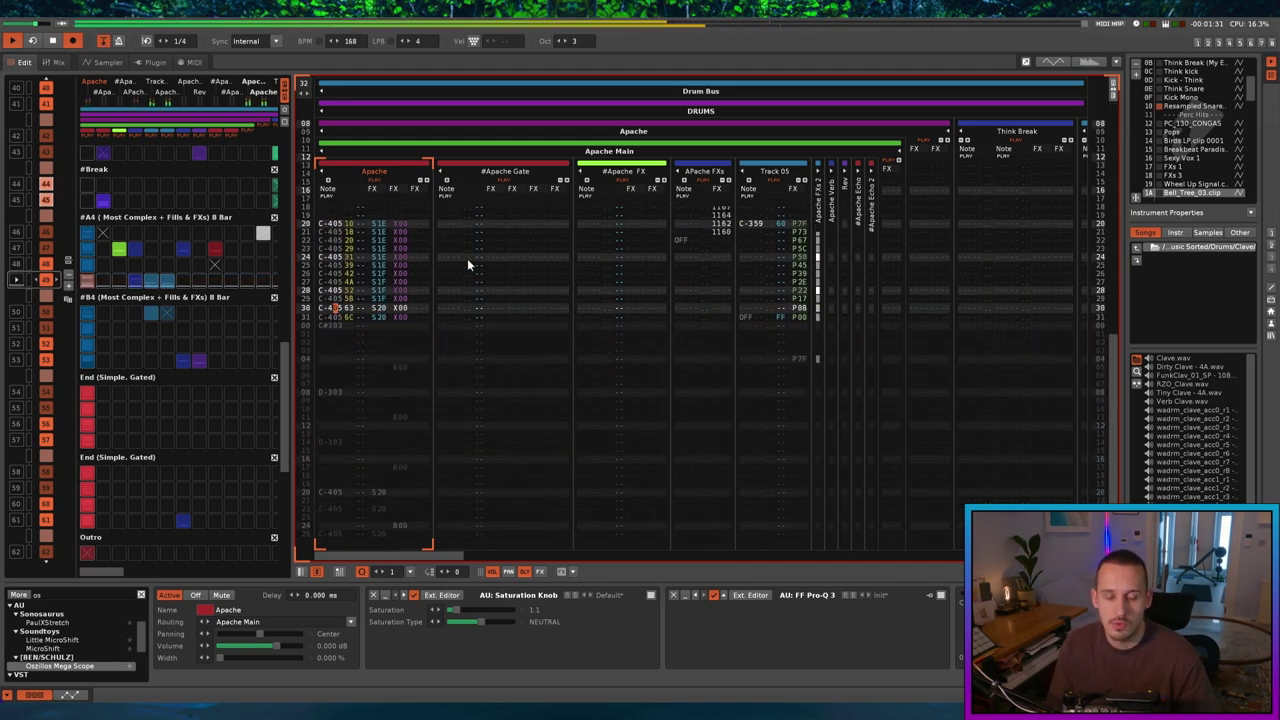
{"action": "key", "text": "space"}
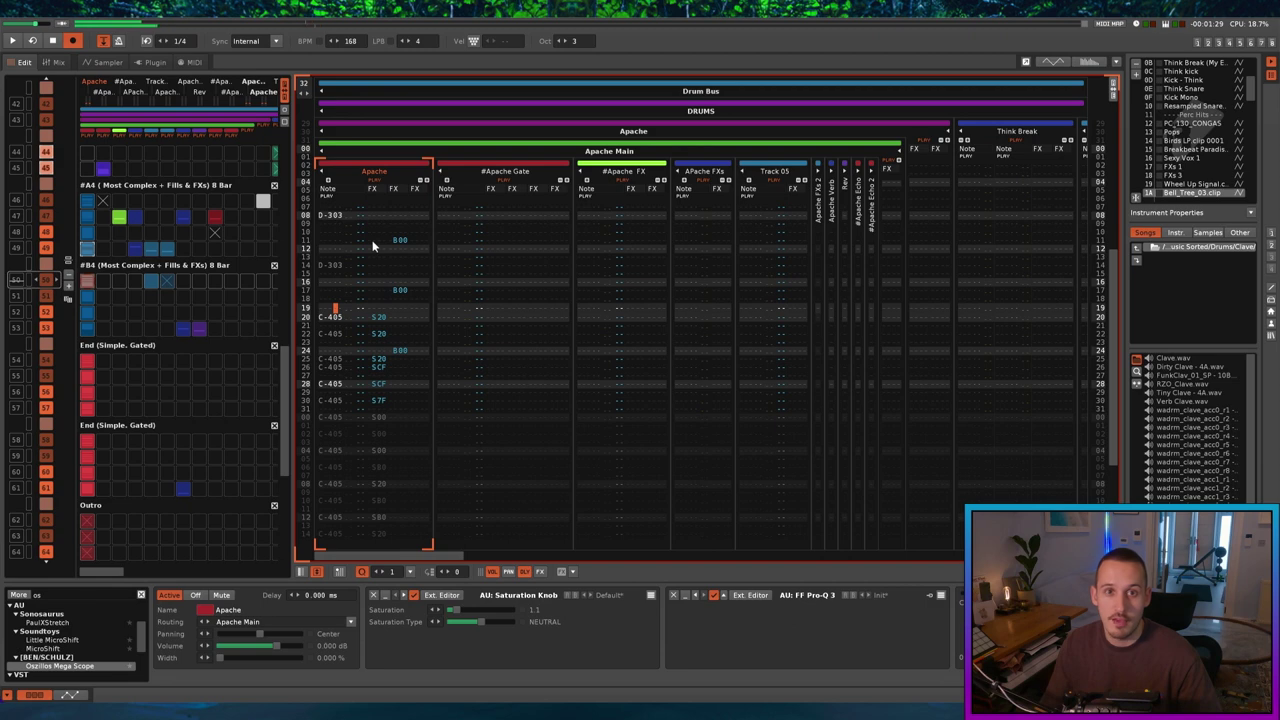
Play back the opening of pattern 50 in the #B4 section with the Apache track soloed
{"action": "key", "text": "space"}
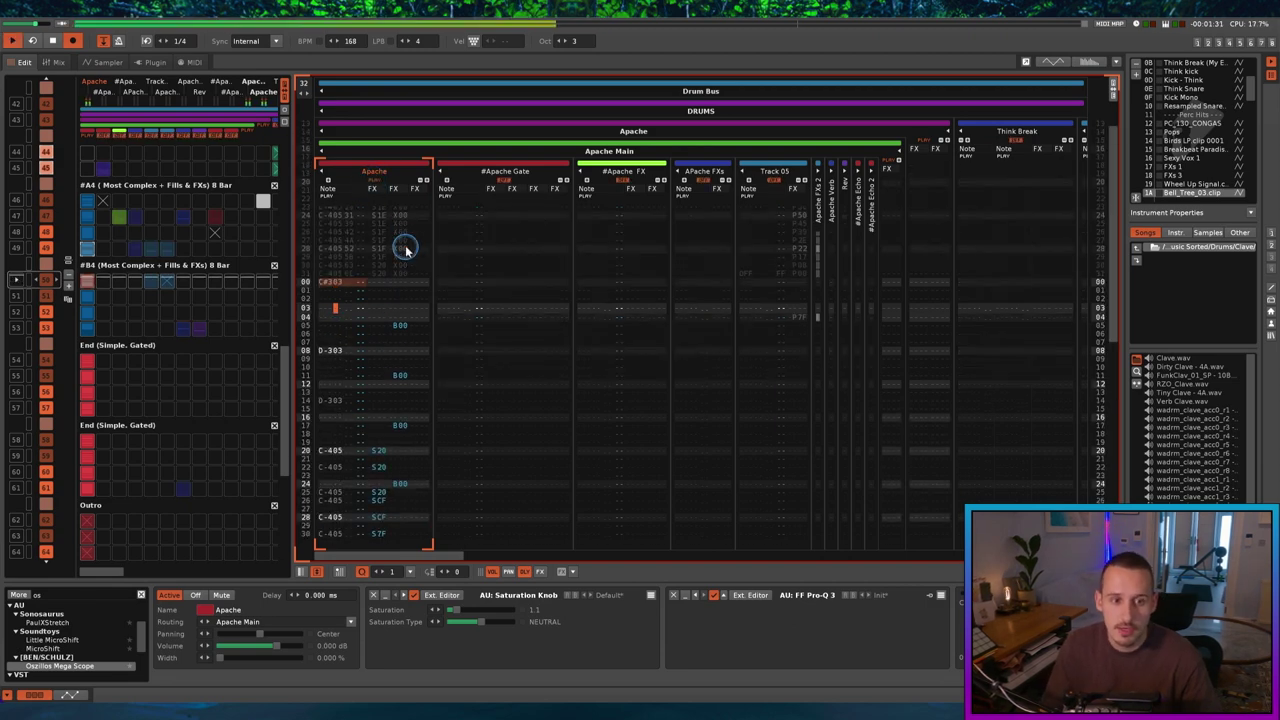
{"action": "key", "text": "space"}
{"action": "left_click", "coordinate": [379, 281]}
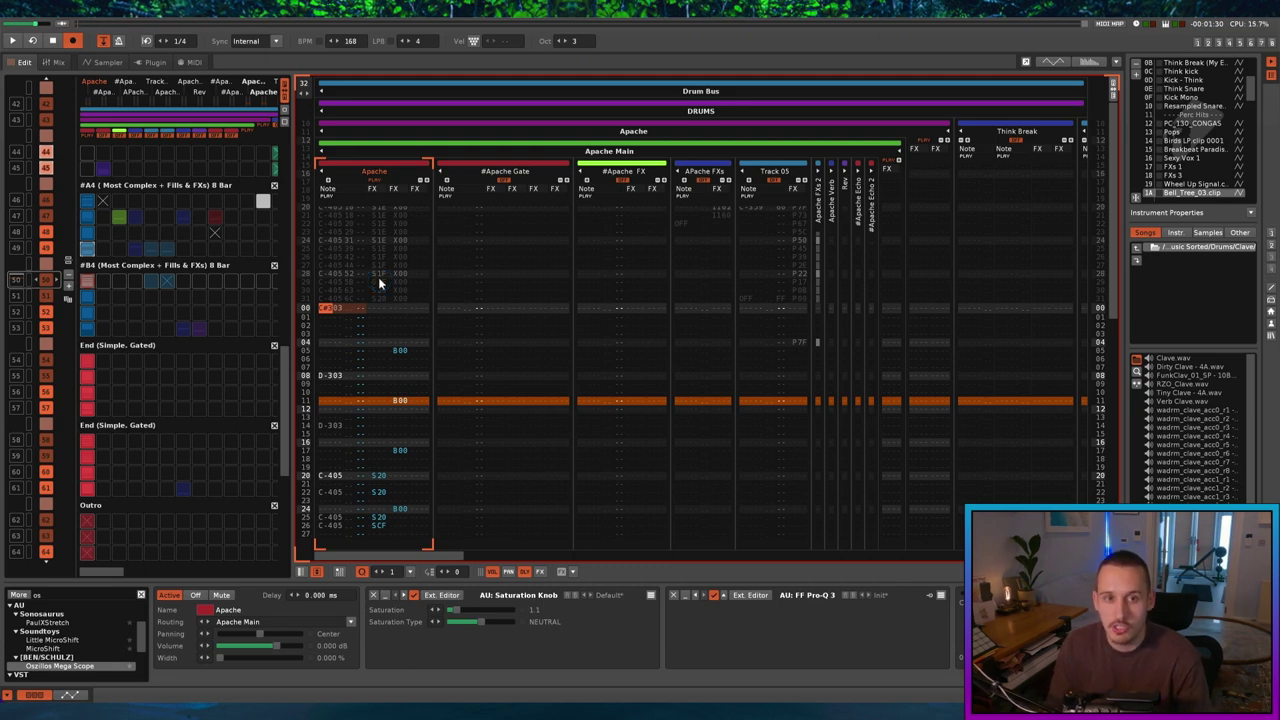
{"action": "left_click", "coordinate": [400, 332]}
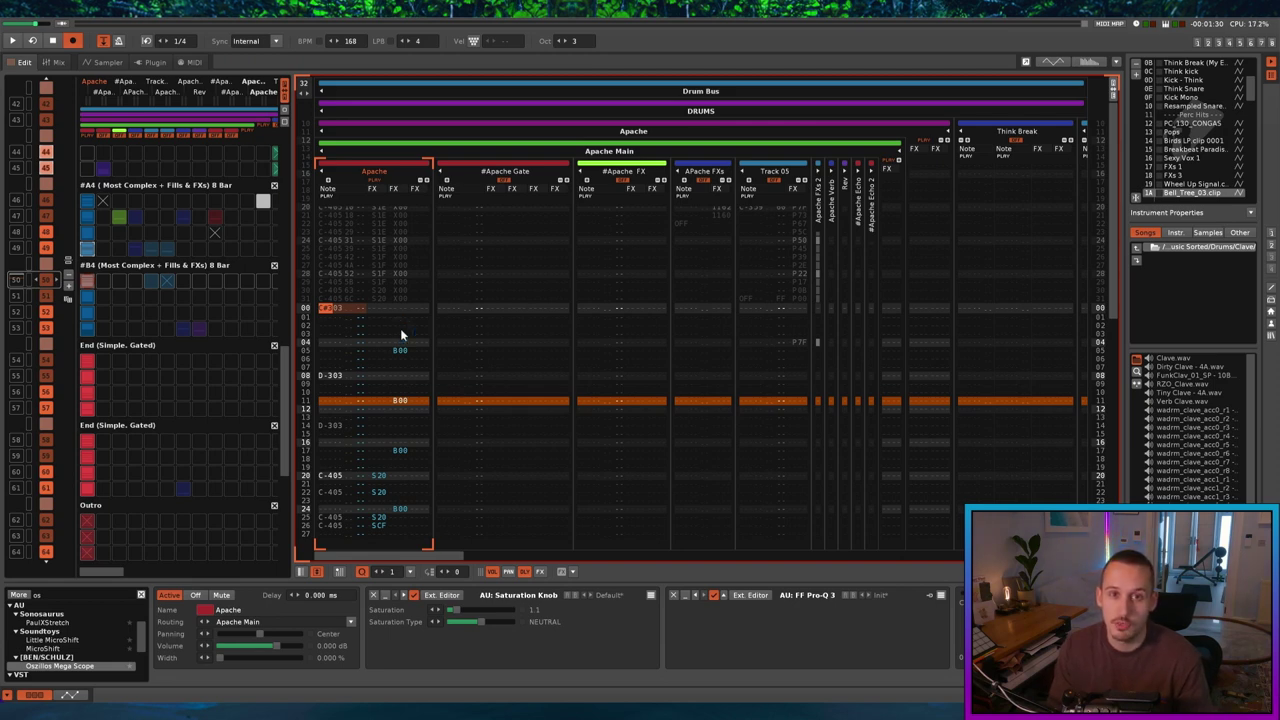
Examine the full sliced waveform of the Apache original sample in the Sampler and return to the pattern
{"action": "key", "text": "Return"}
{"action": "left_click", "coordinate": [108, 64]}
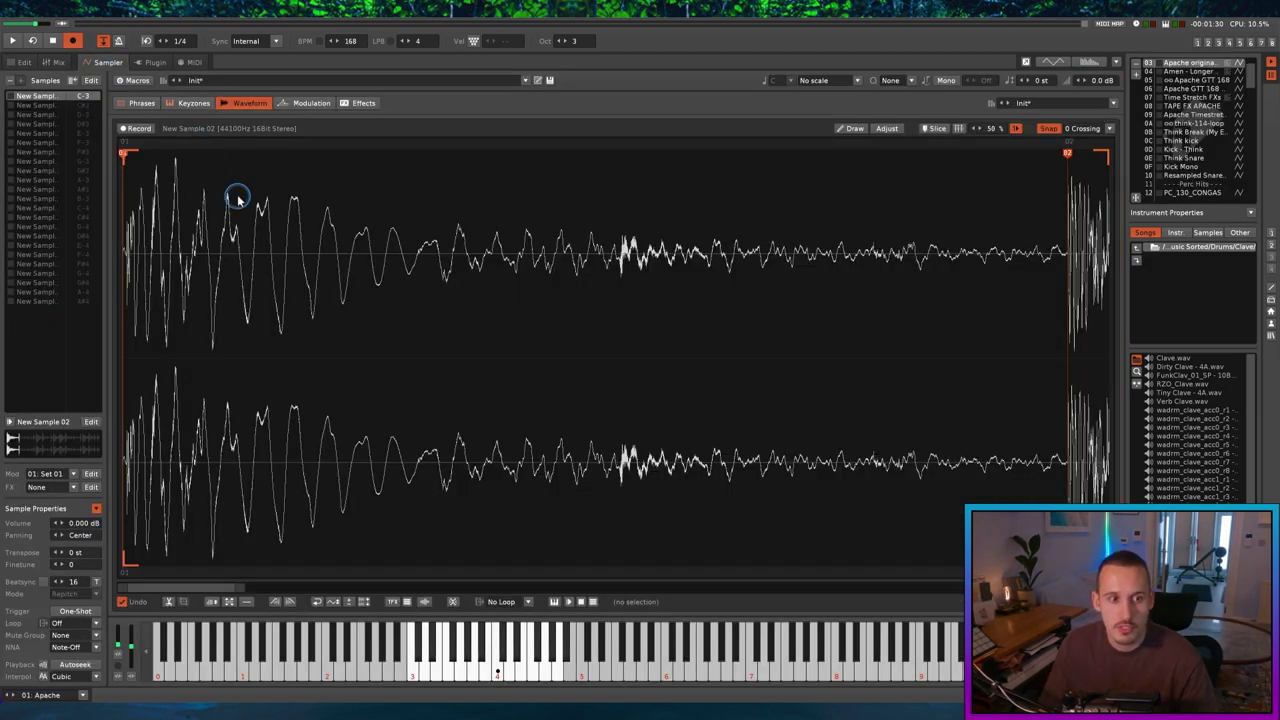
{"action": "scroll", "coordinate": [238, 197], "scroll_direction": "down", "scroll_amount": 5}
{"action": "key", "text": "space"}
{"action": "key", "text": "space"}
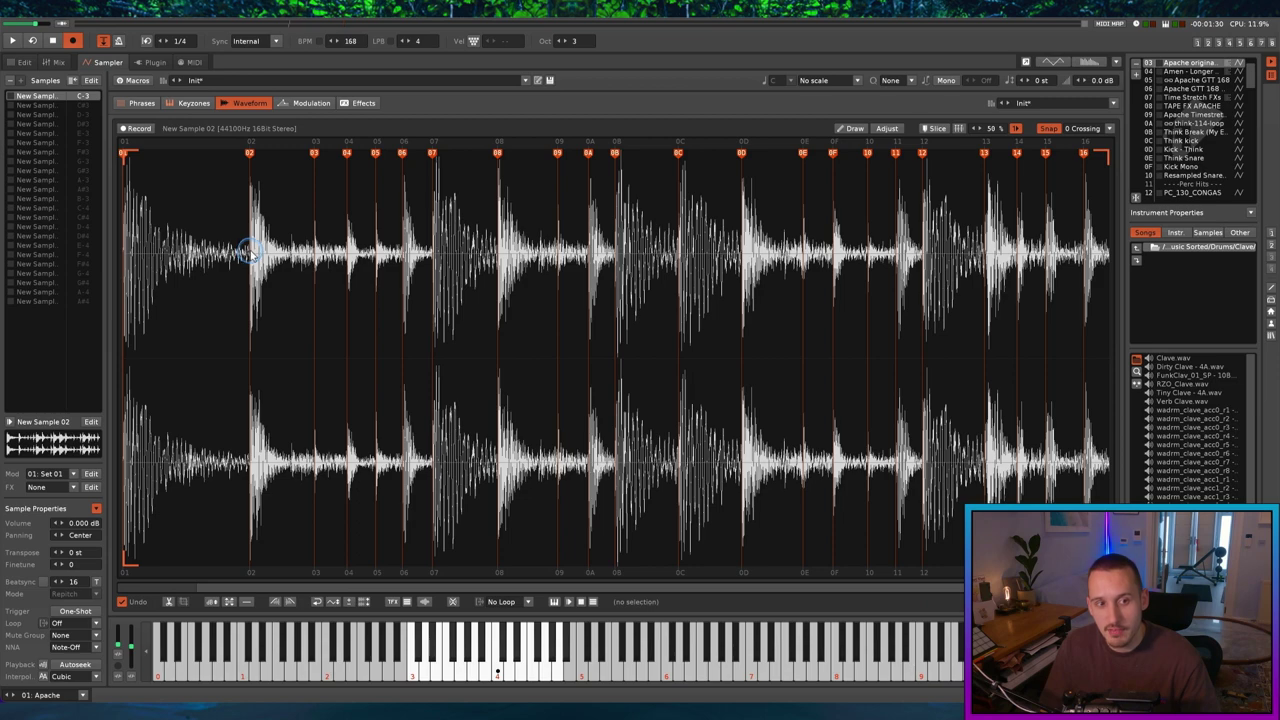
{"action": "left_click", "coordinate": [16, 60]}
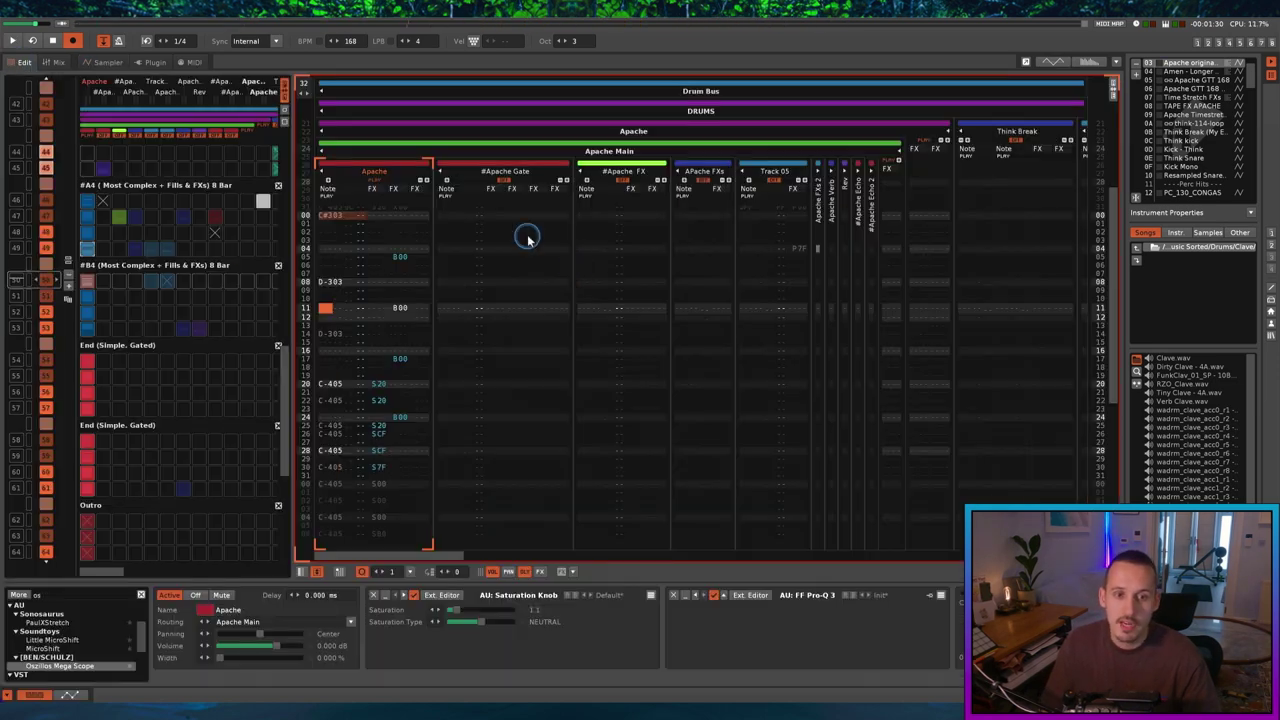
Set the loop mode of the Apache sample's C#3 slice to PingPong and return to the pattern
{"action": "left_click", "coordinate": [112, 66]}
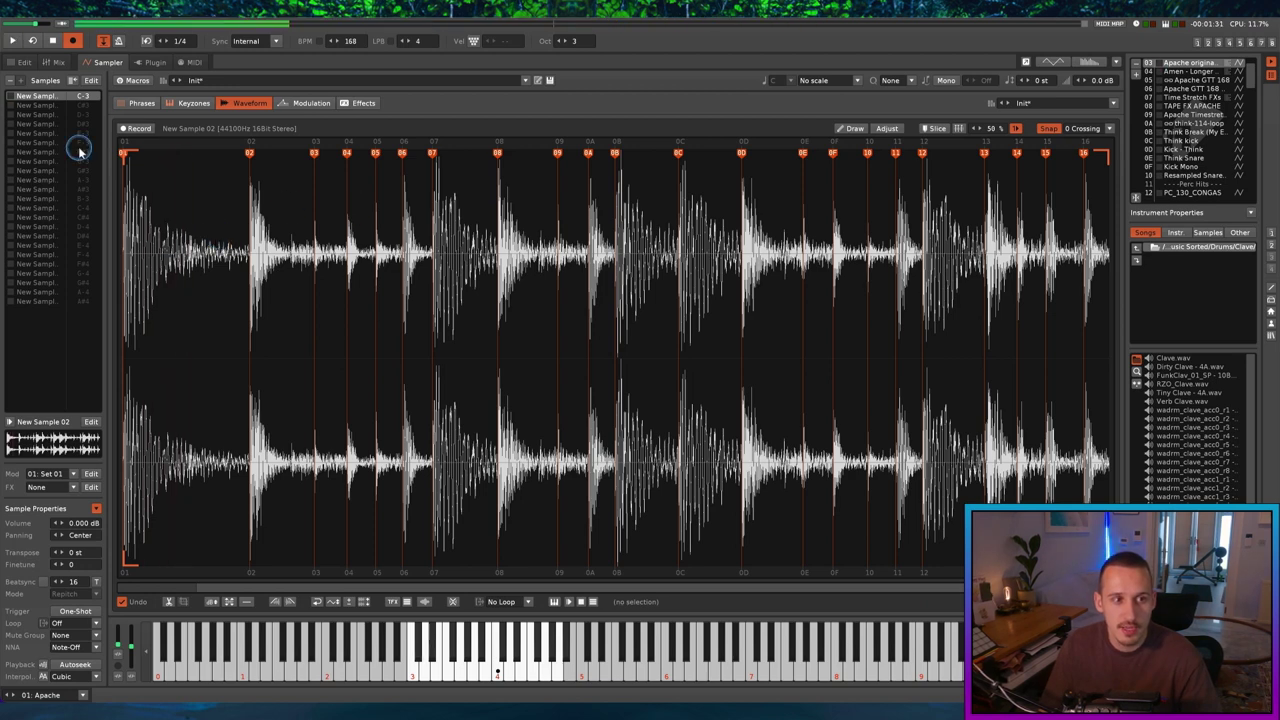
{"action": "left_click", "coordinate": [57, 122]}
{"action": "left_click", "coordinate": [527, 601]}
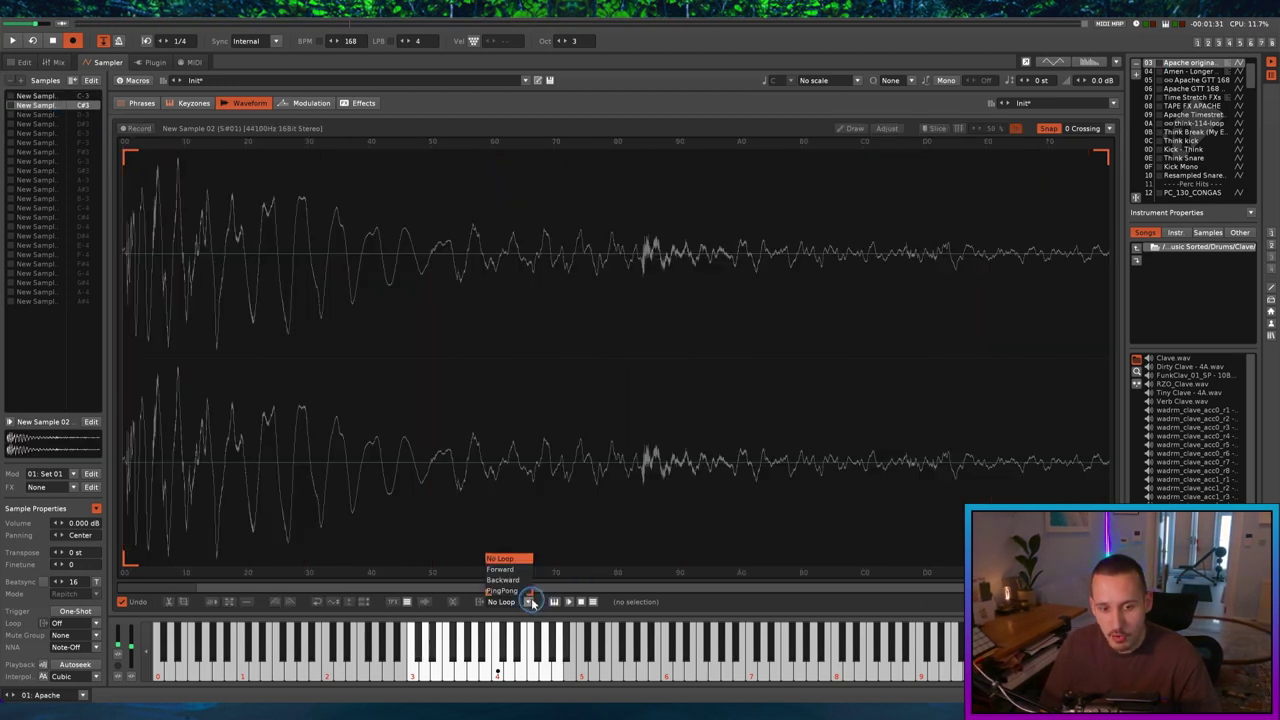
{"action": "left_click", "coordinate": [503, 591]}
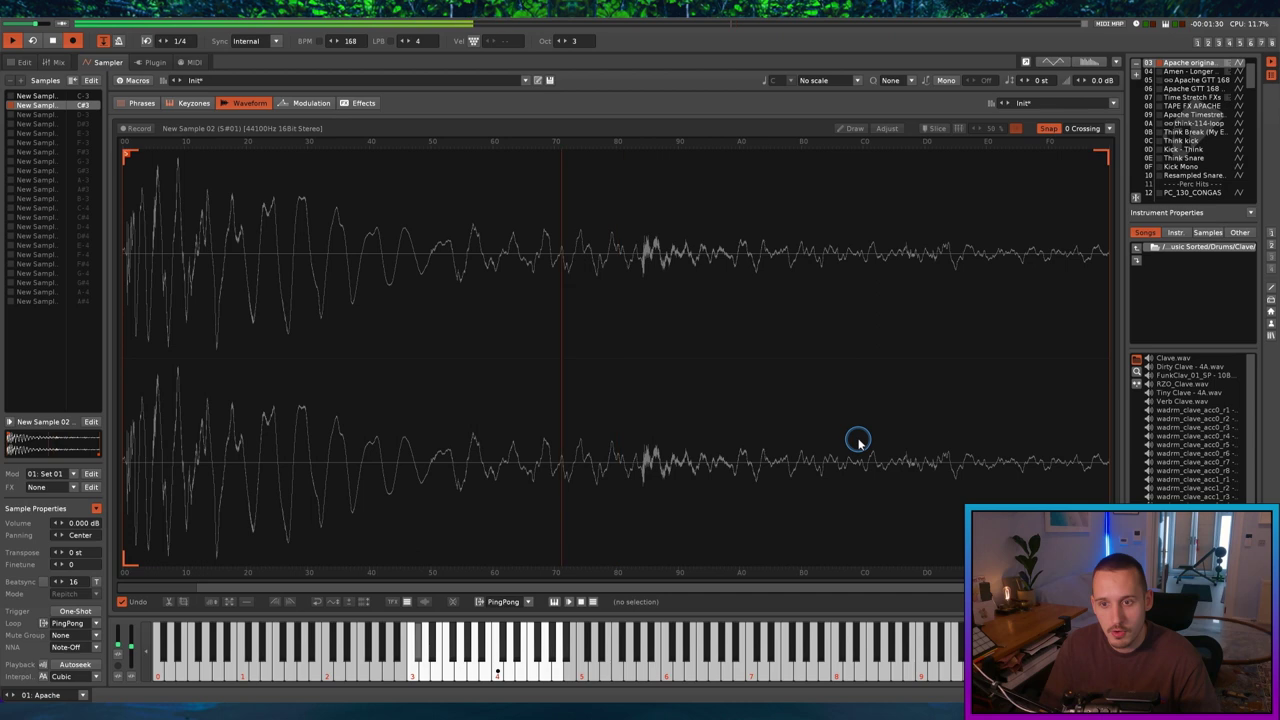
{"action": "left_click", "coordinate": [22, 63]}
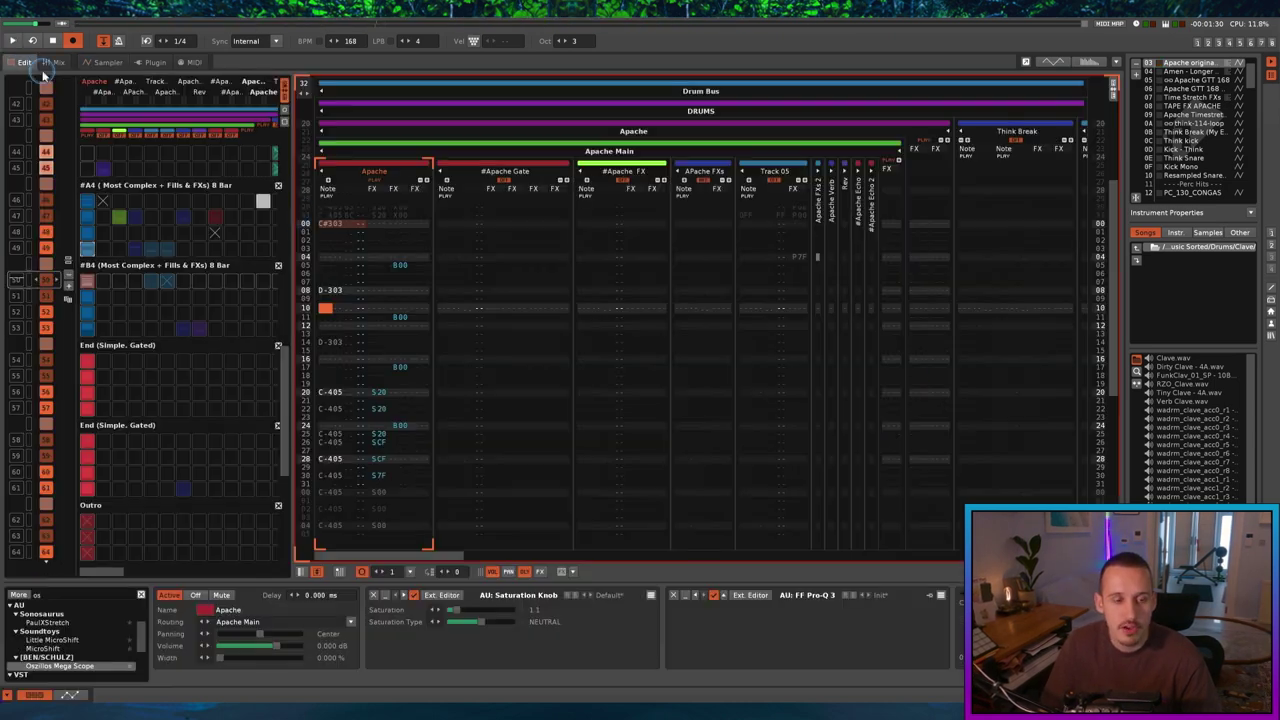
Clear the B00 command on line 05 of the Apache track in pattern 50 and audition the slice without it
{"action": "left_click", "coordinate": [401, 265]}
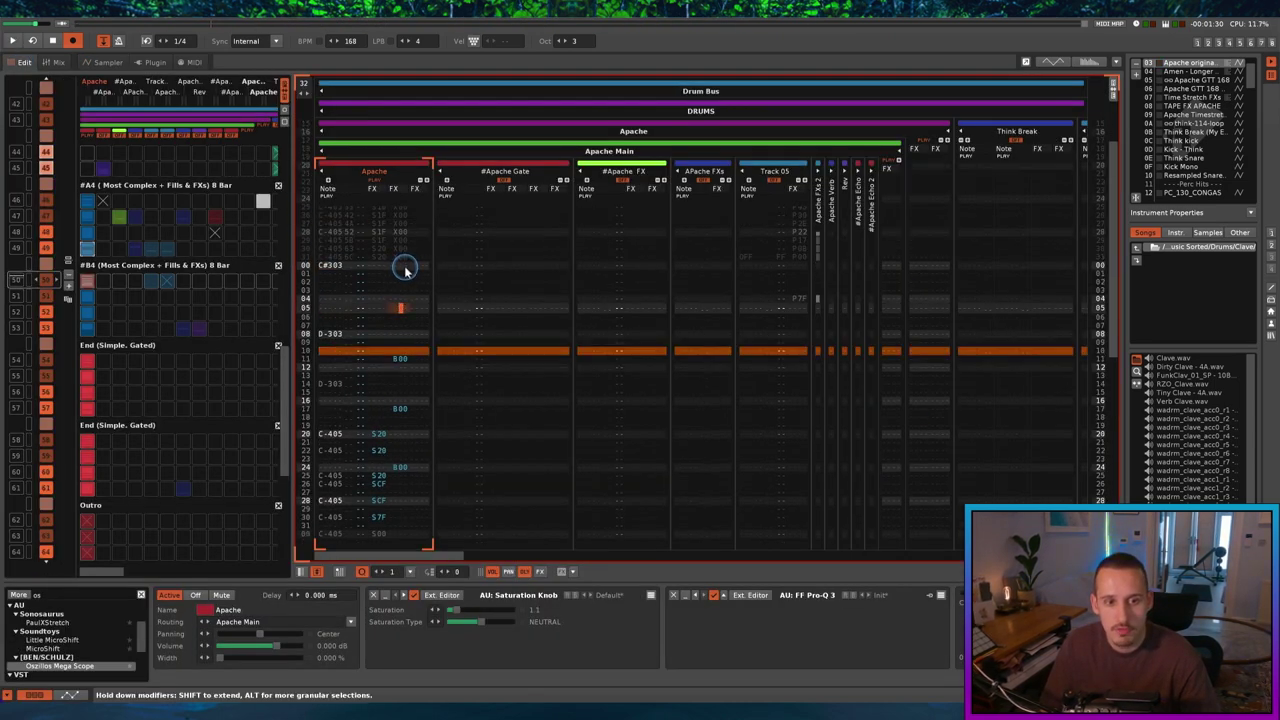
{"action": "key", "text": "space"}
{"action": "key", "text": "space"}
{"action": "key", "text": "Up"}
{"action": "key", "text": "Up"}
{"action": "key", "text": "Up"}
{"action": "key", "text": "Up"}
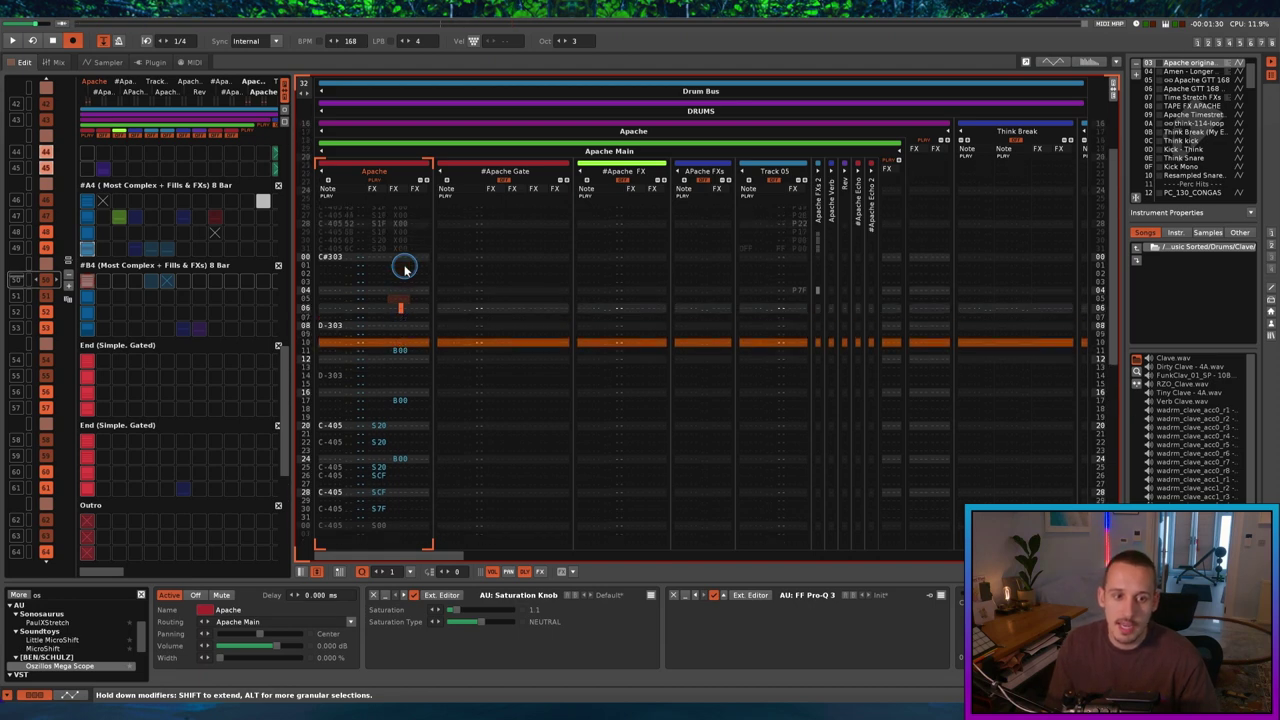
{"action": "key", "text": "shift+Up"}
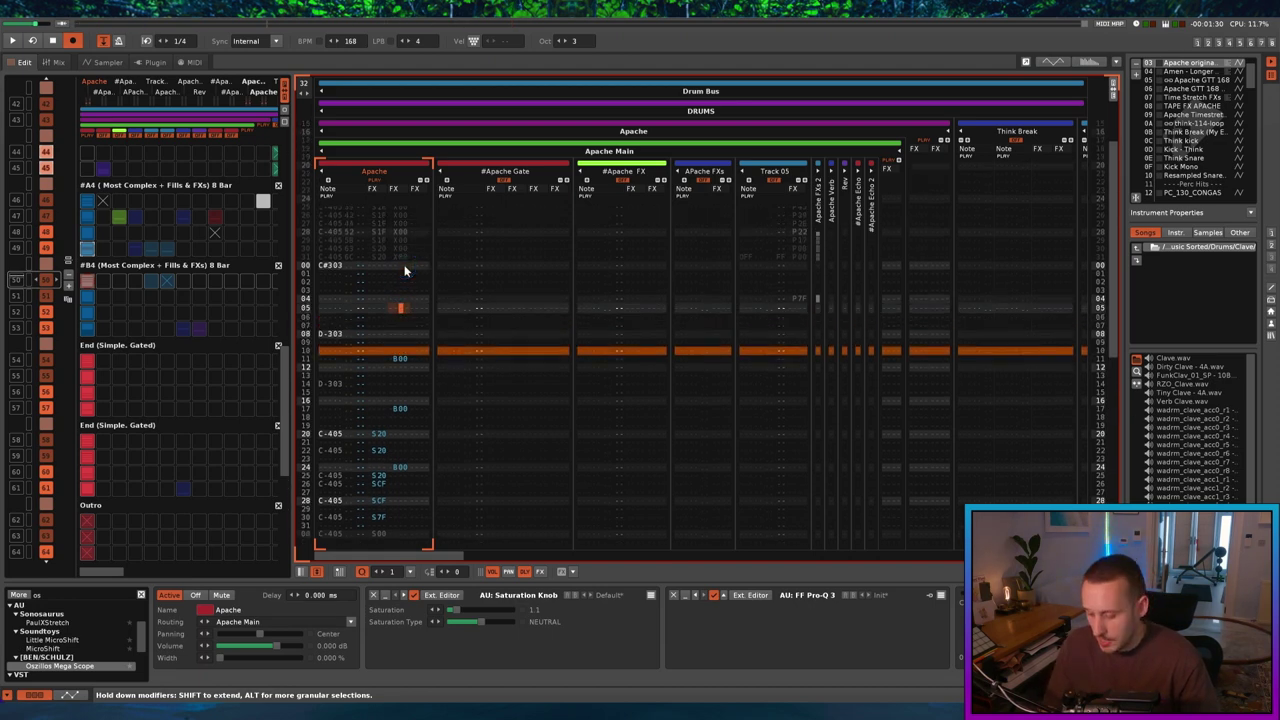
Audition the looped slice again and undo the removal of the B00 command on line 05
{"action": "key", "text": "space"}
{"action": "key", "text": "space"}
{"action": "key", "text": "super+z"}
{"action": "left_click", "coordinate": [404, 267]}
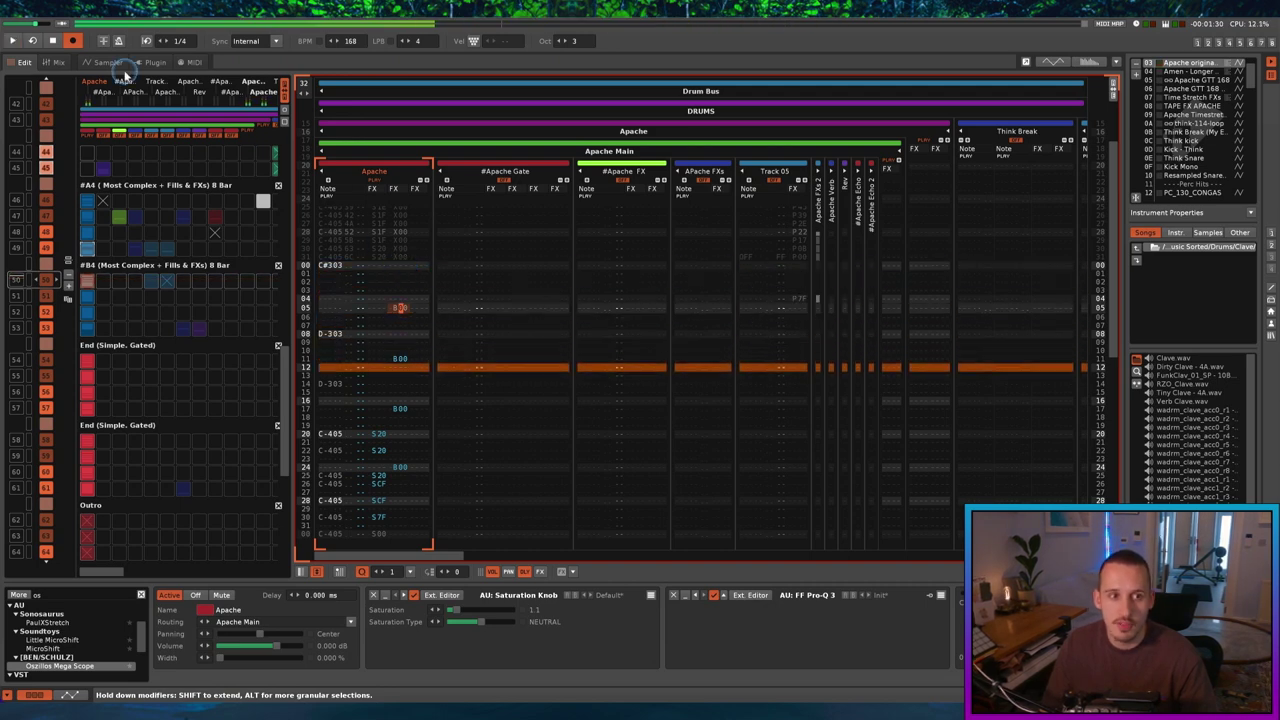
Set the loop mode of the Apache sample's C#3 slice back to No Loop and return to the pattern
{"action": "key", "text": "F3"}
{"action": "left_click", "coordinate": [527, 601]}
{"action": "left_click", "coordinate": [530, 556]}
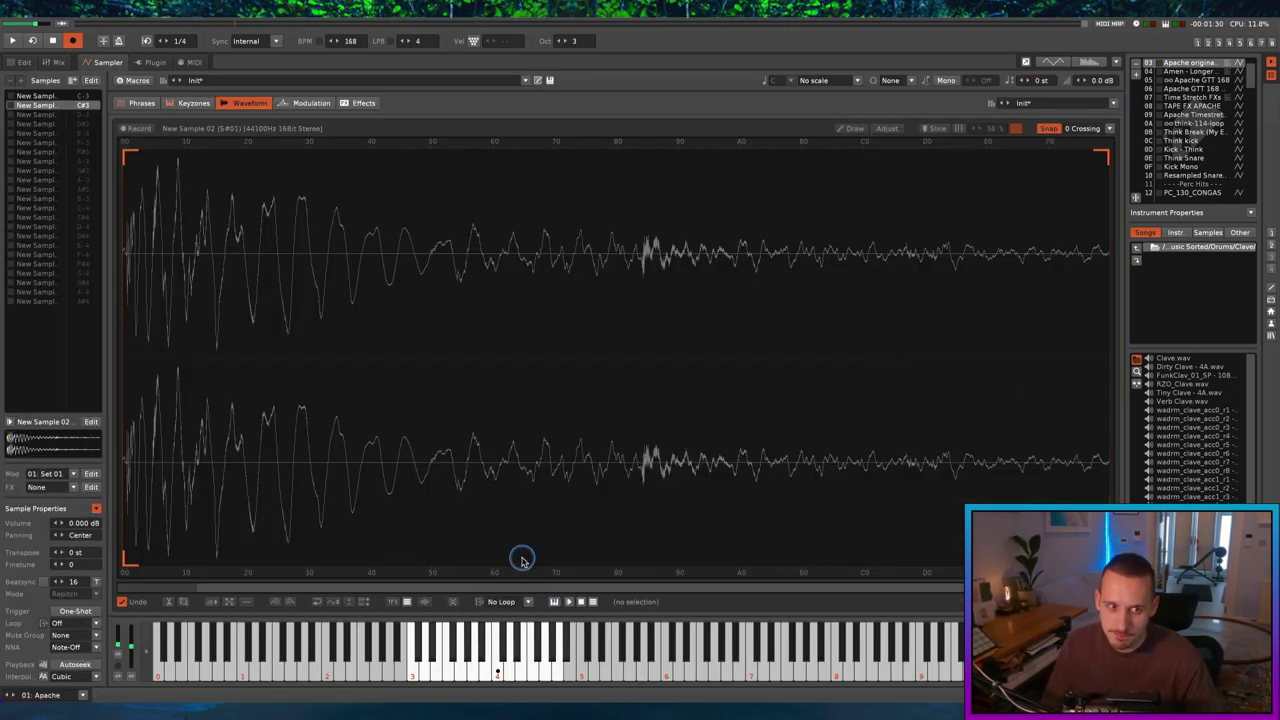
{"action": "left_click", "coordinate": [16, 63]}
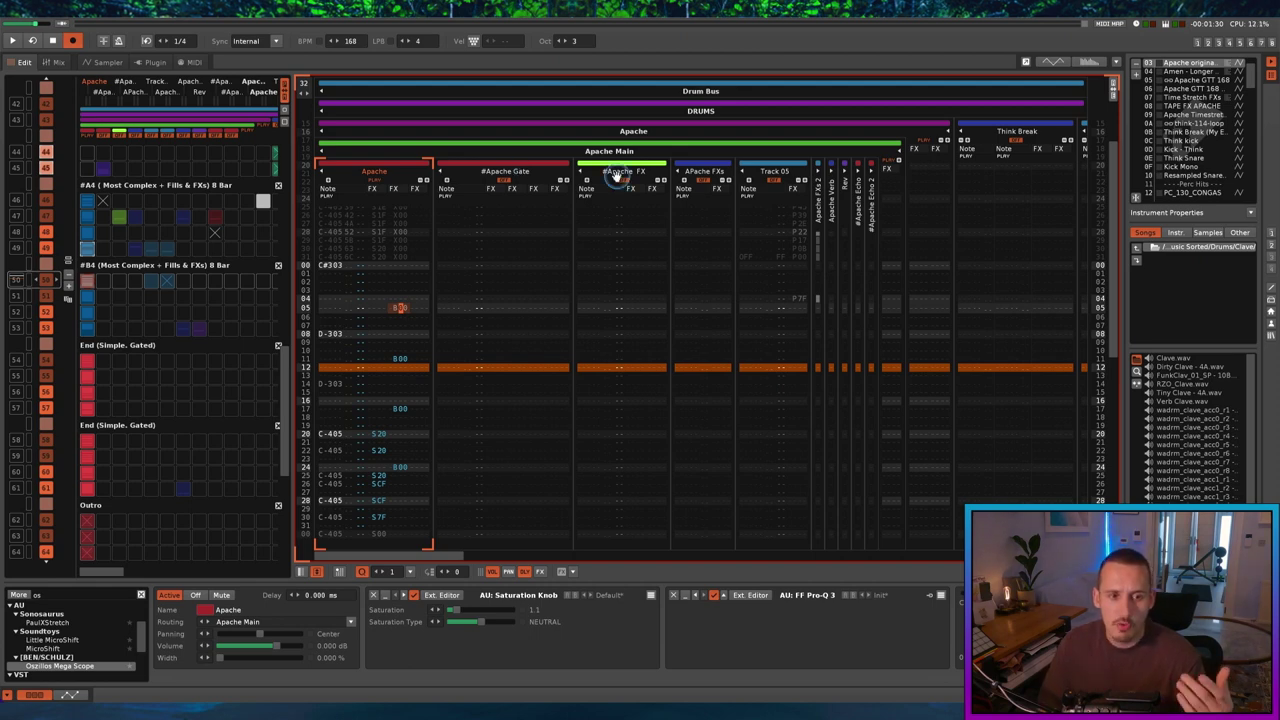
Audition the B00 command on line 05 of the Apache track and shift it down to line 06
{"action": "left_click", "coordinate": [366, 263]}
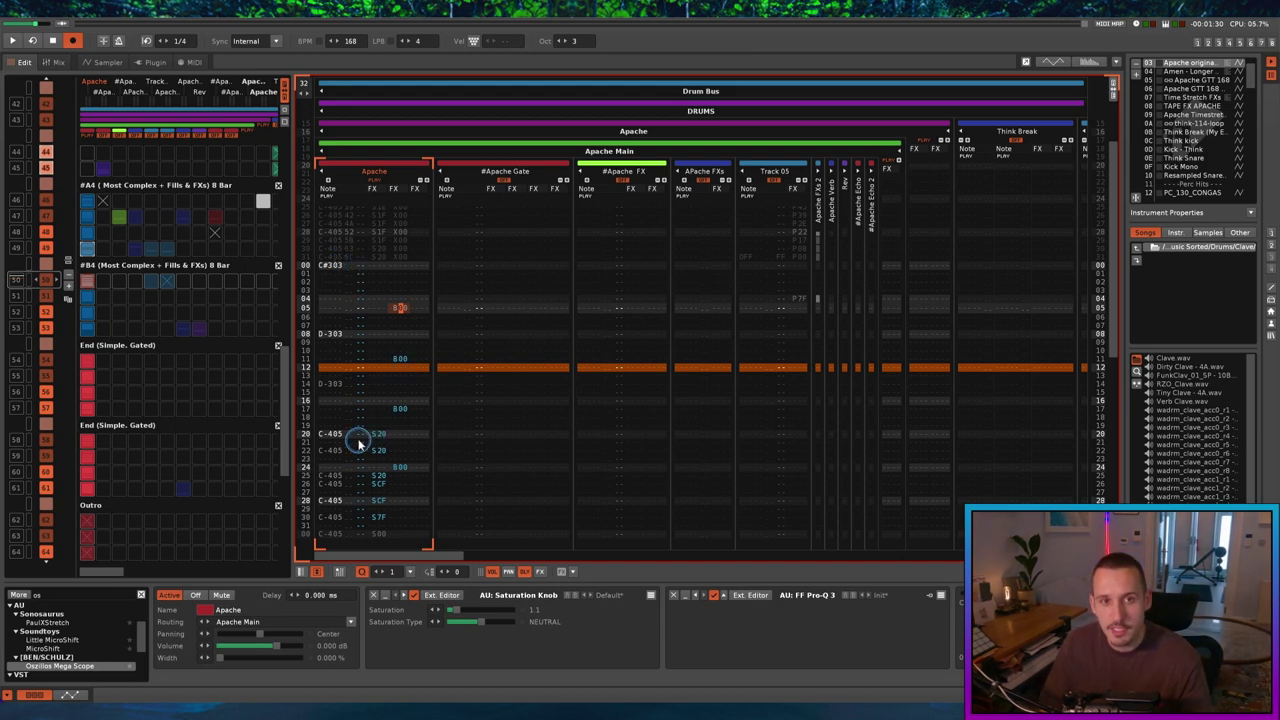
{"action": "left_click", "coordinate": [368, 304]}
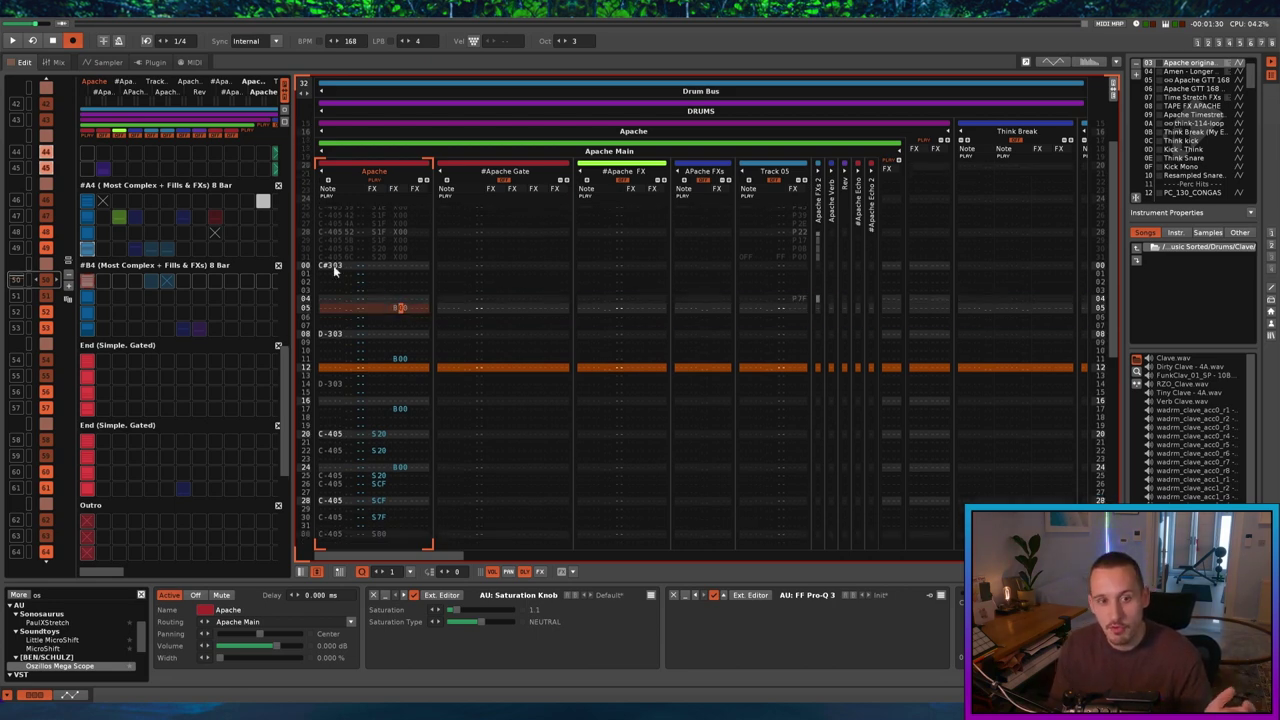
{"action": "left_click", "coordinate": [395, 308]}
{"action": "key", "text": "space"}
{"action": "key", "text": "space"}
{"action": "key", "text": "Down"}
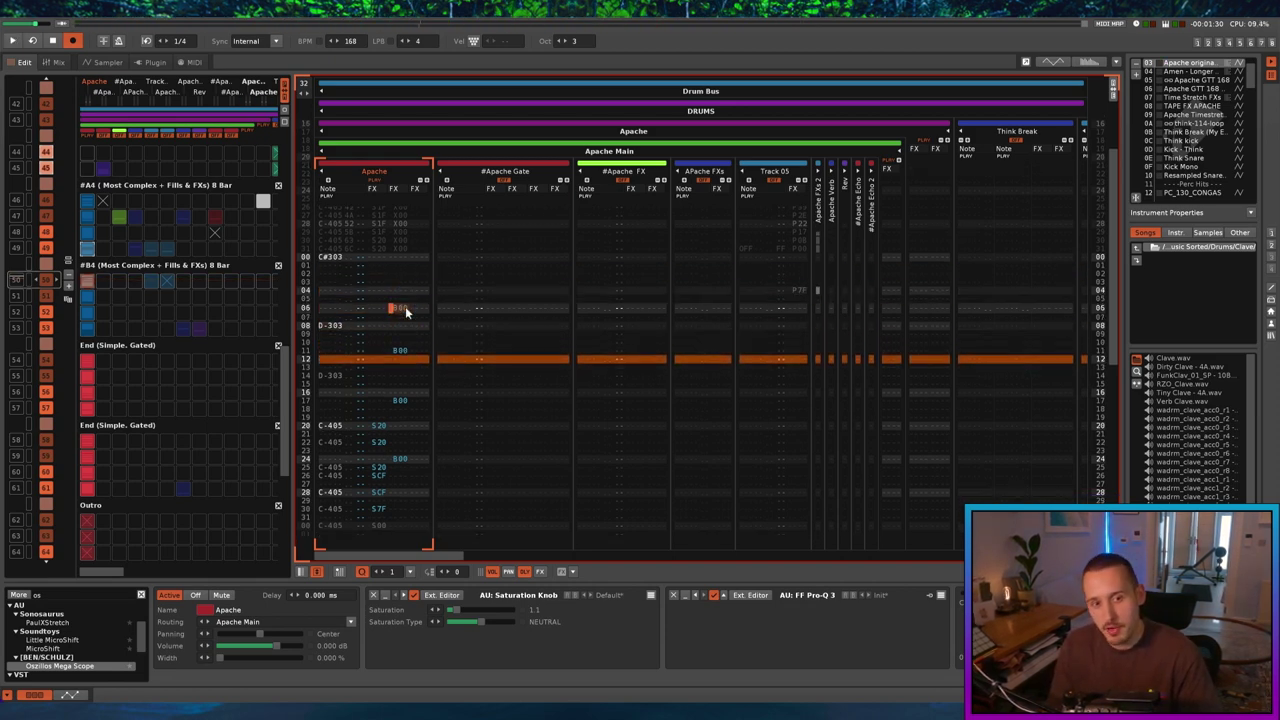
Clear the B00 command from line 05 of the Apache track and play back pattern 50 without it
{"action": "scroll", "coordinate": [405, 311], "scroll_direction": "up", "scroll_amount": 1}
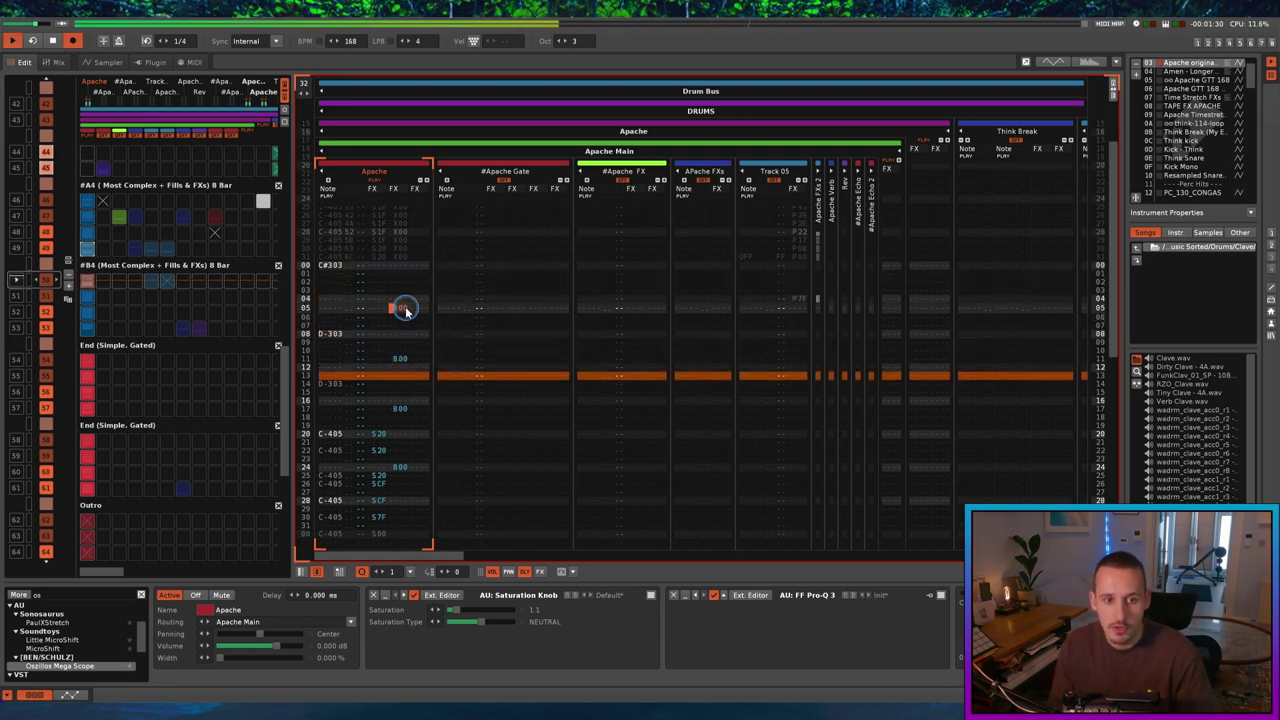
{"action": "key", "text": "space"}
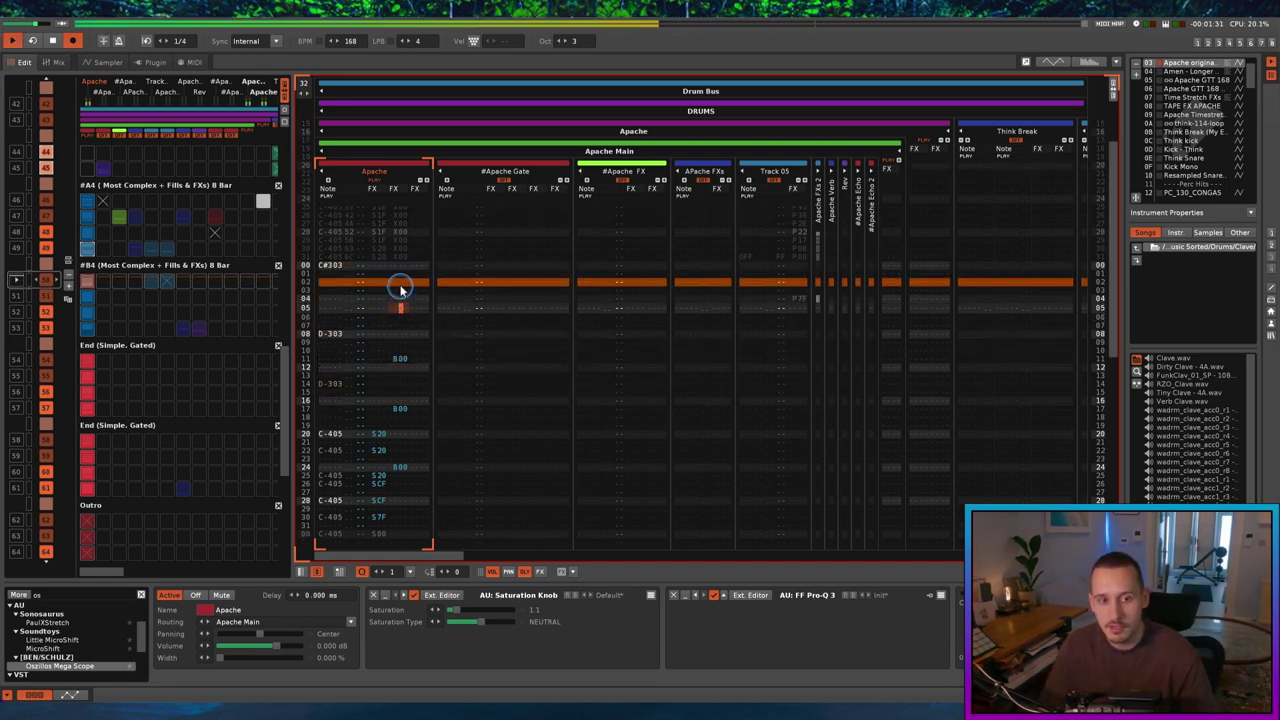
{"action": "key", "text": "space"}
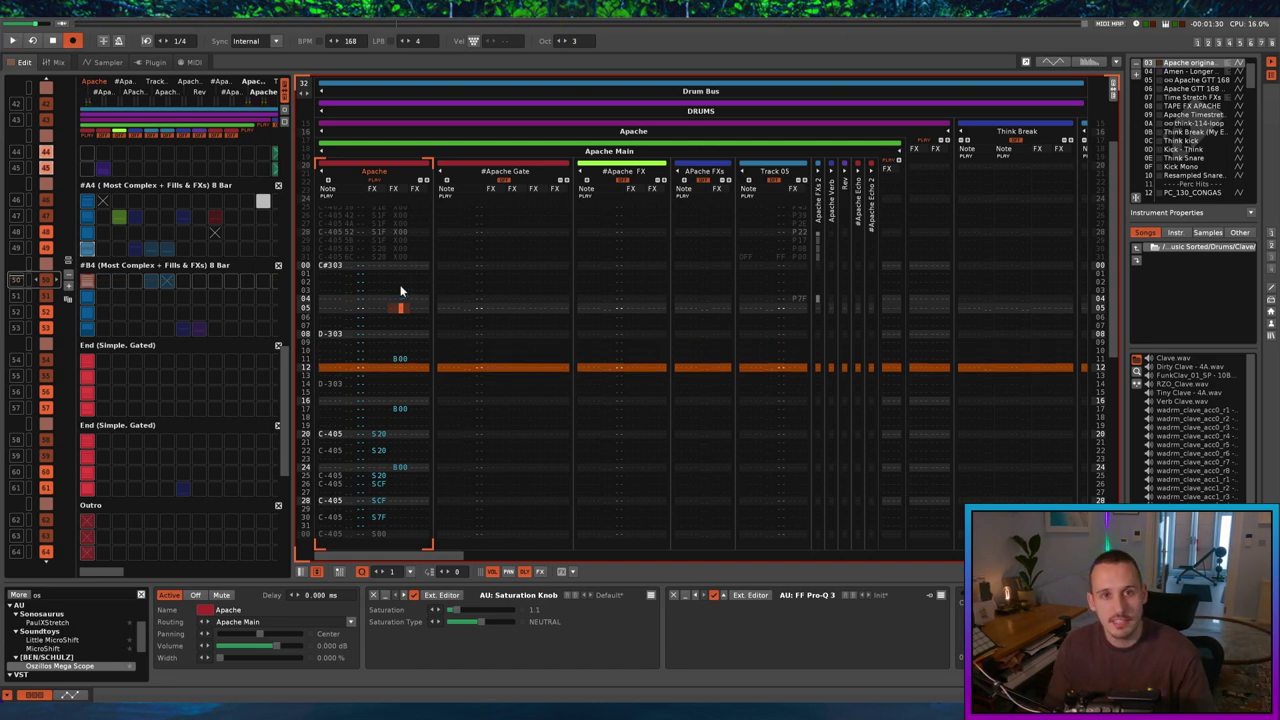
On the Apache track in pattern 69, enter C-305 with S00 on line 00, clear B00 from line 05 and audition it
{"action": "left_click", "coordinate": [400, 289]}
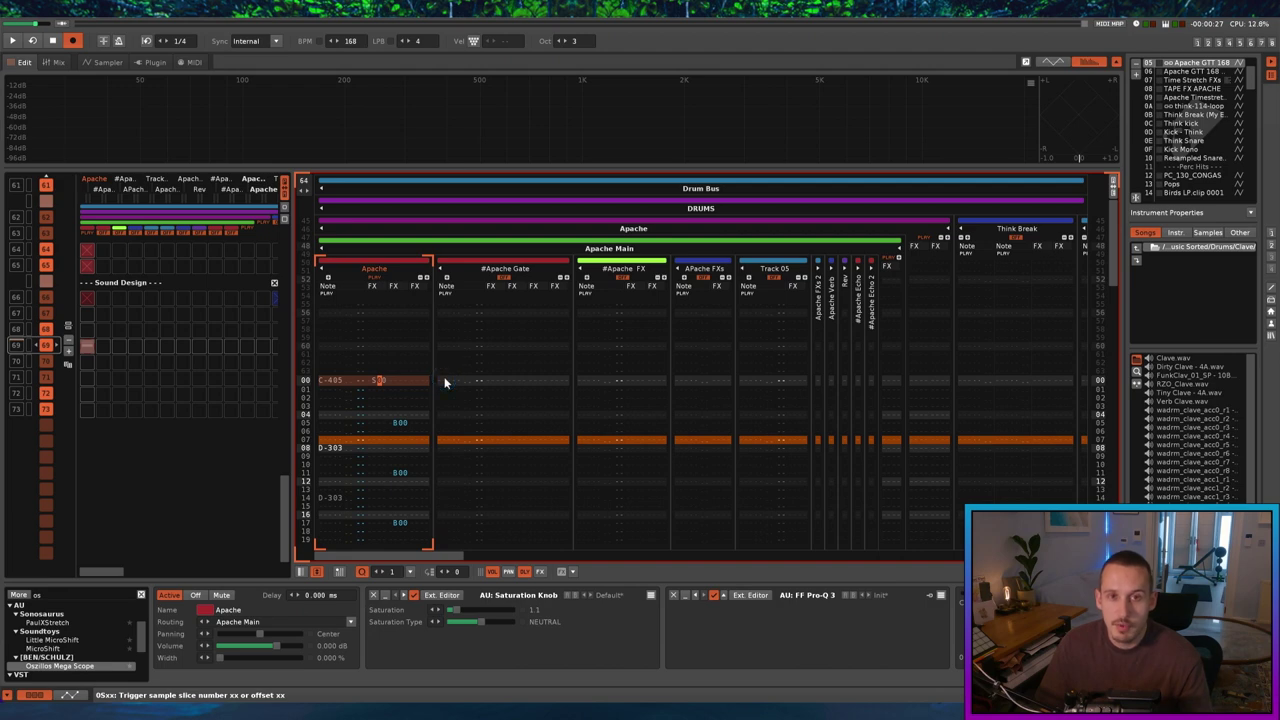
{"action": "left_click", "coordinate": [445, 380]}
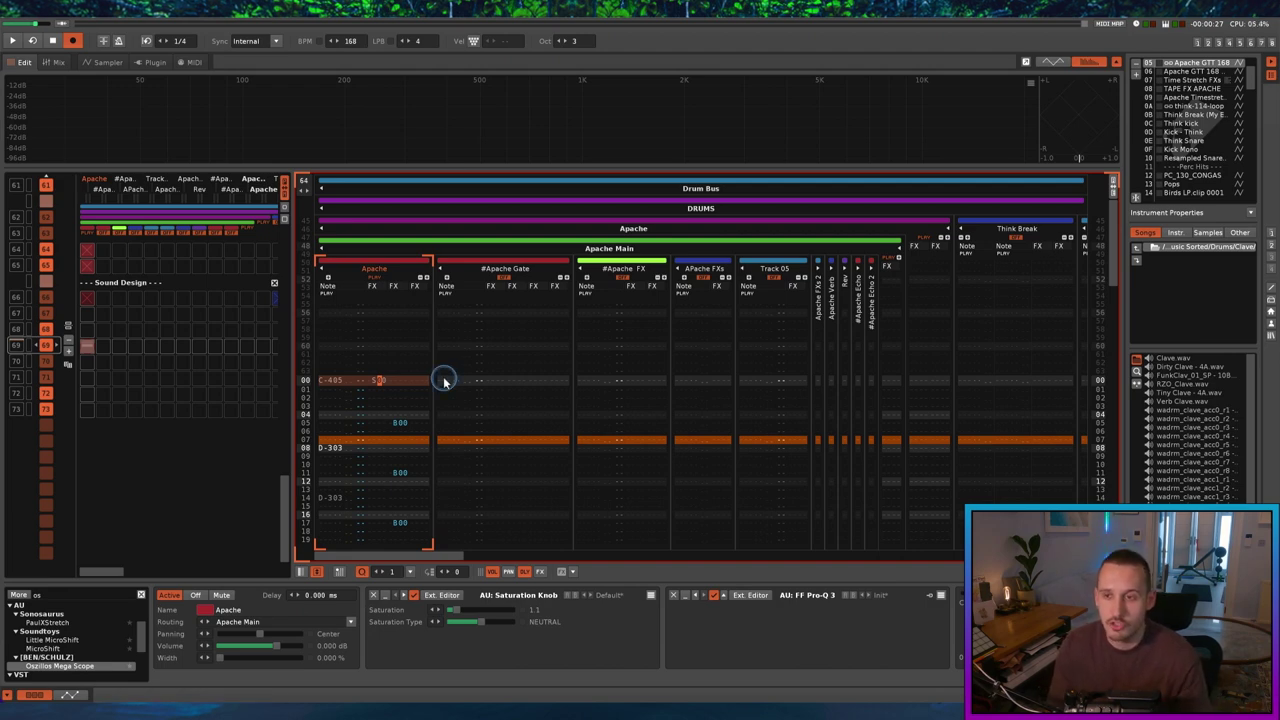
{"action": "left_click", "coordinate": [392, 380]}
{"action": "key", "text": "space"}
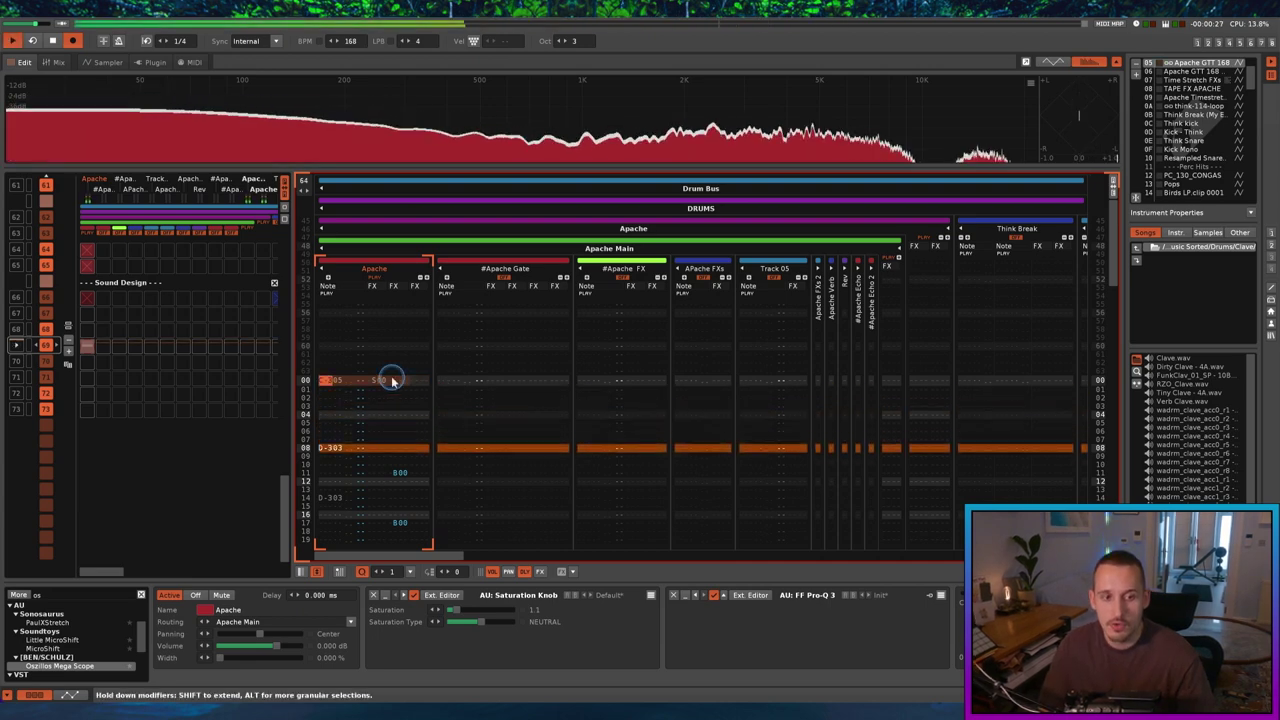
{"action": "key", "text": "space"}
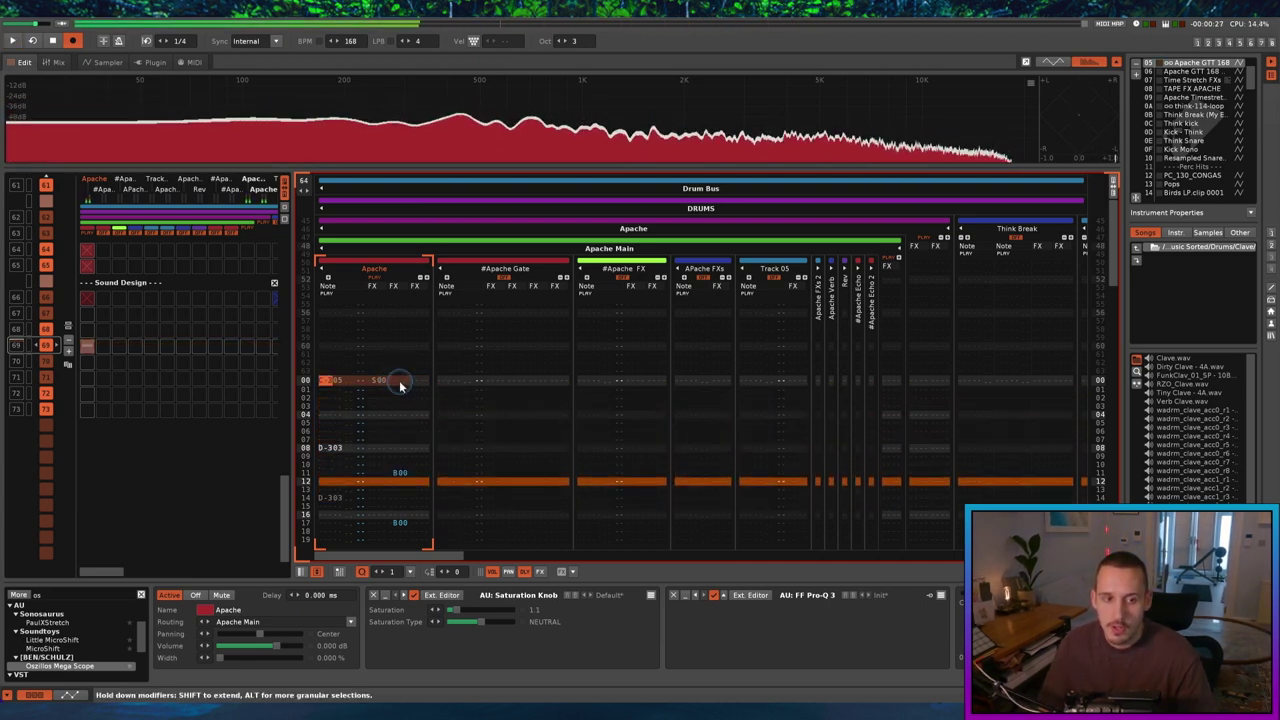
Place the B00 reverse command on line 04 of the Apache track, removing the one on line 05
{"action": "left_click", "coordinate": [398, 418]}
{"action": "key", "text": "Down"}
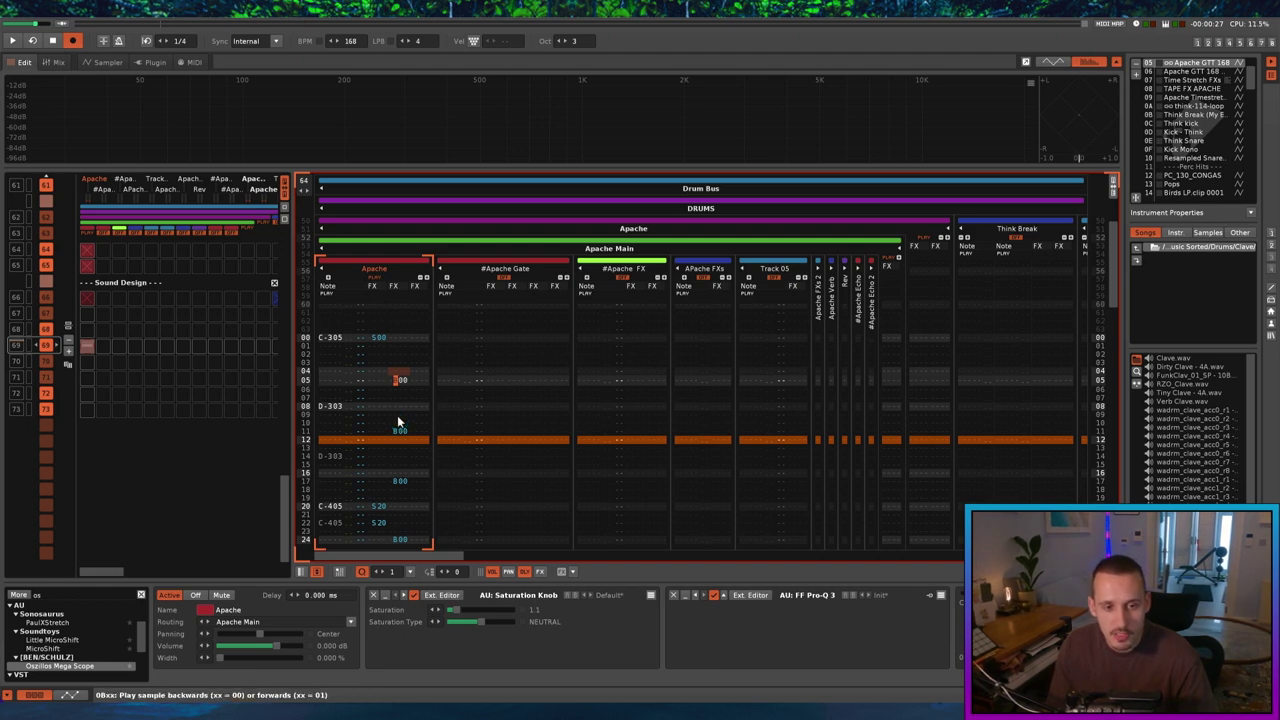
{"action": "key", "text": "space"}
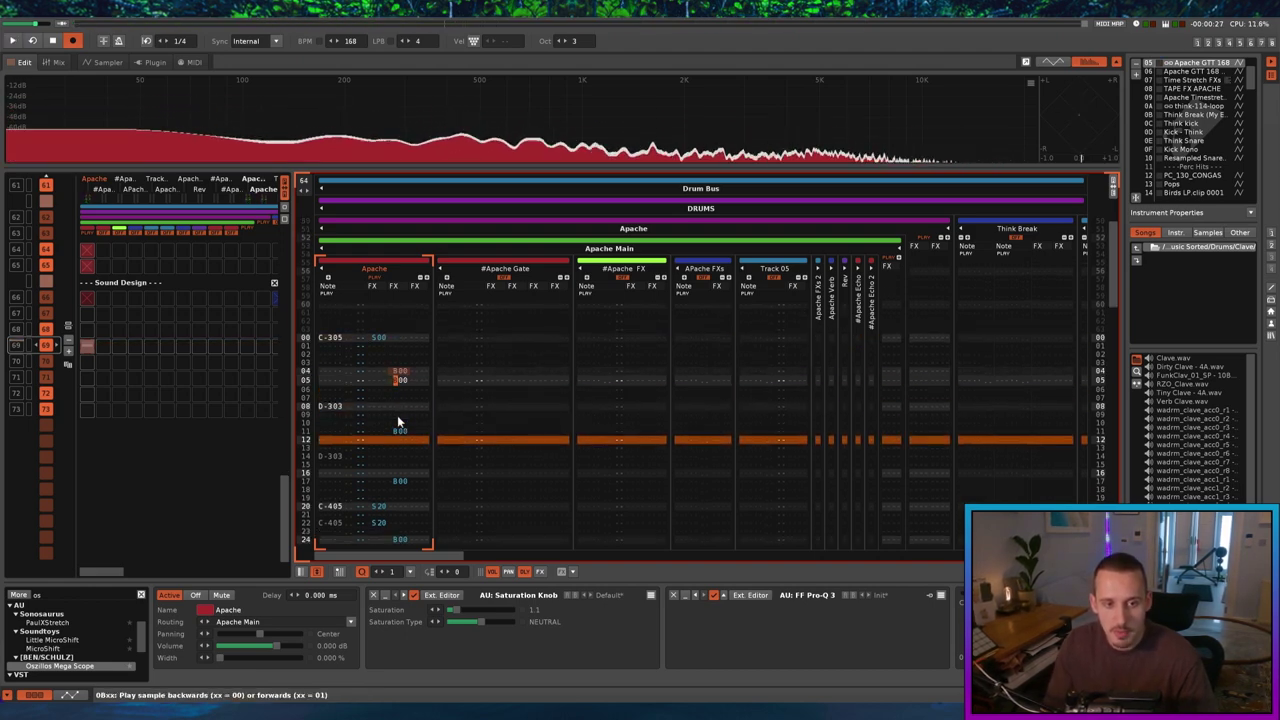
{"action": "key", "text": "F3"}
{"action": "left_click", "coordinate": [417, 427]}
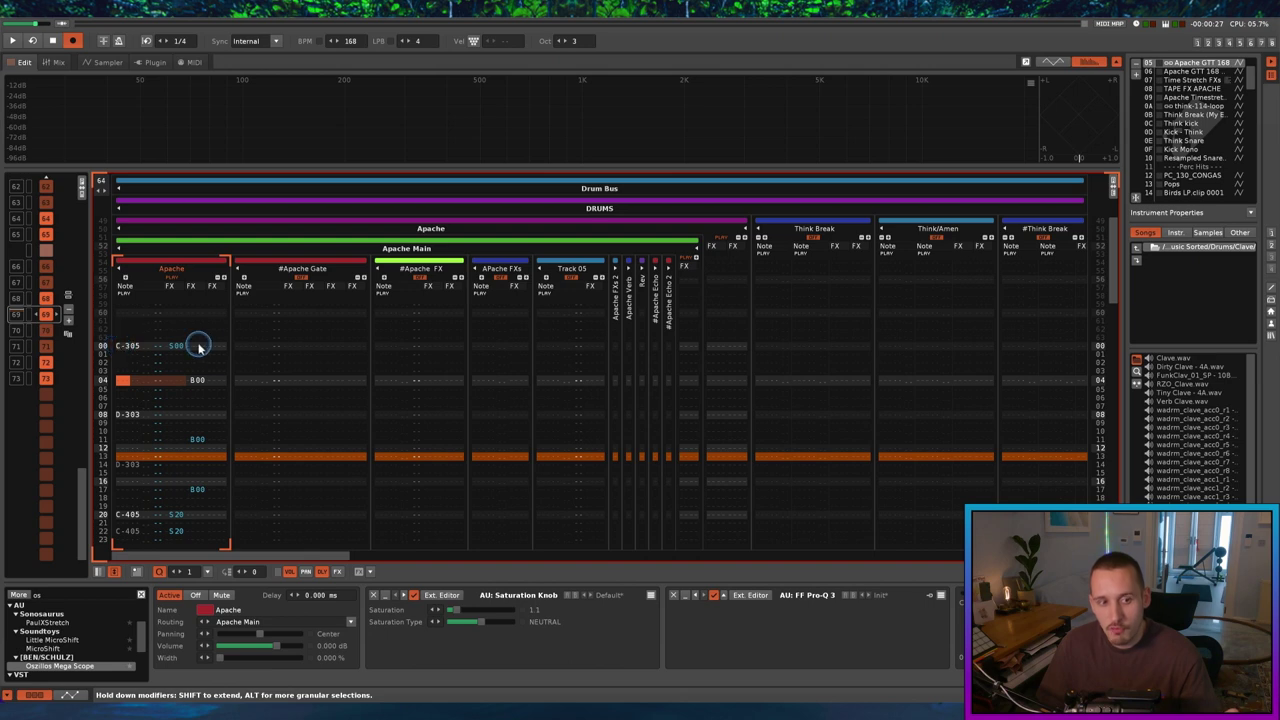
Play the pattern while watching the Apache sample's waveform, and return to the pattern
{"action": "left_click", "coordinate": [106, 62]}
{"action": "key", "text": "space"}
{"action": "key", "text": "space"}
{"action": "key", "text": "F2"}
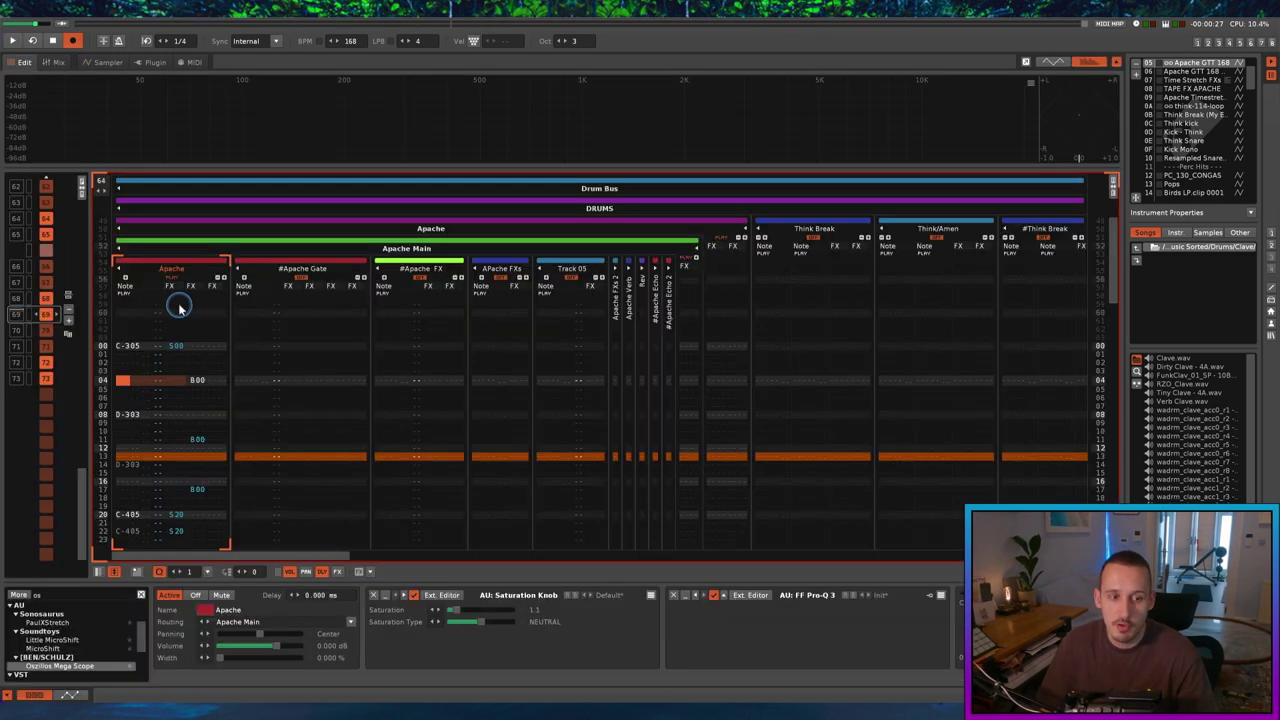
Enter a C-305 note with S00 beside B00 on line 04 and audition it while viewing the waveform
{"action": "left_click", "coordinate": [134, 381]}
{"action": "type", "text": "C-305 S00"}
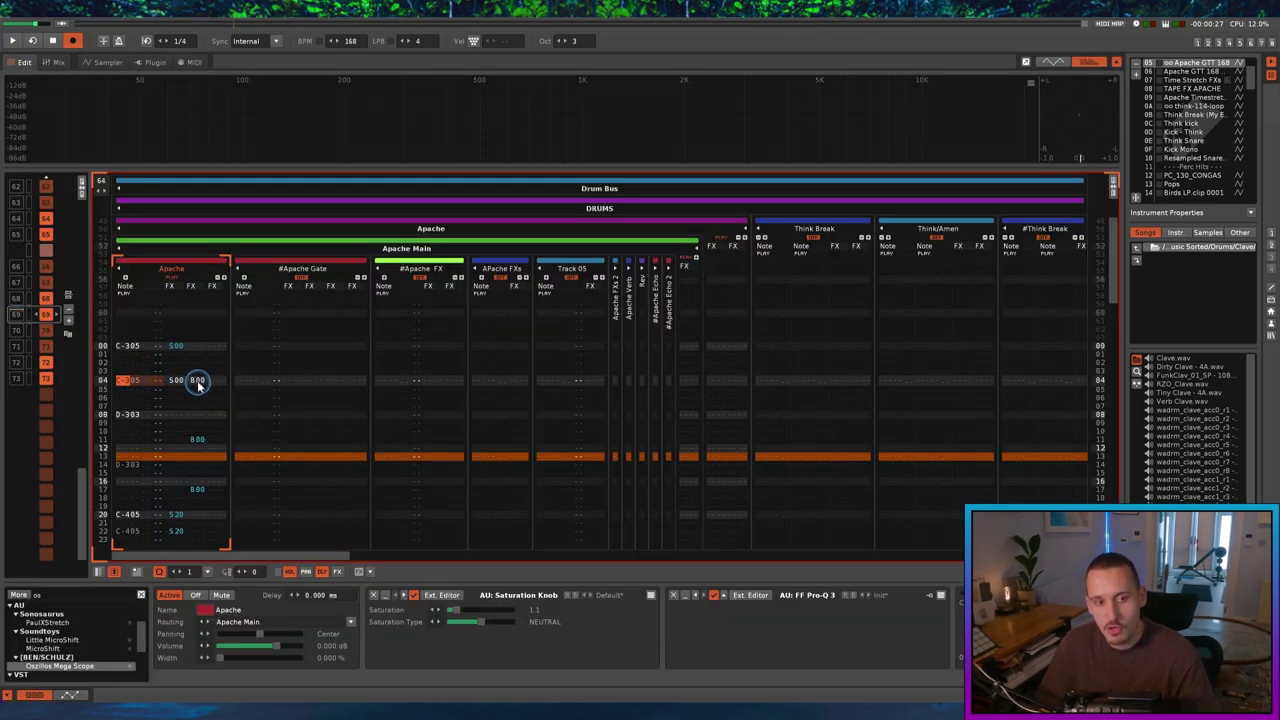
{"action": "left_click", "coordinate": [98, 63]}
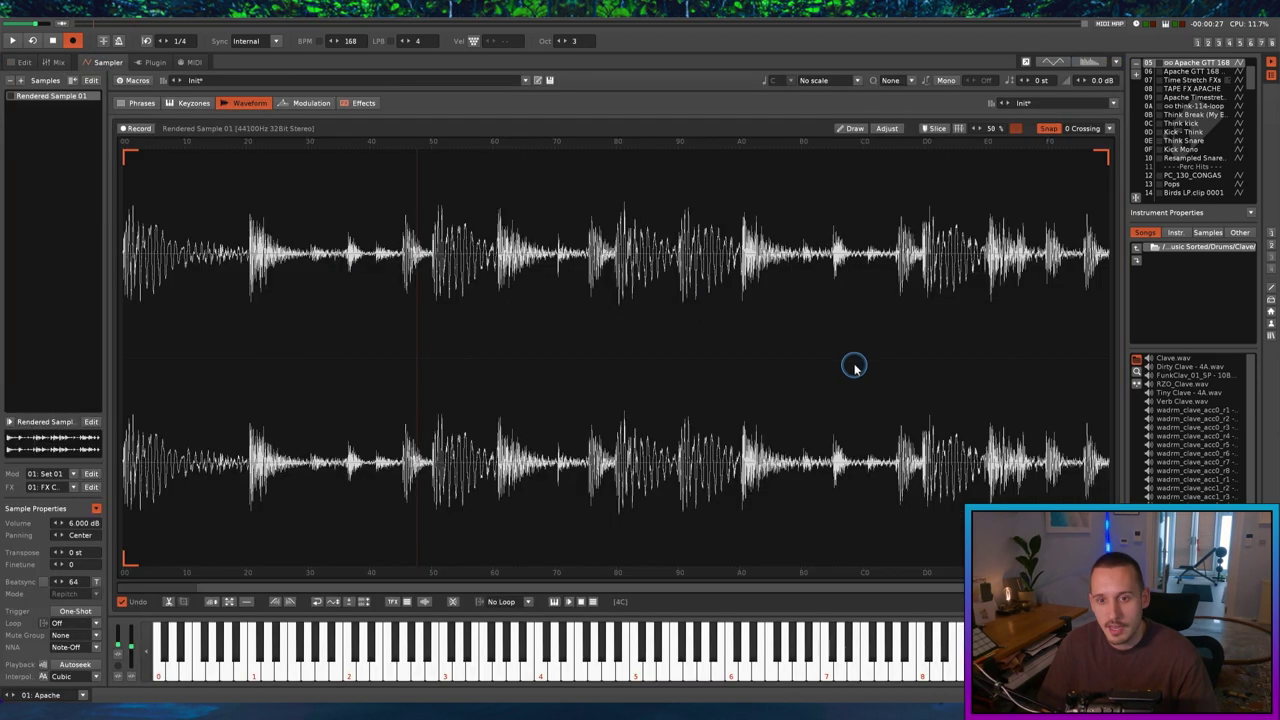
{"action": "key", "text": "space"}
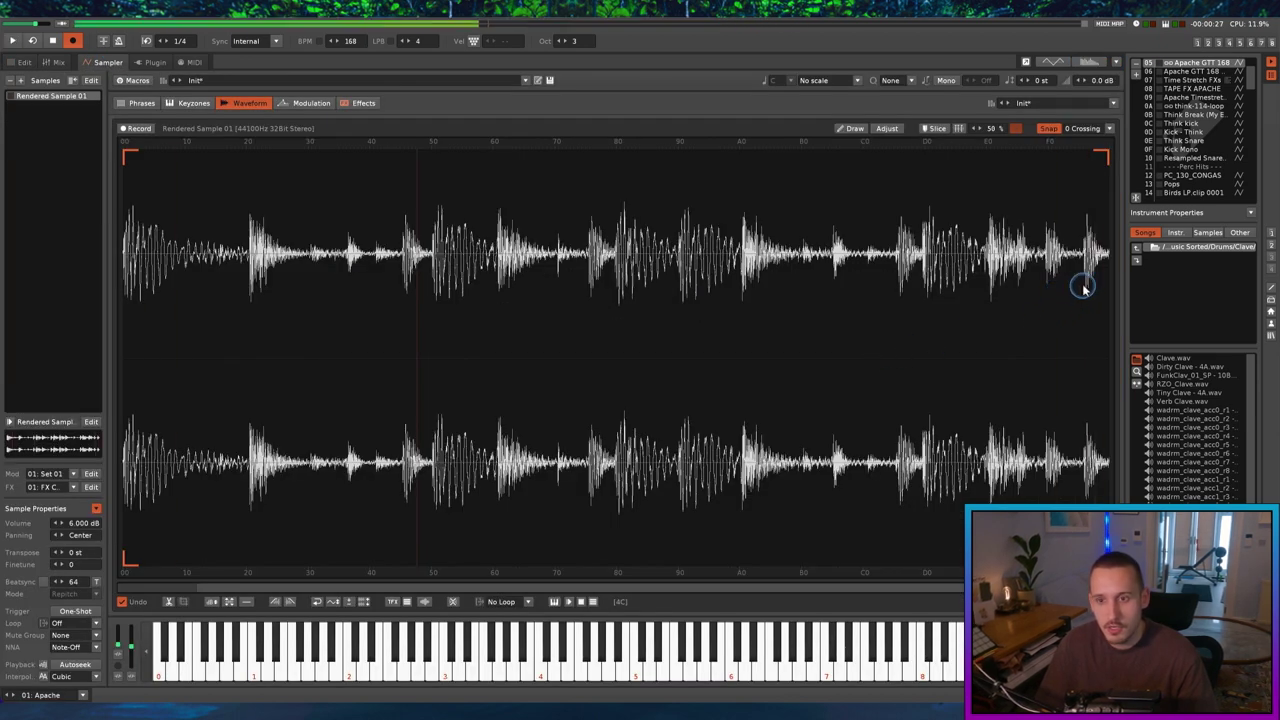
{"action": "key", "text": "space"}
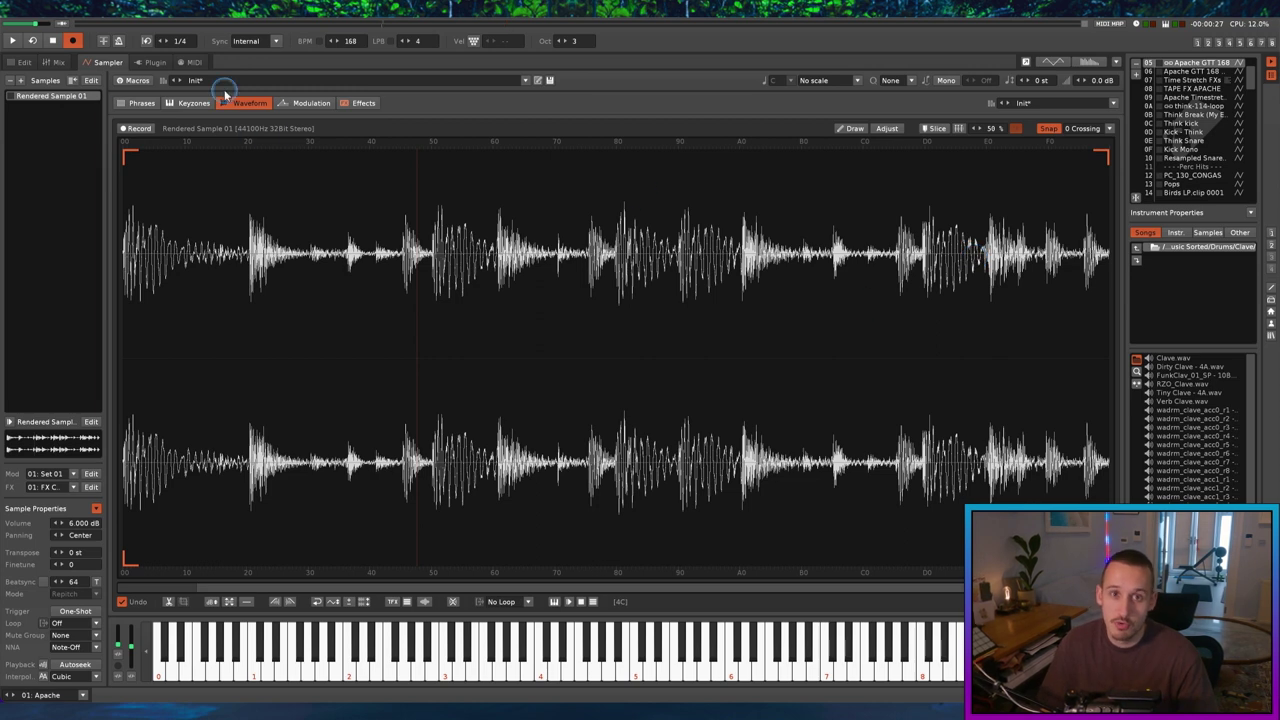
Edit the S offset of the line 04 note and examine the waveform around position 20
{"action": "left_click", "coordinate": [19, 62]}
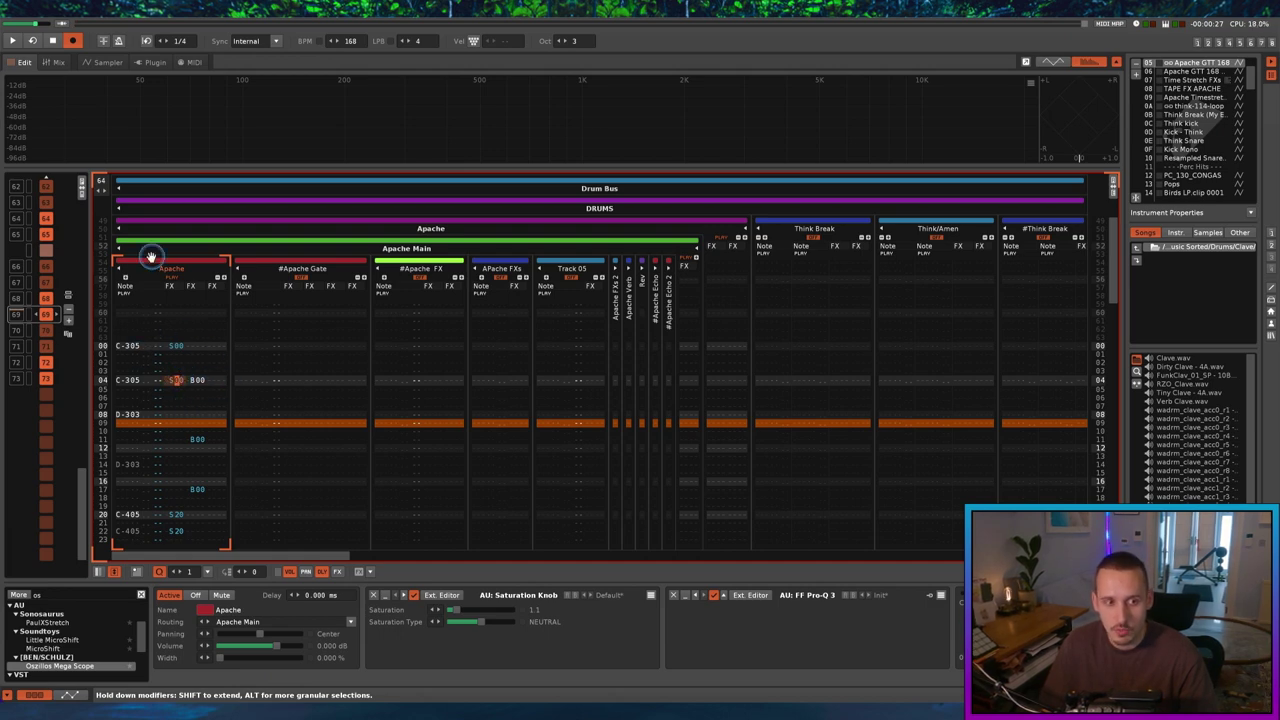
{"action": "left_click", "coordinate": [108, 62]}
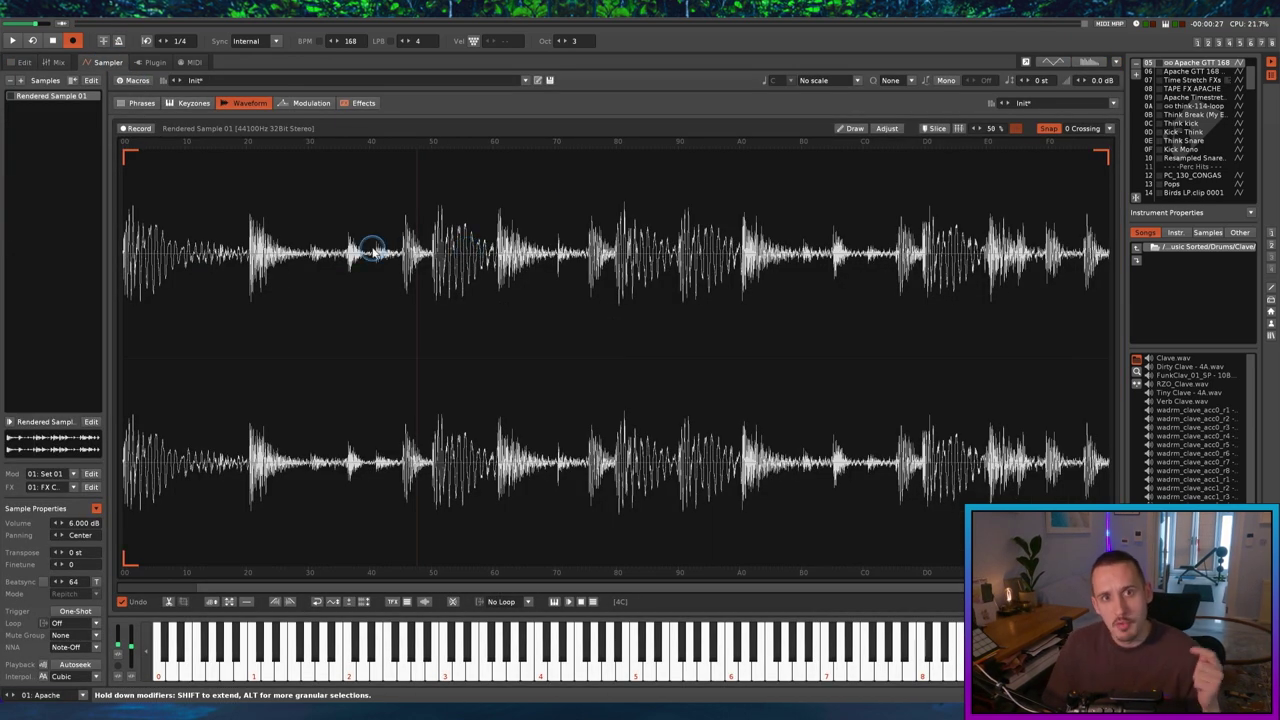
{"action": "scroll", "coordinate": [250, 258], "scroll_direction": "up", "scroll_amount": 3}
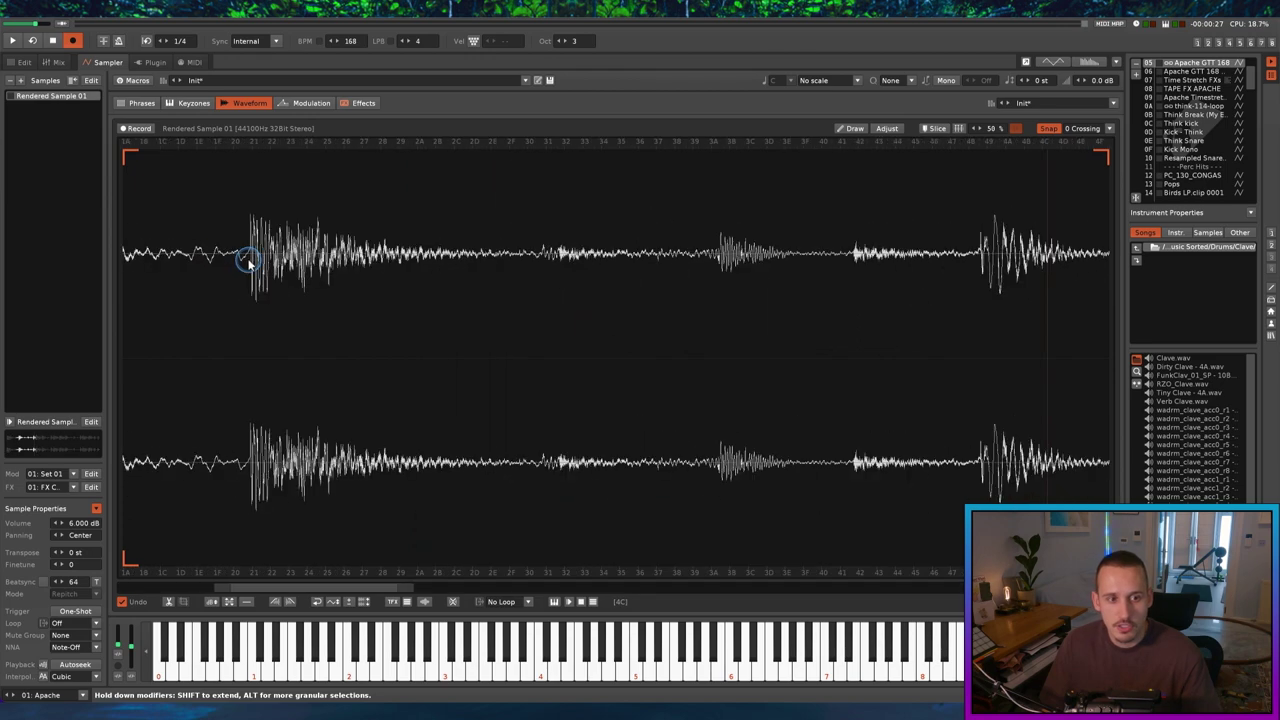
{"action": "scroll", "coordinate": [250, 262], "scroll_direction": "up", "scroll_amount": 3}
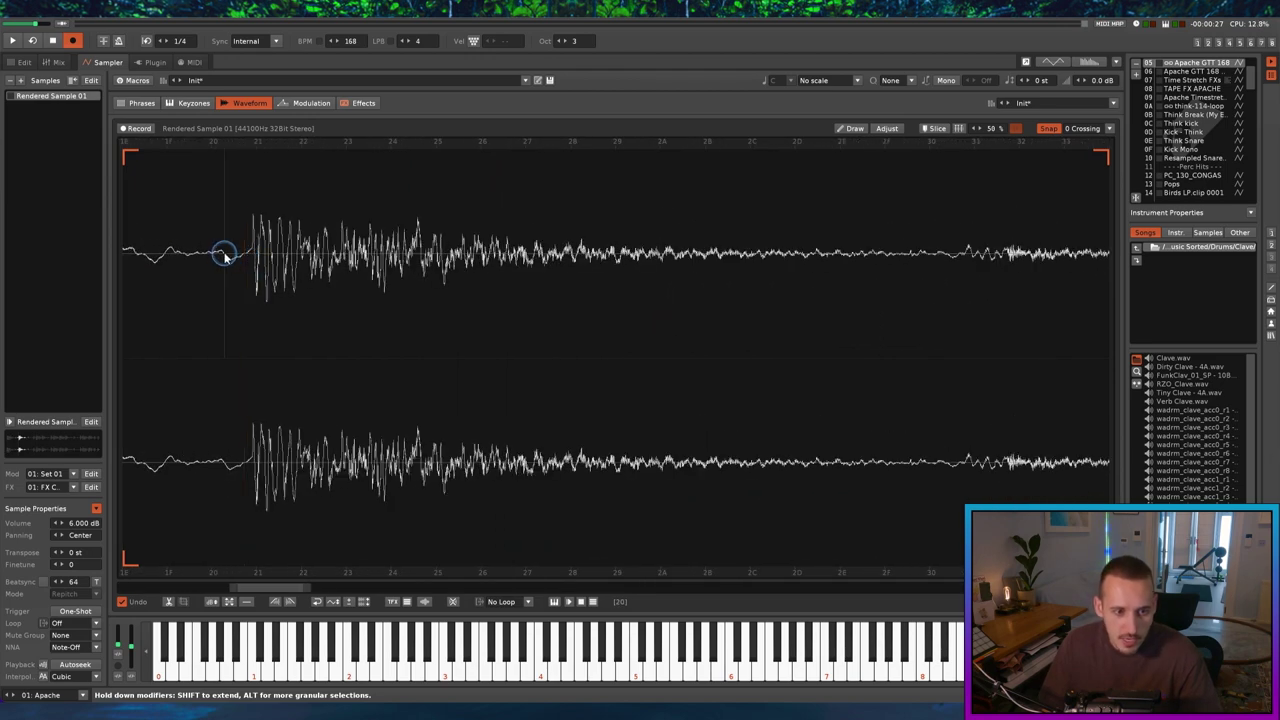
{"action": "left_click", "coordinate": [215, 299]}
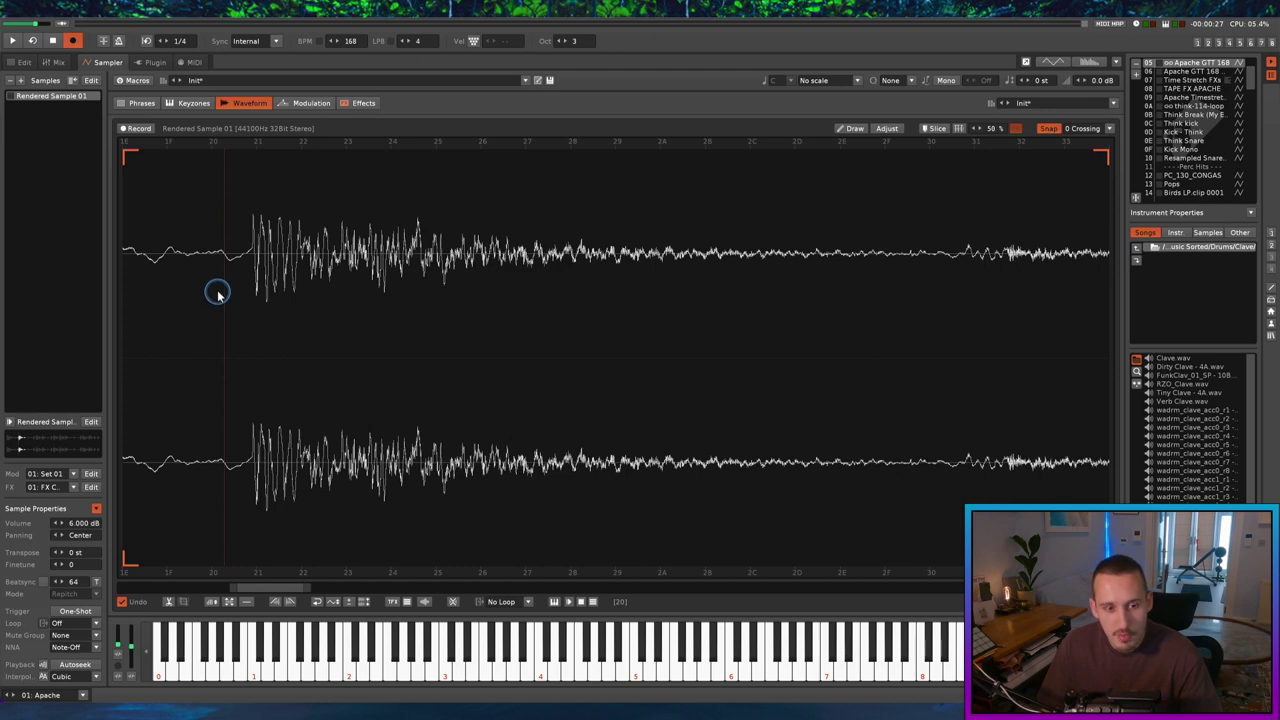
{"action": "scroll", "coordinate": [217, 292], "scroll_direction": "down", "scroll_amount": 5}
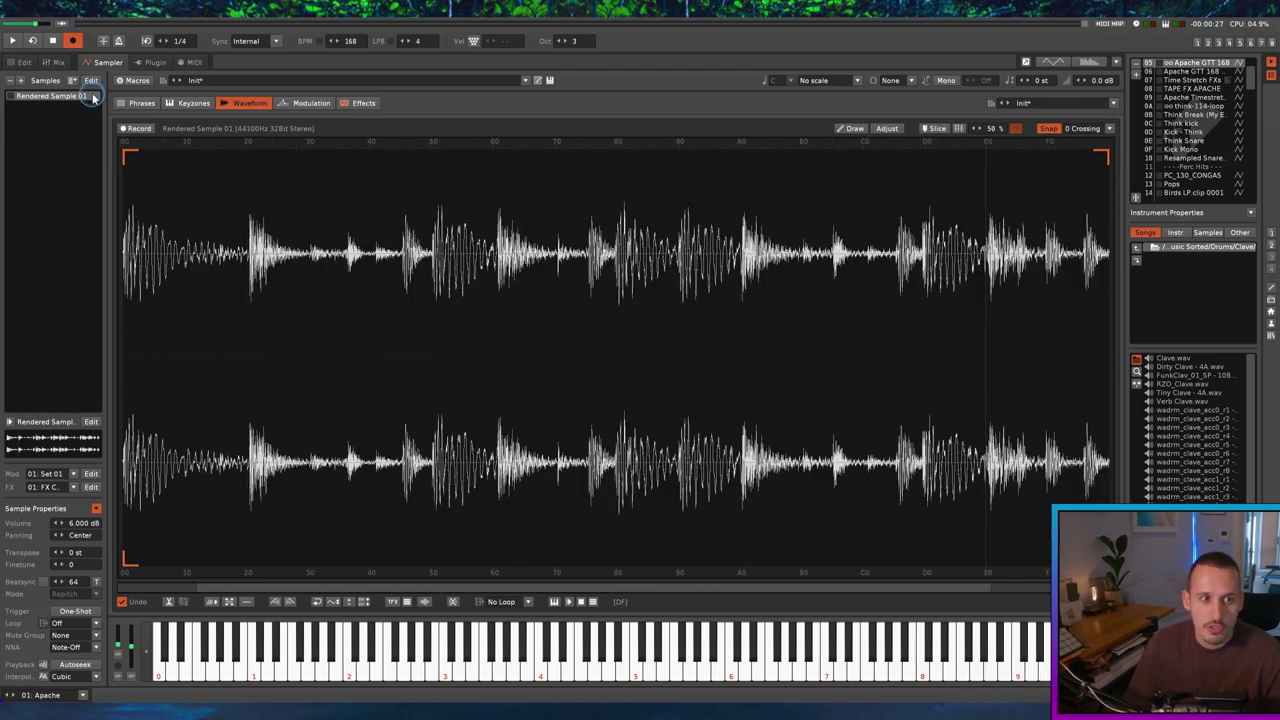
Mark position 20 in the Apache sample's waveform and watch the playhead while auditioning the edited line 04 offset
{"action": "left_click", "coordinate": [20, 62]}
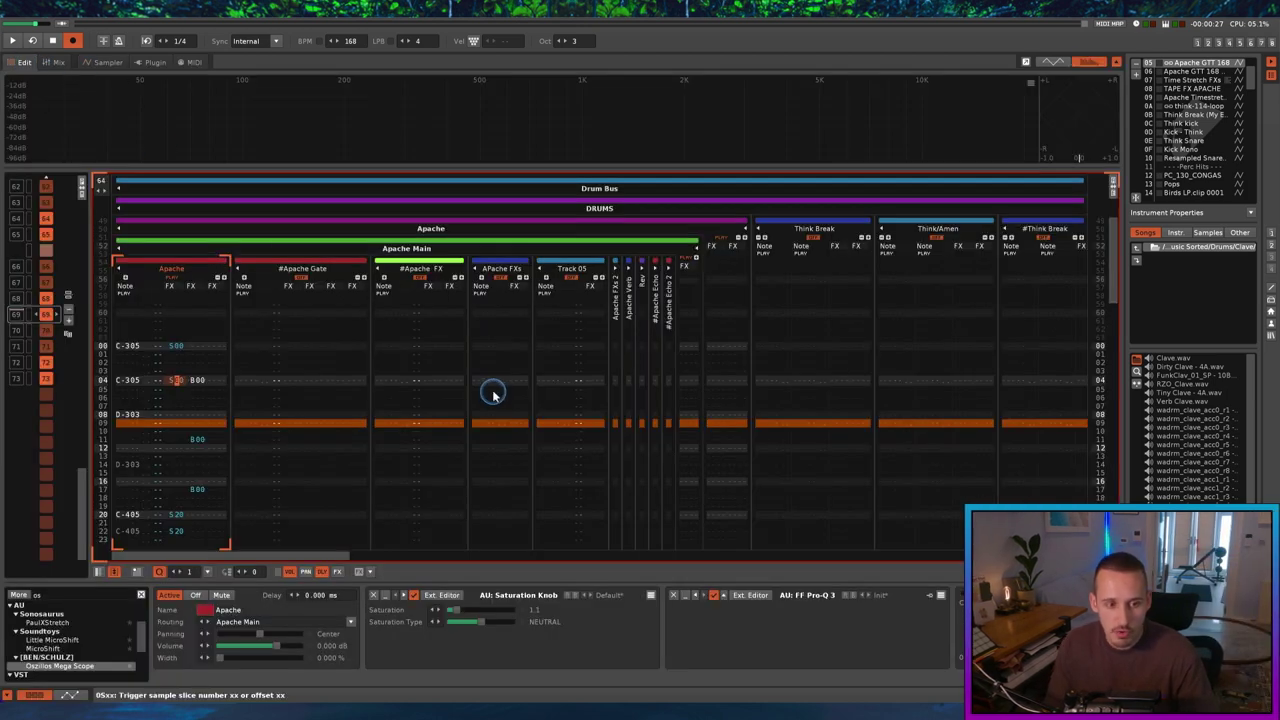
{"action": "left_click", "coordinate": [106, 62]}
{"action": "left_click", "coordinate": [248, 262]}
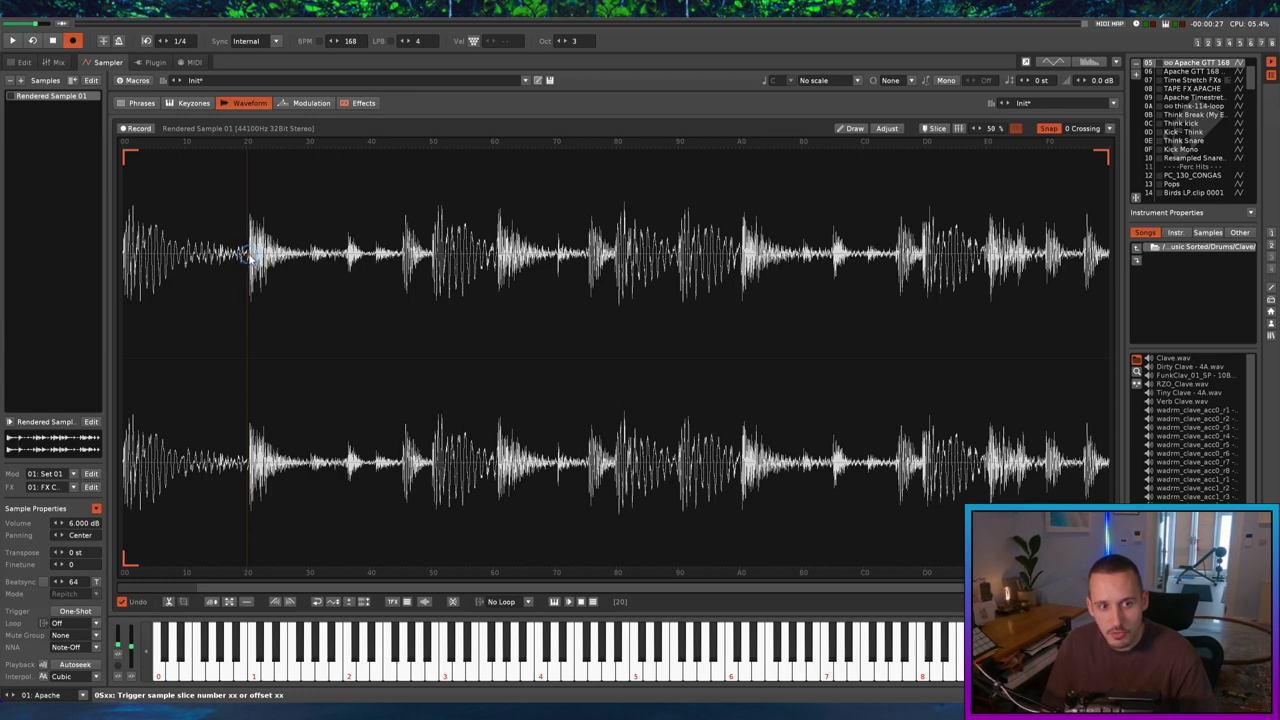
{"action": "key", "text": "space"}
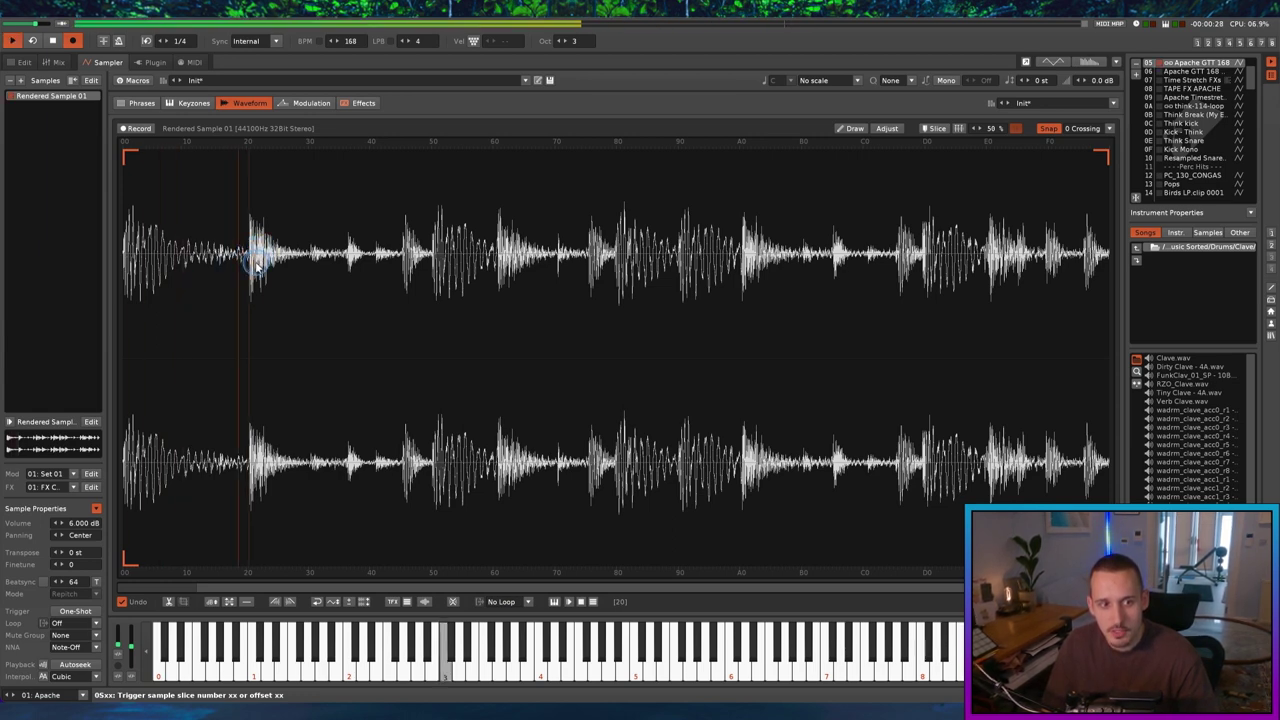
{"action": "key", "text": "space"}
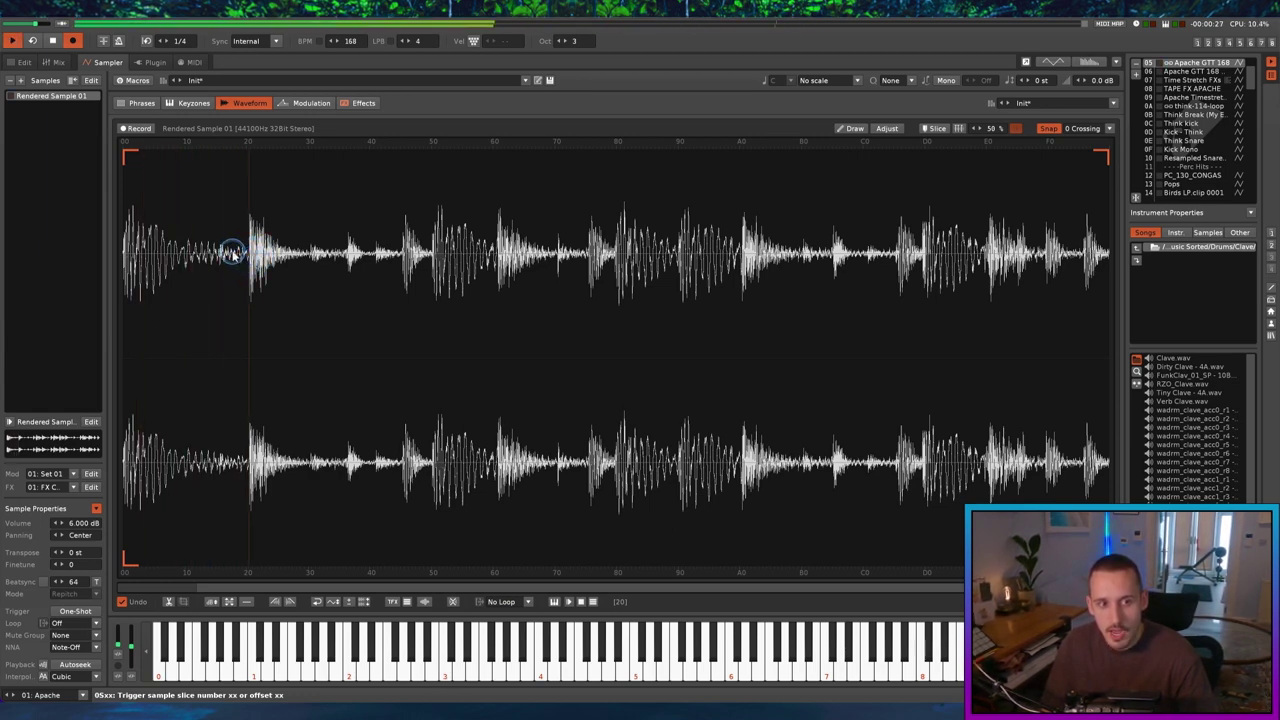
Inspect the Apache sample's waveform up close around offset B0 and return to the full-length view
{"action": "left_click", "coordinate": [24, 62]}
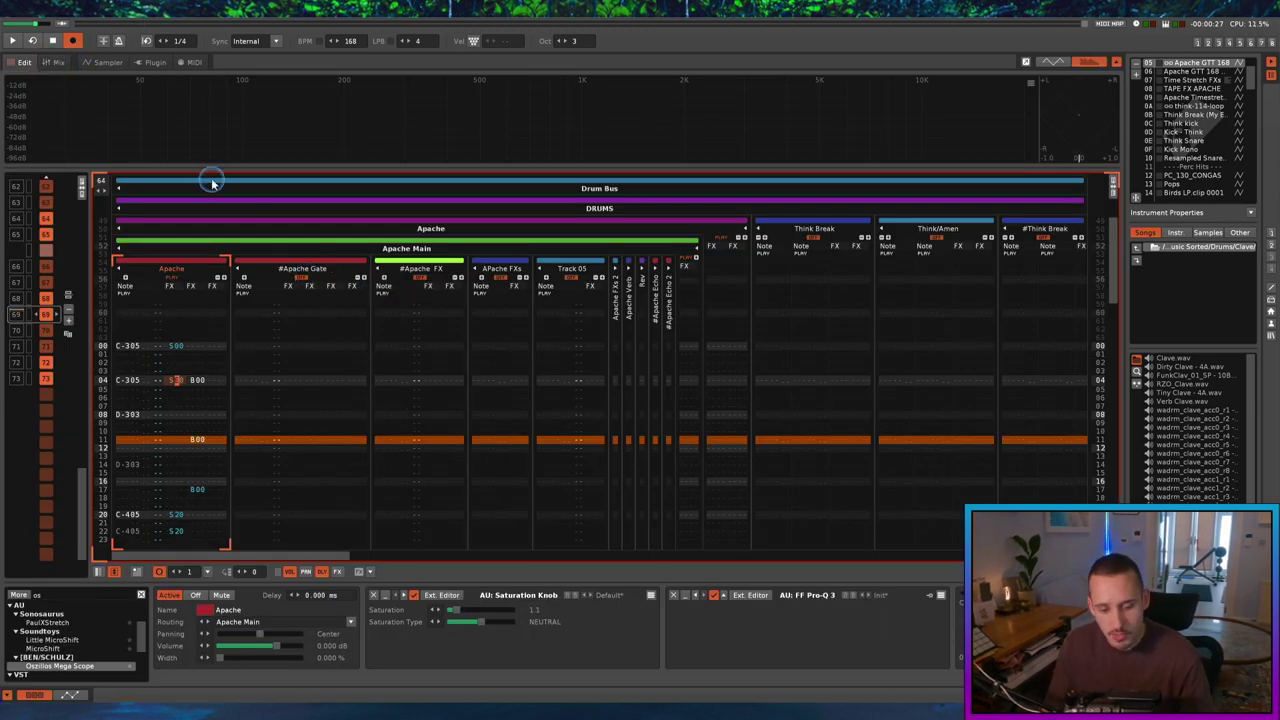
{"action": "left_click", "coordinate": [106, 62]}
{"action": "key", "text": "z"}
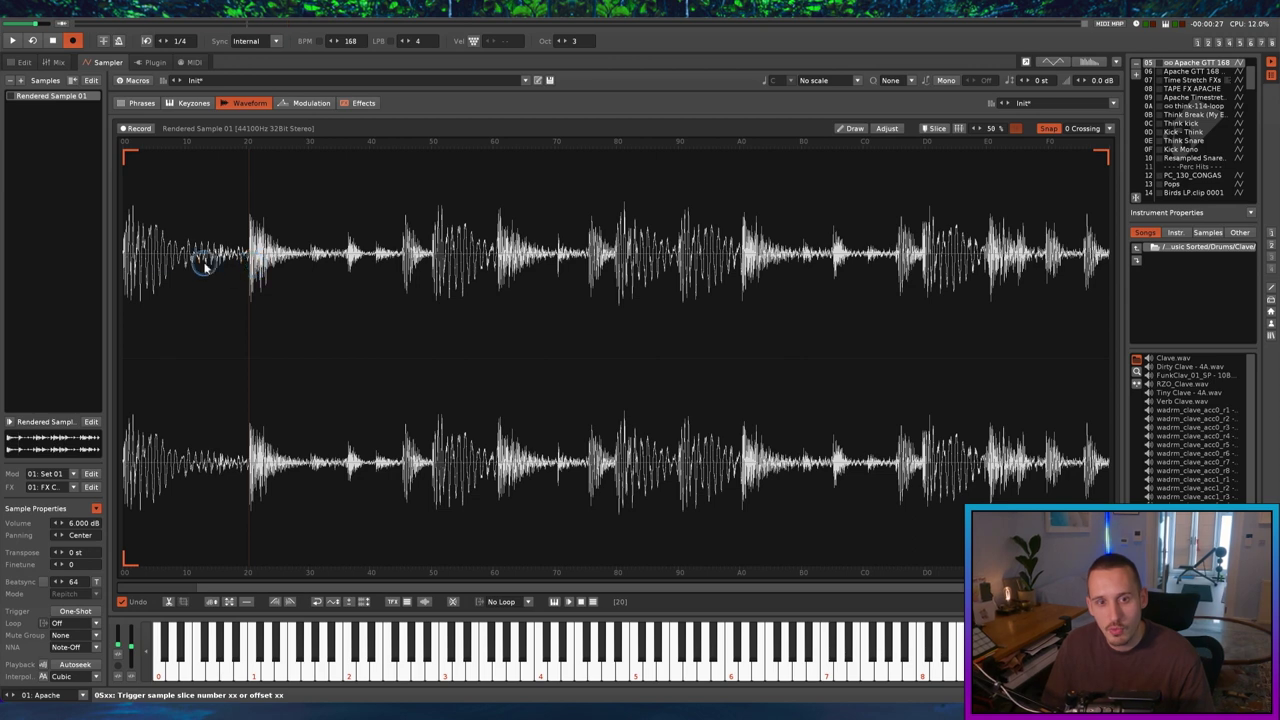
{"action": "scroll", "coordinate": [806, 262], "scroll_direction": "up", "scroll_amount": 5}
{"action": "left_click", "coordinate": [806, 261]}
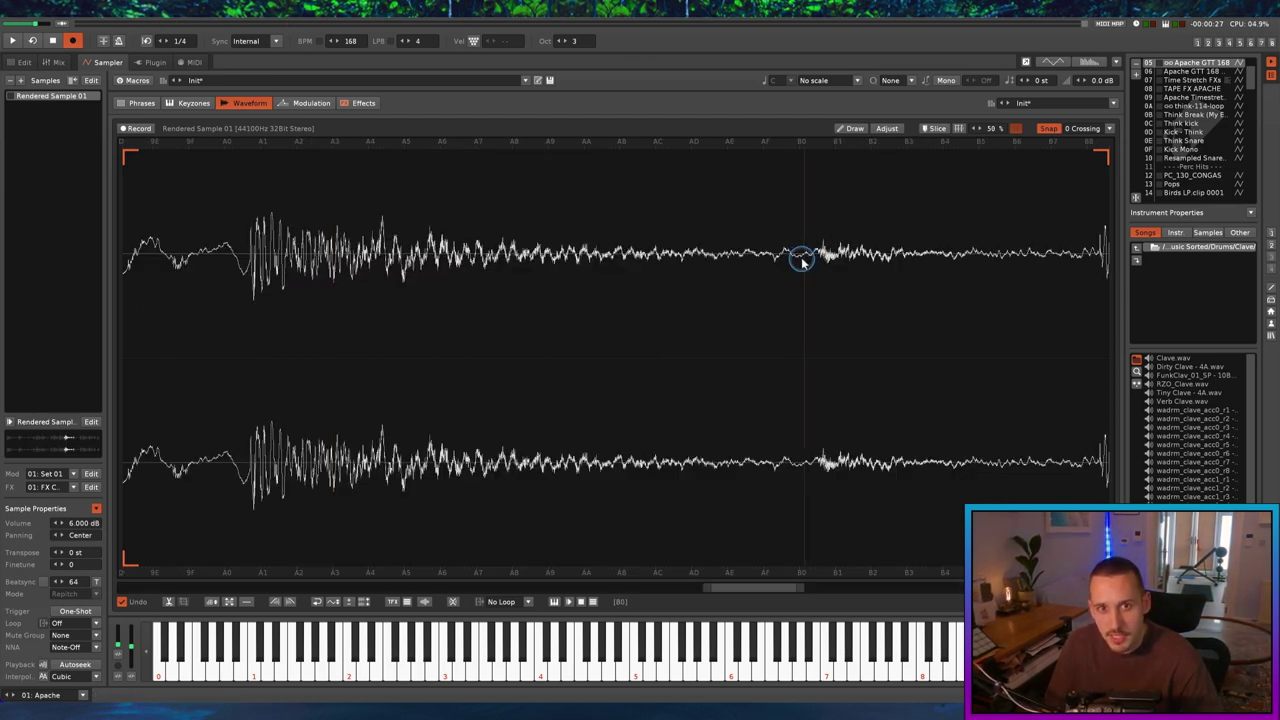
{"action": "scroll", "coordinate": [800, 258], "scroll_direction": "down", "scroll_amount": 6}
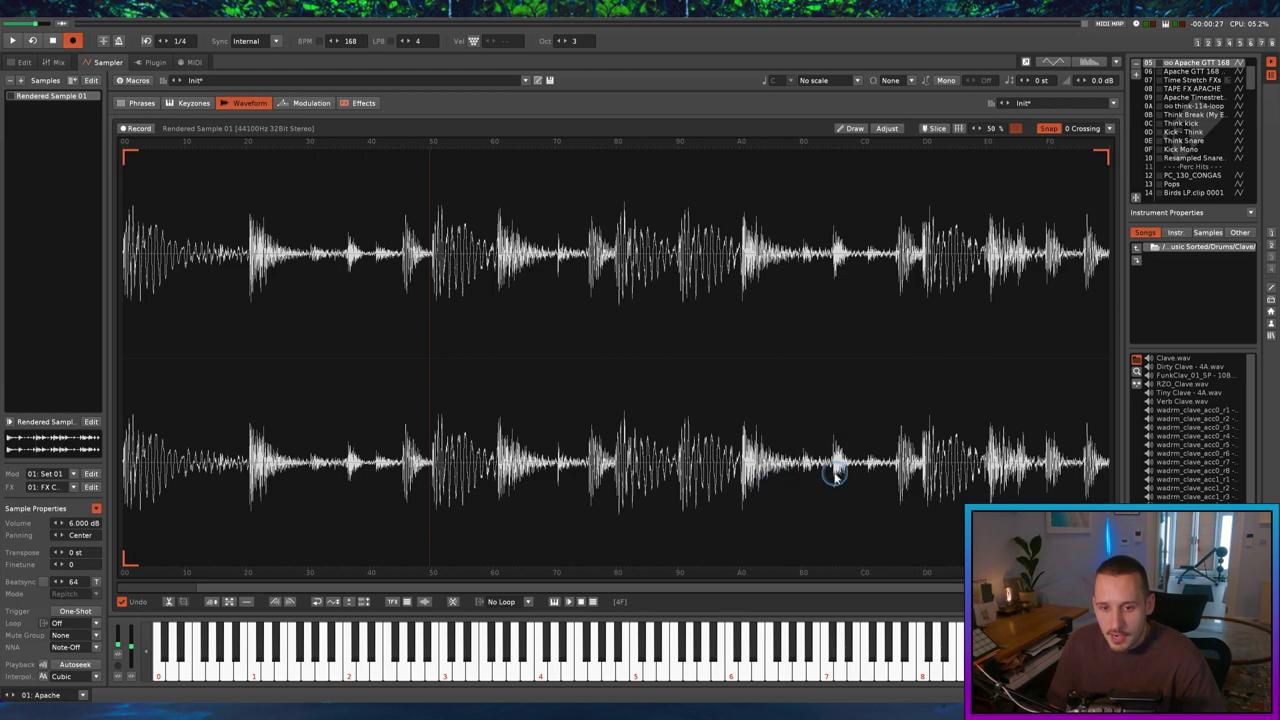
Select the waveform region from A0 to B1, examine the hit and its tail, and clear the selection
{"action": "left_click_drag", "start_coordinate": [807, 463], "coordinate": [742, 401]}
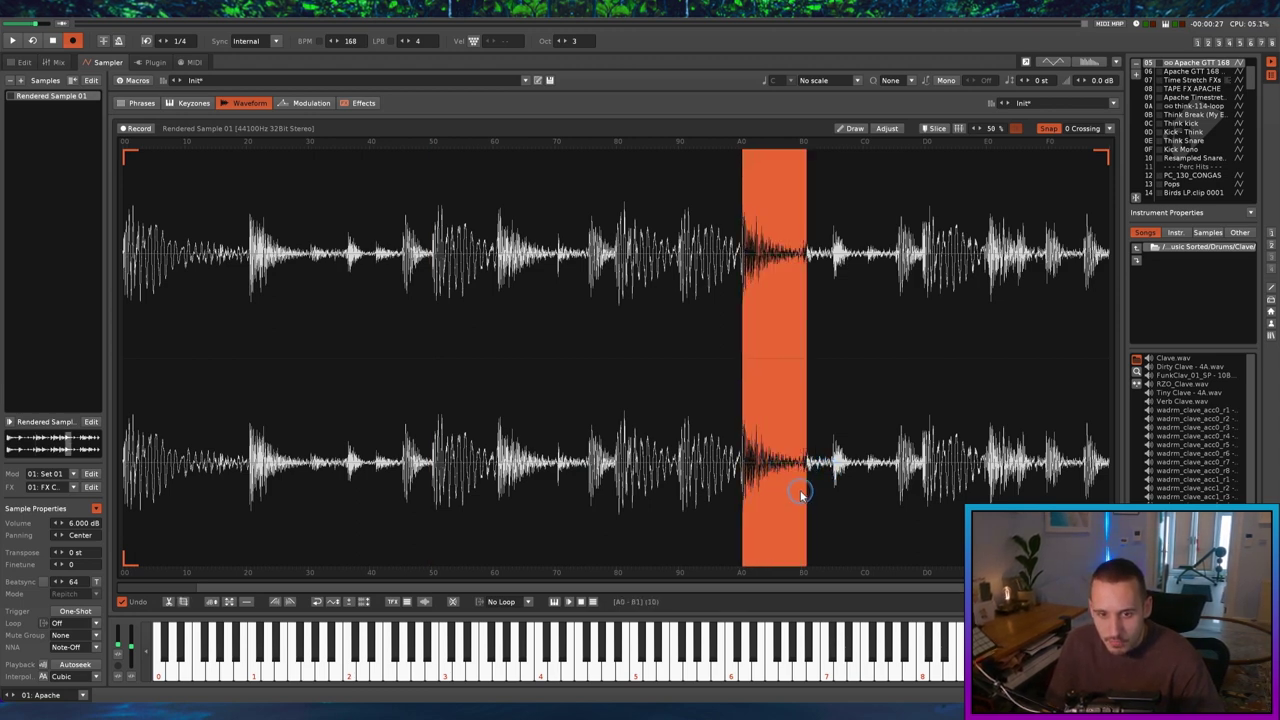
{"action": "scroll", "coordinate": [800, 494], "scroll_direction": "up", "scroll_amount": 5}
{"action": "scroll", "coordinate": [798, 496], "scroll_direction": "down", "scroll_amount": 1}
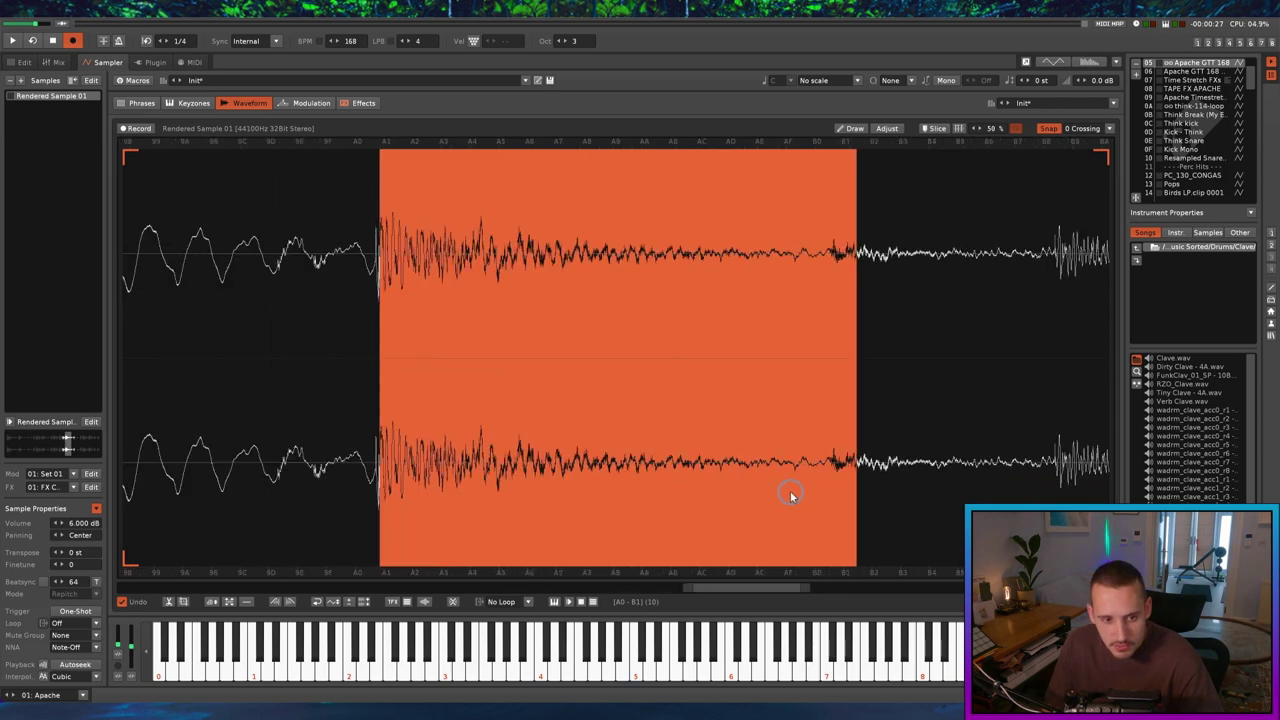
{"action": "left_click", "coordinate": [812, 553]}
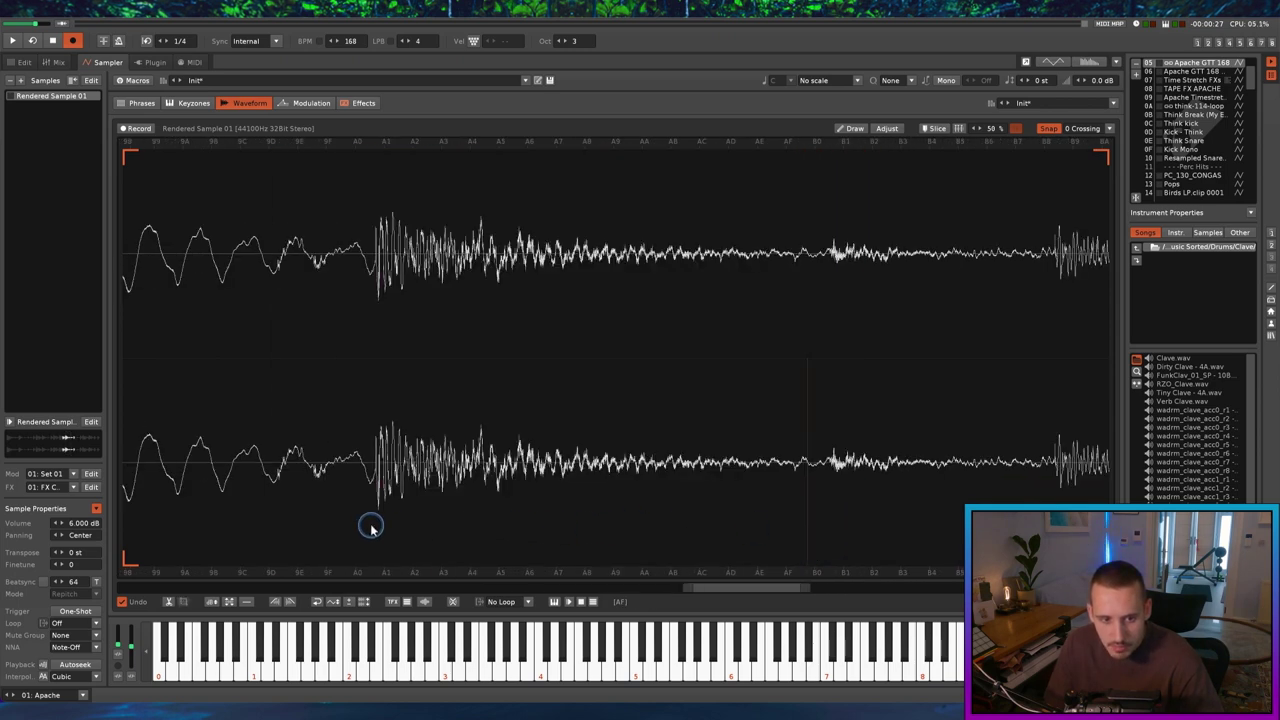
Set line 04's offset to S50, enter C-305 notes with S55, S5A and S60 on lines 05 to 07, and audition them
{"action": "left_click", "coordinate": [22, 62]}
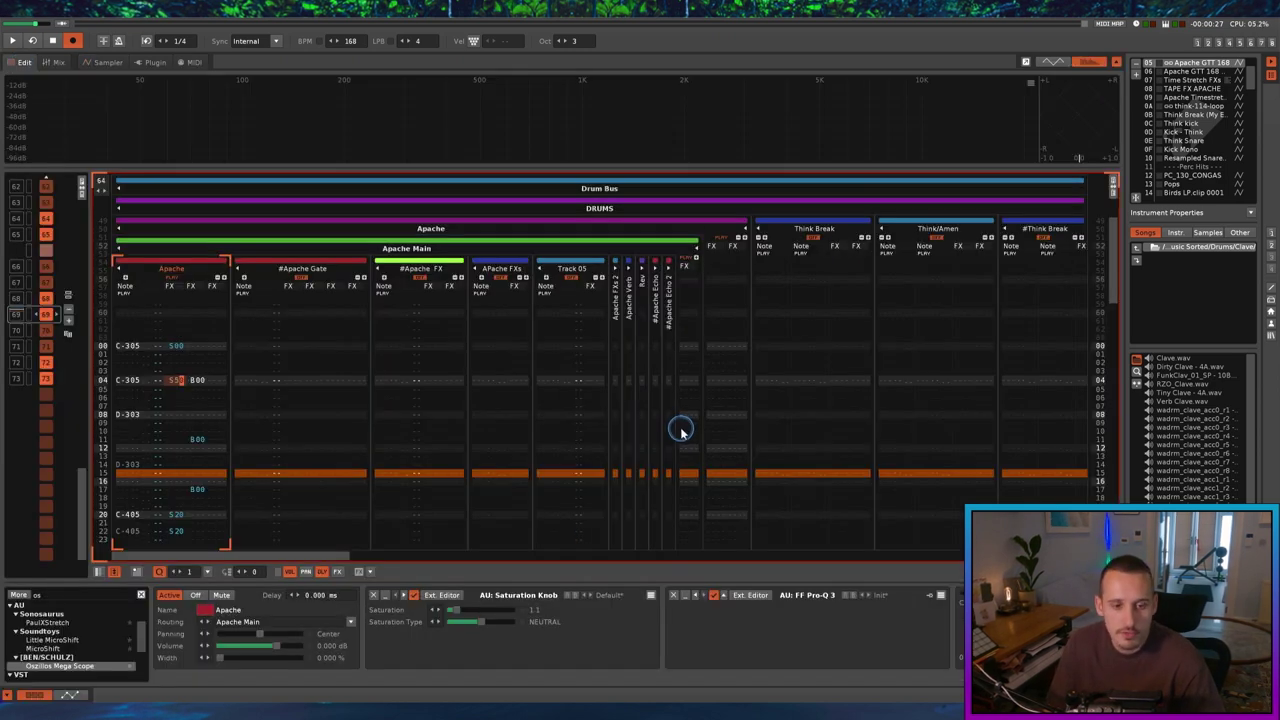
{"action": "left_click", "coordinate": [230, 387]}
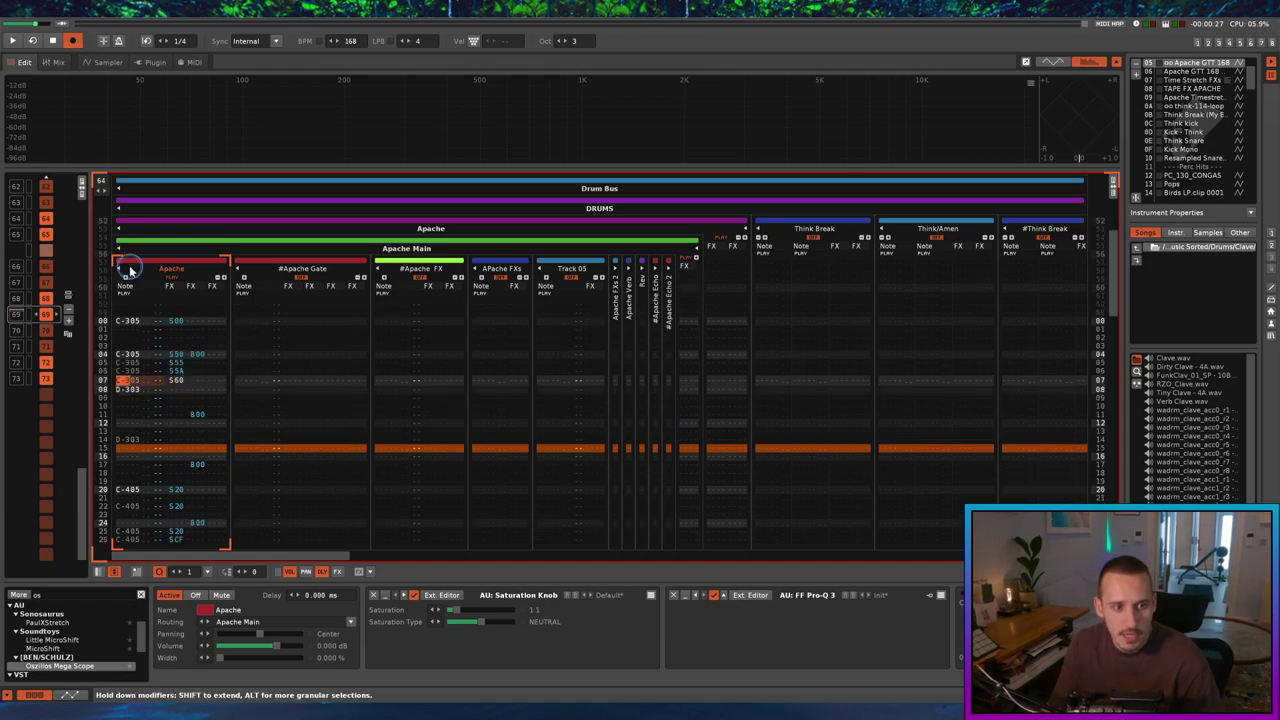
{"action": "left_click", "coordinate": [108, 62]}
{"action": "scroll", "coordinate": [804, 451], "scroll_direction": "down", "scroll_amount": 5}
{"action": "key", "text": "space"}
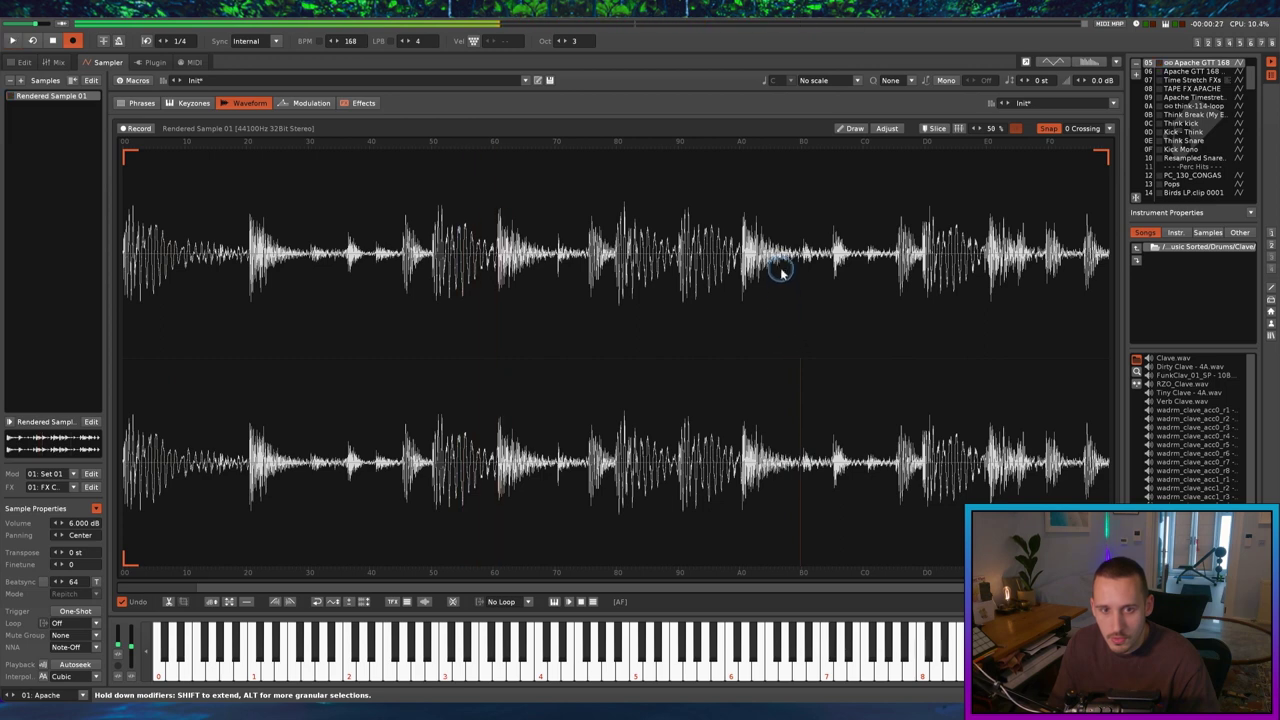
{"action": "key", "text": "space"}
Add the B00 reverse command beside S55 on line 05 and open the sample's waveform for playback
{"action": "left_click", "coordinate": [20, 62]}
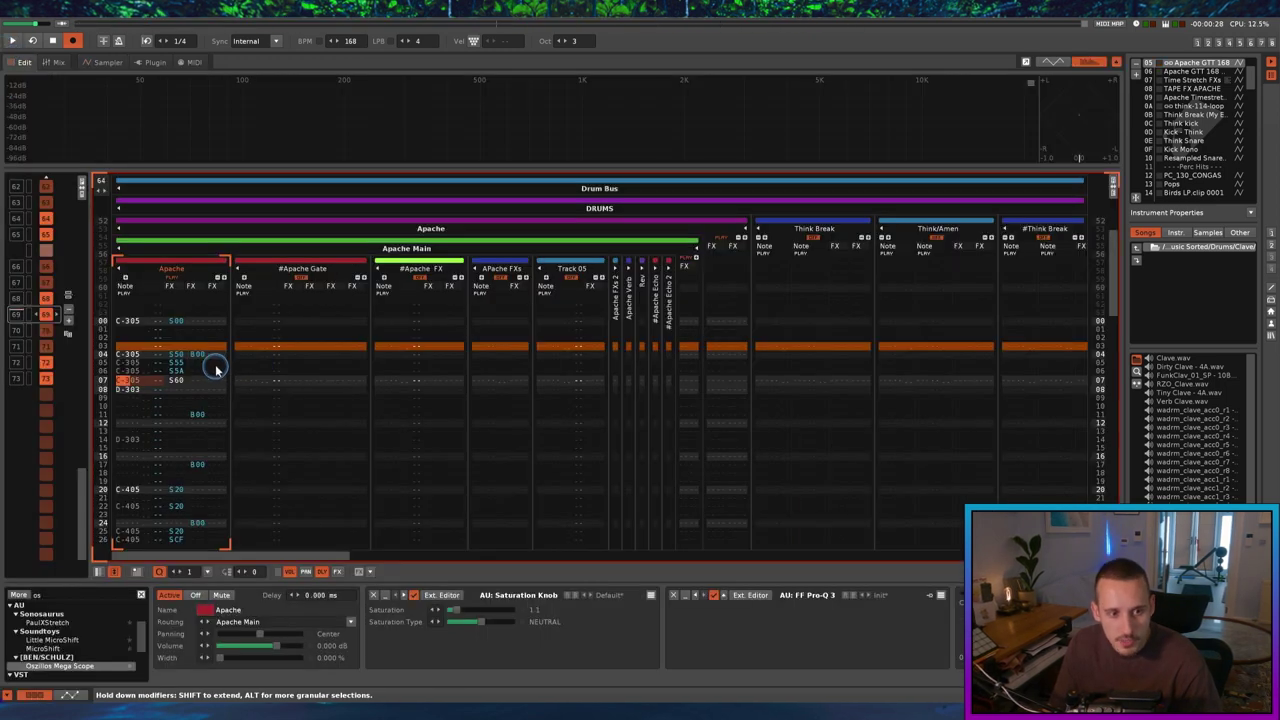
{"action": "scroll", "coordinate": [200, 368], "scroll_direction": "up", "scroll_amount": 1}
{"action": "scroll", "coordinate": [195, 388], "scroll_direction": "down", "scroll_amount": 1}
{"action": "key", "text": "b"}
{"action": "scroll", "coordinate": [195, 388], "scroll_direction": "down", "scroll_amount": 1}
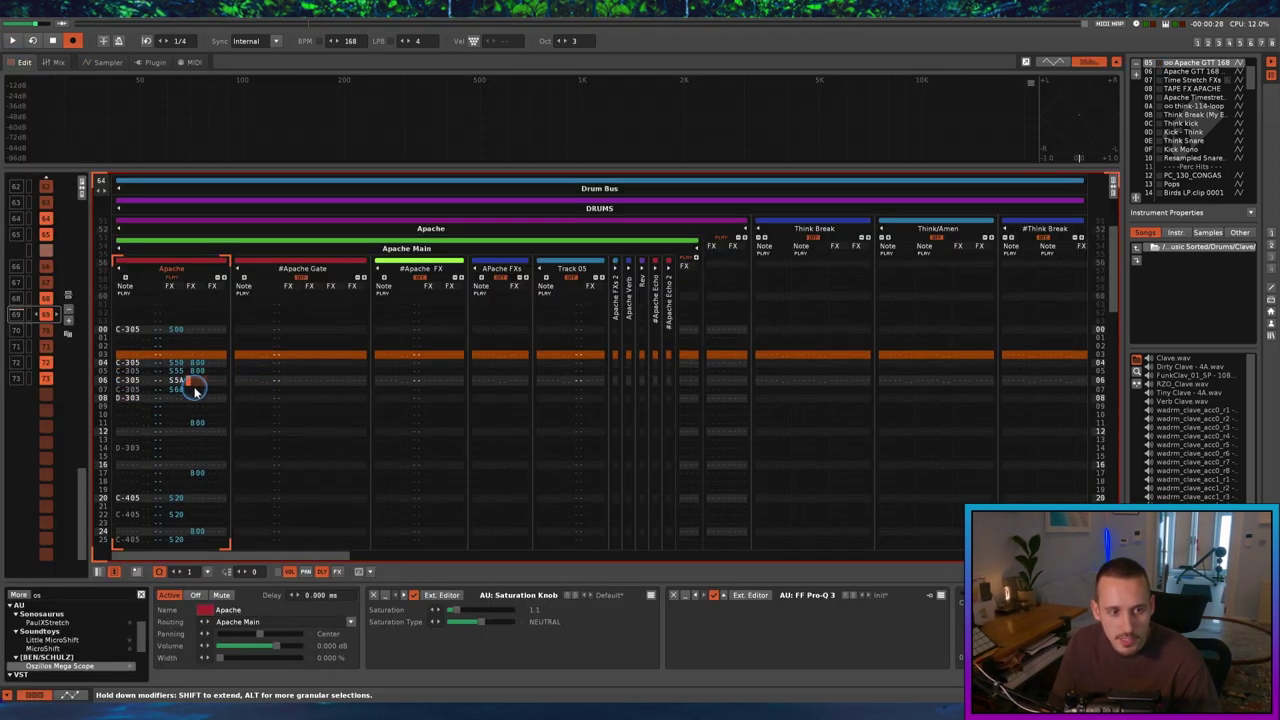
{"action": "key", "text": "space"}
{"action": "left_click", "coordinate": [105, 62]}
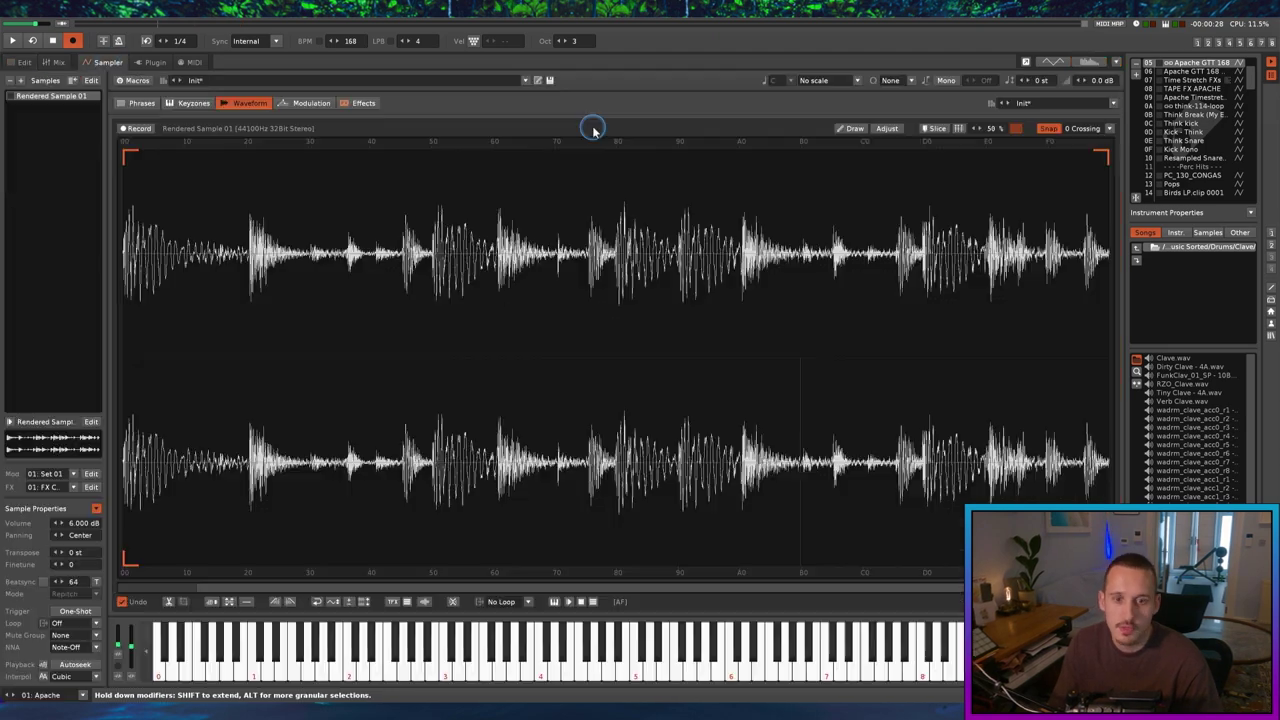
Examine the Apache sample's waveform up close, marking the tail between offsets A9 and B0 before clearing the selection
{"action": "scroll", "coordinate": [788, 258], "scroll_direction": "up", "scroll_amount": 3}
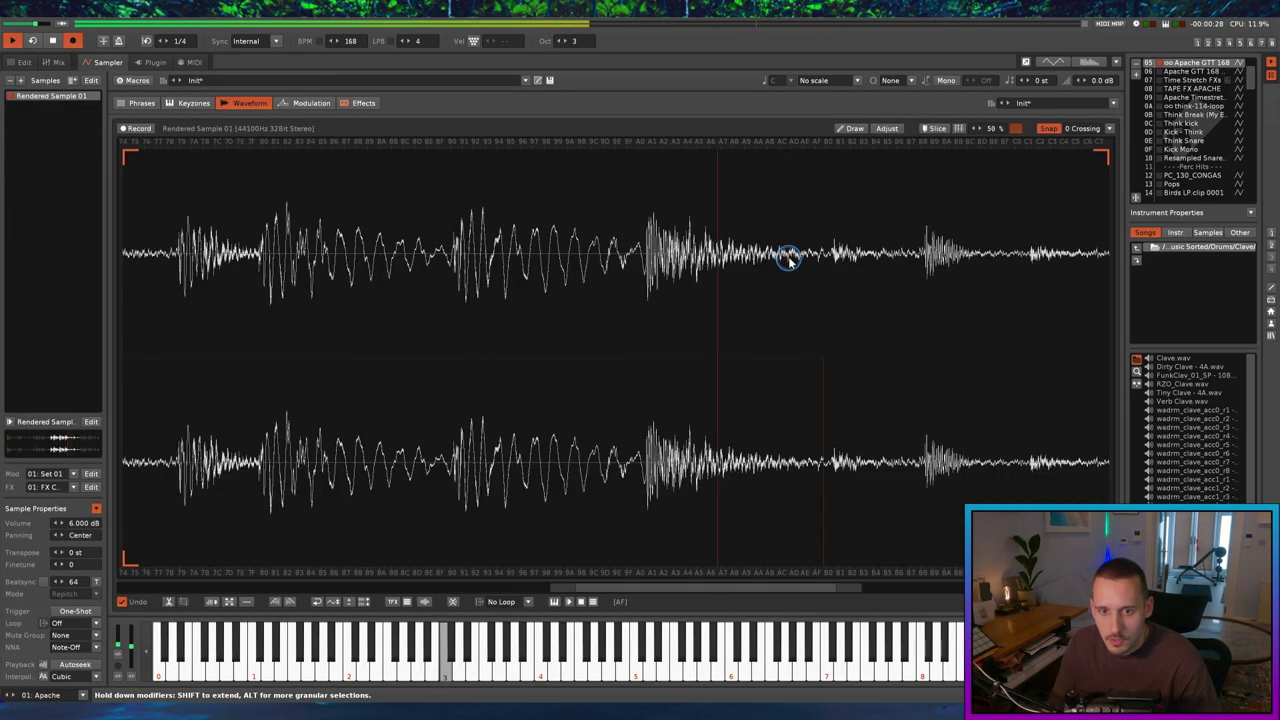
{"action": "key", "text": "space"}
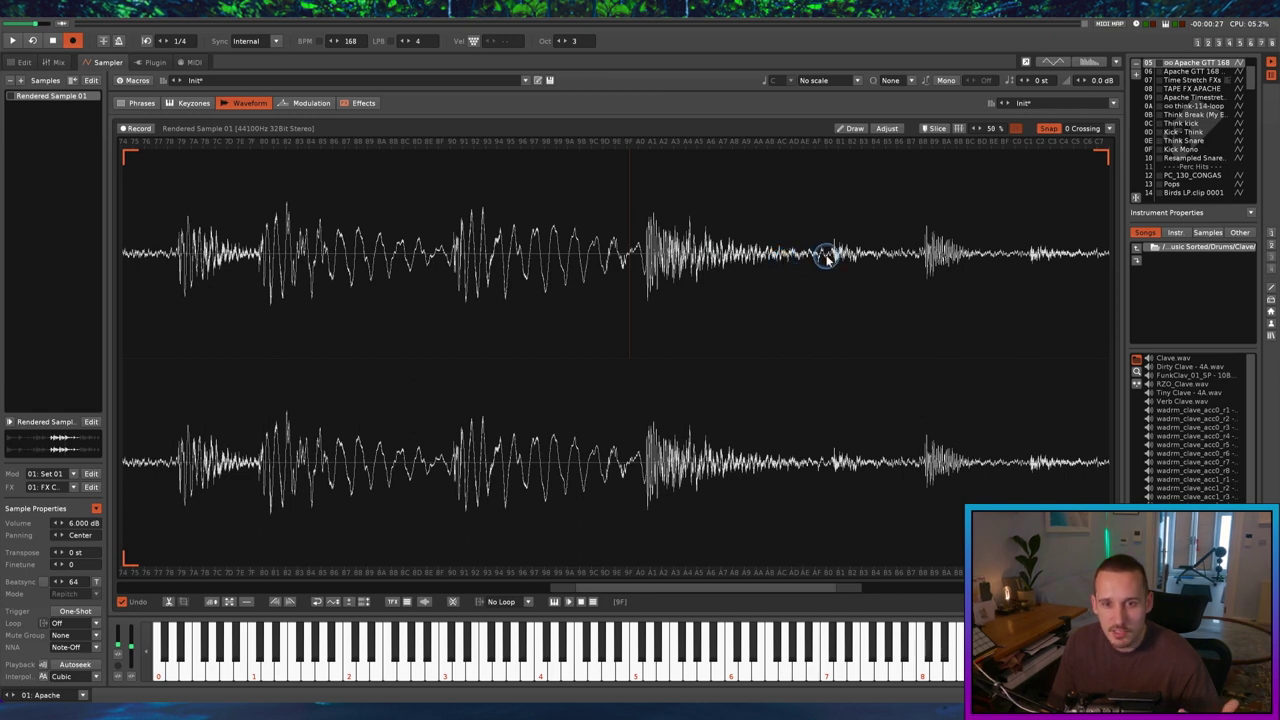
{"action": "left_click_drag", "start_coordinate": [830, 256], "coordinate": [749, 265]}
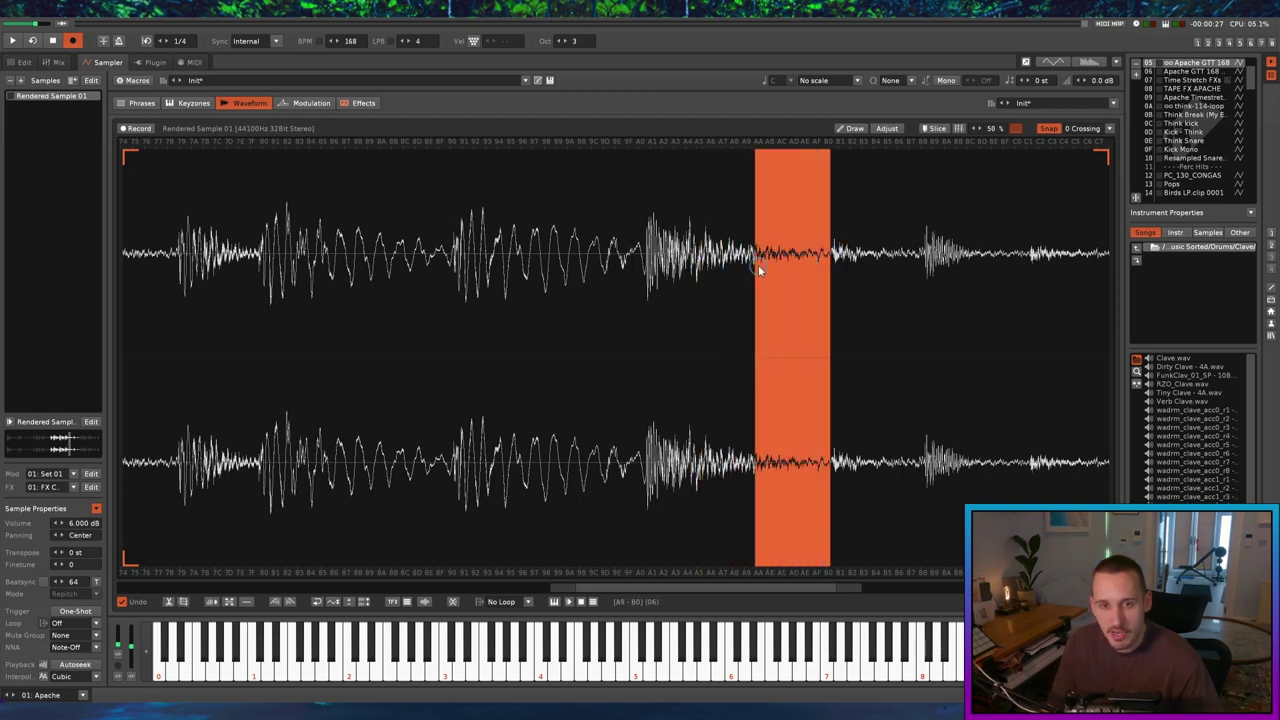
{"action": "left_click", "coordinate": [748, 263]}
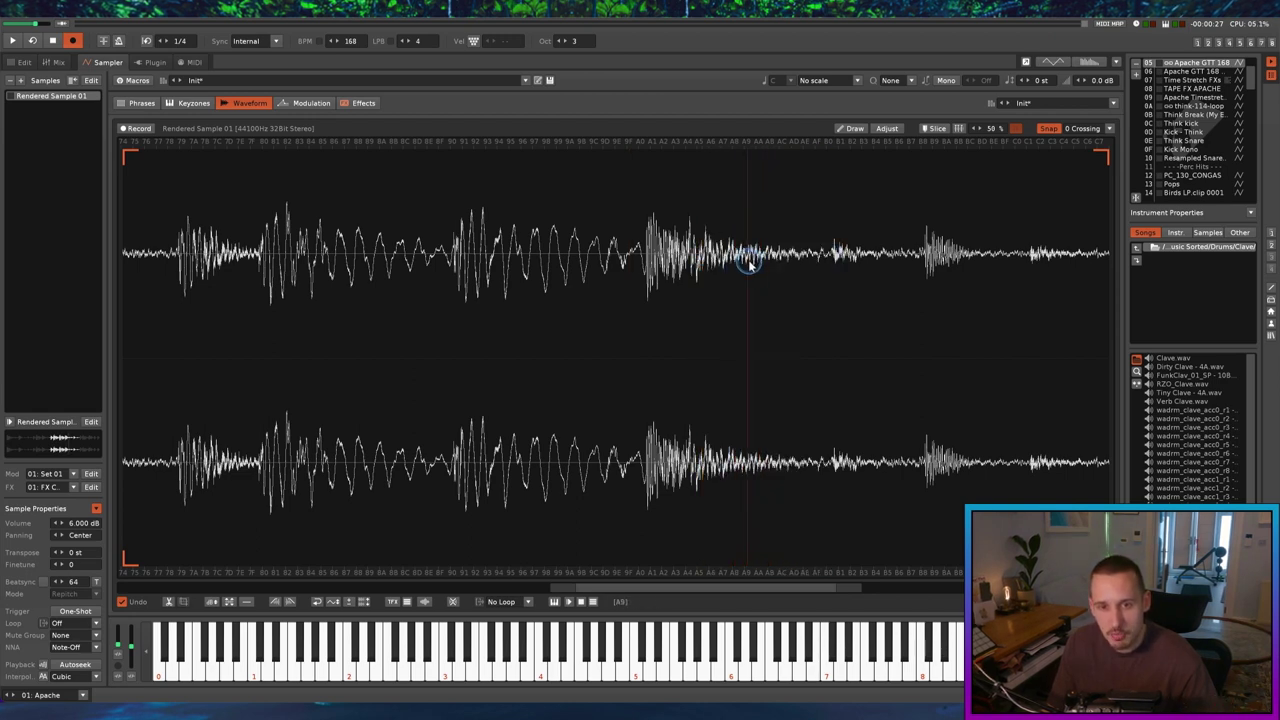
Add B00 reverse commands to the C-305 notes on lines 04 to 07 of the Apache track and audition them
{"action": "left_click", "coordinate": [22, 62]}
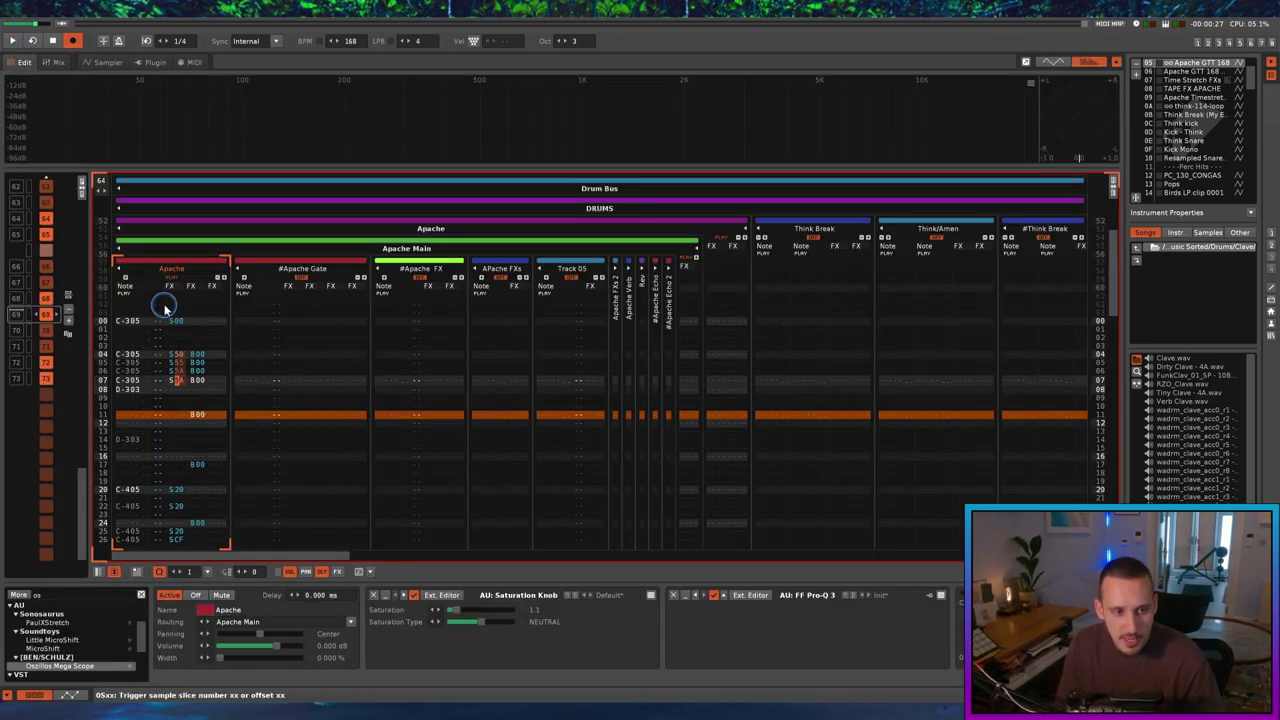
{"action": "scroll", "coordinate": [166, 308], "scroll_direction": "up", "scroll_amount": 3}
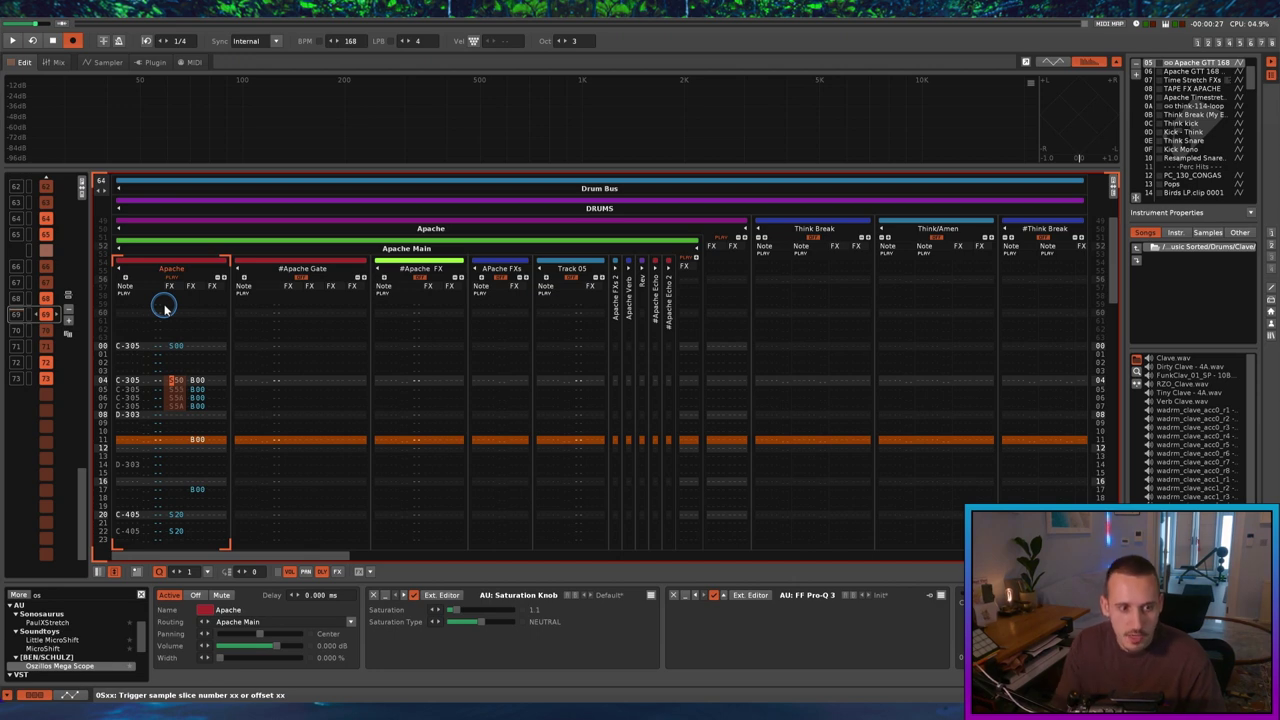
{"action": "key", "text": "space"}
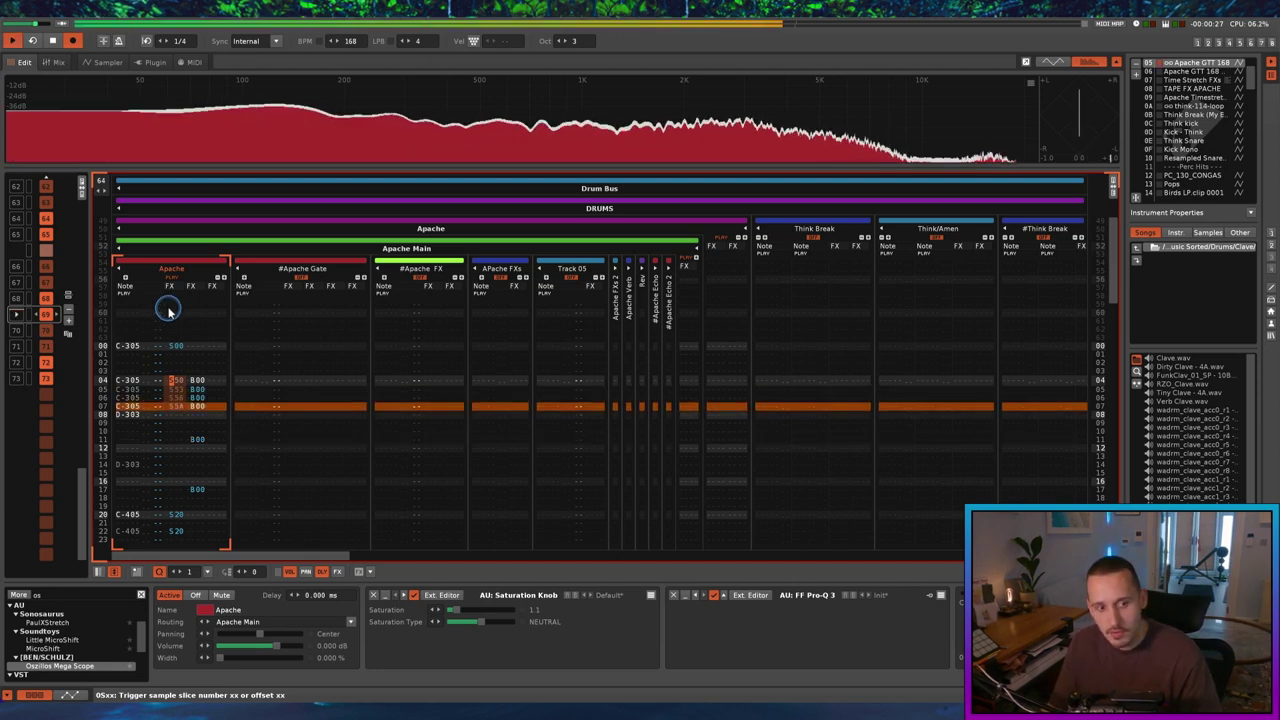
Stop playback, mark the hit between offsets A0 and A3 in the sample's waveform, and clear the selection
{"action": "left_click", "coordinate": [112, 63]}
{"action": "key", "text": "space"}
{"action": "left_click_drag", "start_coordinate": [822, 254], "coordinate": [649, 276]}
{"action": "left_click", "coordinate": [678, 269]}
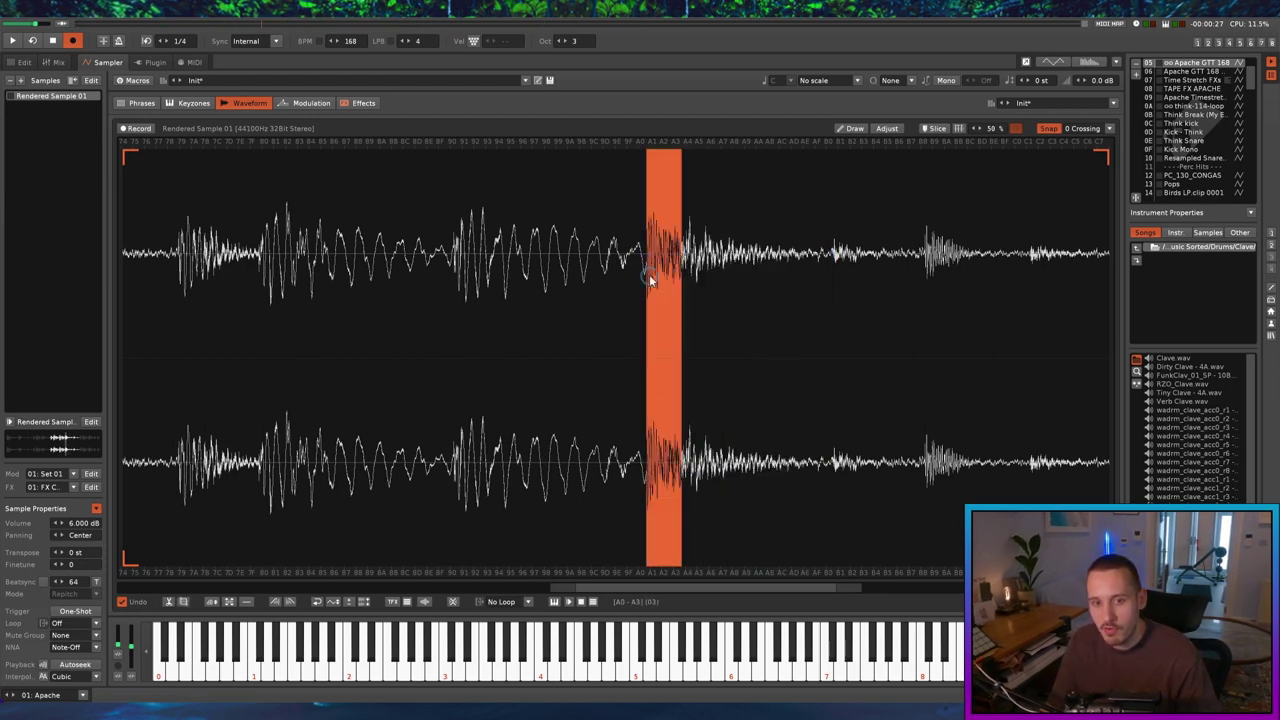
{"action": "left_click", "coordinate": [706, 330]}
Clear the Apache track's entries on lines 04 to 08 and open the sliced waveform of the Apache original instrument
{"action": "scroll", "coordinate": [706, 330], "scroll_direction": "down", "scroll_amount": 3}
{"action": "key", "text": "F1"}
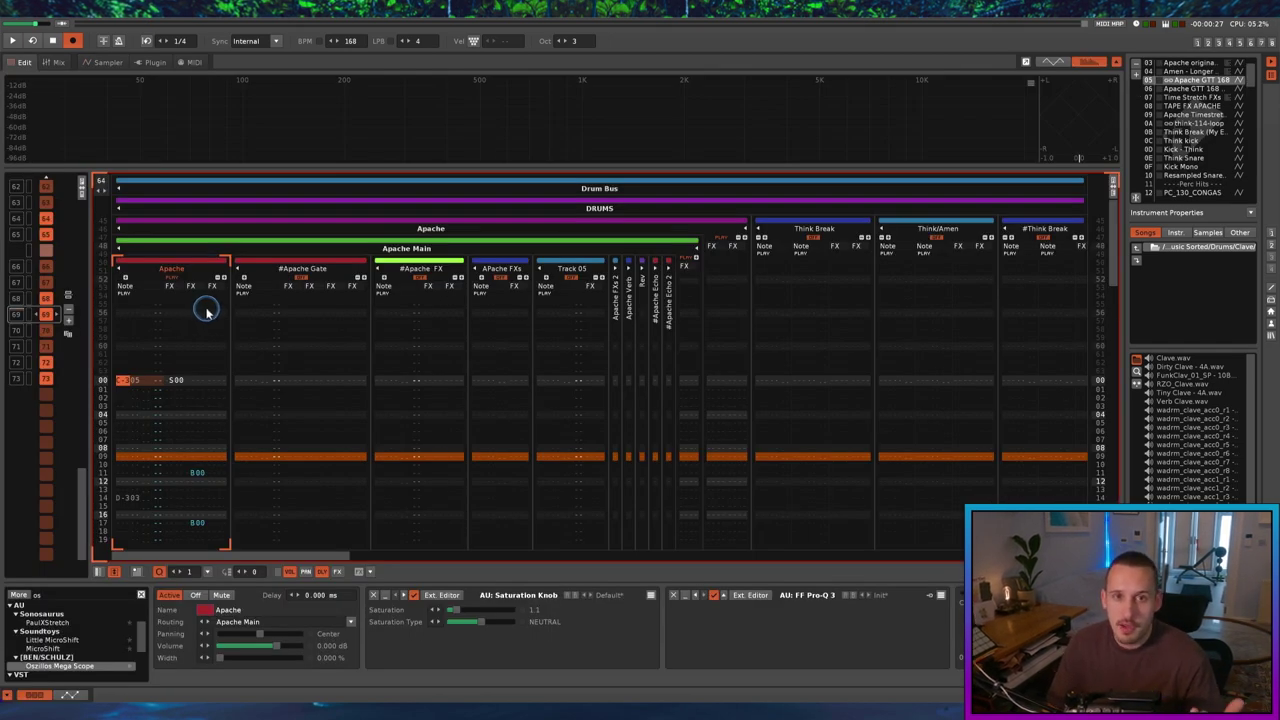
{"action": "left_click", "coordinate": [108, 65]}
{"action": "scroll", "coordinate": [1222, 82], "scroll_direction": "up", "scroll_amount": 3}
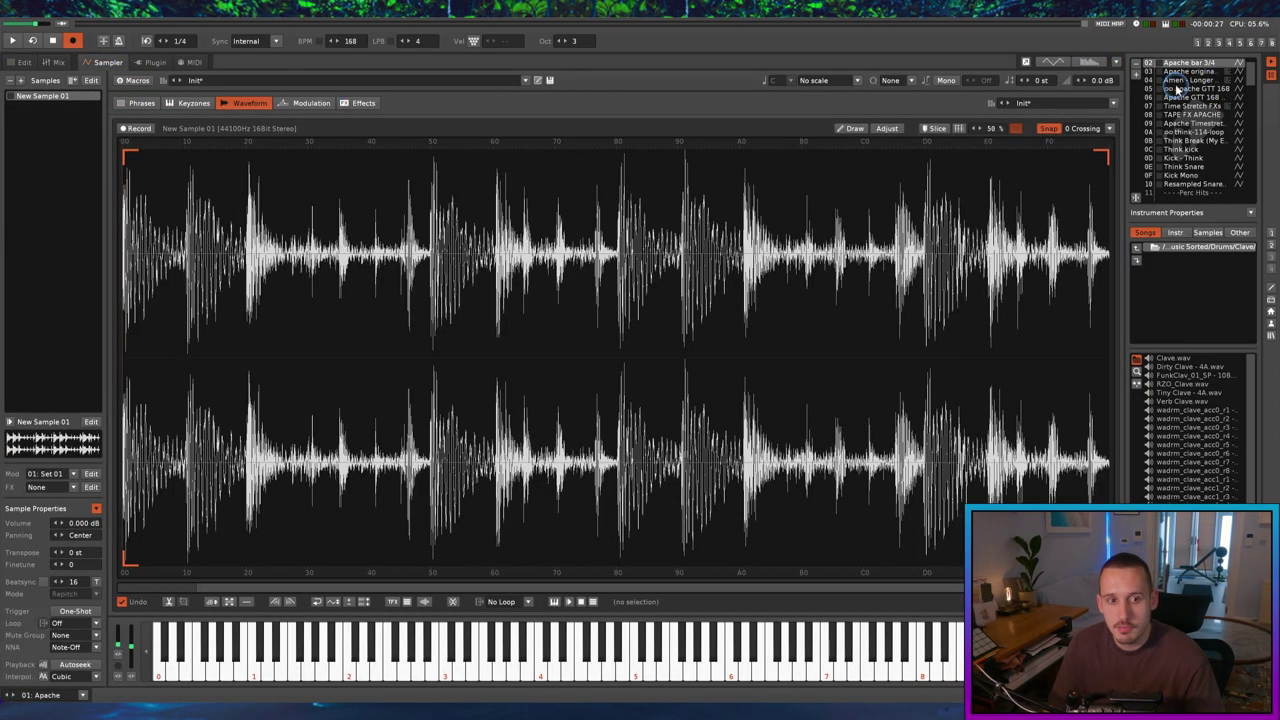
{"action": "scroll", "coordinate": [1226, 87], "scroll_direction": "up", "scroll_amount": 2}
{"action": "scroll", "coordinate": [1226, 86], "scroll_direction": "down", "scroll_amount": 1}
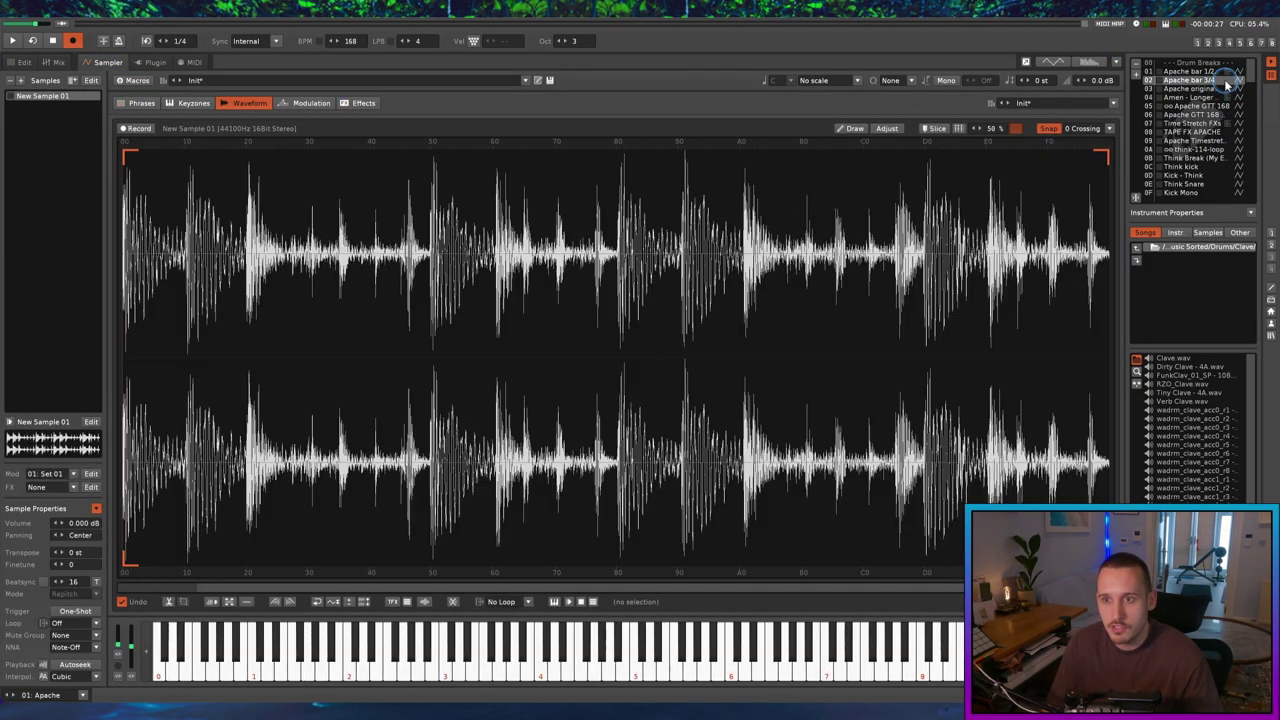
{"action": "scroll", "coordinate": [1227, 87], "scroll_direction": "down", "scroll_amount": 2}
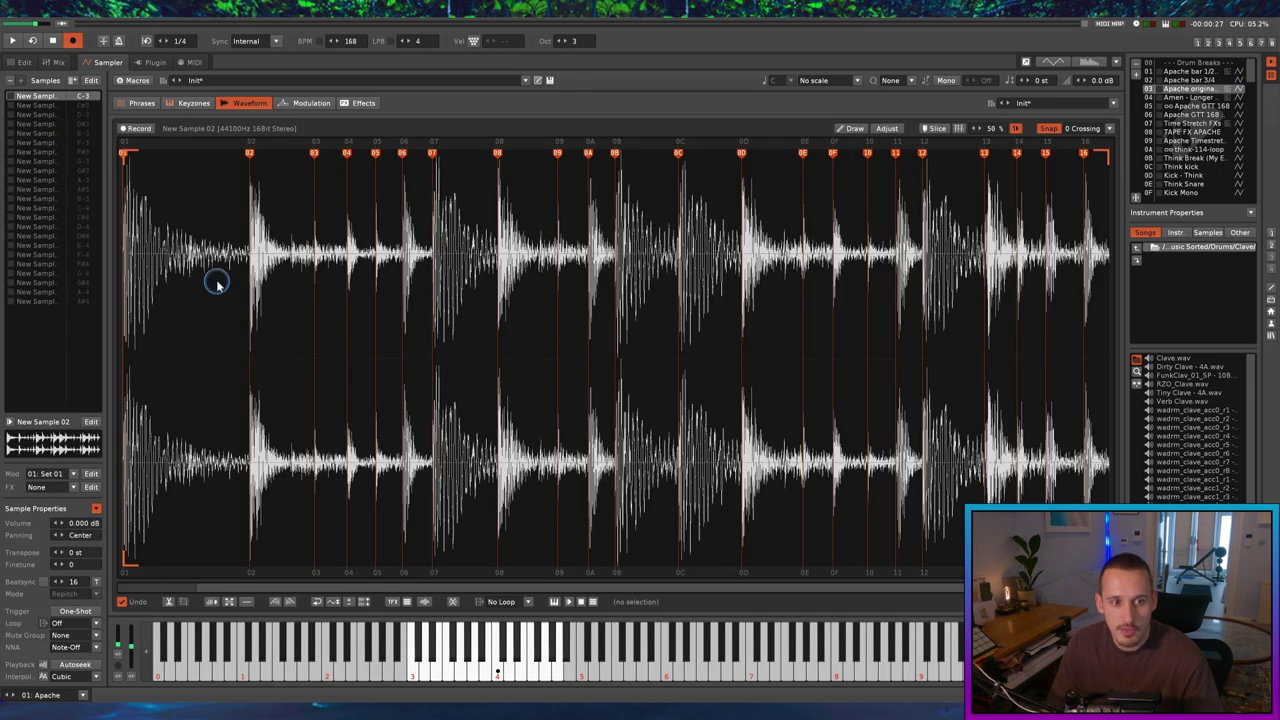
Open the first slice, mapped to C#3, and set its loop mode to PingPong
{"action": "left_click", "coordinate": [181, 331]}
{"action": "left_click", "coordinate": [30, 104]}
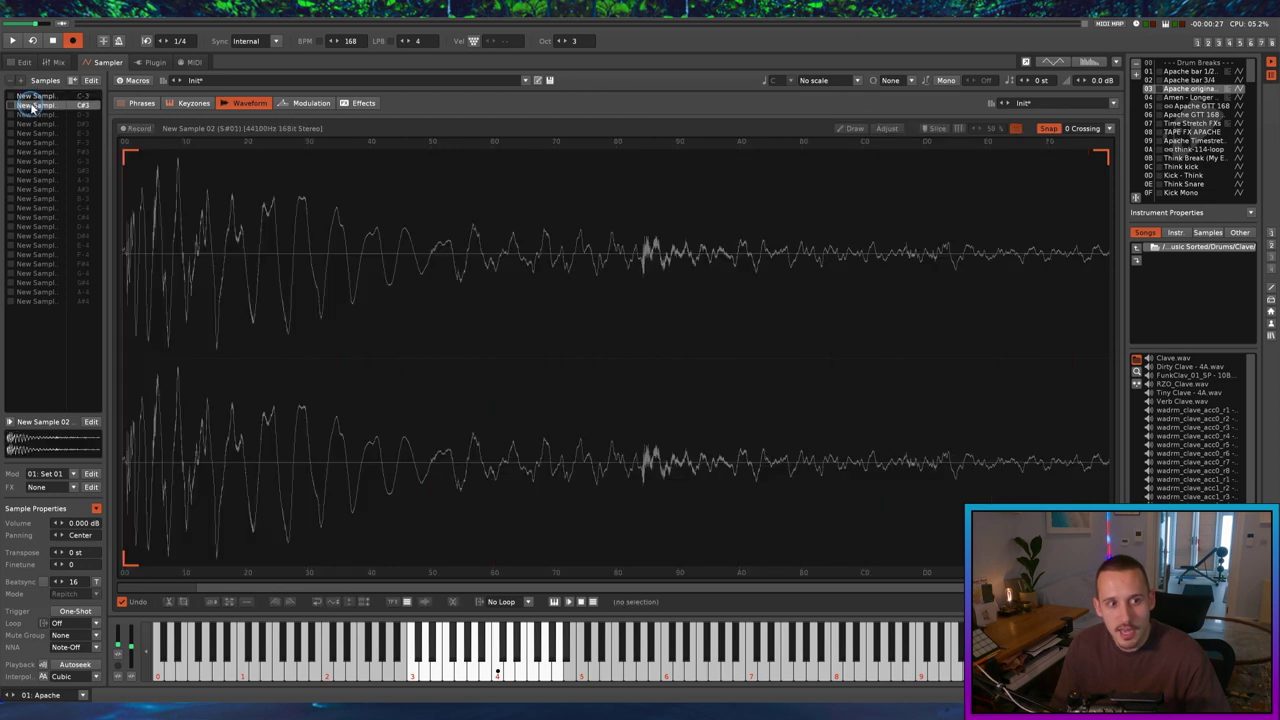
{"action": "left_click", "coordinate": [530, 601]}
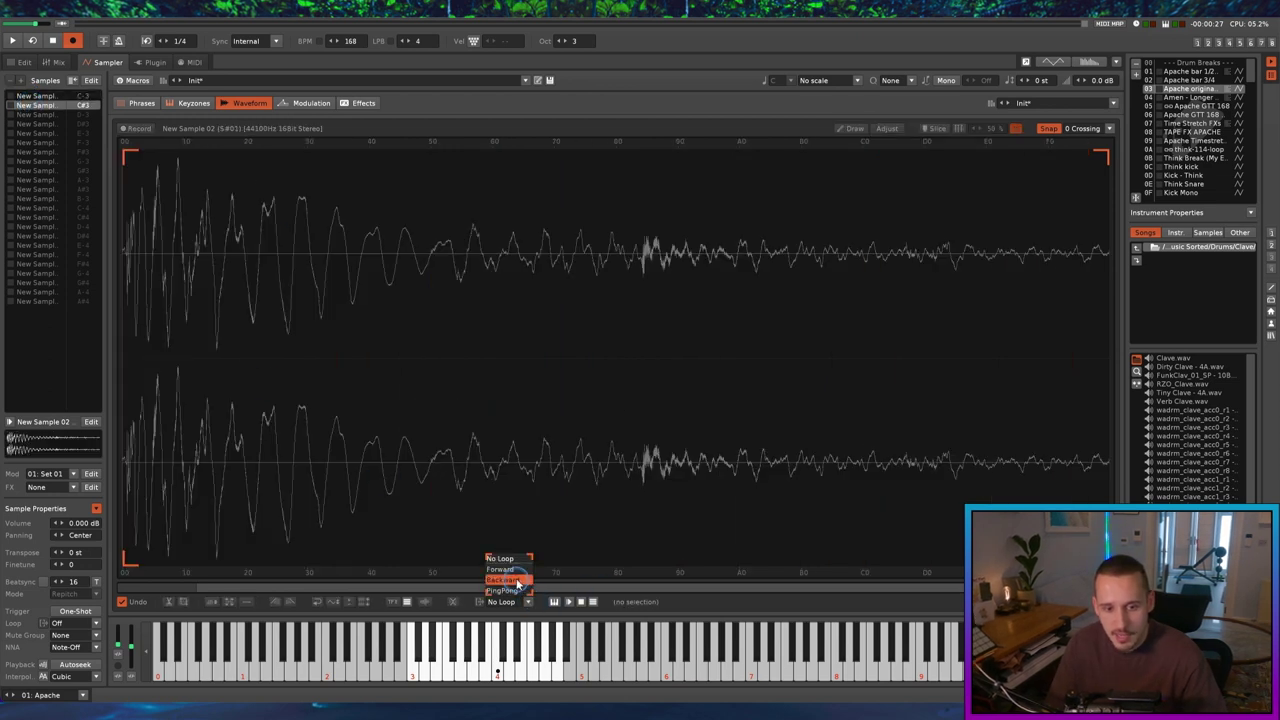
{"action": "left_click", "coordinate": [510, 590]}
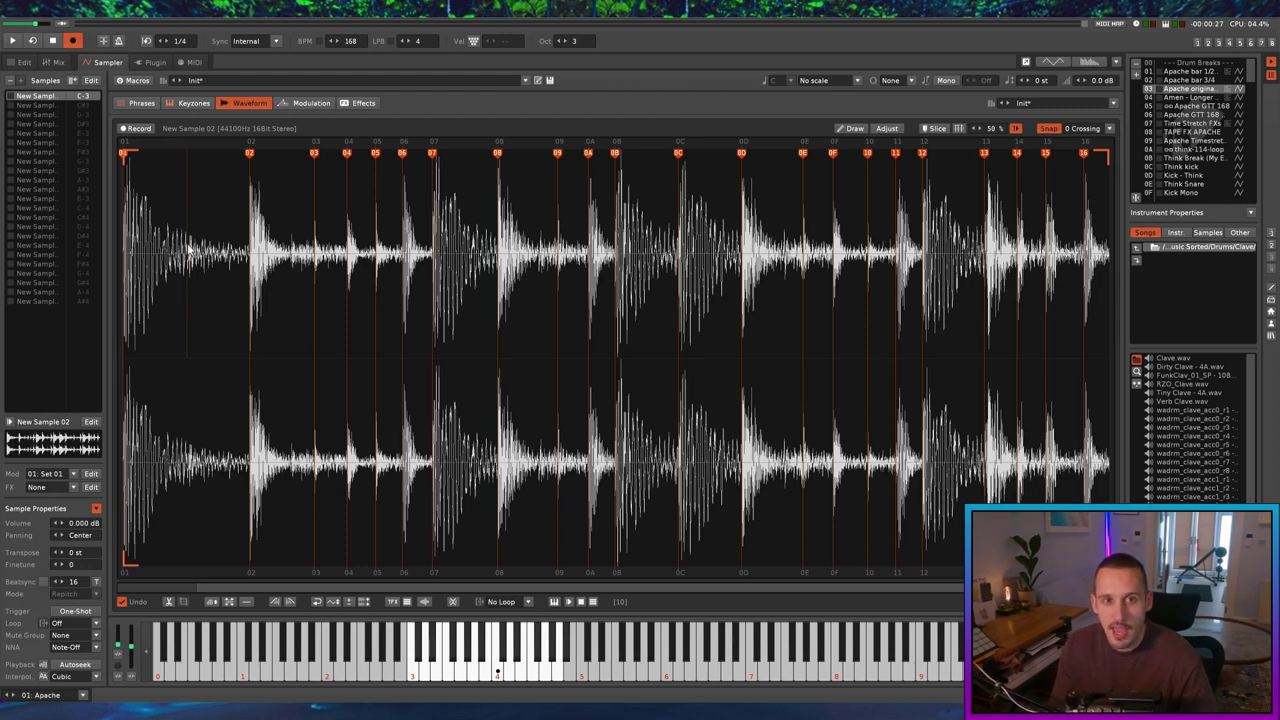
Mark the first slice's region in the full waveform, then enter C#303 on line 00 of the Apache track and audition it
{"action": "double_click", "coordinate": [450, 274]}
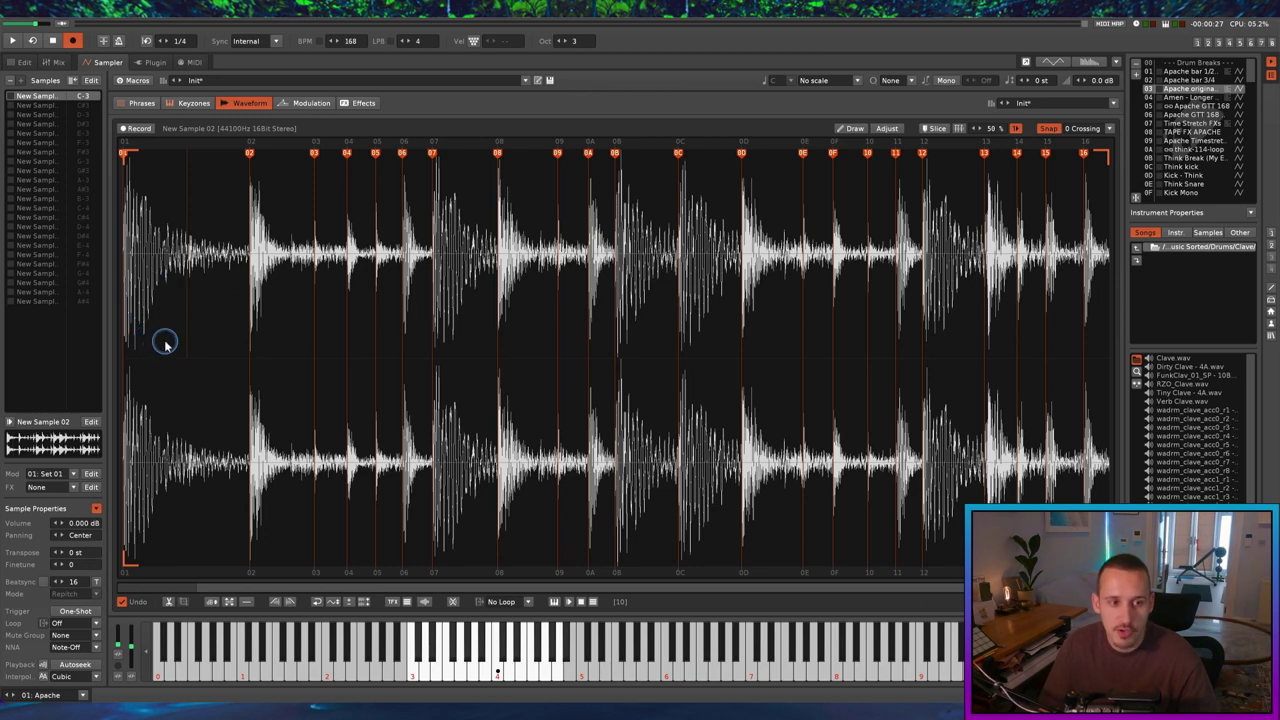
{"action": "double_click", "coordinate": [214, 321]}
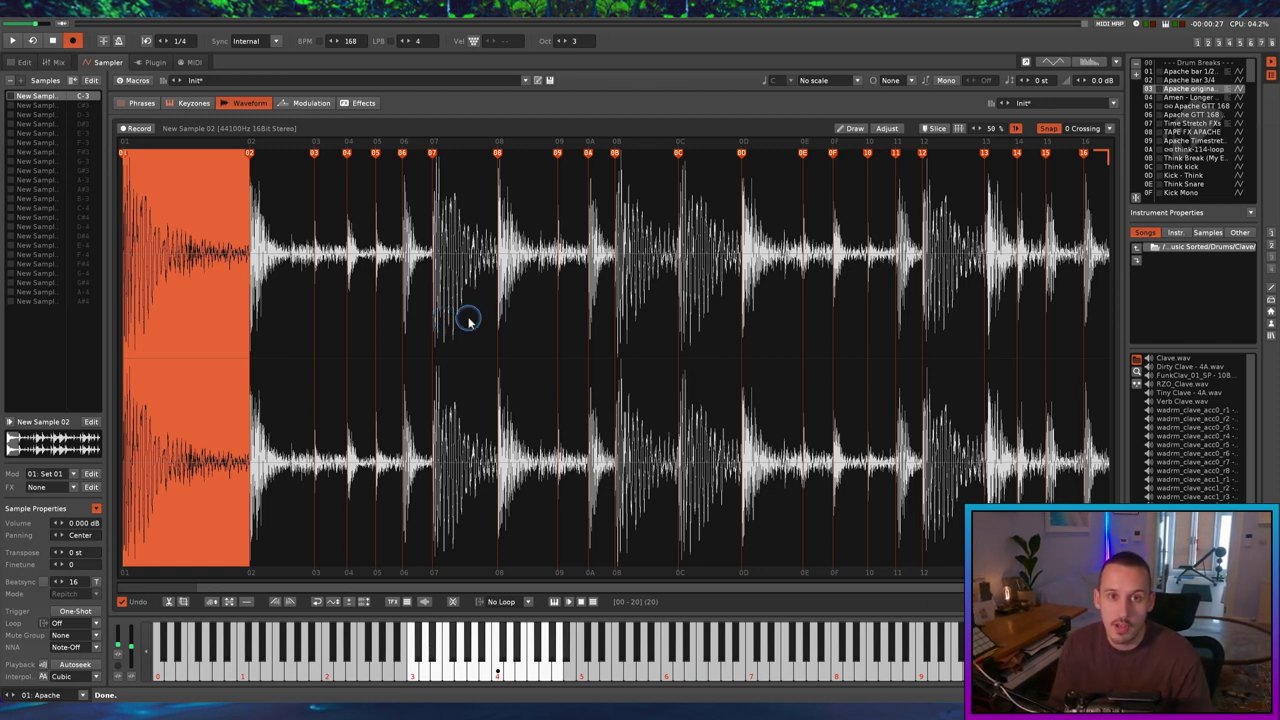
{"action": "left_click", "coordinate": [20, 62]}
{"action": "key", "text": "Return"}
{"action": "key", "text": "Return"}
{"action": "key", "text": "Return"}
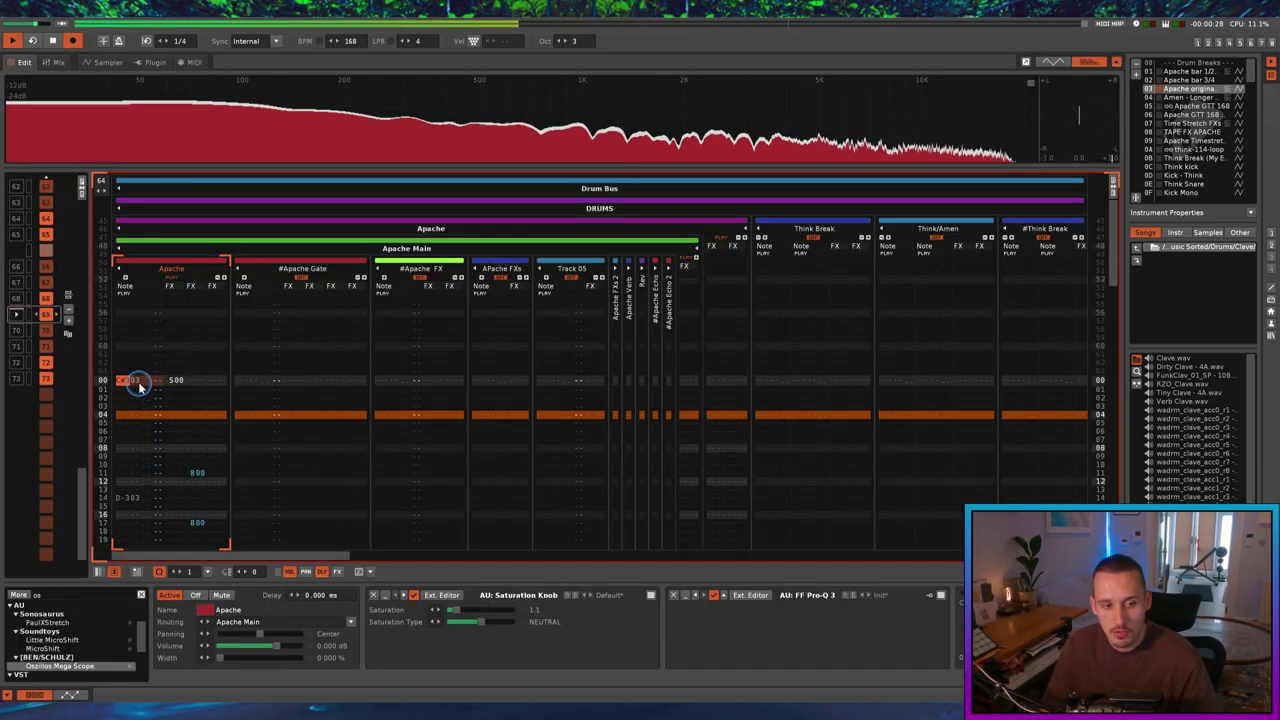
Place the C#303 S00 note on a new track named Apache Verb Tutorial and add the native Convolver effect to it
{"action": "left_click", "coordinate": [283, 357]}
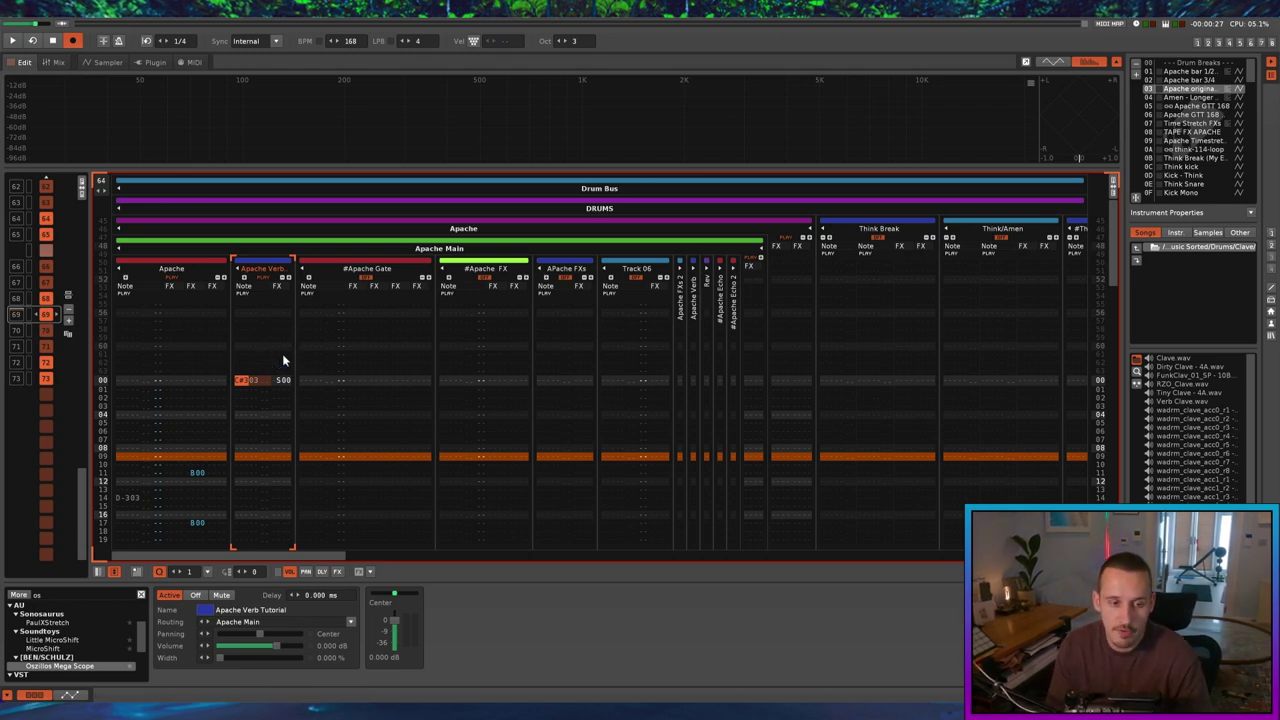
{"action": "left_click", "coordinate": [18, 594]}
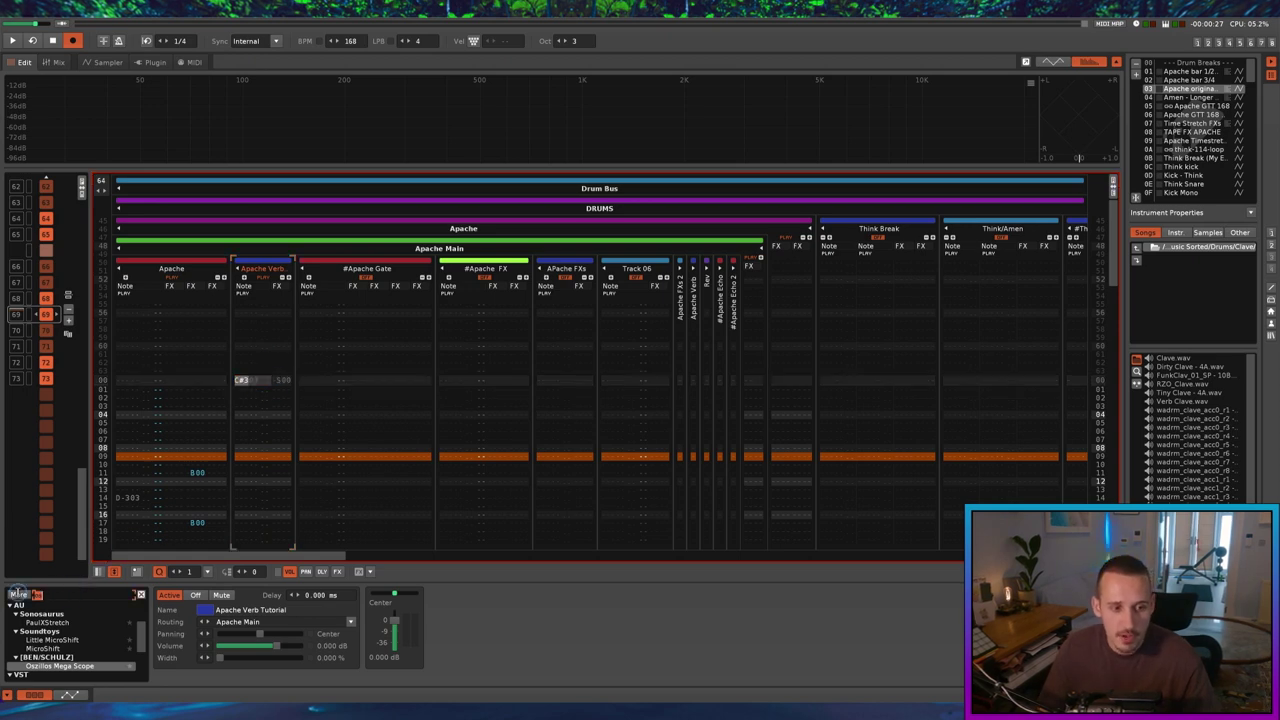
{"action": "type", "text": "conv"}
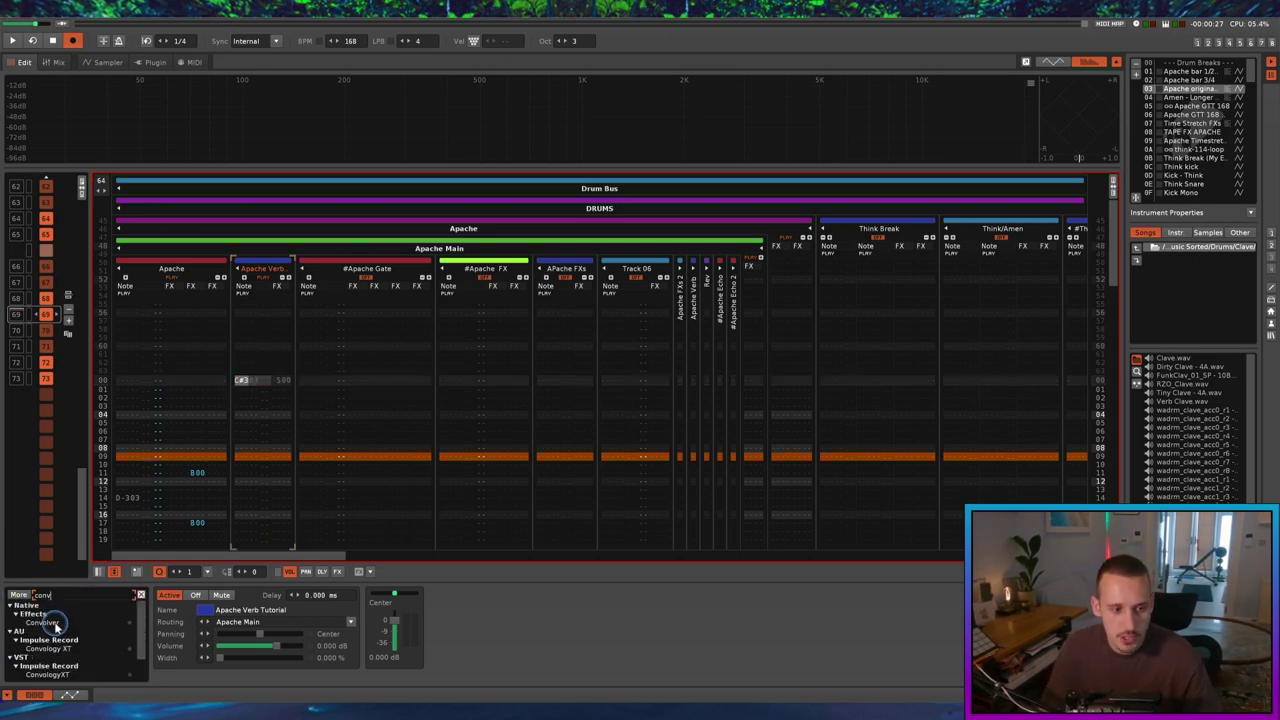
{"action": "double_click", "coordinate": [55, 623]}
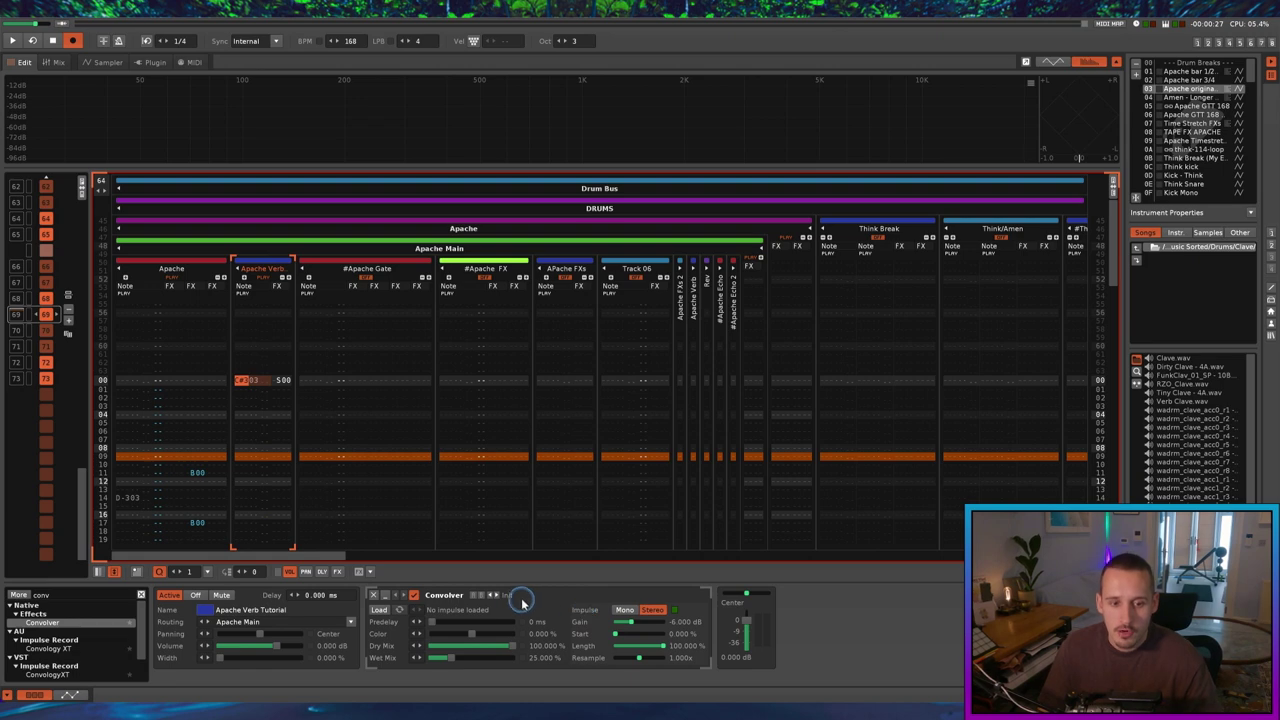
Load the Convolver's 1- Fat Plate (mono) preset and add a second effect column to the Apache Verb Tutorial track
{"action": "left_click", "coordinate": [510, 598]}
{"action": "left_click", "coordinate": [566, 576]}
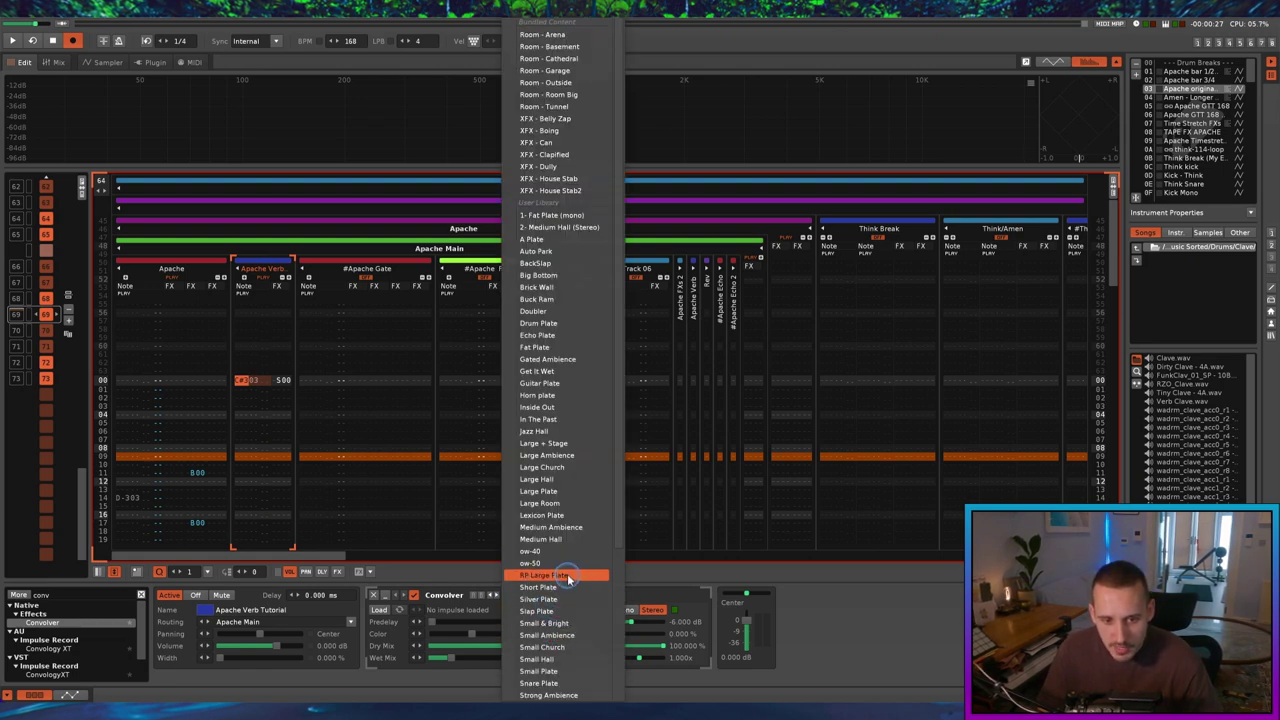
{"action": "left_click", "coordinate": [565, 215]}
{"action": "left_click", "coordinate": [278, 418]}
{"action": "left_click", "coordinate": [287, 299]}
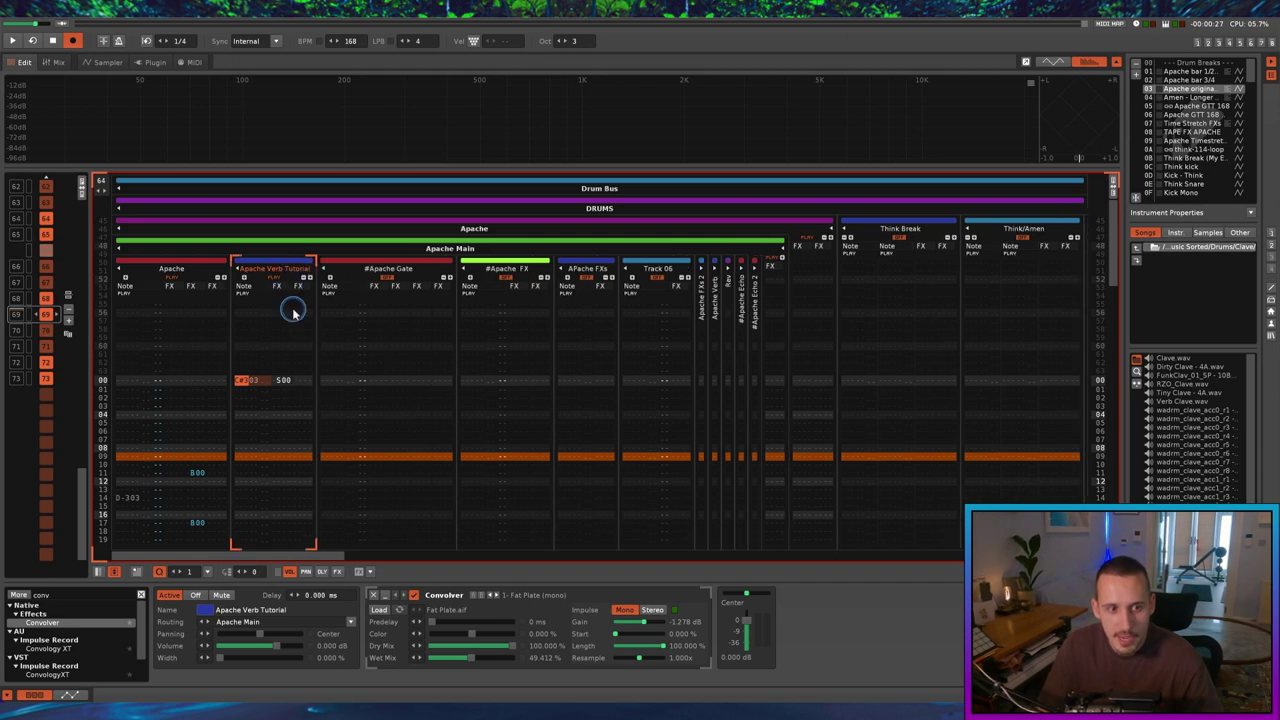
Record Convolver wet mix automation in the second effect column: 1400 on line 02 and 1484, about 52%, on line 07
{"action": "left_click", "coordinate": [302, 391]}
{"action": "left_click", "coordinate": [300, 388]}
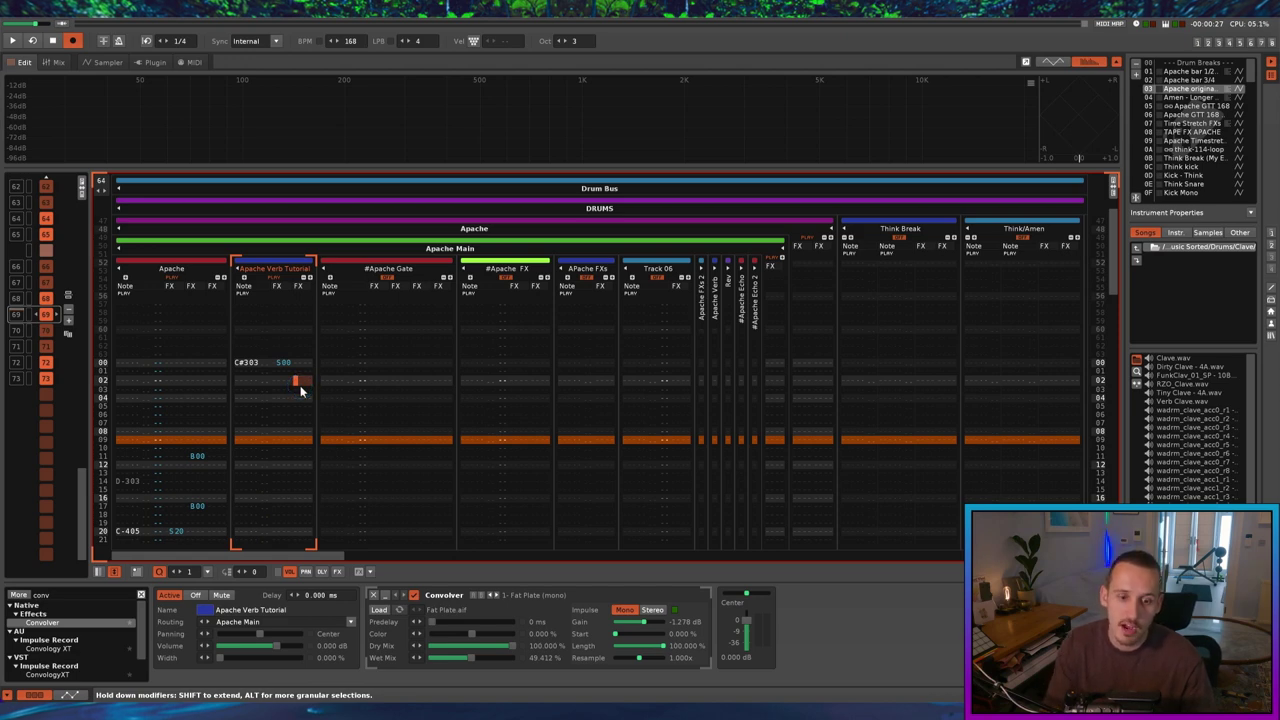
{"action": "left_click_drag", "start_coordinate": [470, 657], "coordinate": [426, 656]}
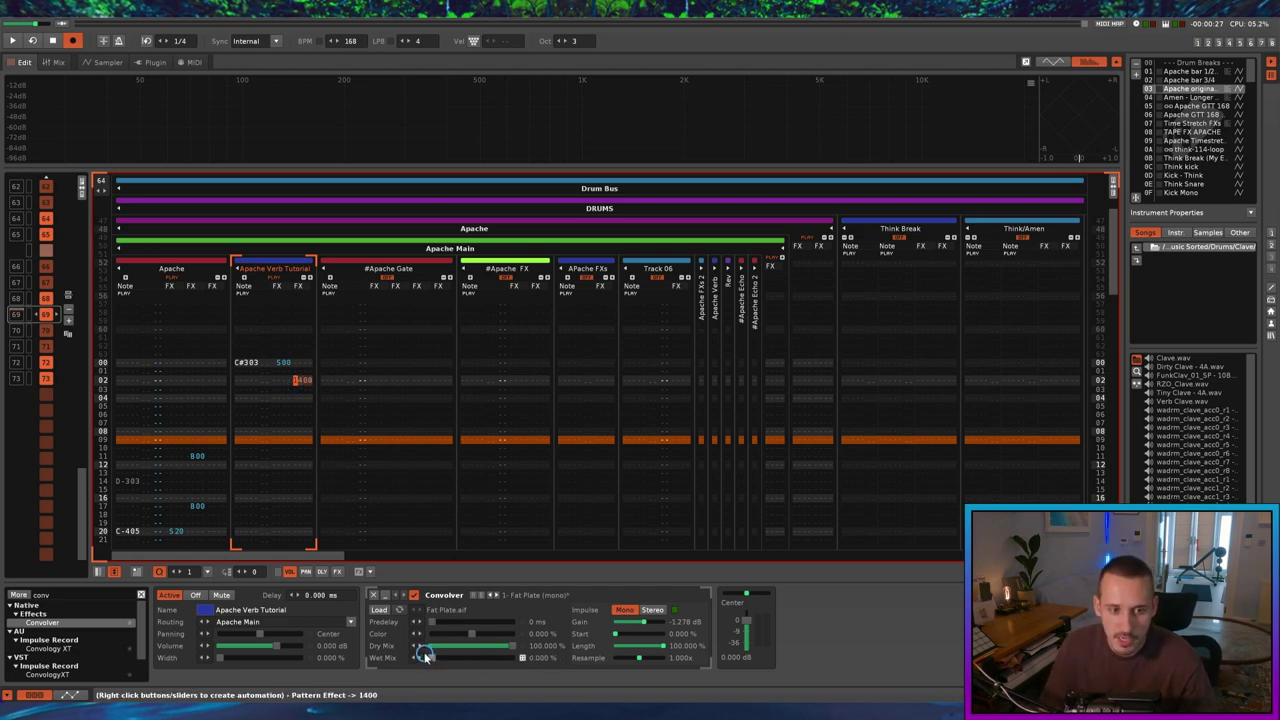
{"action": "key", "text": "Down"}
{"action": "key", "text": "Down"}
{"action": "key", "text": "Down"}
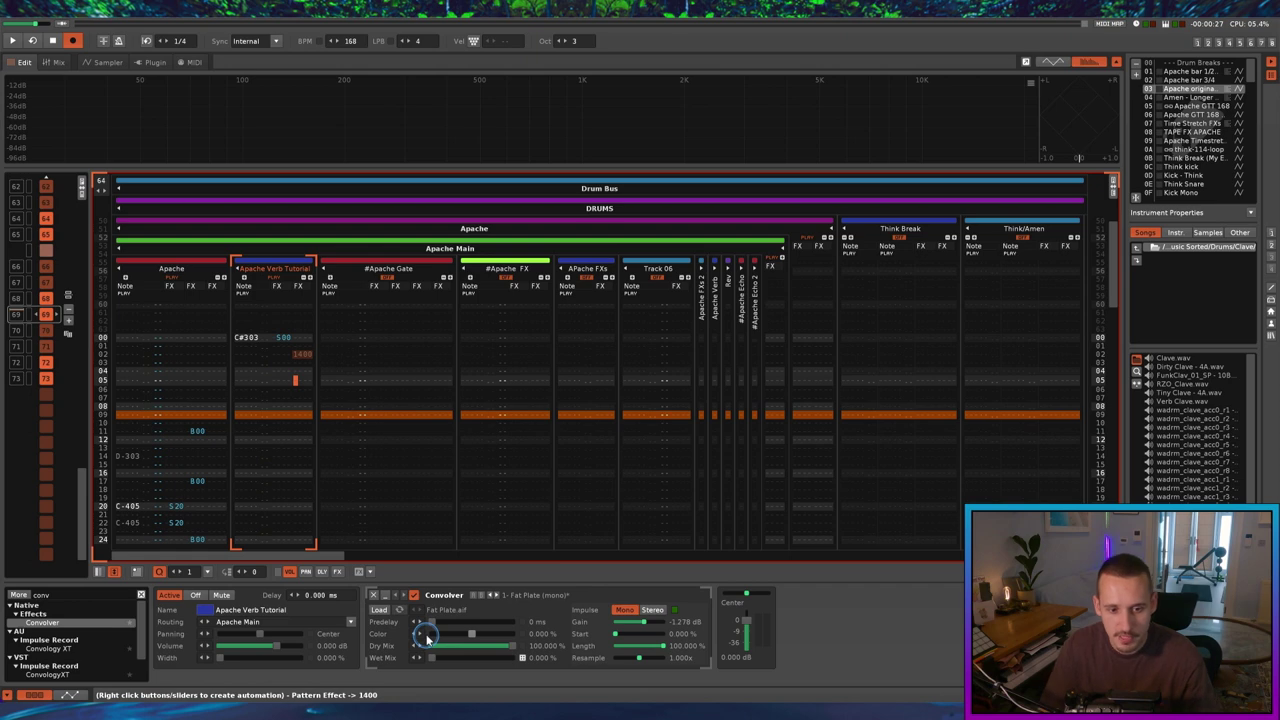
{"action": "key", "text": "Down"}
{"action": "key", "text": "Down"}
{"action": "left_click_drag", "start_coordinate": [446, 660], "coordinate": [474, 660]}
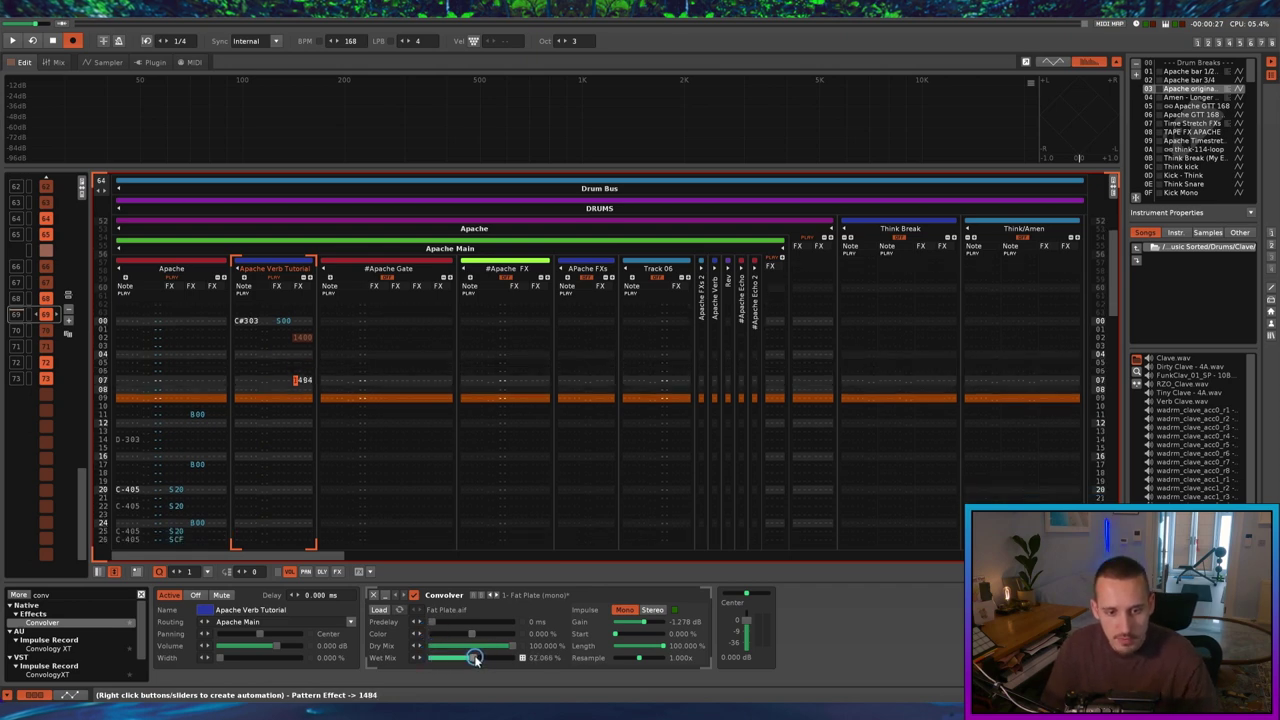
Interpolate the wet mix commands between lines 02 and 07 into a gradual ramp from 1400 to 1482
{"action": "key", "text": "Up"}
{"action": "key", "text": "Up"}
{"action": "key", "text": "Up"}
{"action": "key", "text": "Up"}
{"action": "key", "text": "Up"}
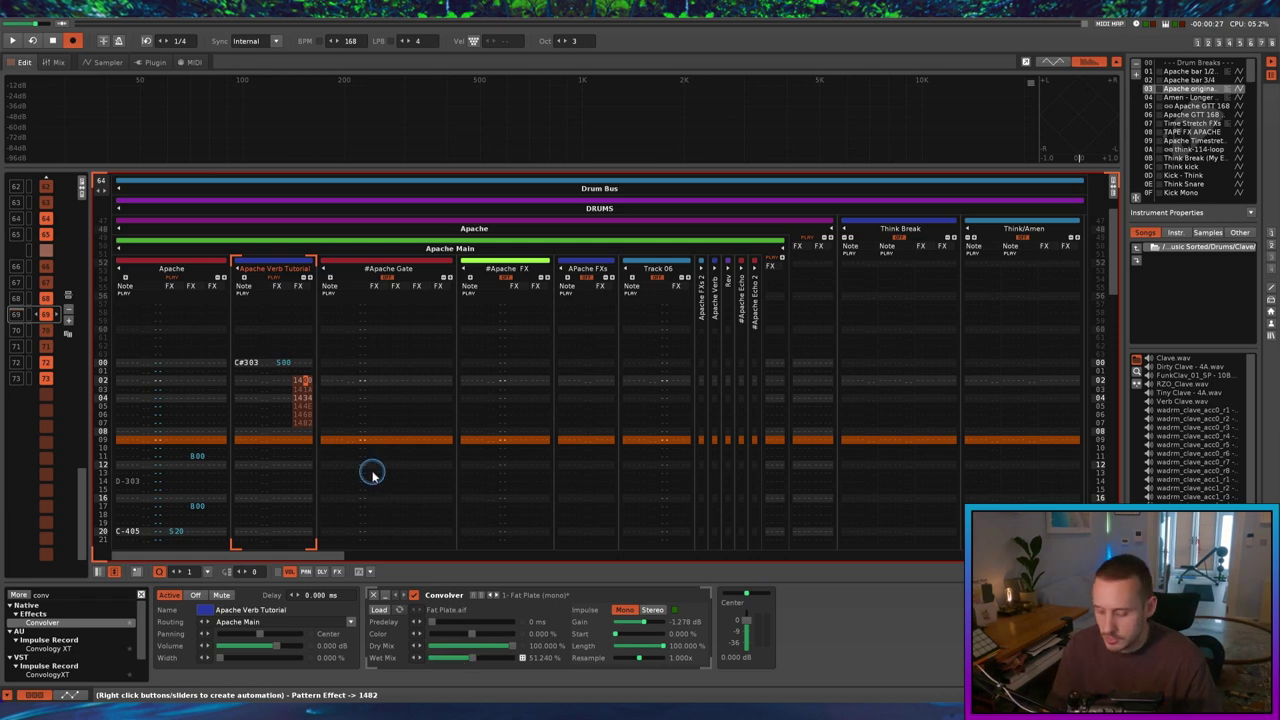
Audition the reverb ramp while lowering the Convolver's gain to about -1.68 dB
{"action": "key", "text": "space"}
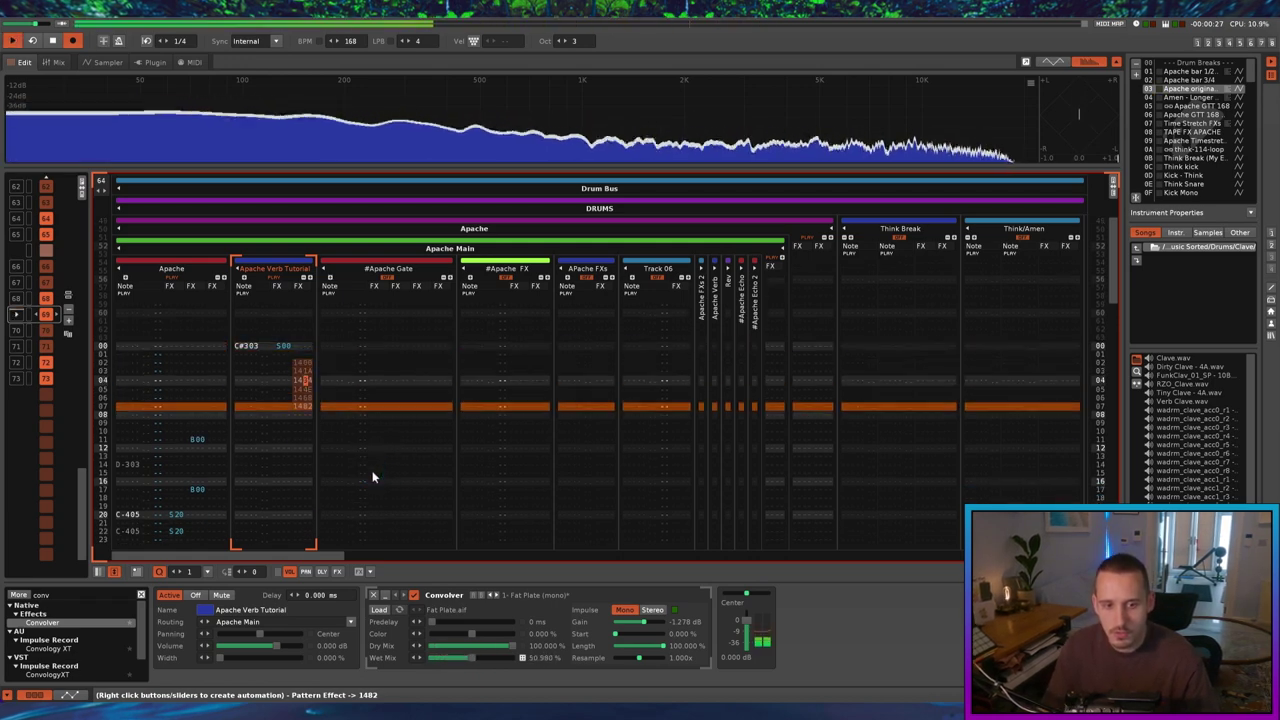
{"action": "key", "text": "space"}
{"action": "mouse_move", "coordinate": [645, 622]}
{"action": "left_mouse_down"}
{"action": "mouse_move", "coordinate": [630, 621]}
{"action": "mouse_move", "coordinate": [643, 622]}
{"action": "left_mouse_up"}
{"action": "key", "text": "space"}
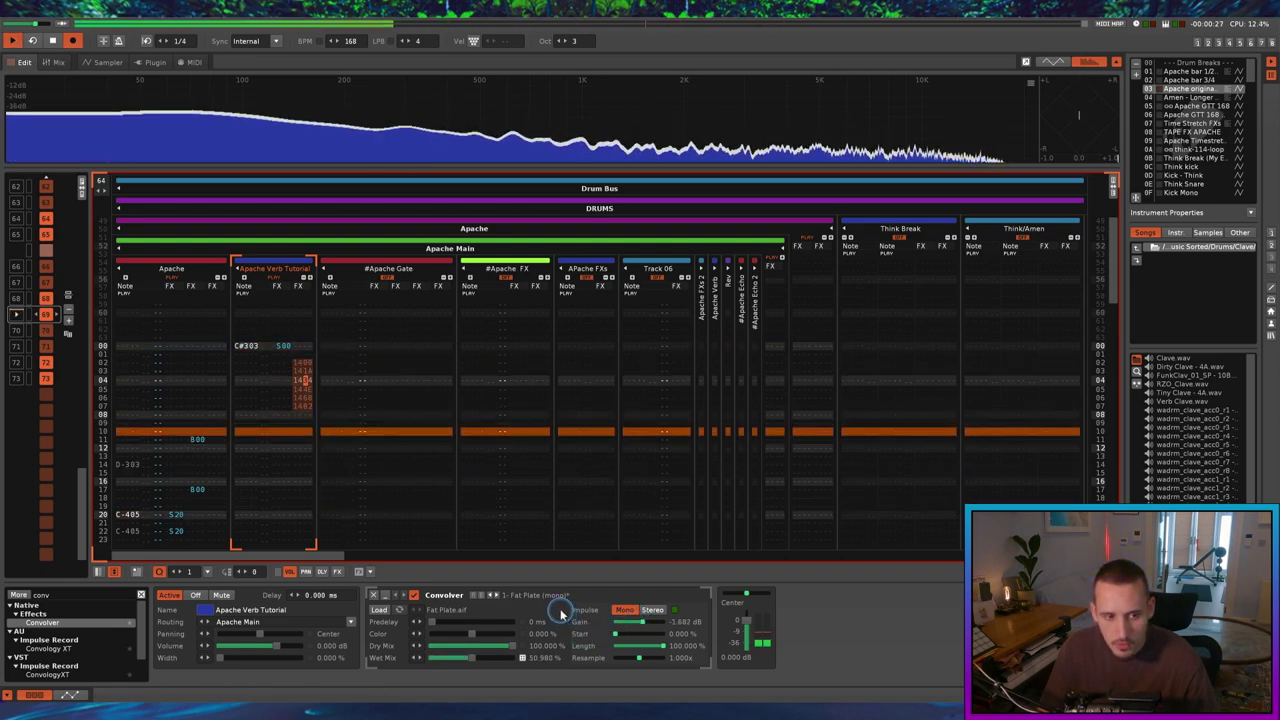
{"action": "key", "text": "space"}
Record wet mix command 14B9, about 73%, on line 11 and interpolate the ramp from 1400 on line 02
{"action": "scroll", "coordinate": [388, 434], "scroll_direction": "down", "scroll_amount": 4}
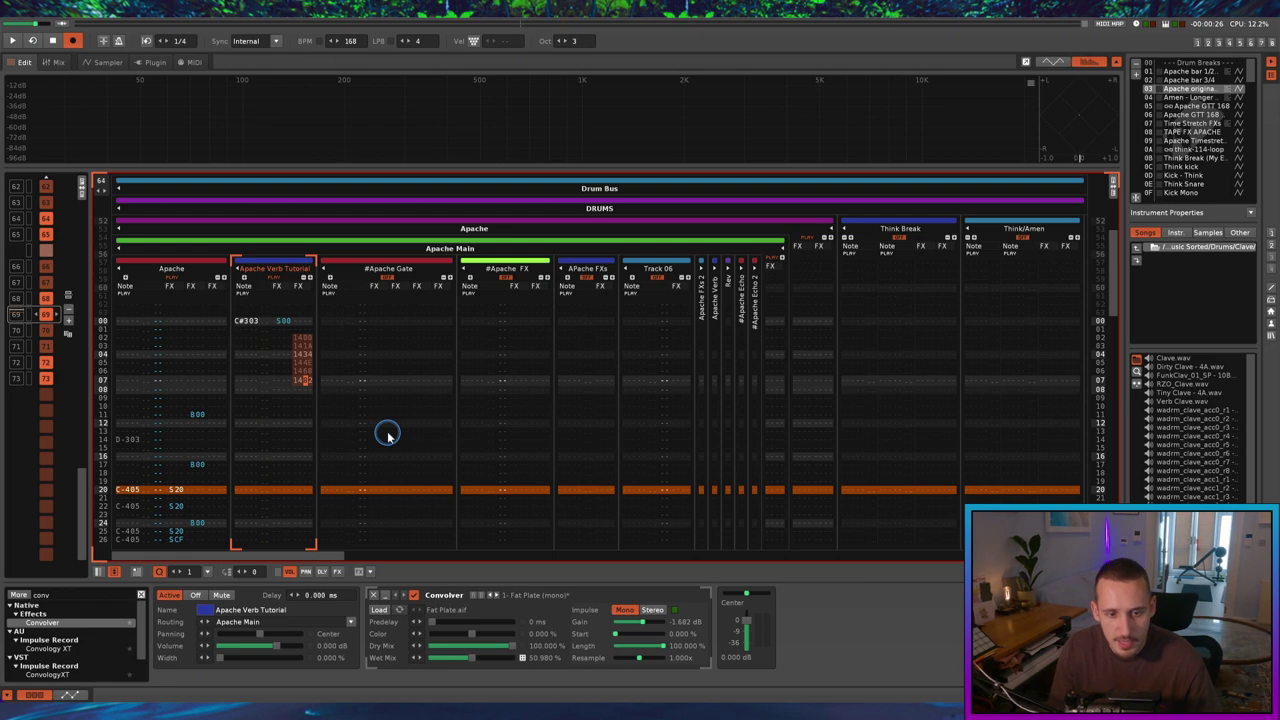
{"action": "scroll", "coordinate": [434, 545], "scroll_direction": "down", "scroll_amount": 3}
{"action": "left_click_drag", "start_coordinate": [472, 658], "coordinate": [490, 658]}
{"action": "key", "text": "Up"}
{"action": "key", "text": "Up"}
{"action": "key", "text": "Up"}
{"action": "key", "text": "Up"}
{"action": "key", "text": "Up"}
{"action": "key", "text": "Up"}
{"action": "key", "text": "Up"}
{"action": "key", "text": "Up"}
{"action": "key", "text": "Up"}
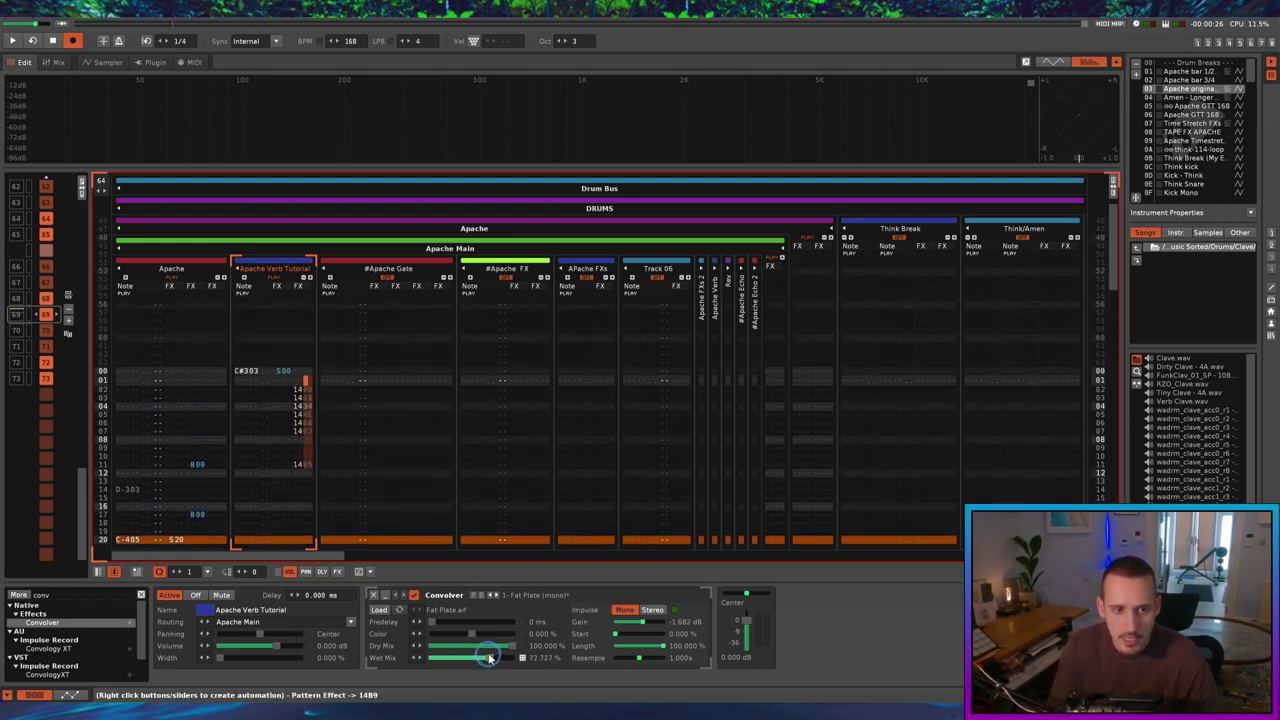
Audition the extended reverb ramp and shift it up one line to span lines 01 to 10
{"action": "key", "text": "space"}
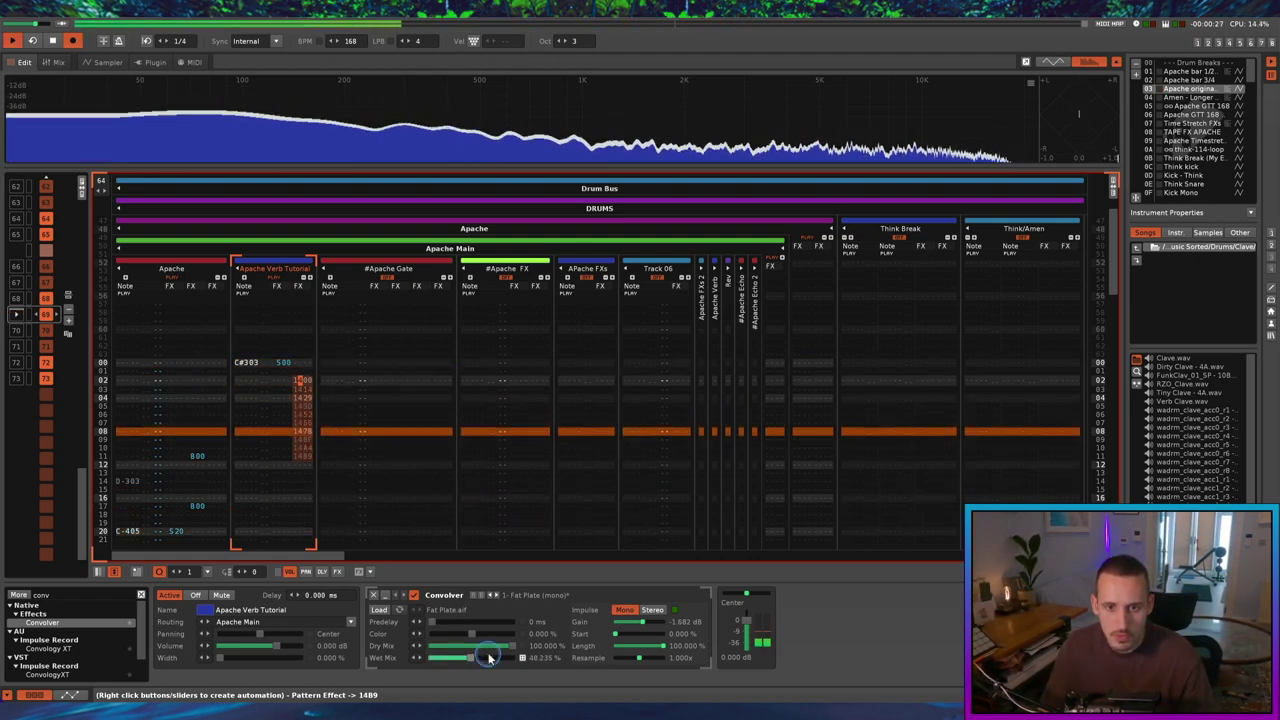
{"action": "key", "text": "space"}
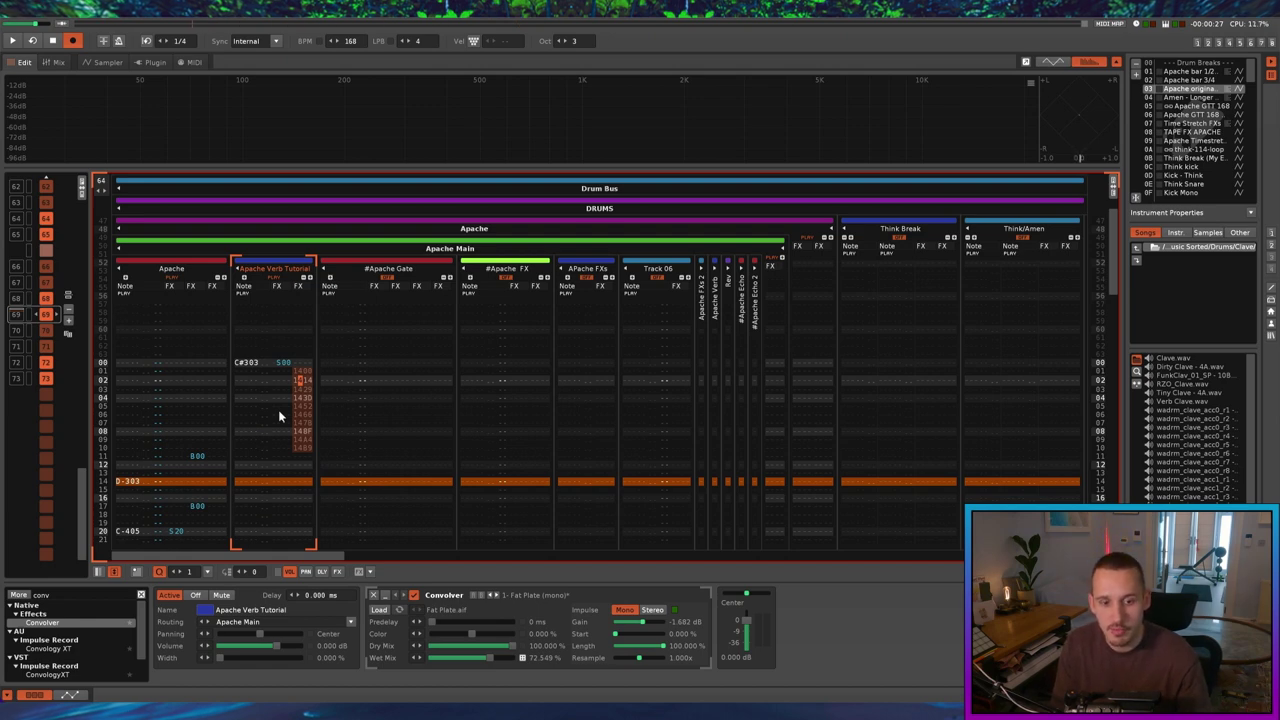
Render lines 00 to 15 of the Apache Verb Tutorial track to a new sample and check its waveform
{"action": "left_click", "coordinate": [243, 362]}
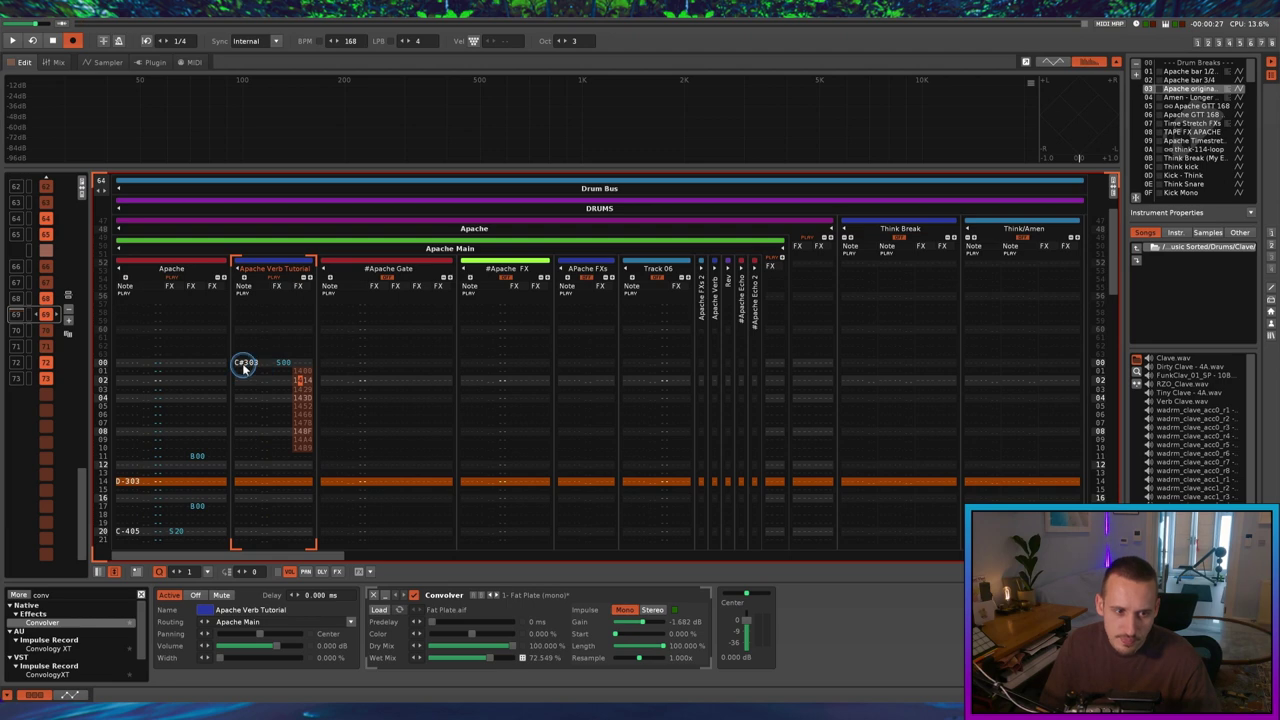
{"action": "left_click_drag", "start_coordinate": [303, 505], "coordinate": [286, 486]}
{"action": "right_click", "coordinate": [264, 448]}
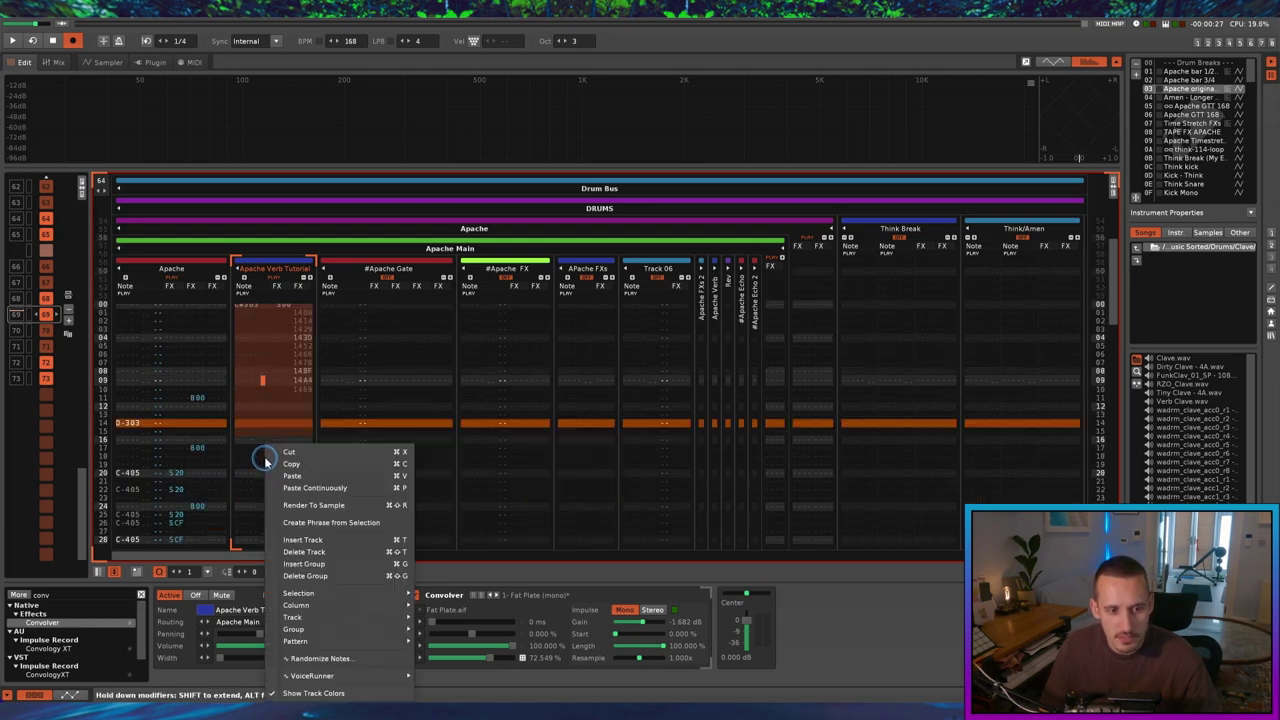
{"action": "left_click", "coordinate": [309, 505]}
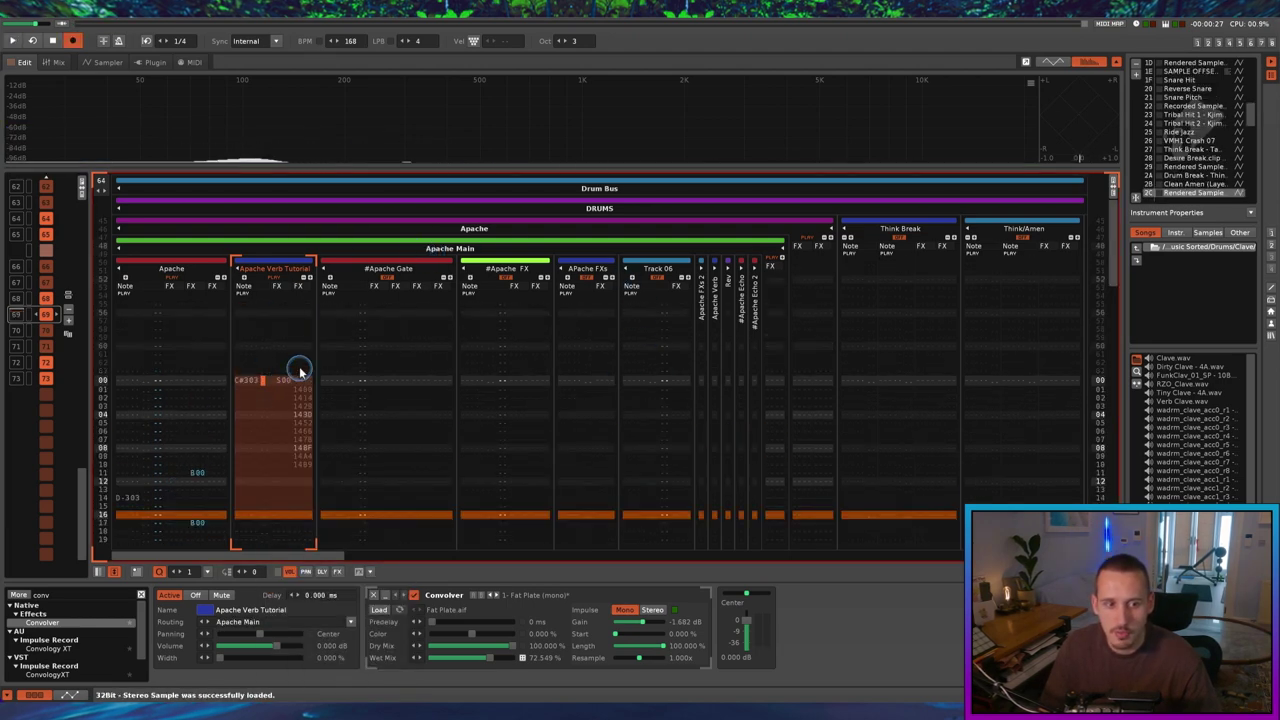
{"action": "left_click", "coordinate": [108, 62]}
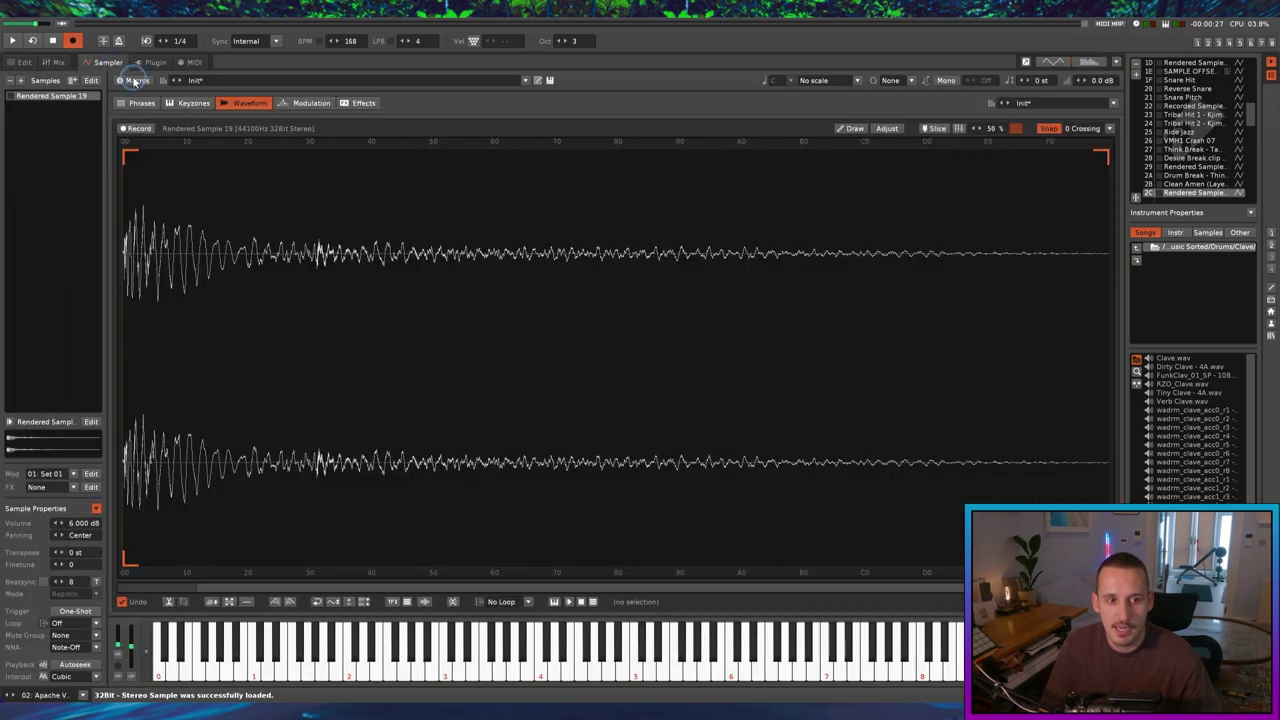
{"action": "left_click", "coordinate": [22, 62]}
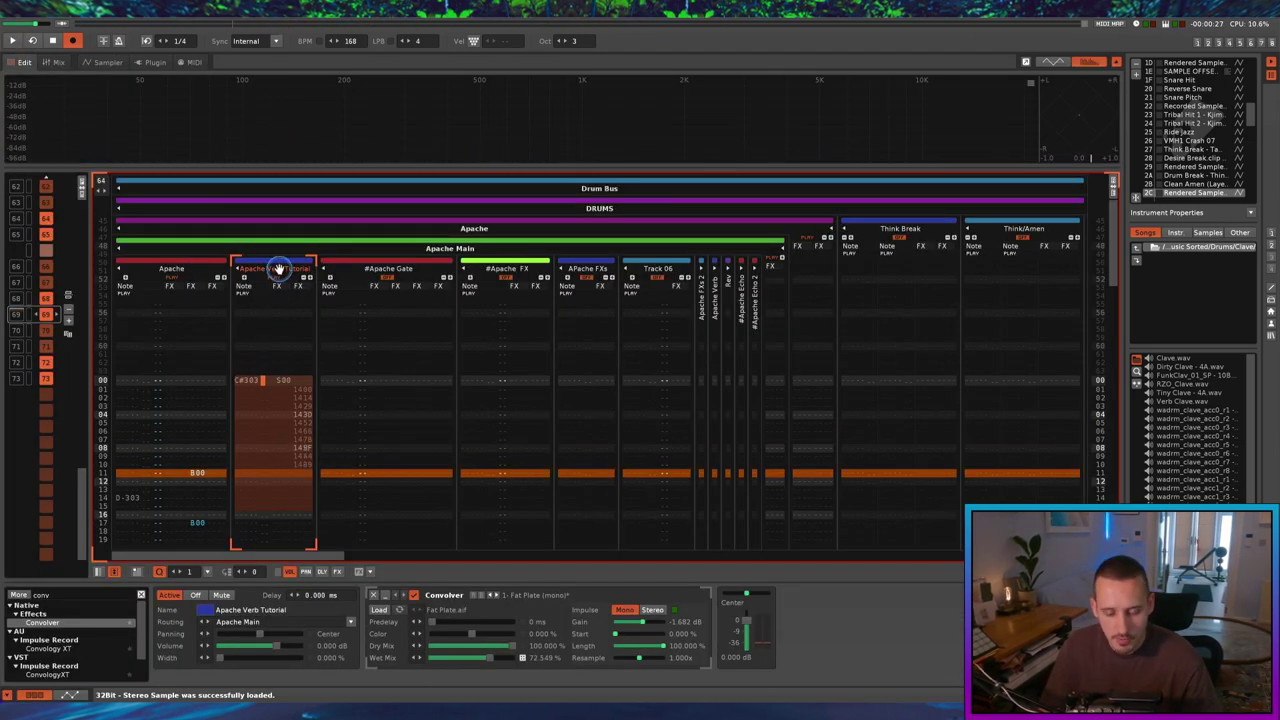
Replace the Apache Verb Tutorial track with the rendered sample at C-4 on line 00 of the Apache track and audition it
{"action": "key", "text": "super+BackSpace"}
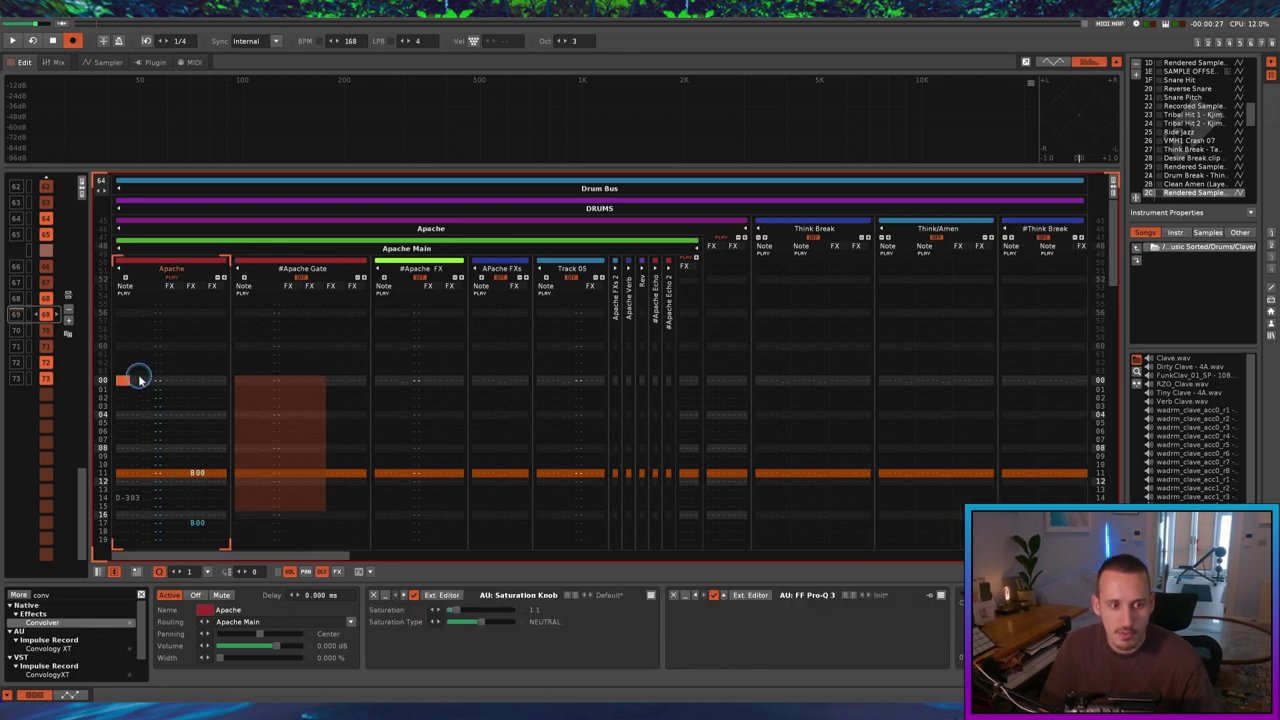
{"action": "left_click_drag", "start_coordinate": [123, 380], "coordinate": [160, 382]}
{"action": "key", "text": "q"}
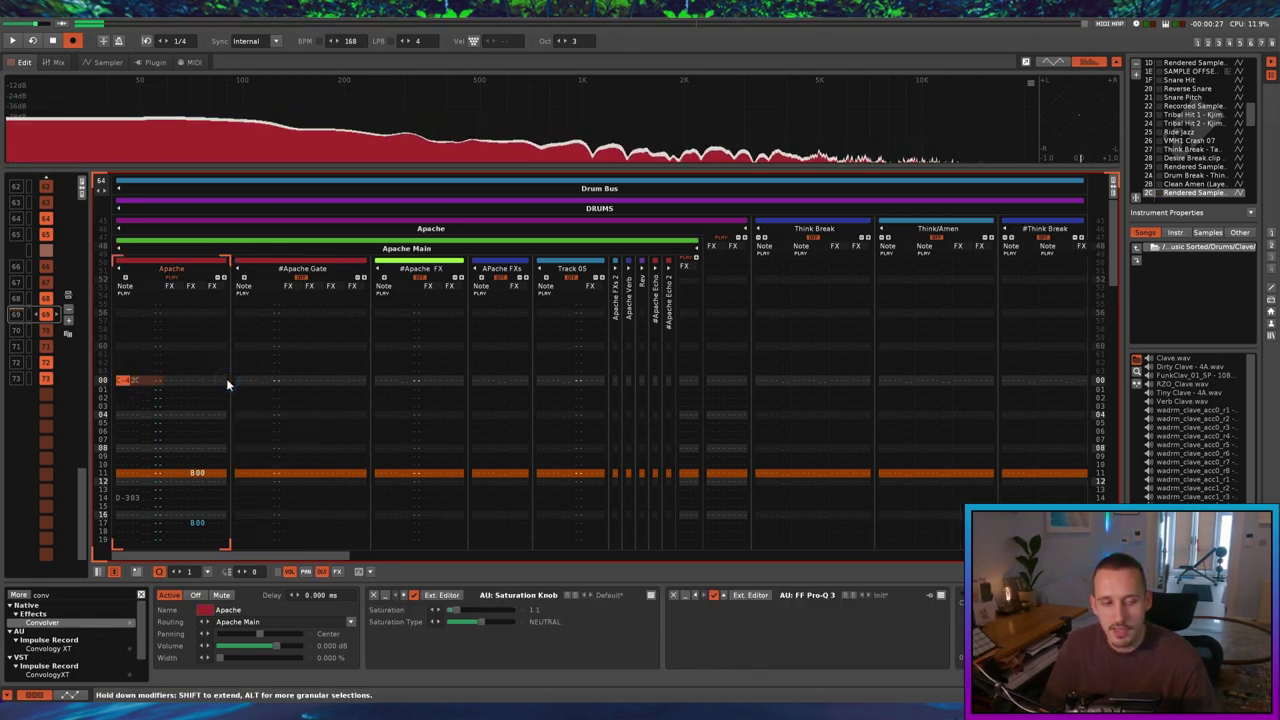
{"action": "key", "text": "space"}
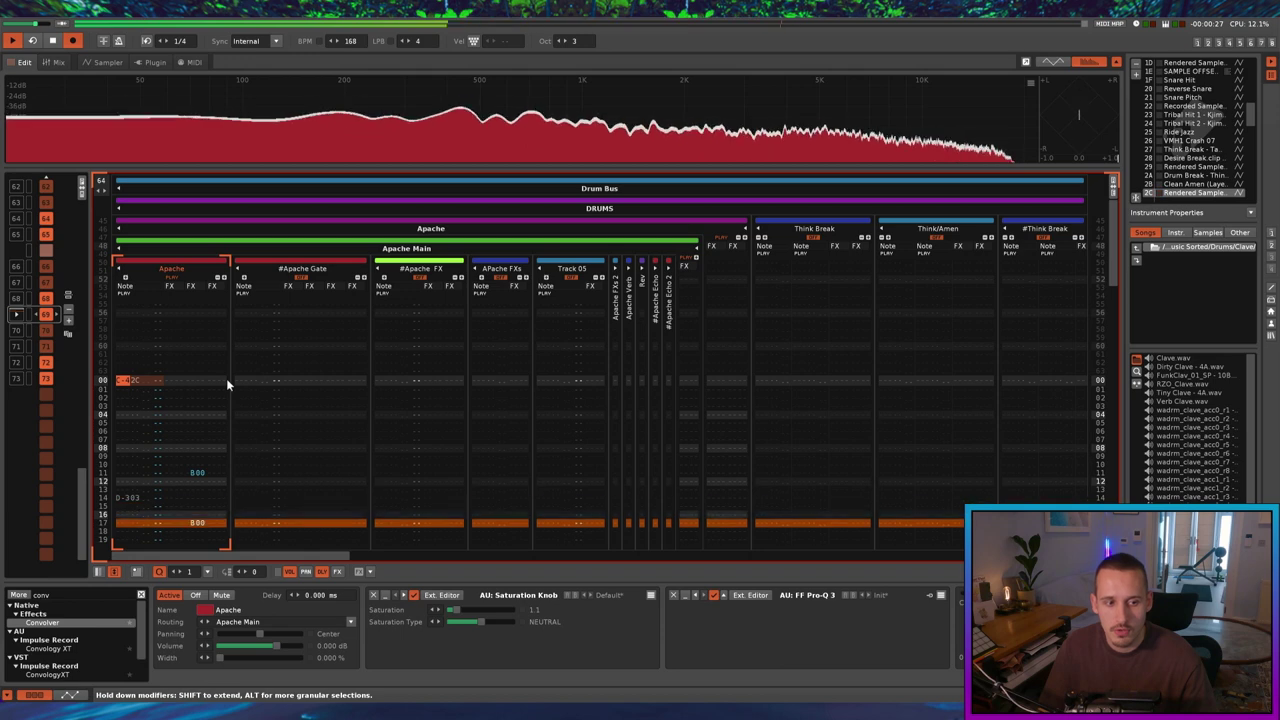
{"action": "key", "text": "space"}
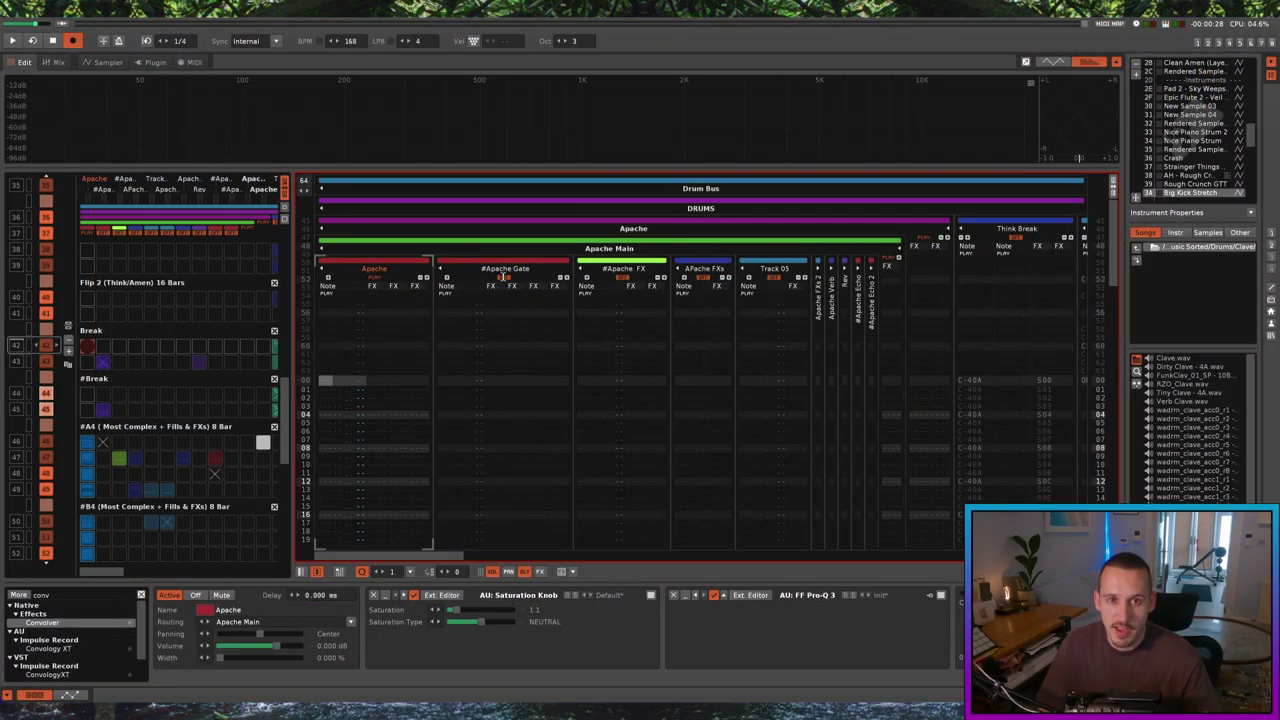
Restore playback of all tracks and examine the Think Break track's repeated C-4 notes, their stepped Sxx offsets and the source sample
{"action": "right_click", "coordinate": [504, 278]}
{"action": "right_click", "coordinate": [506, 279]}
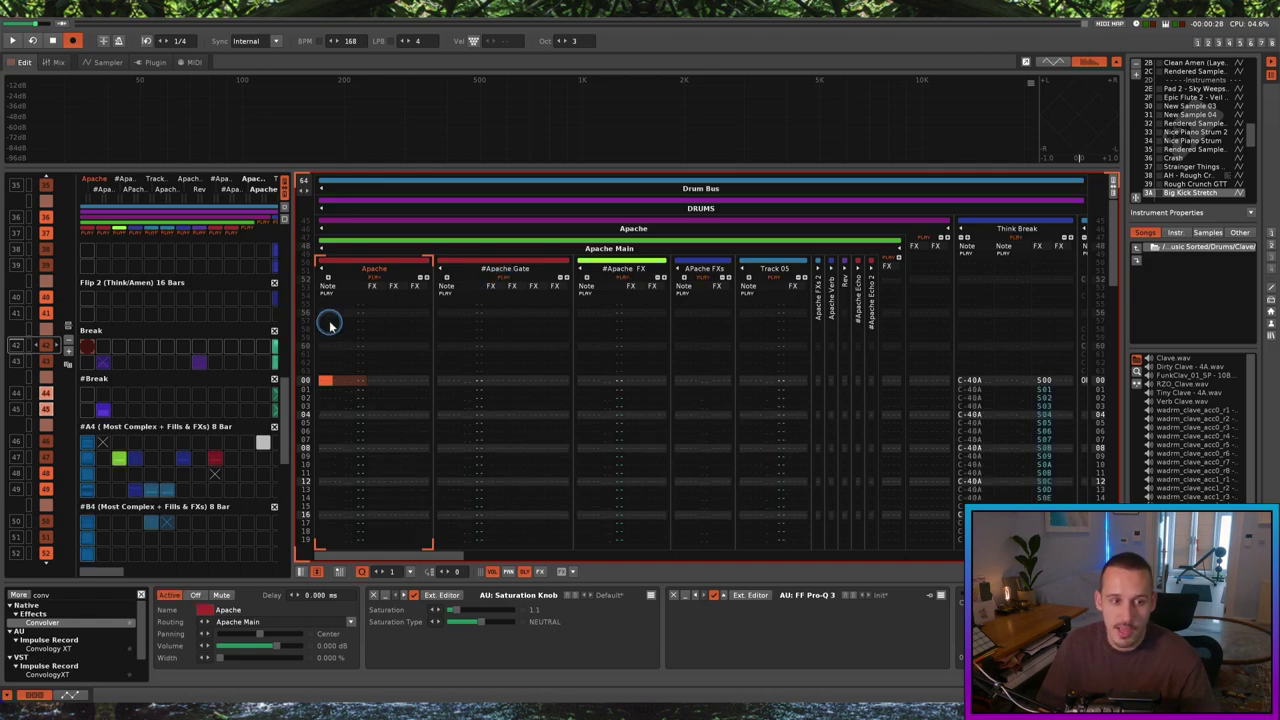
{"action": "scroll", "coordinate": [236, 345], "scroll_direction": "right", "scroll_amount": 5}
{"action": "scroll", "coordinate": [226, 346], "scroll_direction": "left", "scroll_amount": 2}
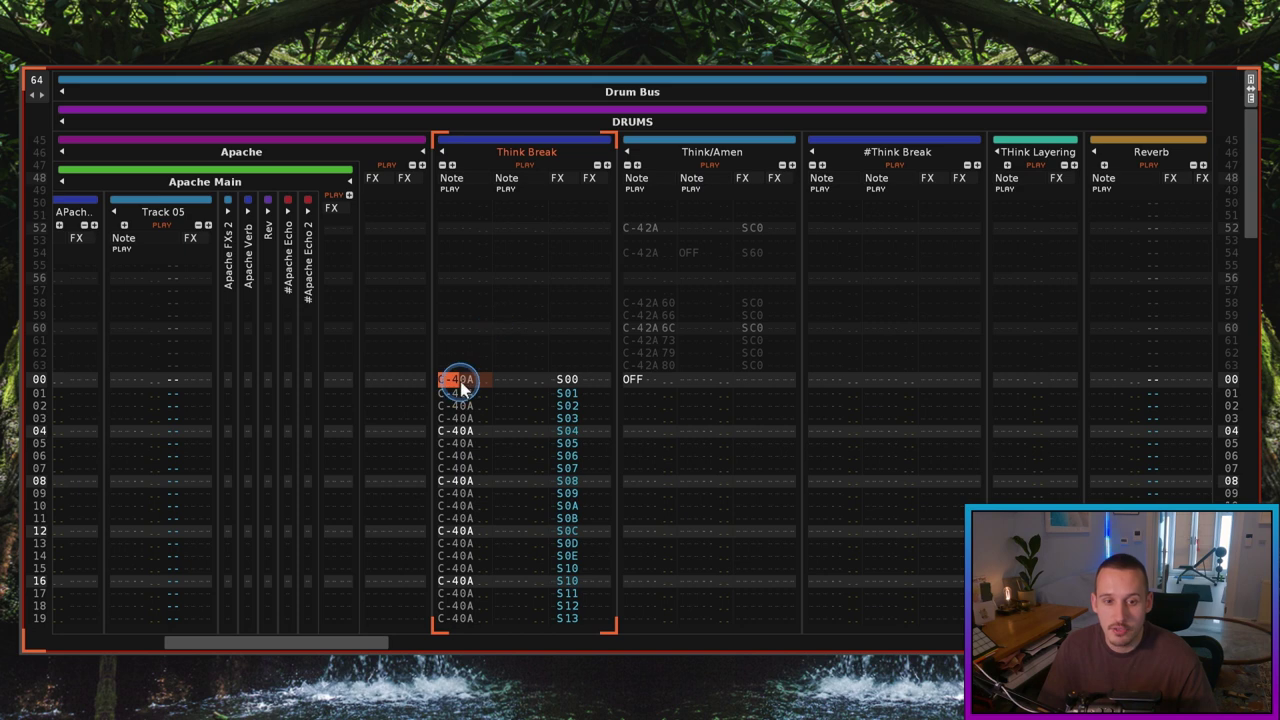
{"action": "scroll", "coordinate": [458, 374], "scroll_direction": "down", "scroll_amount": 4}
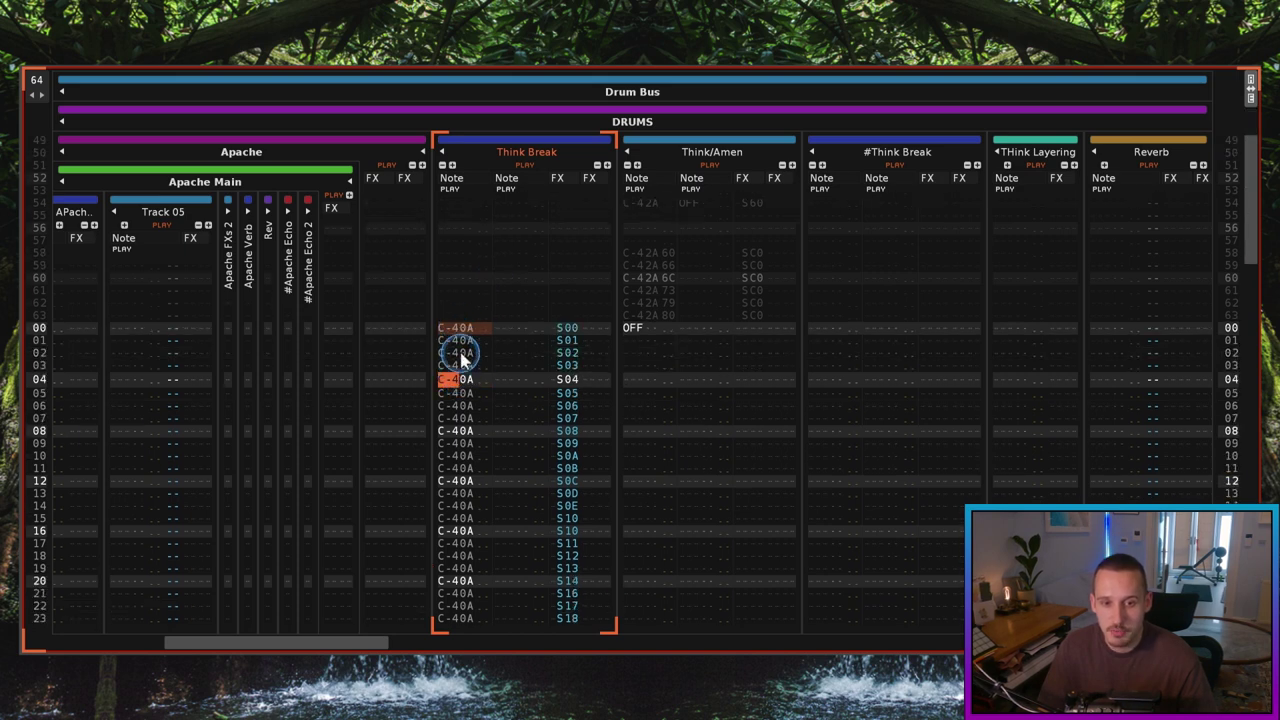
{"action": "scroll", "coordinate": [455, 415], "scroll_direction": "down", "scroll_amount": 4}
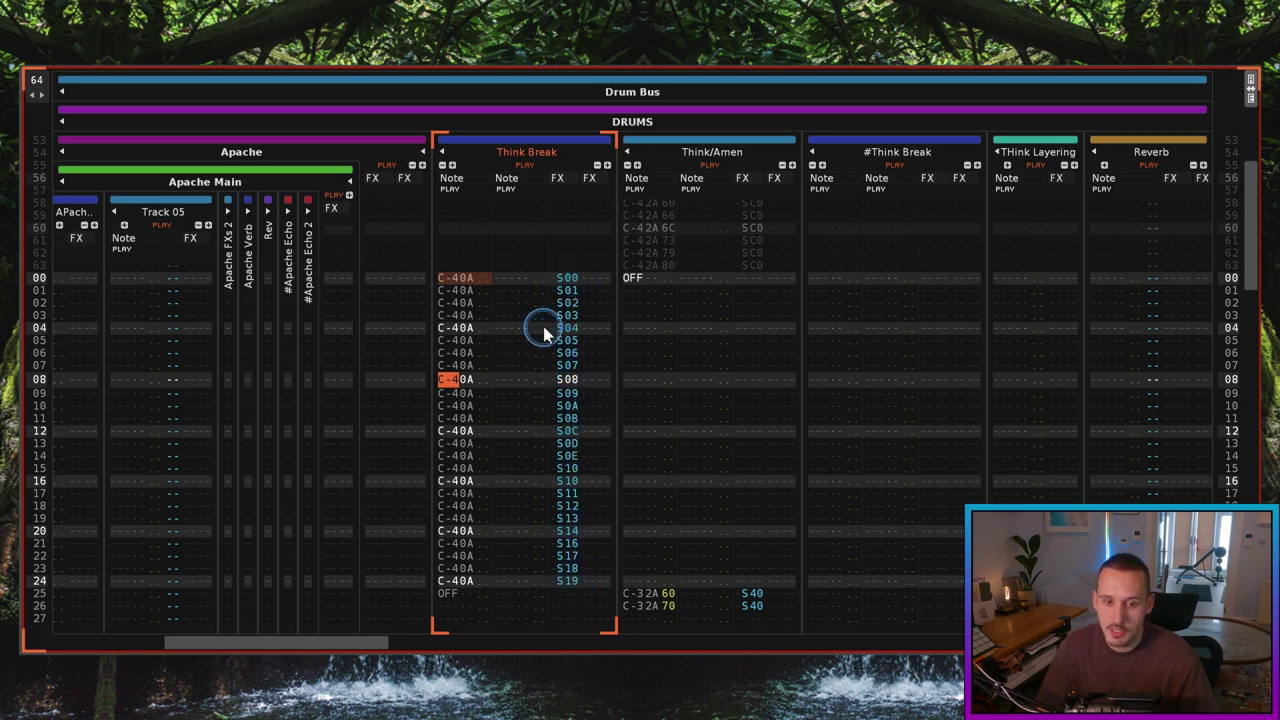
{"action": "left_click", "coordinate": [465, 290]}
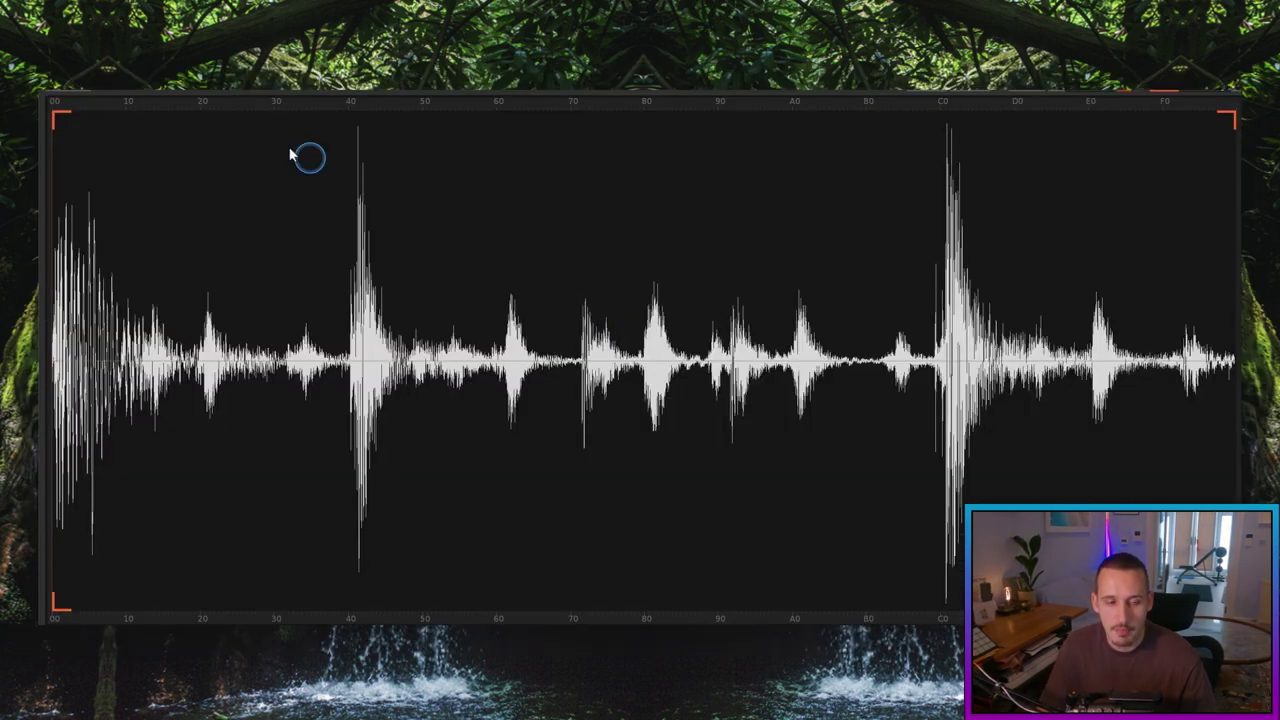
{"action": "key", "text": "z"}
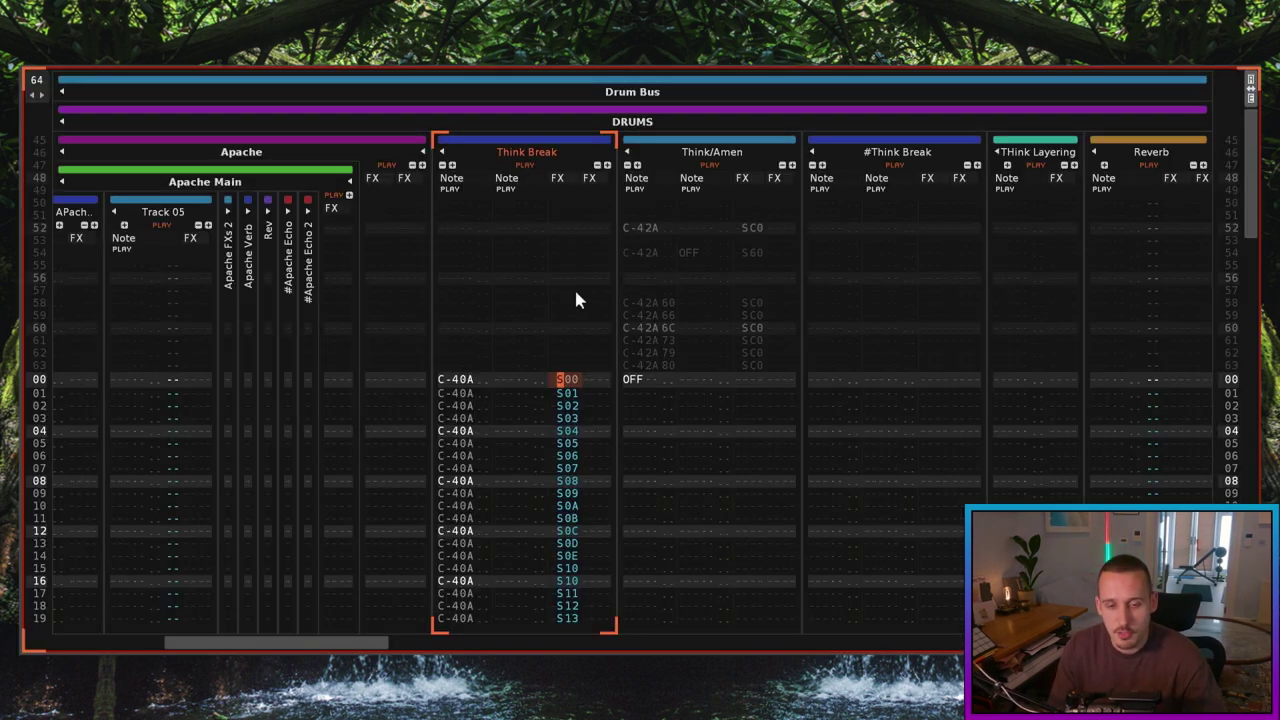
Interpolate the Think Break track's sample offsets from S00 on line 00 to S25 on line 24 and audition the result
{"action": "key", "text": "Right"}
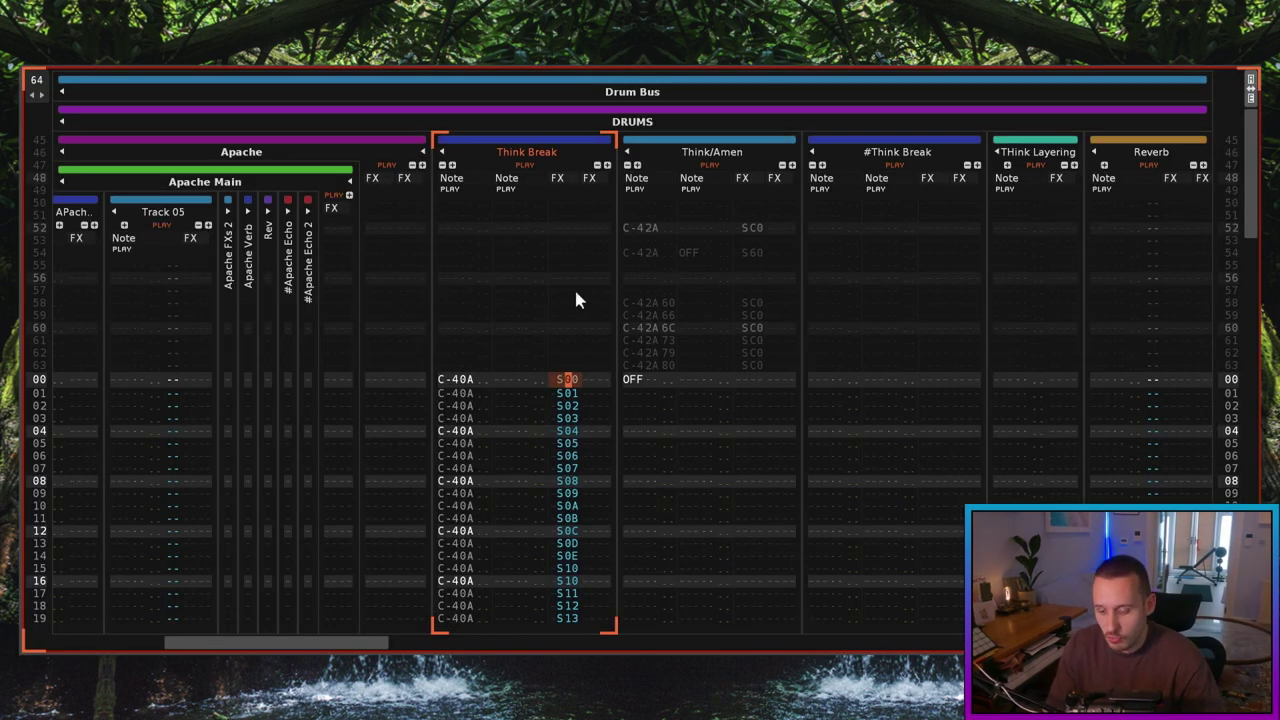
{"action": "key", "text": "shift+Down"}
{"action": "key", "text": "shift+Down"}
{"action": "key", "text": "shift+Down"}
{"action": "key", "text": "shift+Down"}
{"action": "key", "text": "shift+Down"}
{"action": "key", "text": "shift+Down"}
{"action": "key", "text": "shift+Down"}
{"action": "key", "text": "shift+Down"}
{"action": "key", "text": "shift+Down"}
{"action": "key", "text": "shift+Down"}
{"action": "key", "text": "shift+Down"}
{"action": "key", "text": "shift+Down"}
{"action": "key", "text": "shift+Down"}
{"action": "key", "text": "shift+Down"}
{"action": "key", "text": "shift+Down"}
{"action": "key", "text": "shift+Down"}
{"action": "key", "text": "shift+Down"}
{"action": "key", "text": "shift+Down"}
{"action": "key", "text": "shift+Down"}
{"action": "key", "text": "shift+Down"}
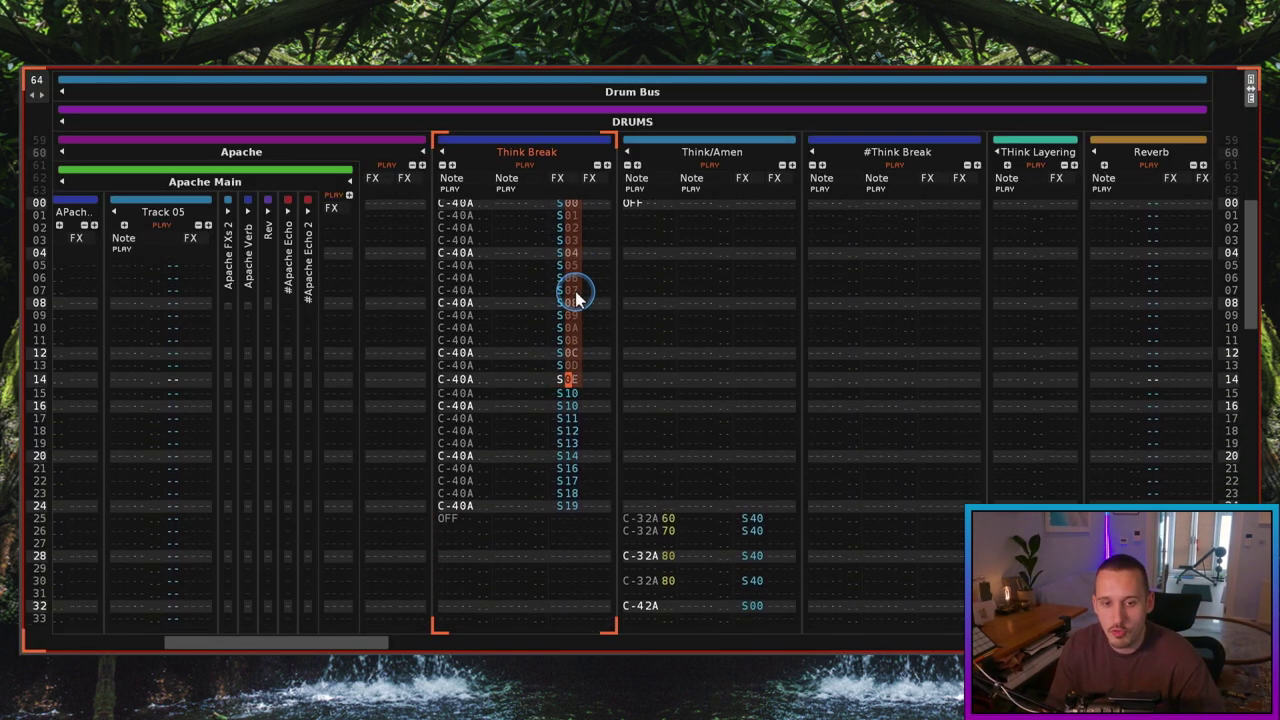
{"action": "left_click_drag", "start_coordinate": [575, 291], "coordinate": [576, 293]}
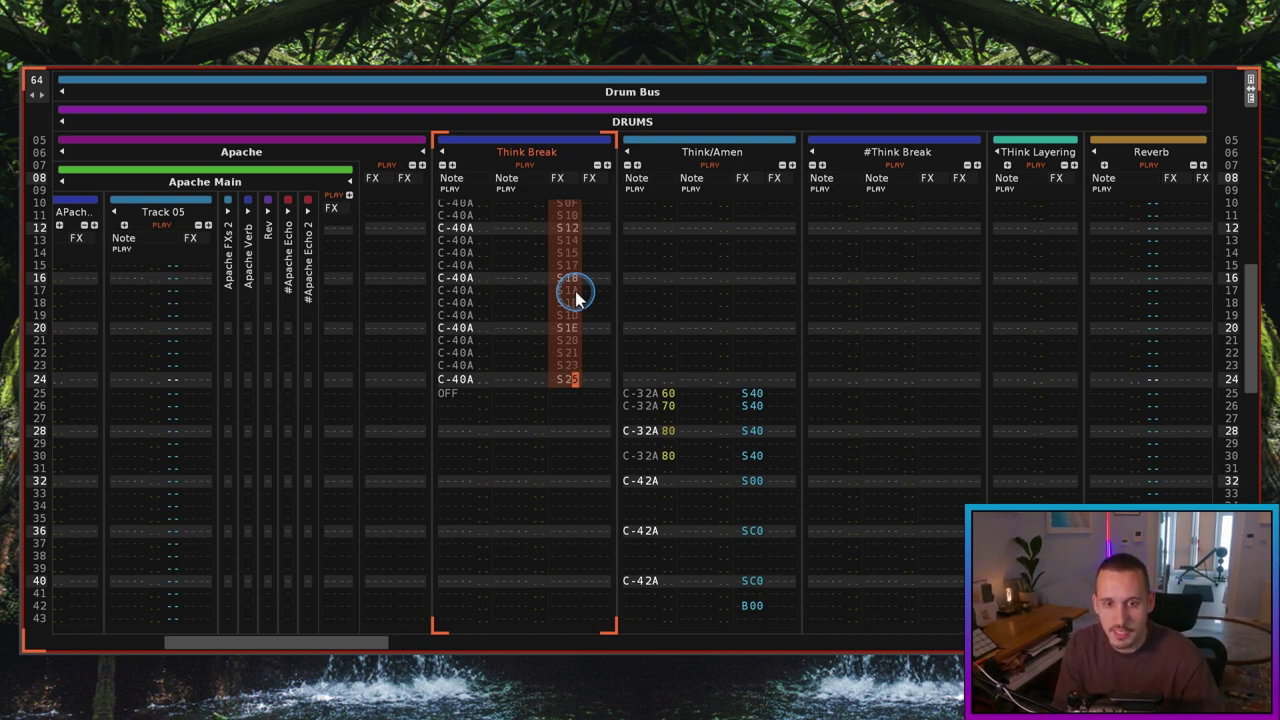
{"action": "key", "text": "space"}
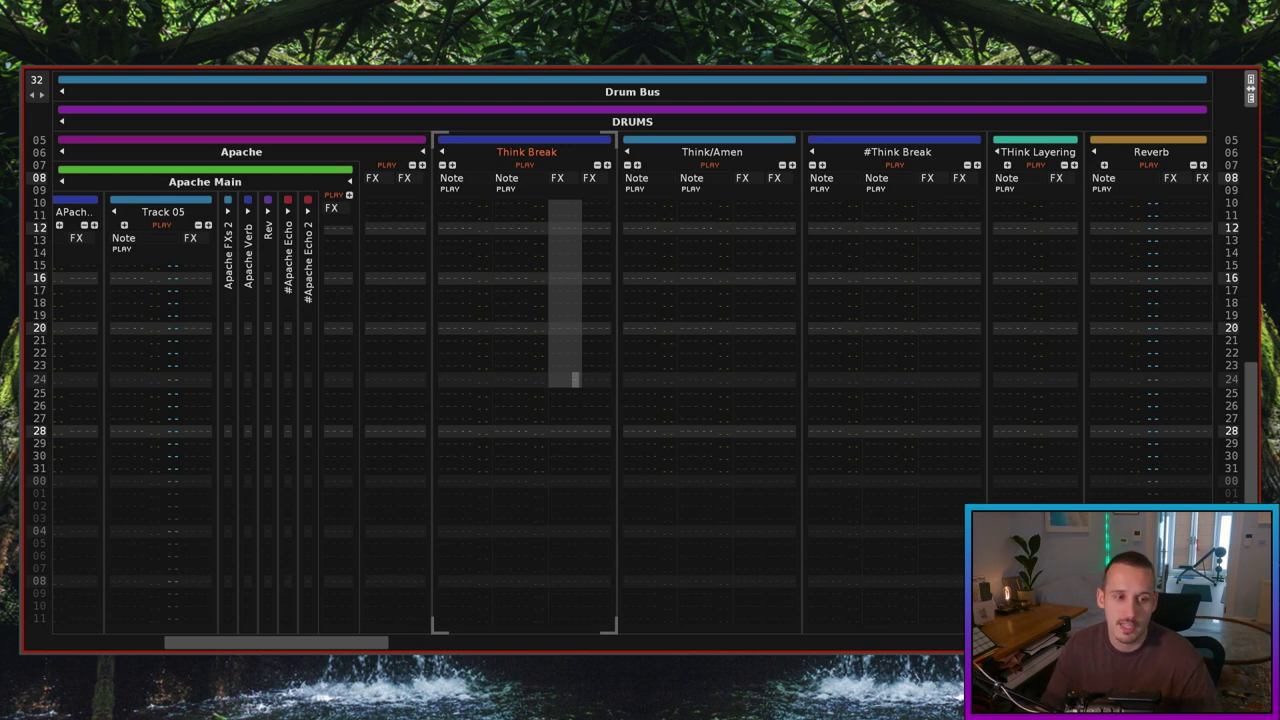
Examine the Riser track's repeated C-4 notes and rising Sxx offsets between lines 20 and 31
{"action": "key", "text": "Tab"}
{"action": "key", "text": "Tab"}
{"action": "key", "text": "Tab"}
{"action": "key", "text": "Tab"}
{"action": "key", "text": "Tab"}
{"action": "key", "text": "Tab"}
{"action": "key", "text": "Tab"}
{"action": "key", "text": "Tab"}
{"action": "key", "text": "Tab"}
{"action": "key", "text": "Tab"}
{"action": "key", "text": "Tab"}
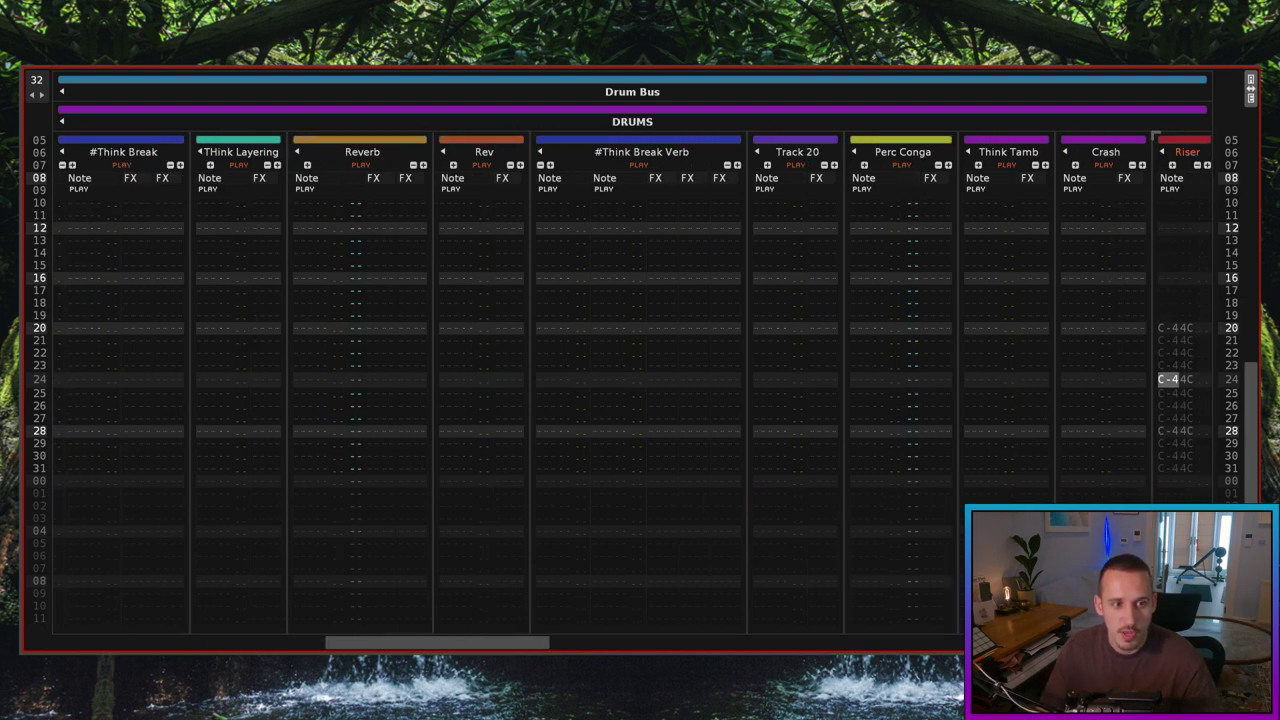
{"action": "key", "text": "ctrl+Down"}
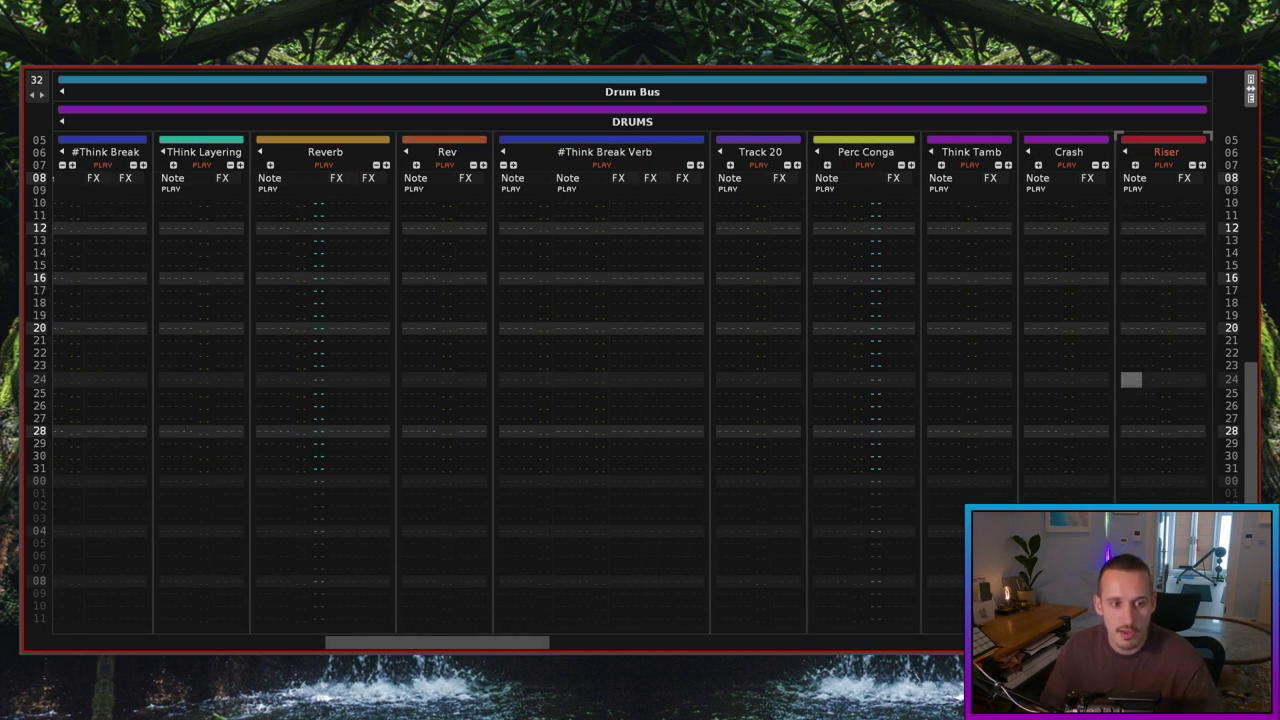
{"action": "key", "text": "ctrl+Up"}
{"action": "left_click", "coordinate": [1126, 357]}
{"action": "scroll", "coordinate": [1072, 348], "scroll_direction": "right", "scroll_amount": 2}
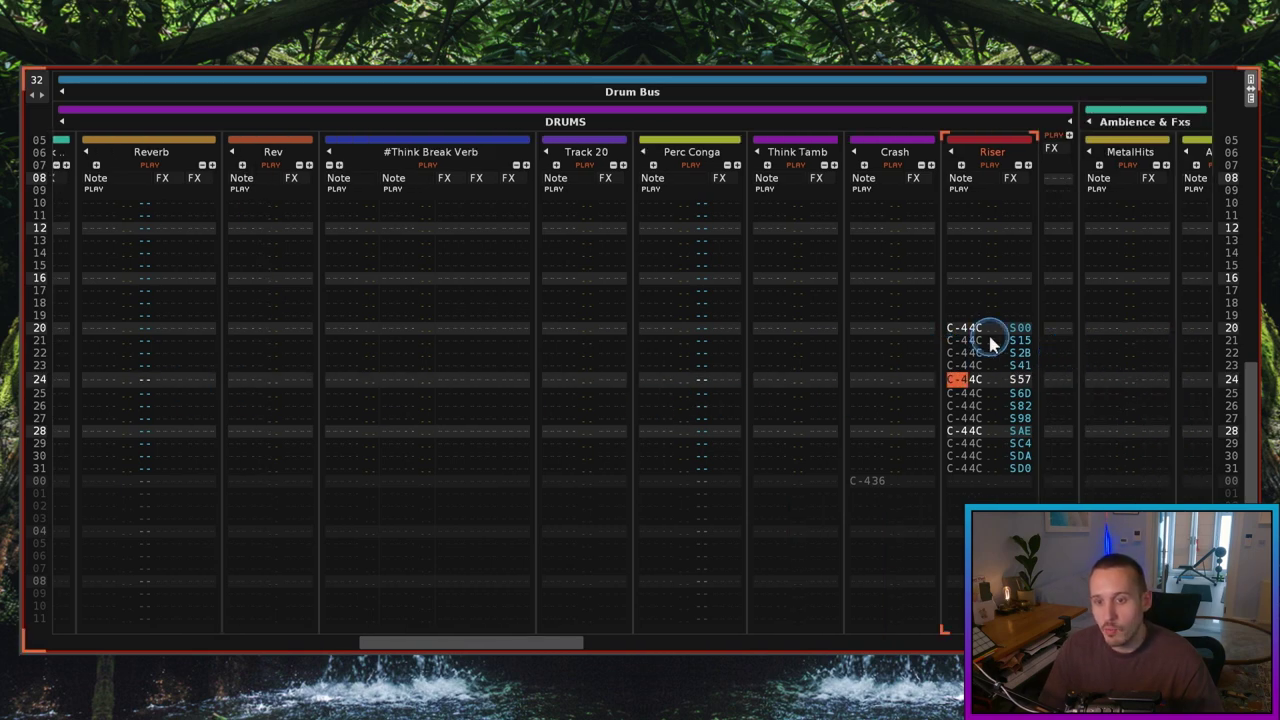
{"action": "scroll", "coordinate": [990, 340], "scroll_direction": "up", "scroll_amount": 4}
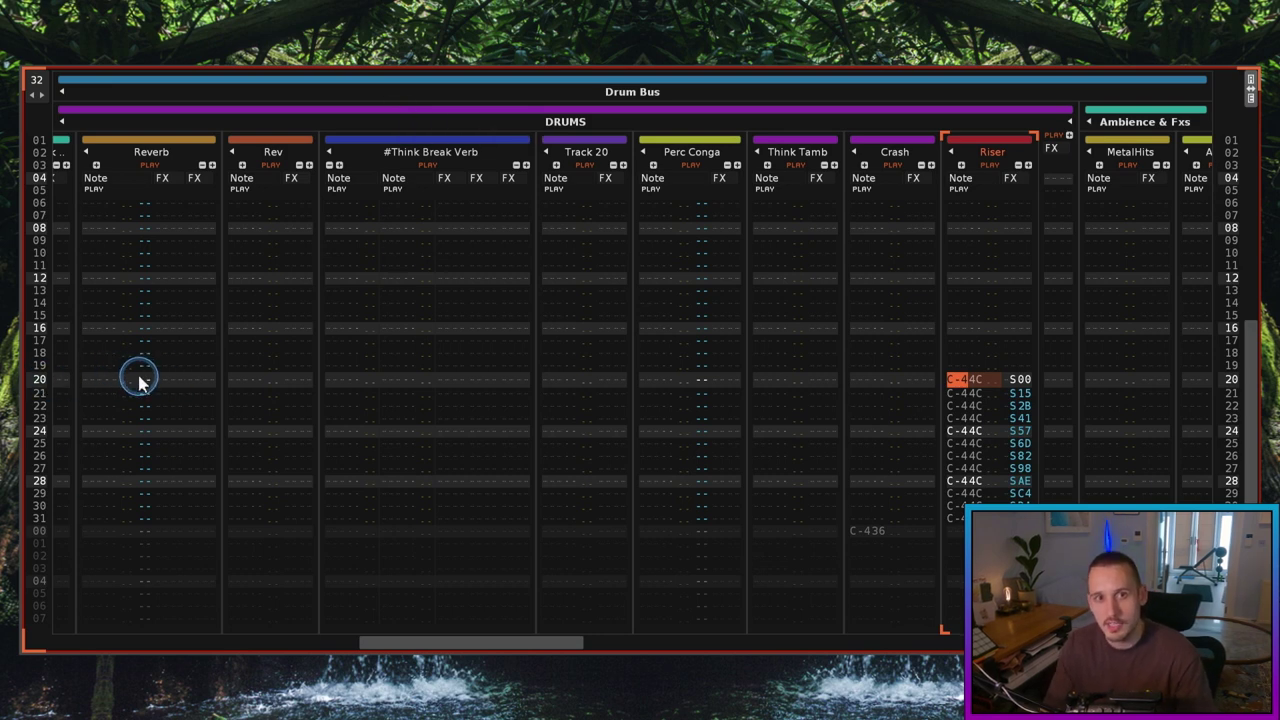
{"action": "scroll", "coordinate": [1032, 448], "scroll_direction": "right", "scroll_amount": 3}
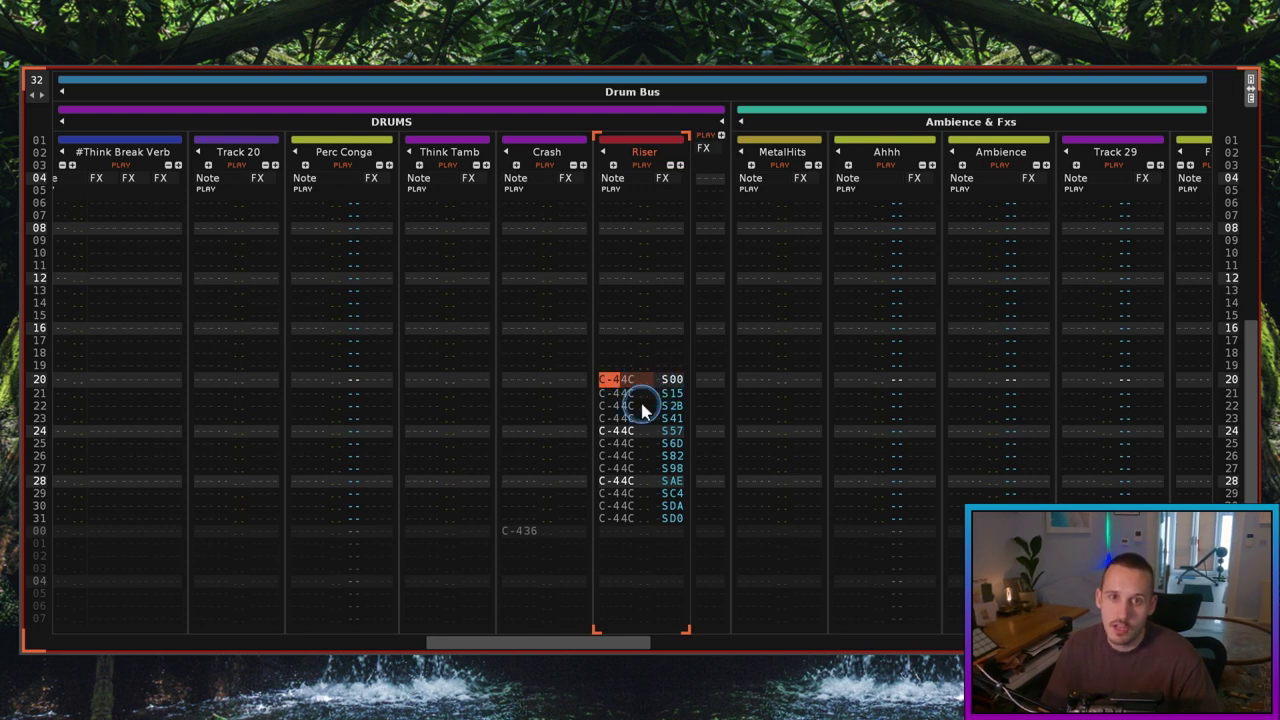
Solo the Riser track, audition its stepped offsets, and bring the other tracks back in
{"action": "left_click", "coordinate": [643, 164]}
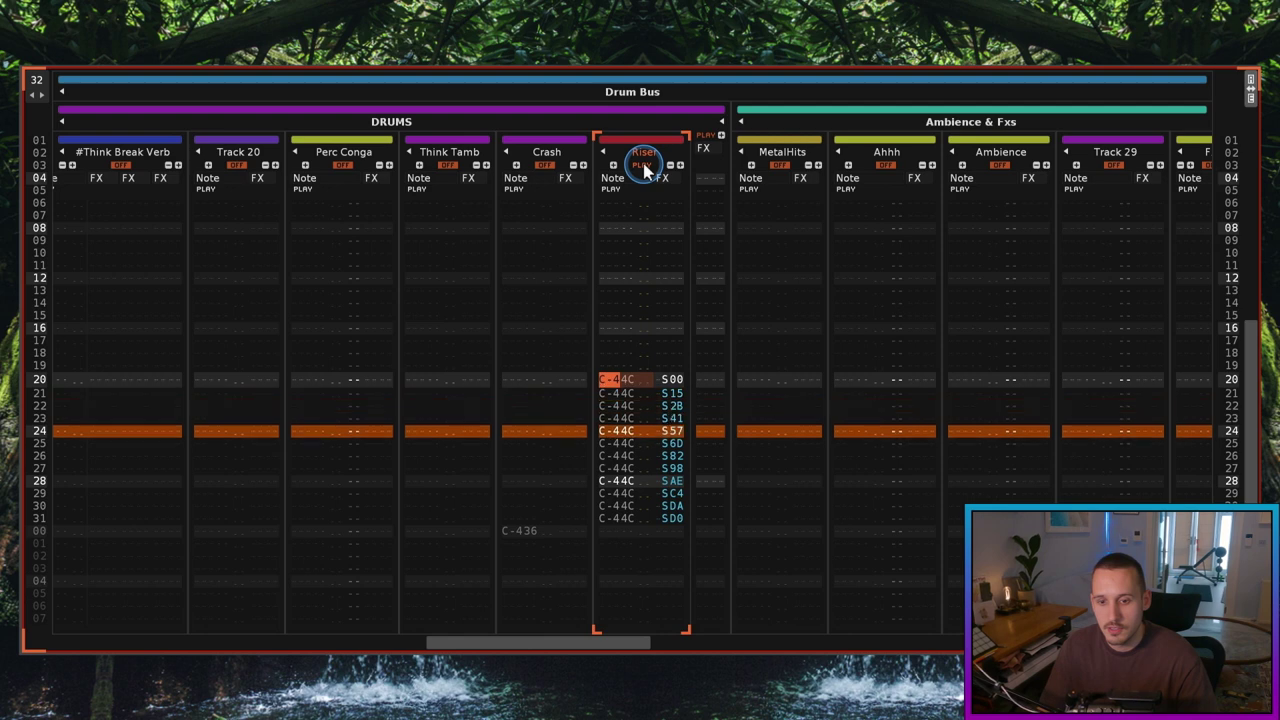
{"action": "key", "text": "space"}
{"action": "left_click", "coordinate": [644, 166]}
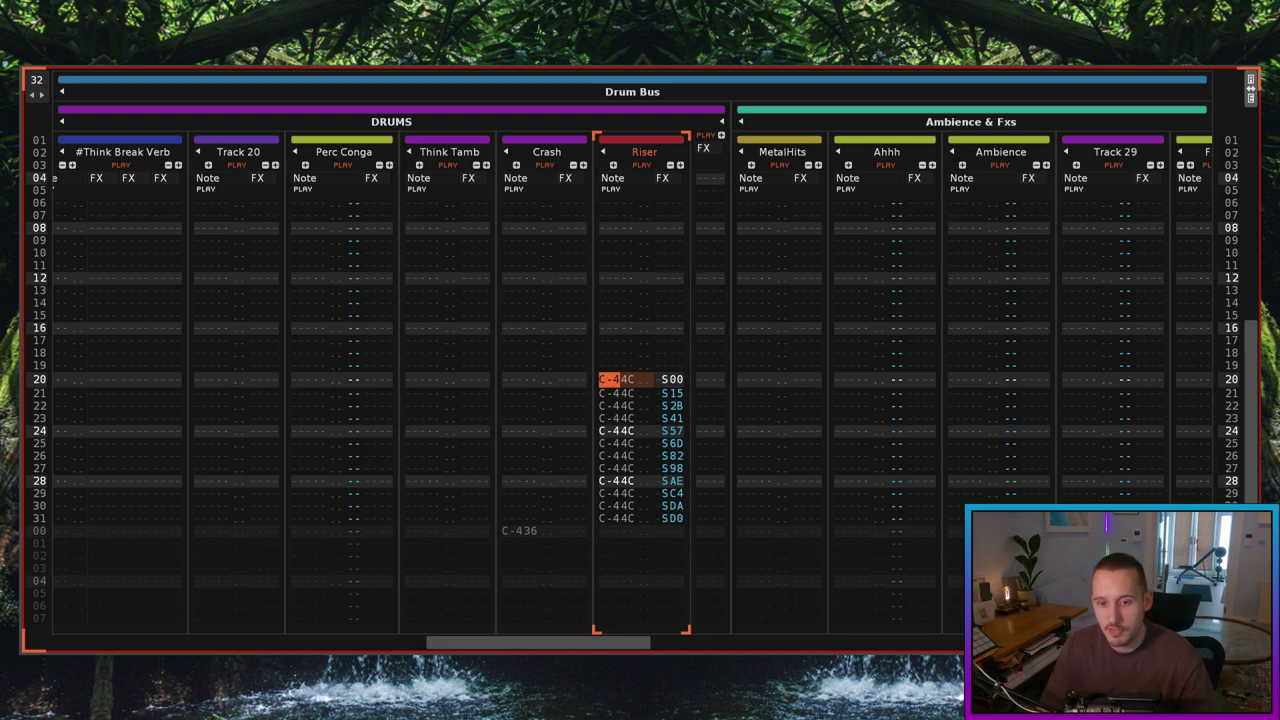
Select the Riser track's Sxx offset commands from line 20 through line 31 and audition the passage
{"action": "left_click", "coordinate": [672, 380]}
{"action": "key", "text": "shift+Down"}
{"action": "key", "text": "shift+Down"}
{"action": "key", "text": "shift+Down"}
{"action": "key", "text": "shift+Down"}
{"action": "key", "text": "shift+Down"}
{"action": "key", "text": "shift+Down"}
{"action": "key", "text": "shift+Down"}
{"action": "key", "text": "shift+Down"}
{"action": "key", "text": "shift+Down"}
{"action": "key", "text": "shift+Down"}
{"action": "key", "text": "shift+Down"}
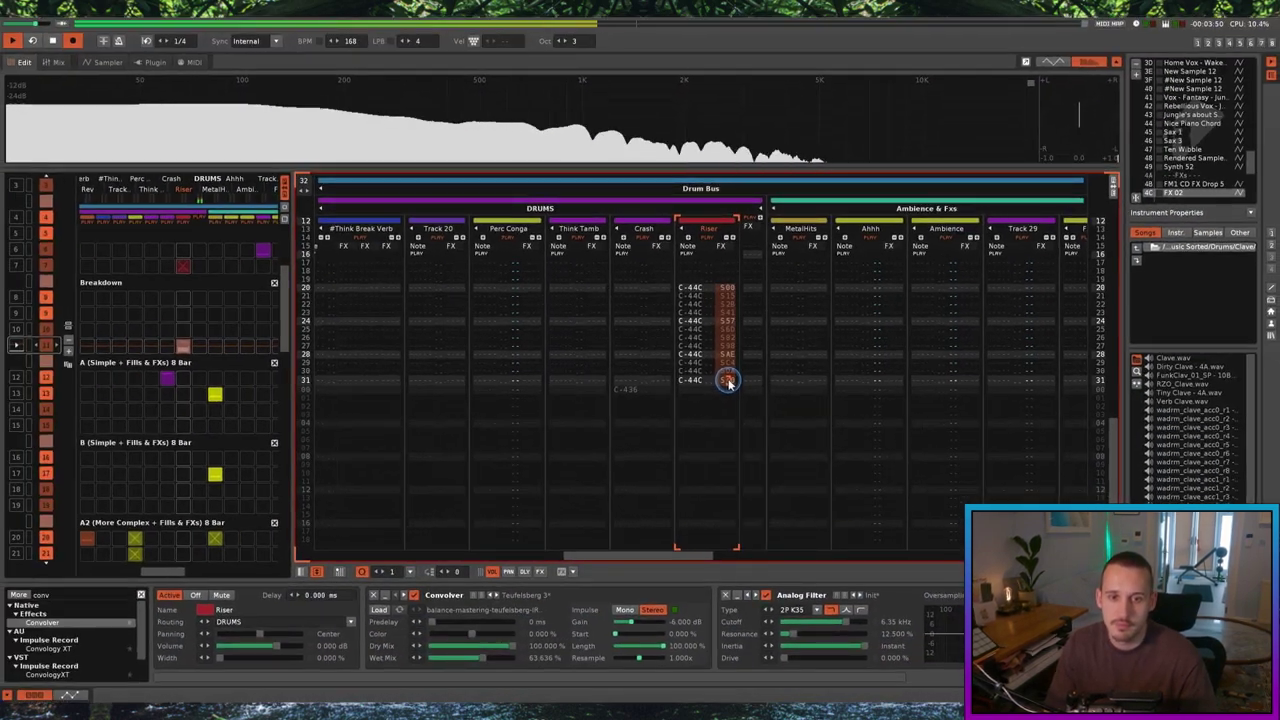
{"action": "key", "text": "space"}
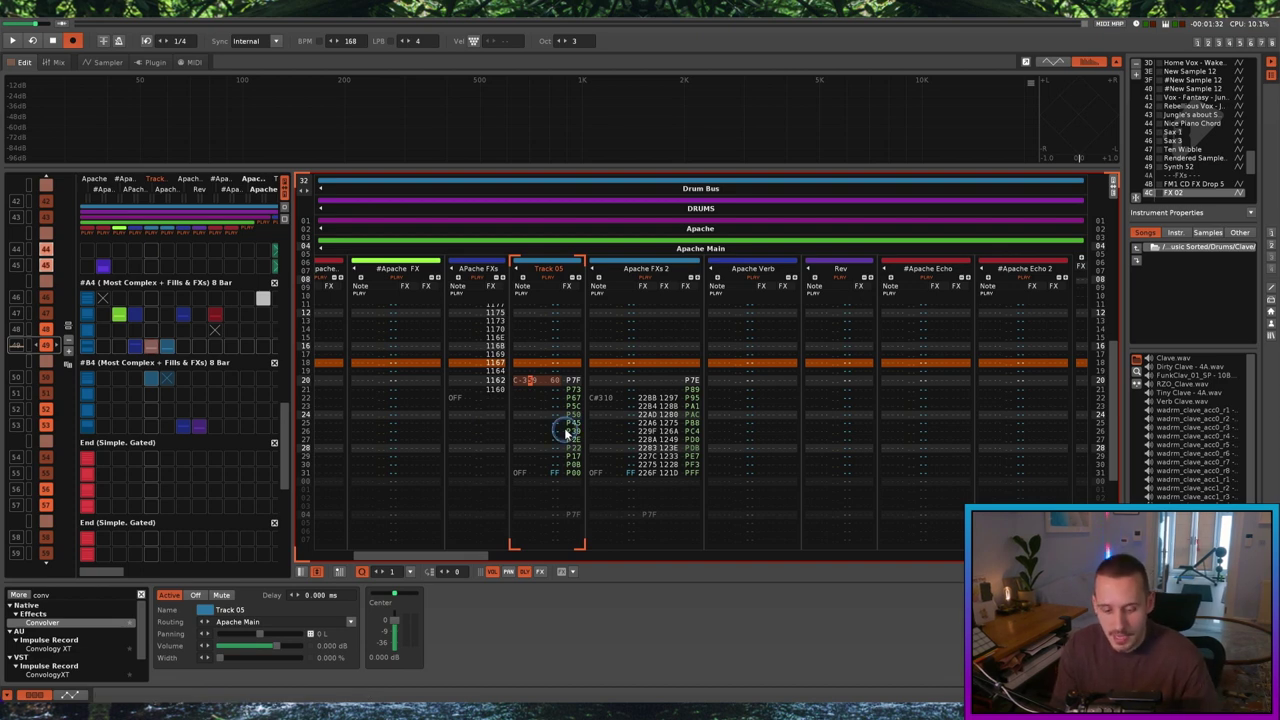
Audition Track 05 around line 20 and inspect the forward-looped waveform of its rendered sample
{"action": "key", "text": "Return"}
{"action": "key", "text": "Return"}
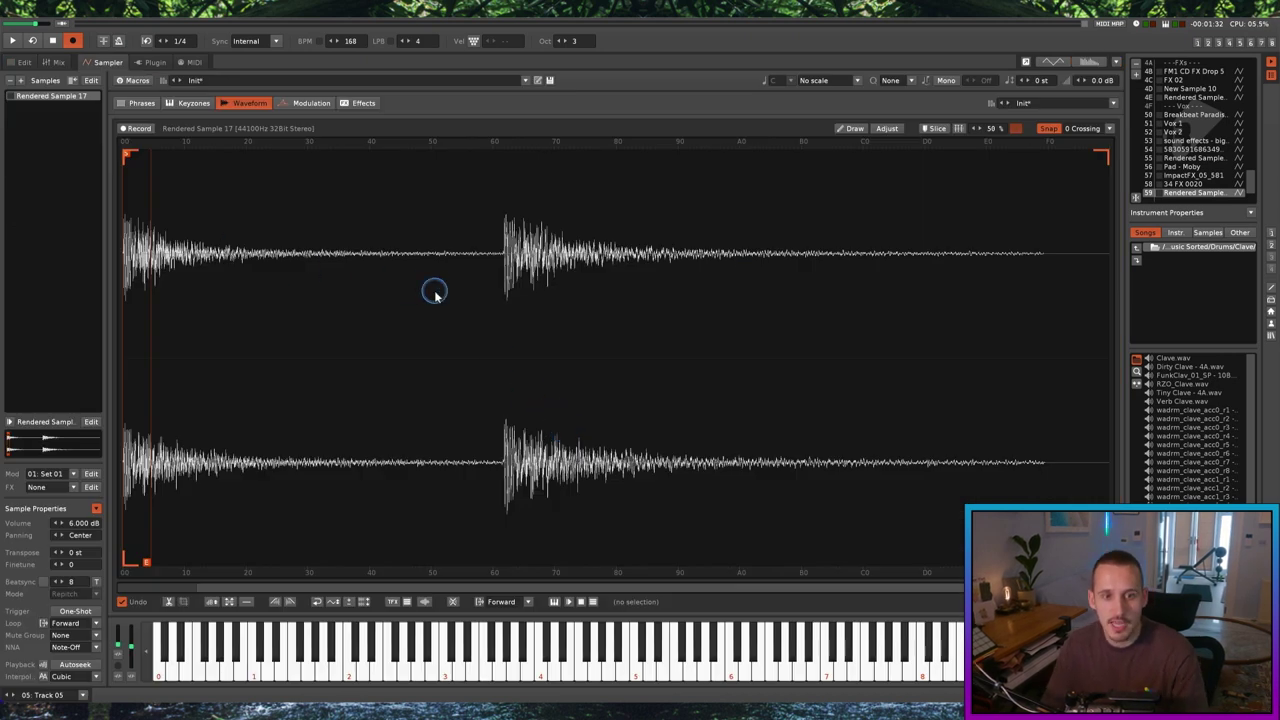
{"action": "key", "text": "q"}
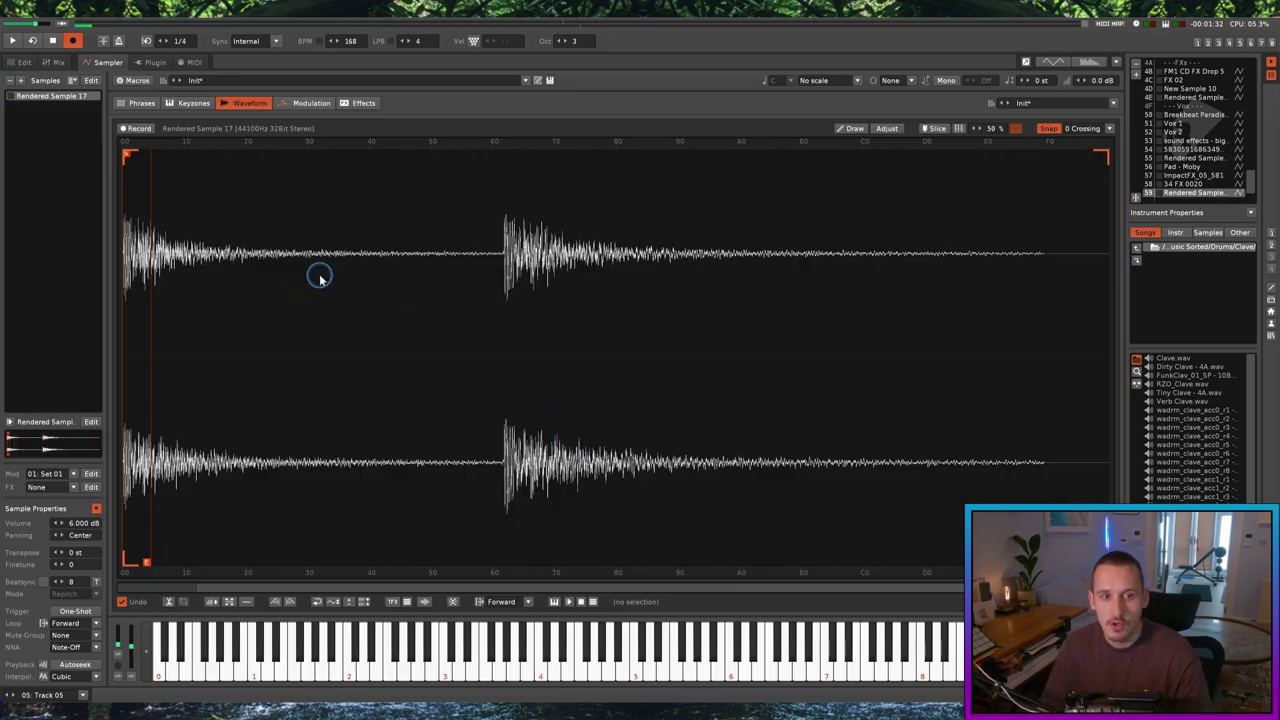
{"action": "left_click", "coordinate": [22, 62]}
Audition the APache FXs track's C-4 note on line 08 in solo and play back Rendered Sample 17 from its waveform view
{"action": "scroll", "coordinate": [486, 329], "scroll_direction": "up", "scroll_amount": 3}
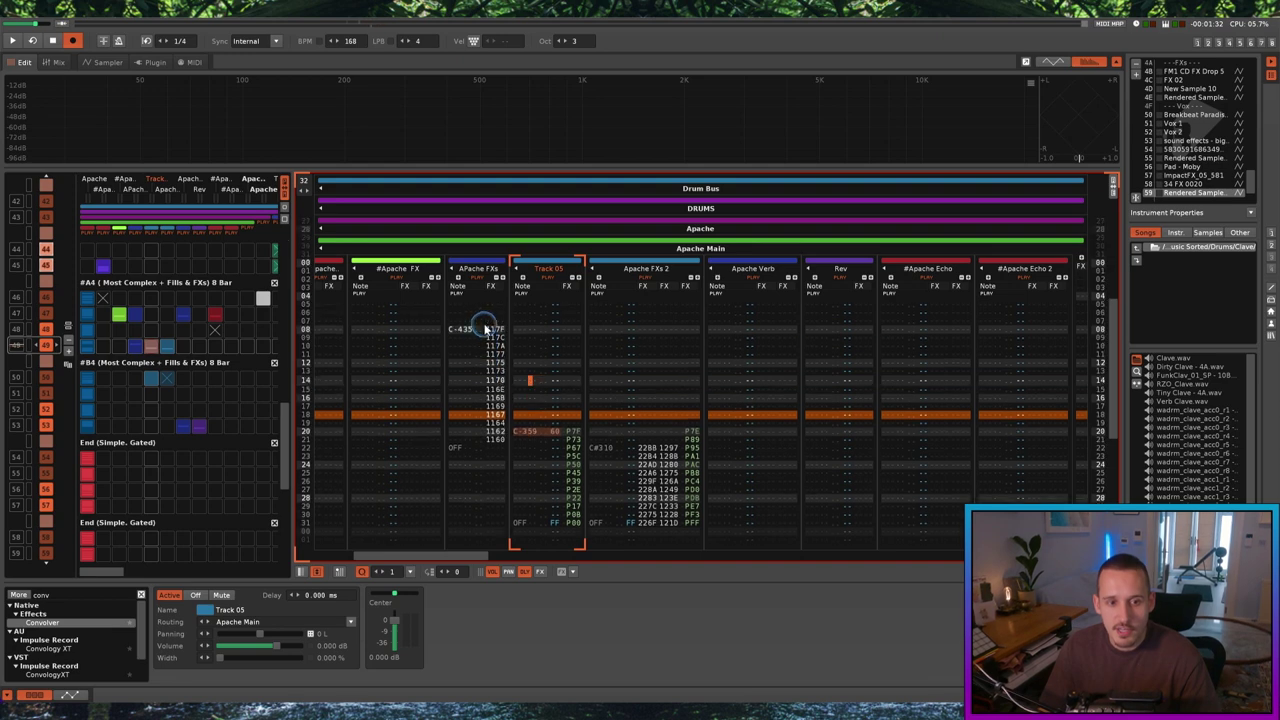
{"action": "left_click", "coordinate": [455, 329]}
{"action": "right_click", "coordinate": [477, 279]}
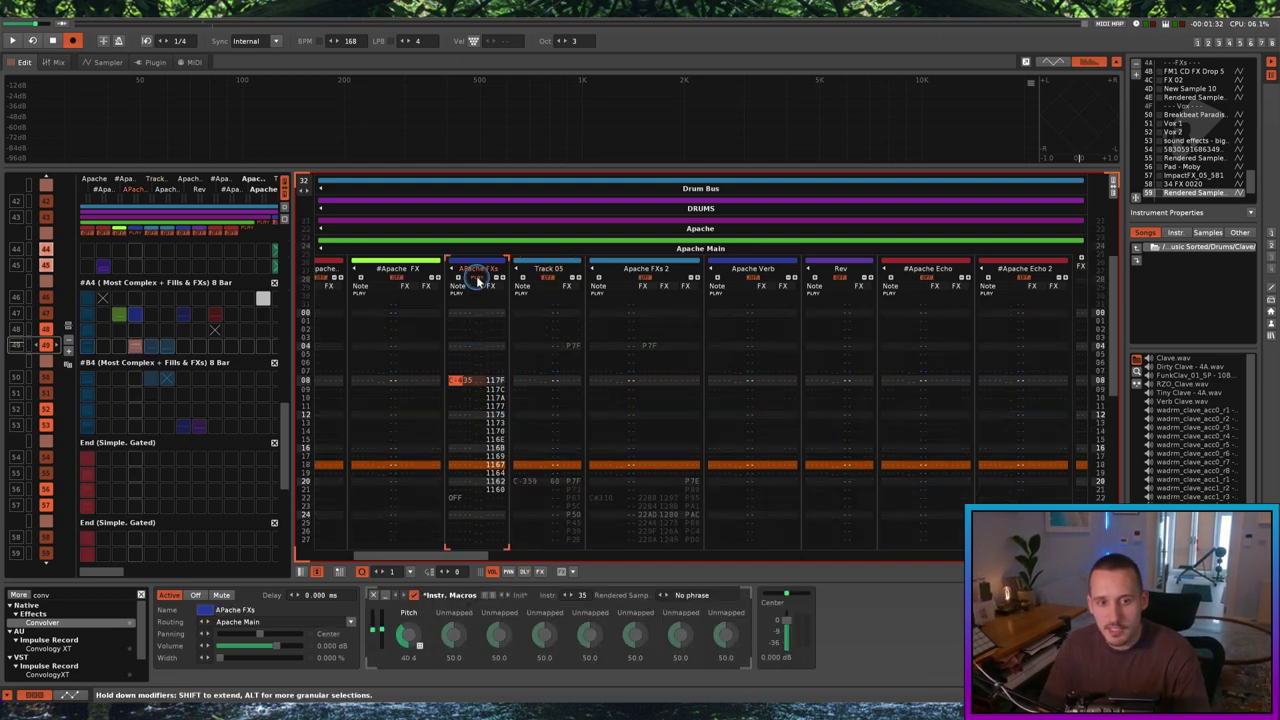
{"action": "key", "text": "Return"}
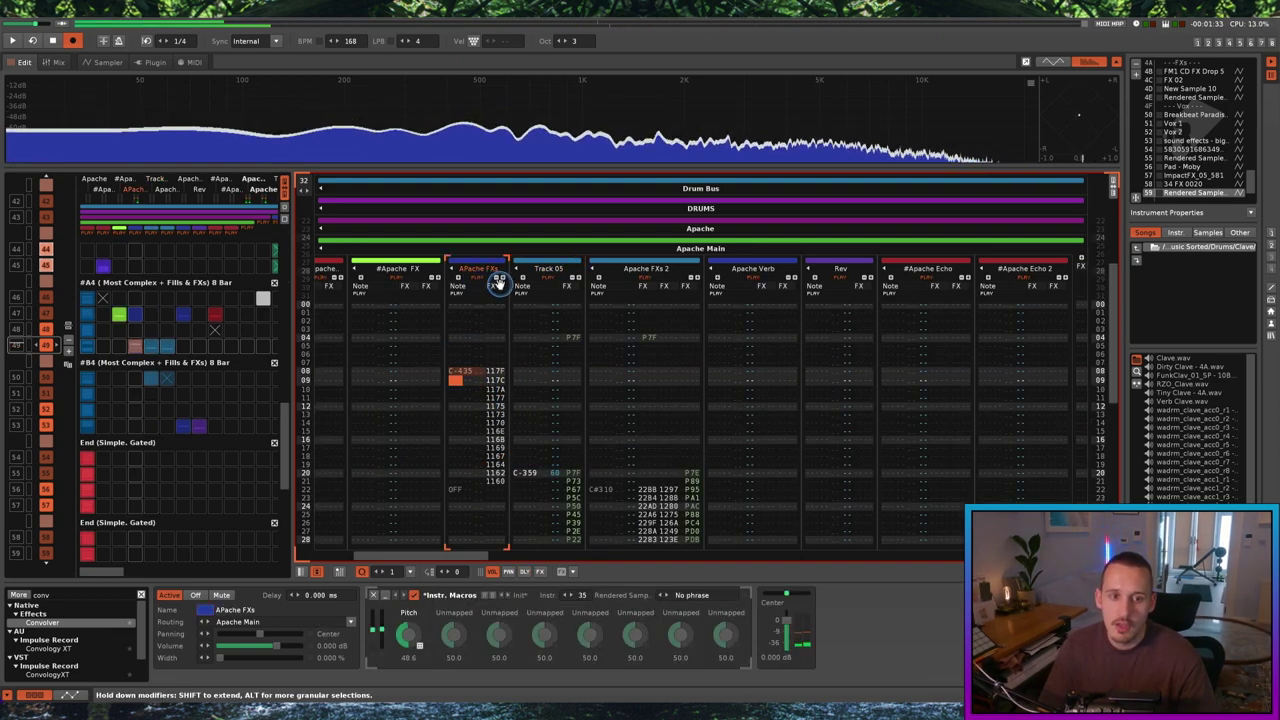
{"action": "left_click", "coordinate": [104, 62]}
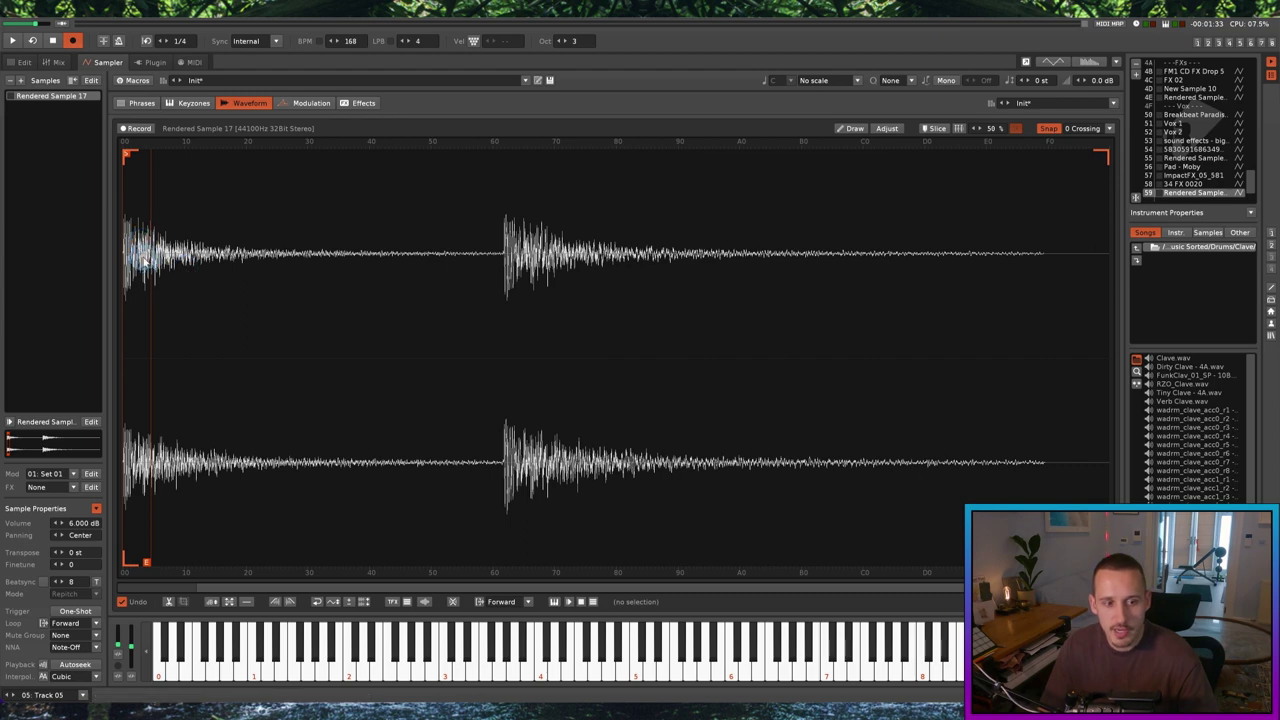
{"action": "key", "text": "q"}
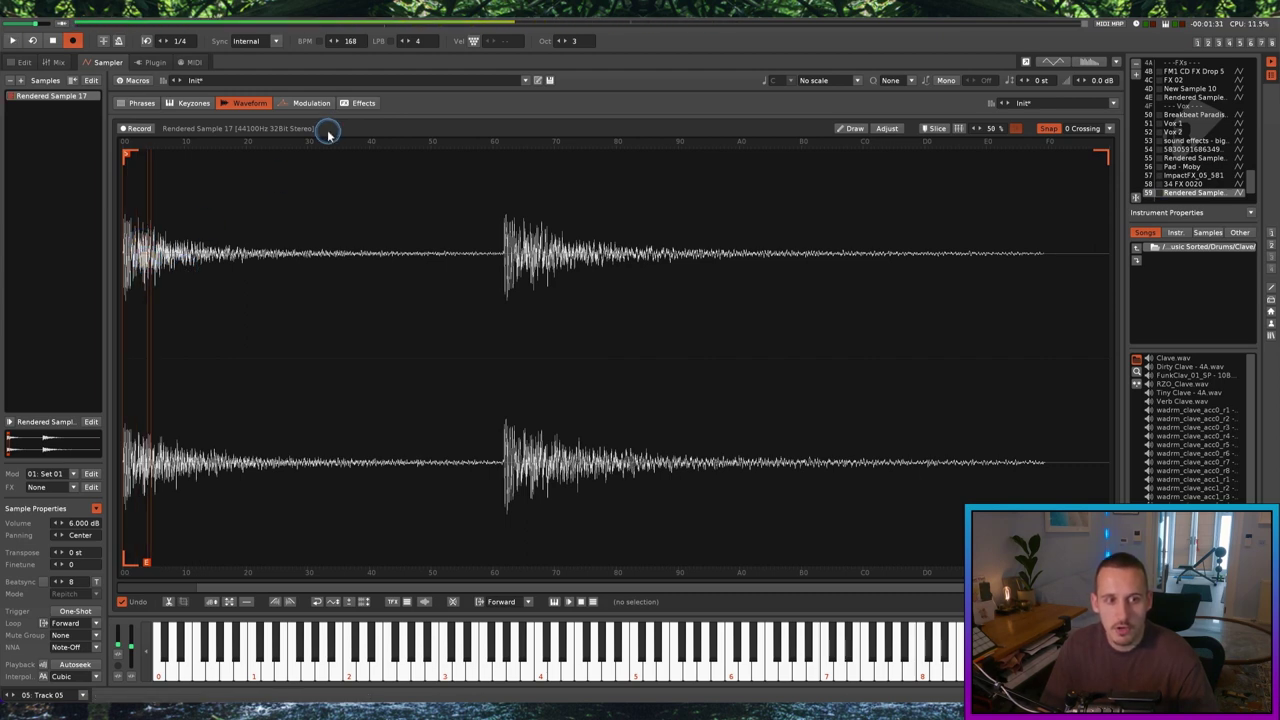
Inspect the volume, frequency and pitch modulation envelopes of Rendered Sample 17
{"action": "left_click", "coordinate": [308, 104]}
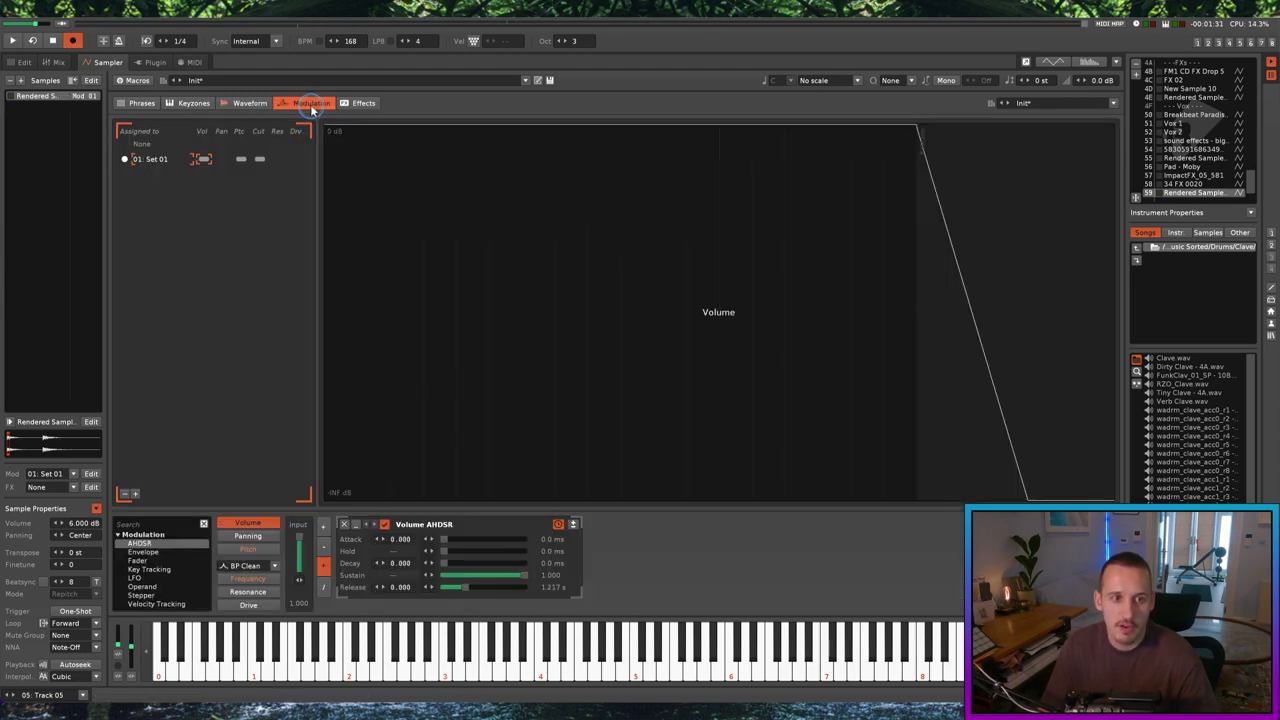
{"action": "left_click", "coordinate": [248, 579]}
{"action": "key", "text": "q"}
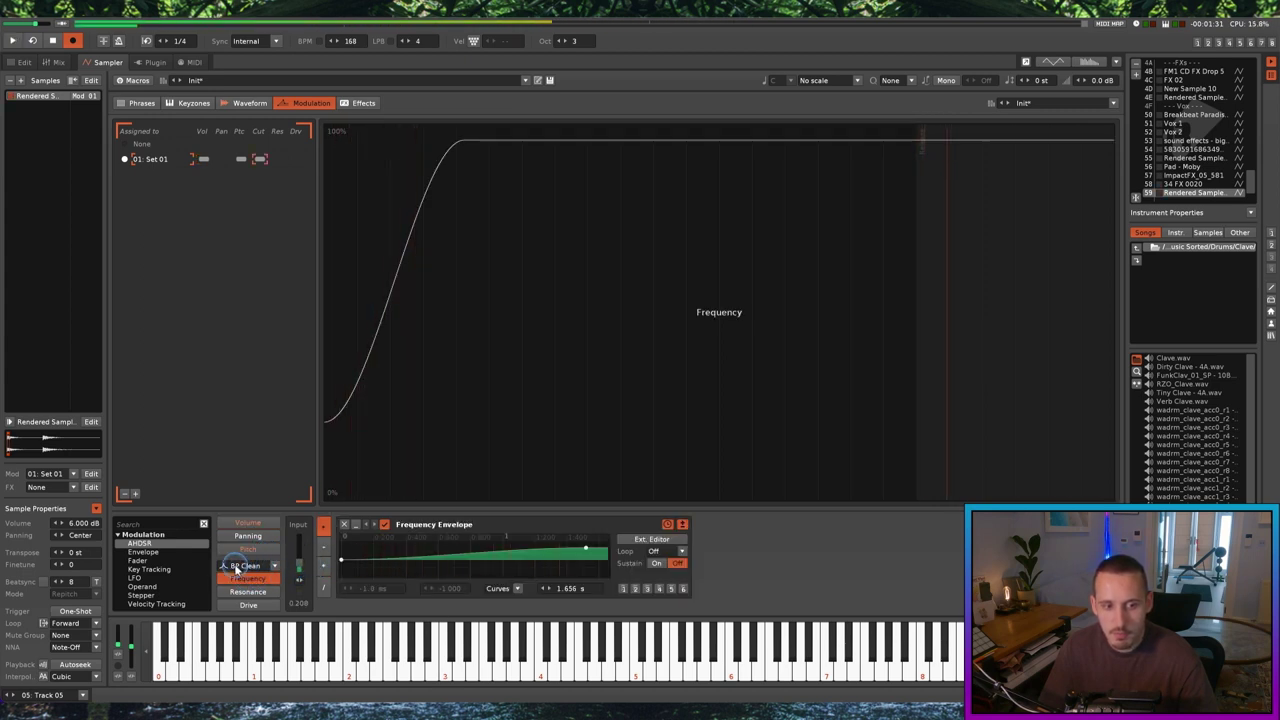
{"action": "left_click", "coordinate": [270, 552]}
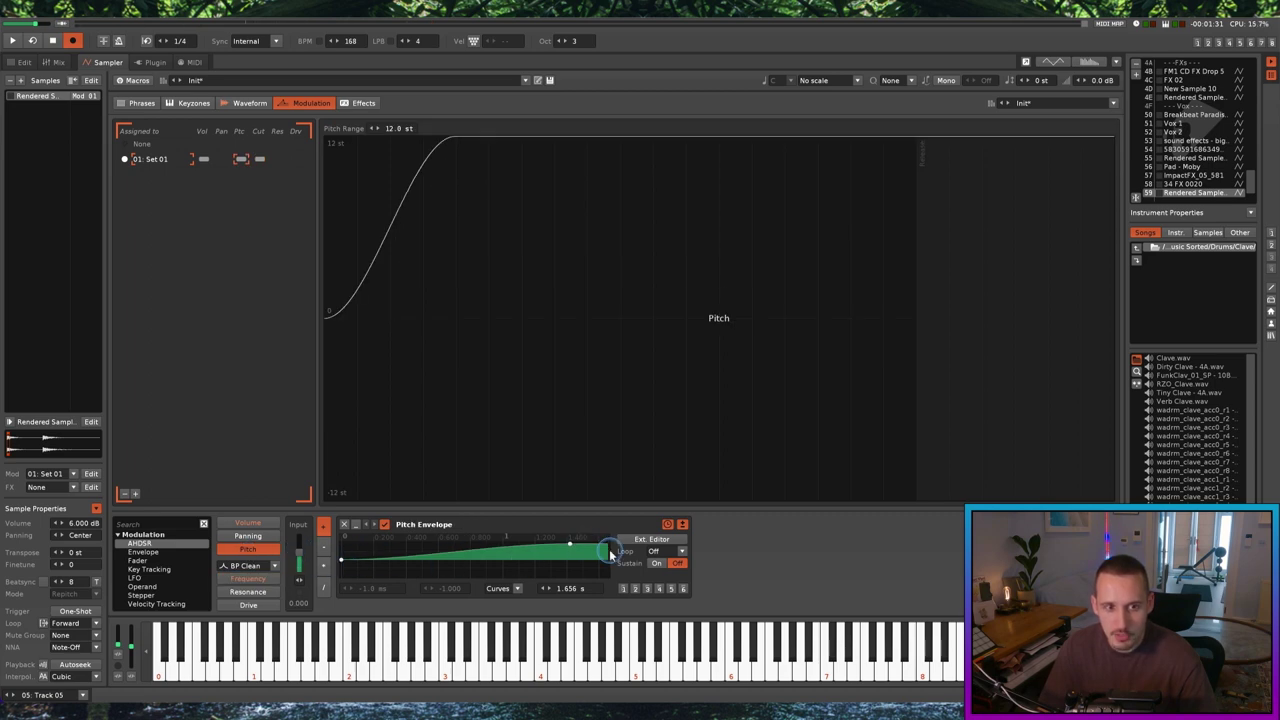
Return to the pattern, enable the Apache FXs 2 track beside Track 05, and audition both from line 20
{"action": "left_click", "coordinate": [18, 61]}
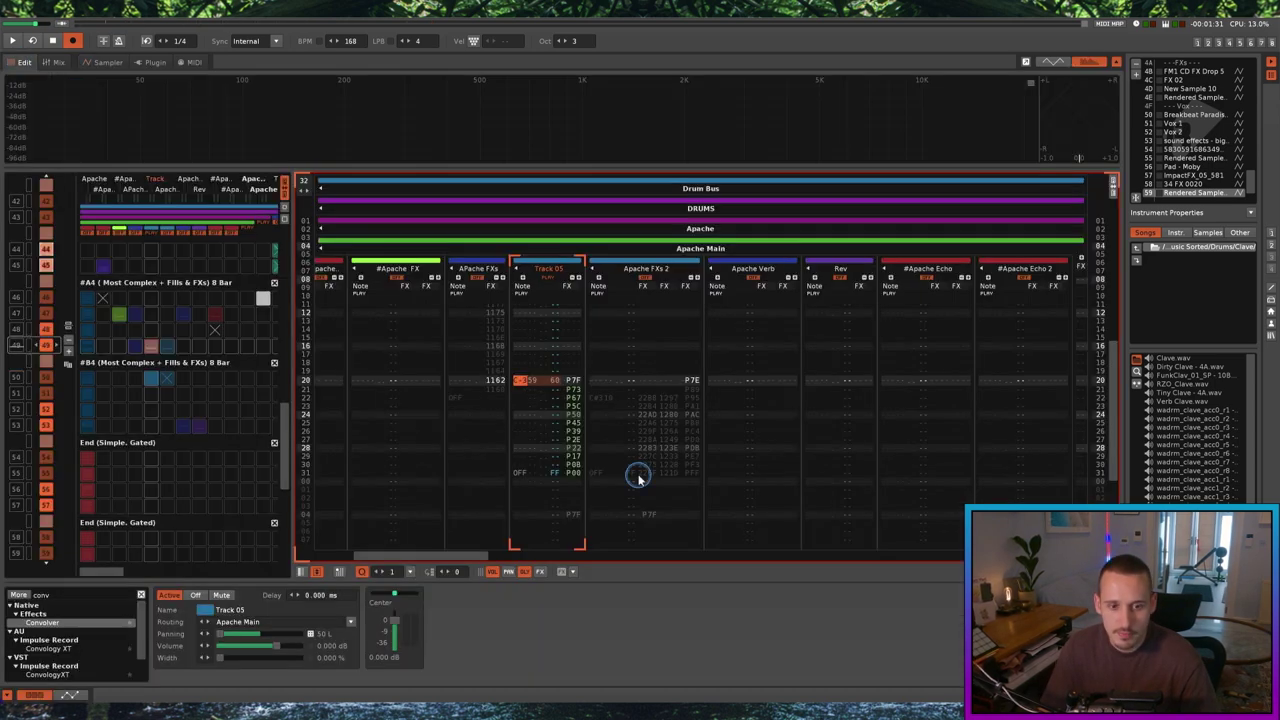
{"action": "left_click", "coordinate": [572, 391]}
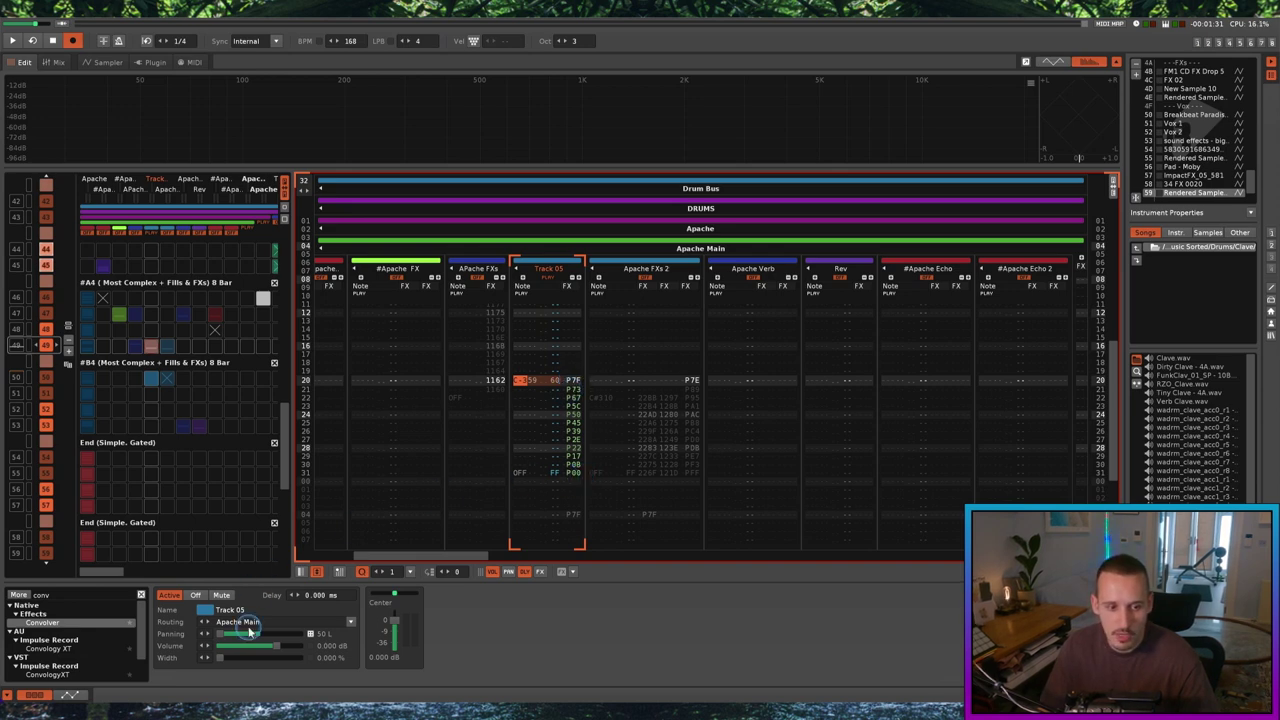
{"action": "left_click", "coordinate": [645, 278]}
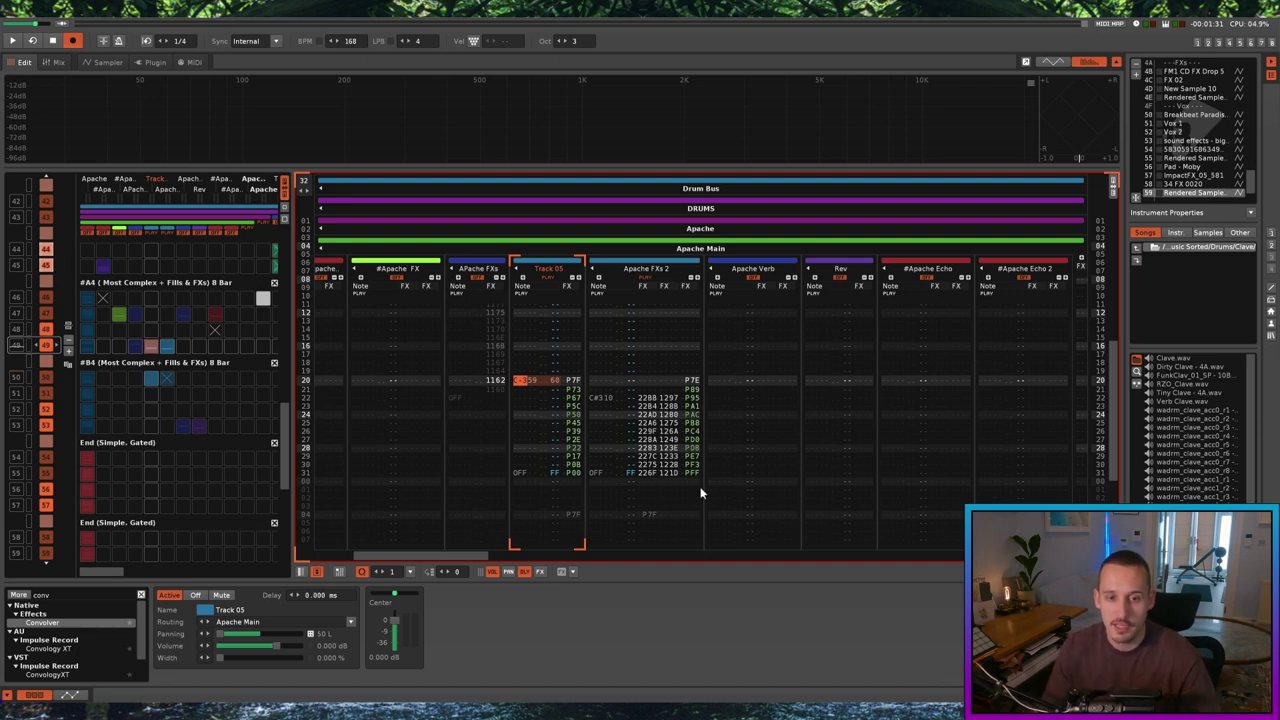
{"action": "left_click", "coordinate": [721, 403]}
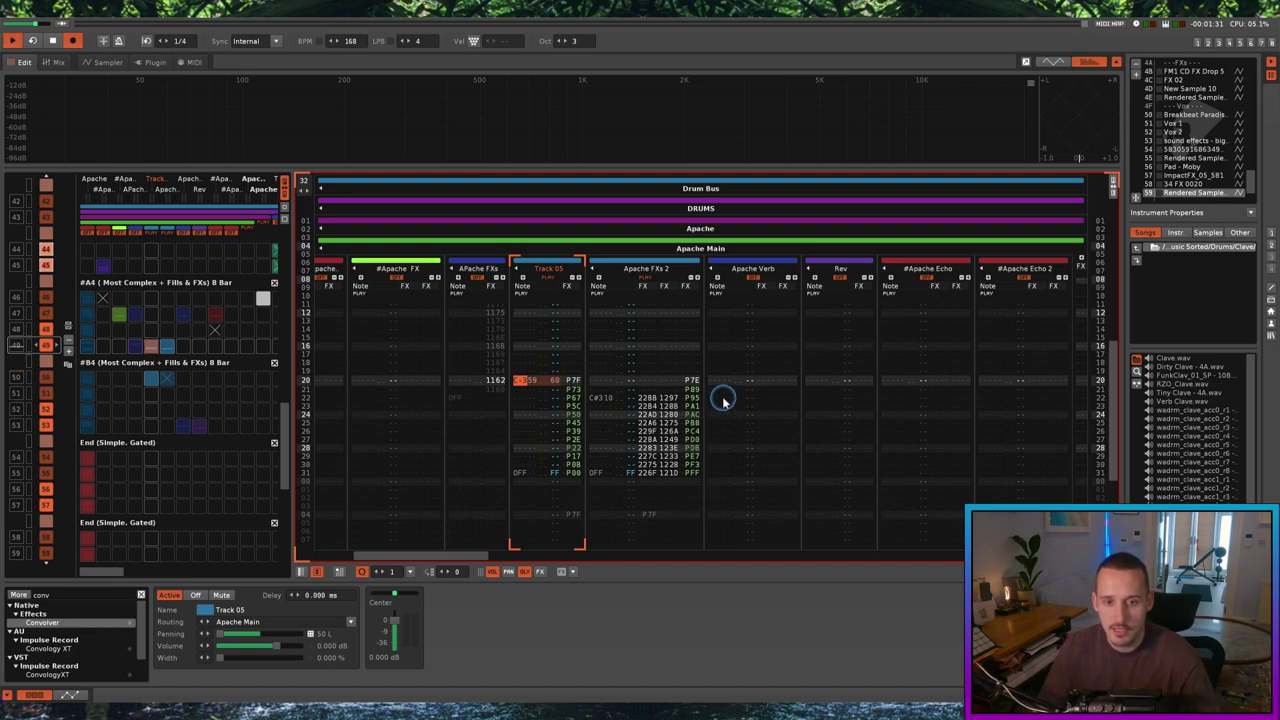
{"action": "key", "text": "Return"}
{"action": "key", "text": "Return"}
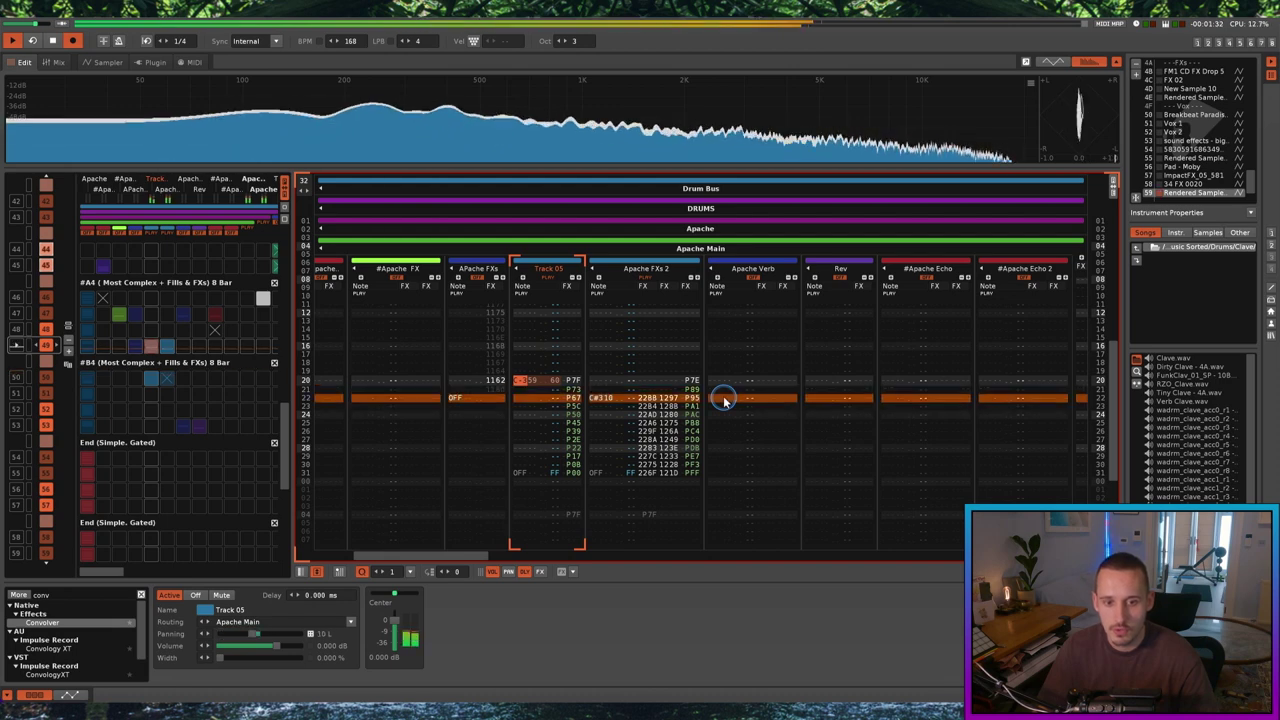
{"action": "key", "text": "space"}
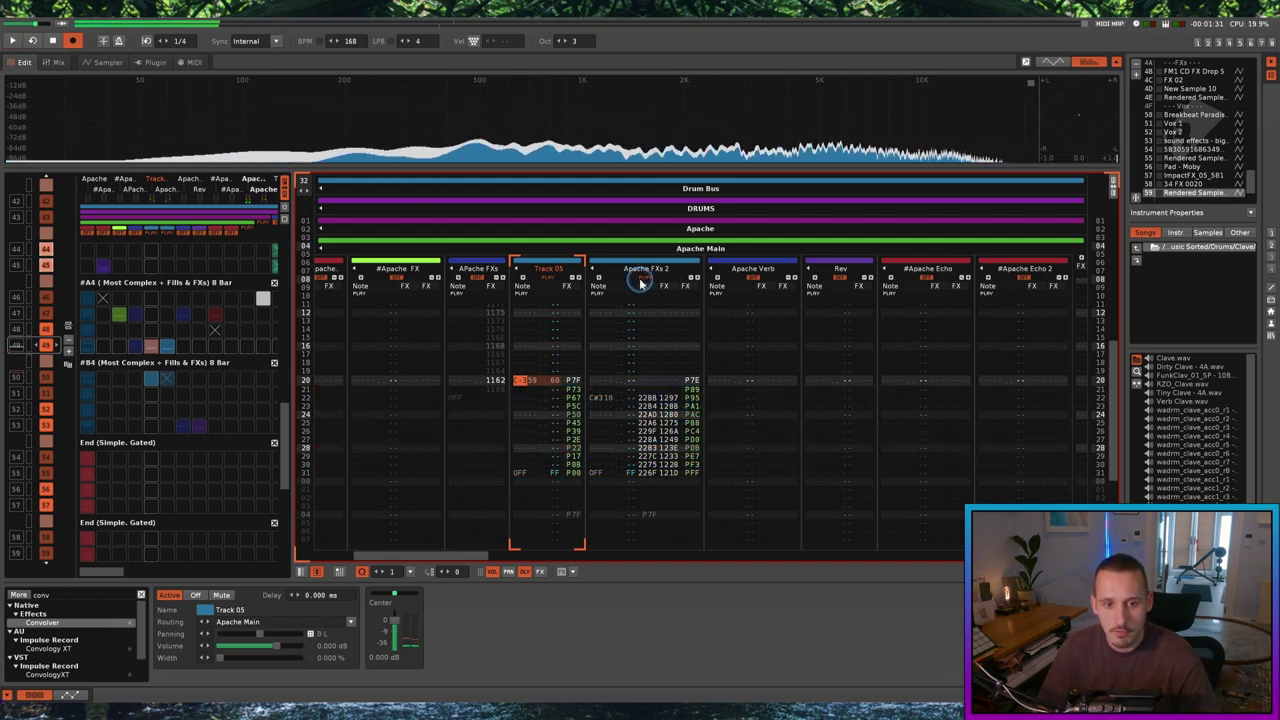
Audition the full mix, start the Apache FXs 2 C#3 note of instrument 10 on line 20, and copy its effect commands up there
{"action": "key", "text": "space"}
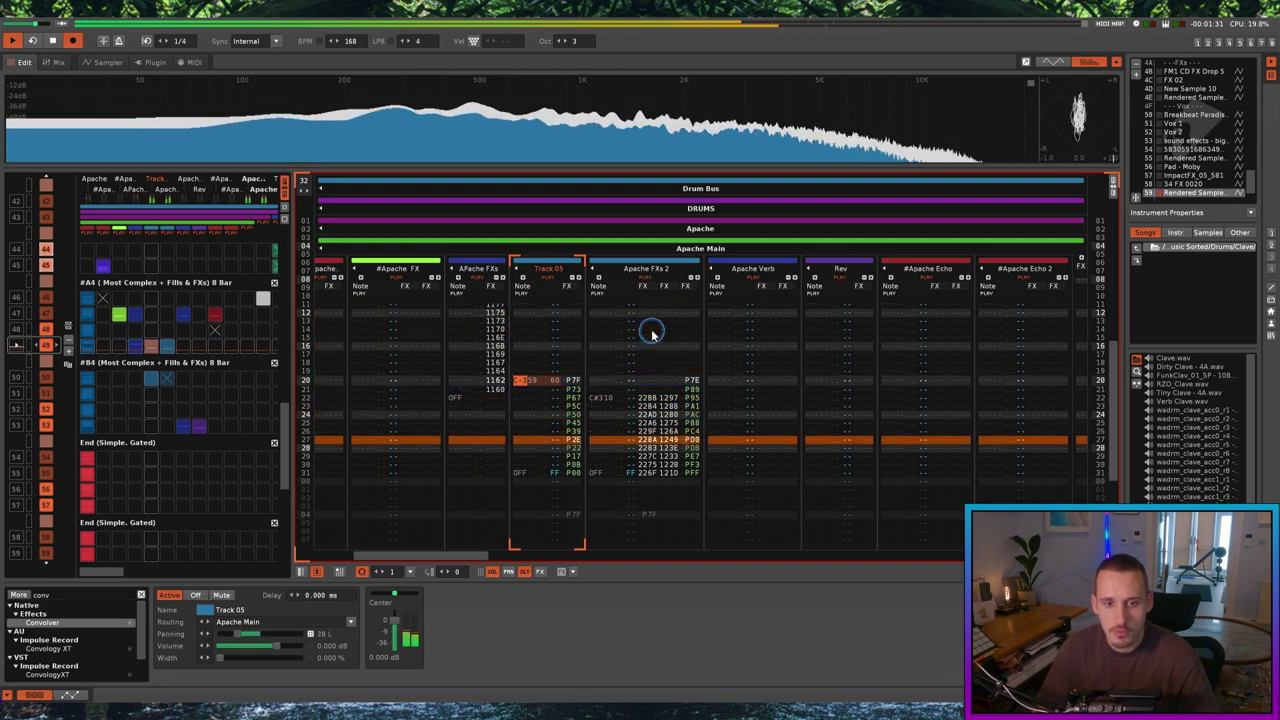
{"action": "left_click", "coordinate": [612, 366]}
{"action": "key", "text": "space"}
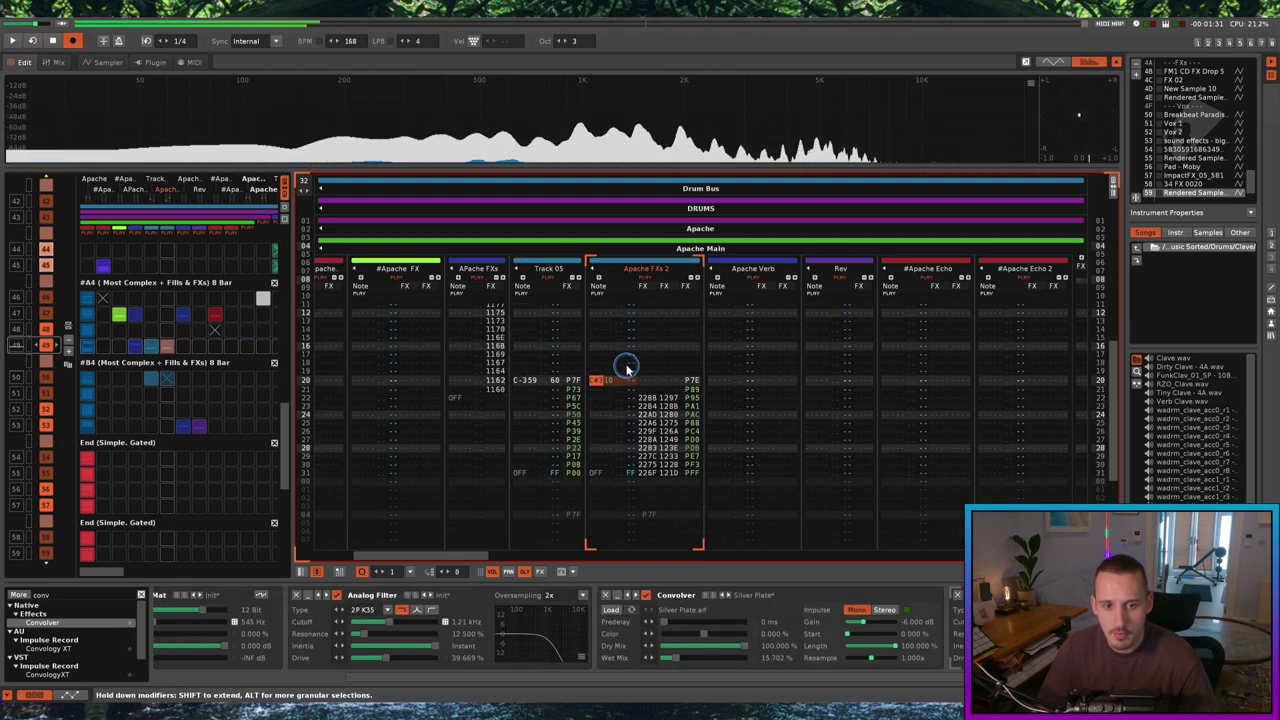
{"action": "key", "text": "space"}
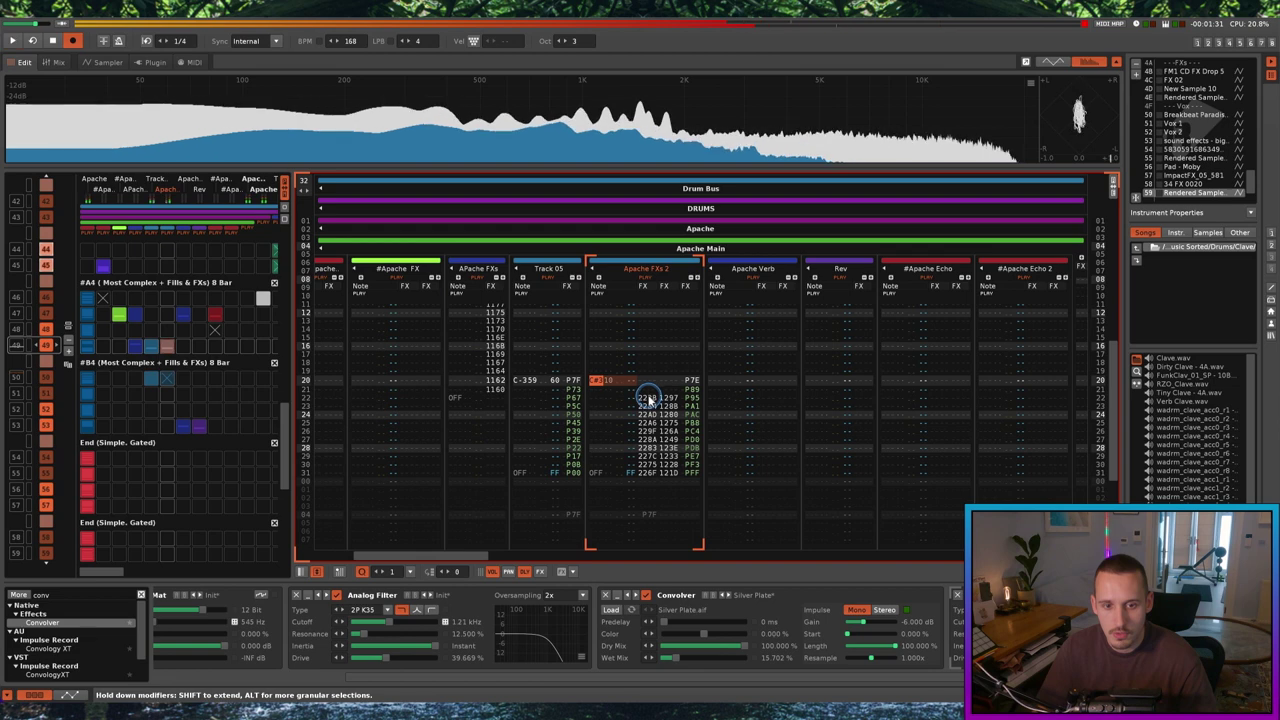
{"action": "left_click", "coordinate": [646, 381]}
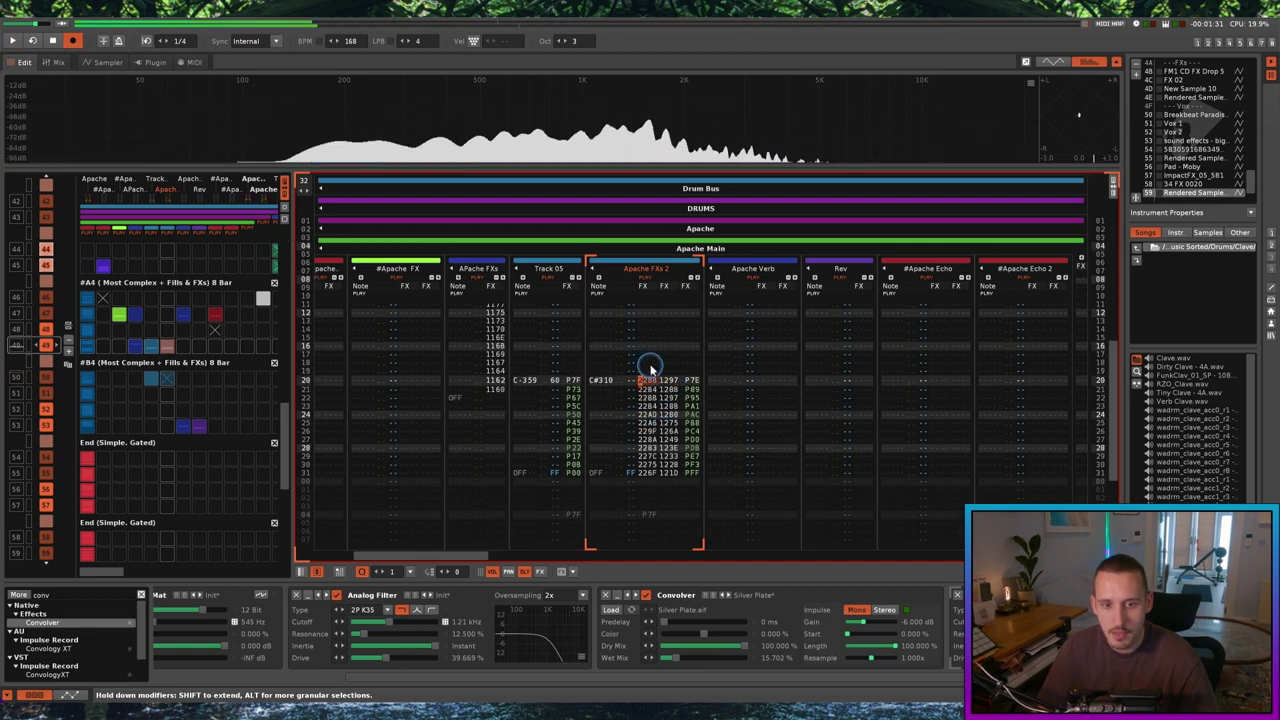
Examine the forward loop region at the start of Rendered Sample 17's waveform and play it back with the song
{"action": "left_click", "coordinate": [108, 62]}
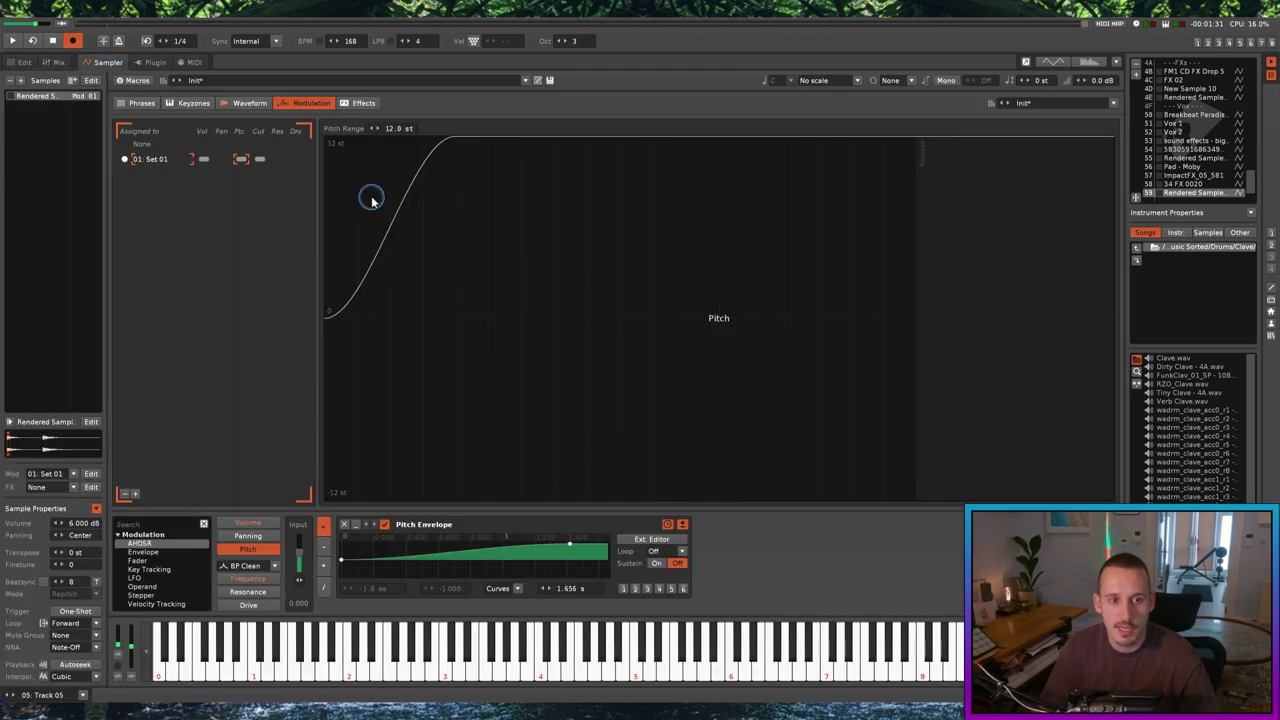
{"action": "left_click", "coordinate": [249, 103]}
{"action": "scroll", "coordinate": [153, 364], "scroll_direction": "up", "scroll_amount": 3}
{"action": "scroll", "coordinate": [214, 349], "scroll_direction": "down", "scroll_amount": 5}
{"action": "scroll", "coordinate": [209, 394], "scroll_direction": "up", "scroll_amount": 1}
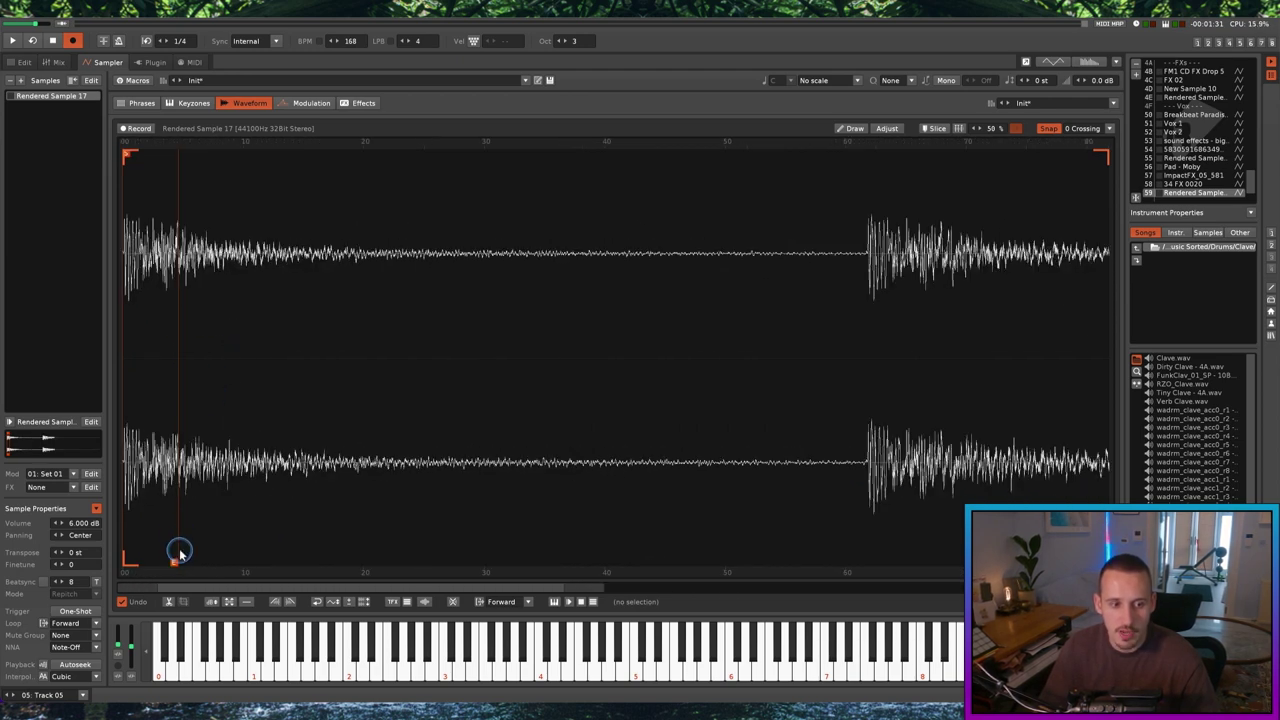
{"action": "key", "text": "space"}
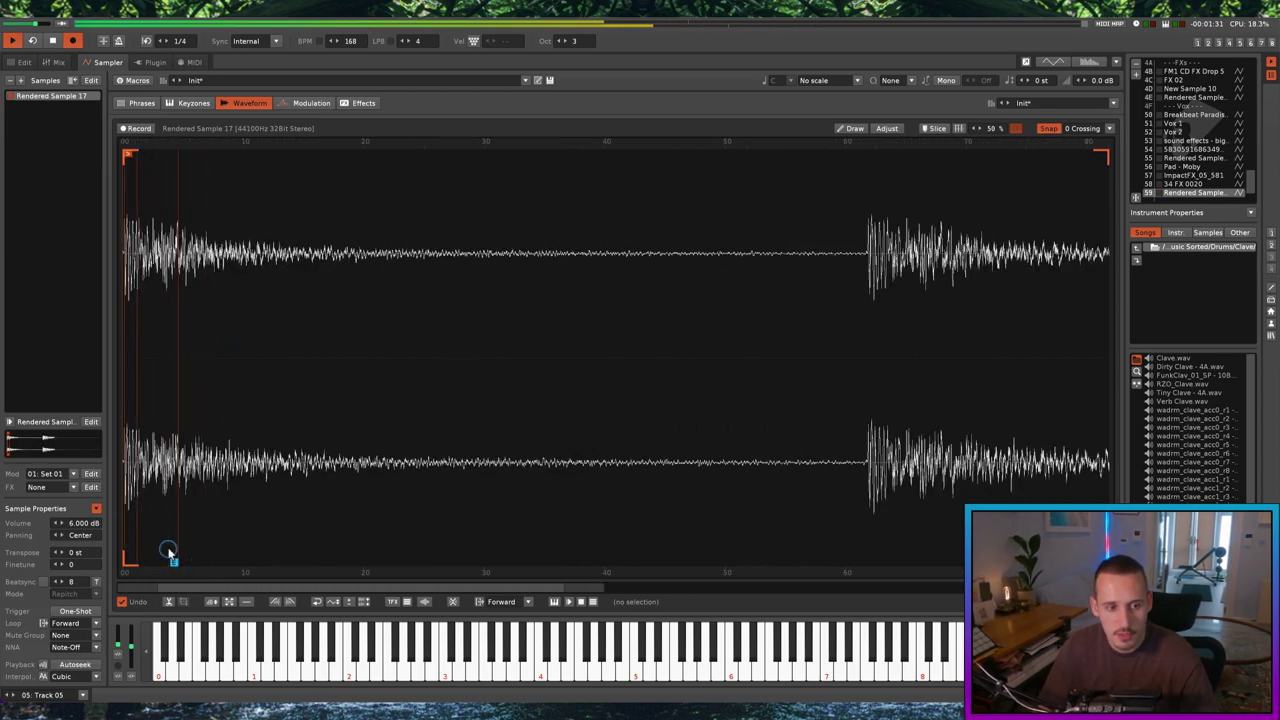
{"action": "key", "text": "space"}
Go back to the pattern holding the #Apache Gate notes and audition the repeated C-4 notes from line 32
{"action": "left_click", "coordinate": [24, 62]}
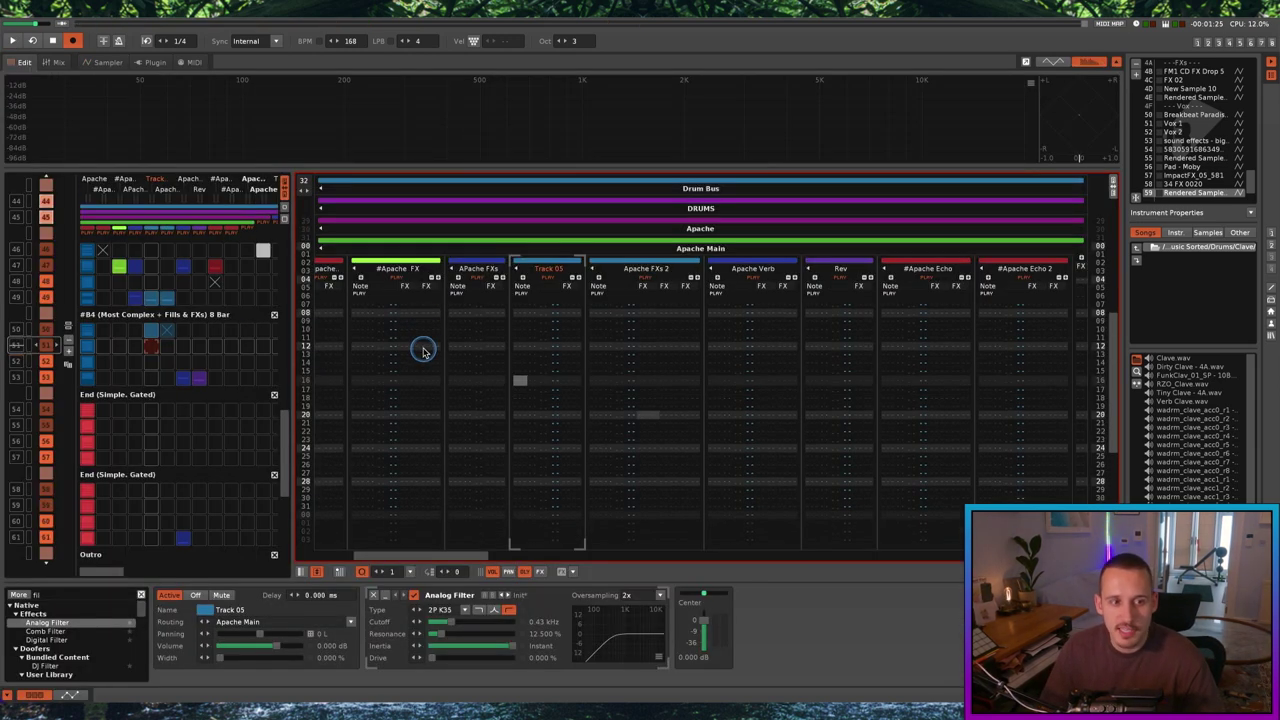
{"action": "scroll", "coordinate": [160, 317], "scroll_direction": "up", "scroll_amount": 4}
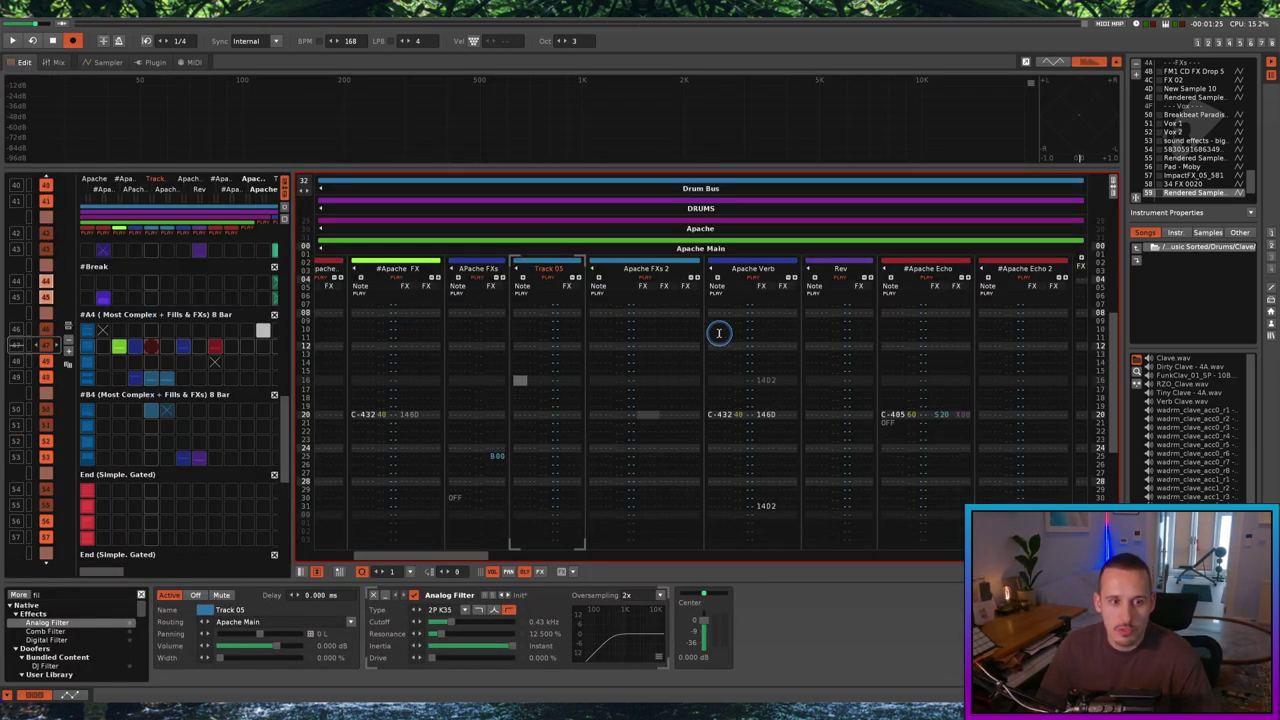
{"action": "scroll", "coordinate": [719, 333], "scroll_direction": "left", "scroll_amount": 2}
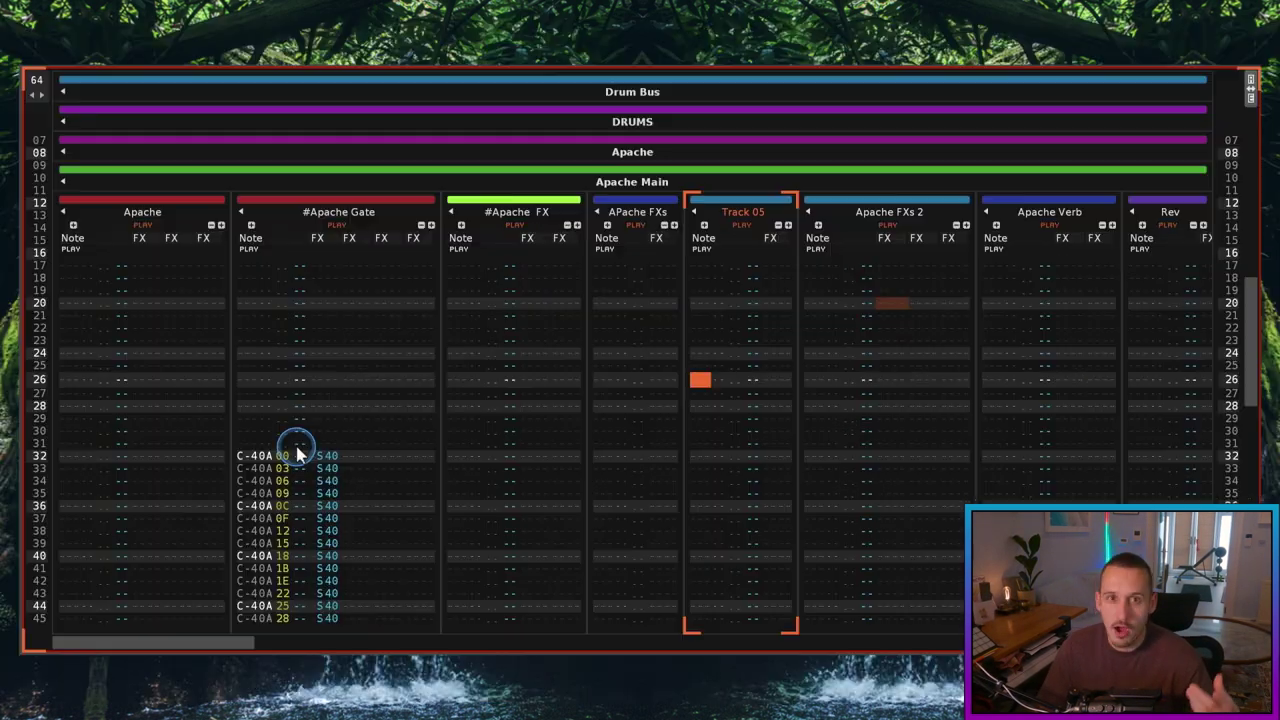
{"action": "left_click", "coordinate": [298, 452]}
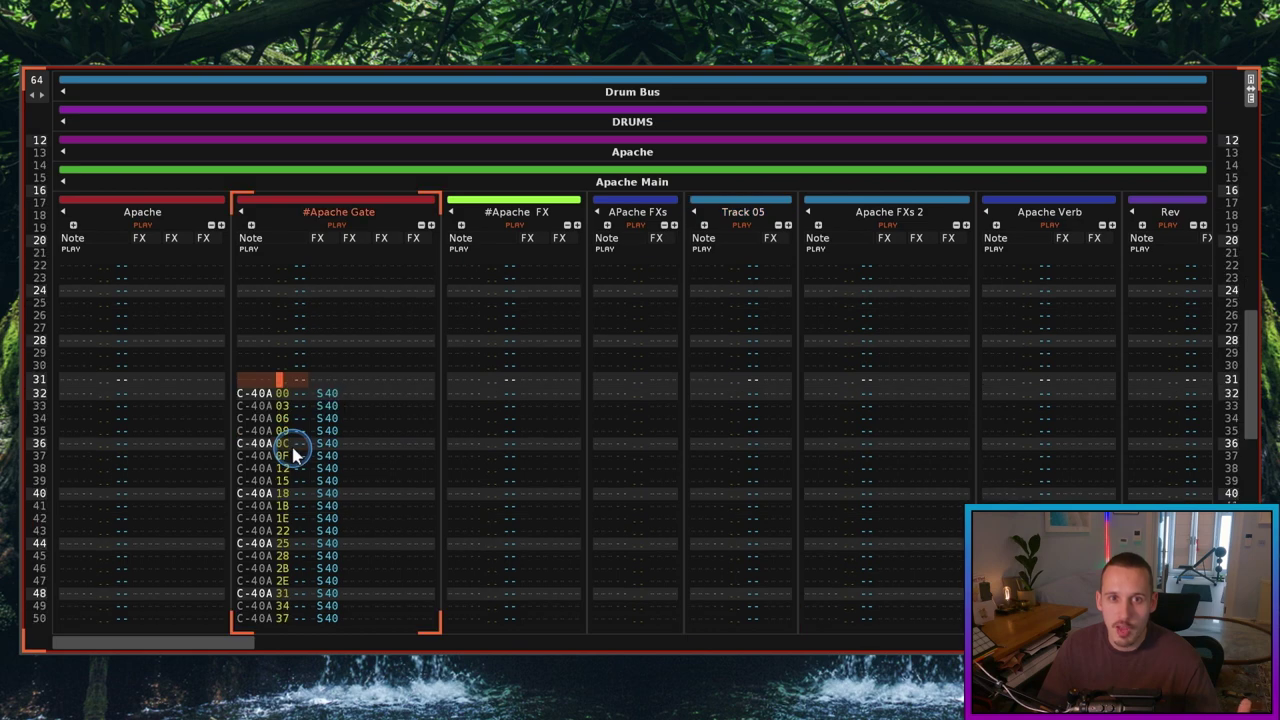
{"action": "scroll", "coordinate": [298, 410], "scroll_direction": "down", "scroll_amount": 8}
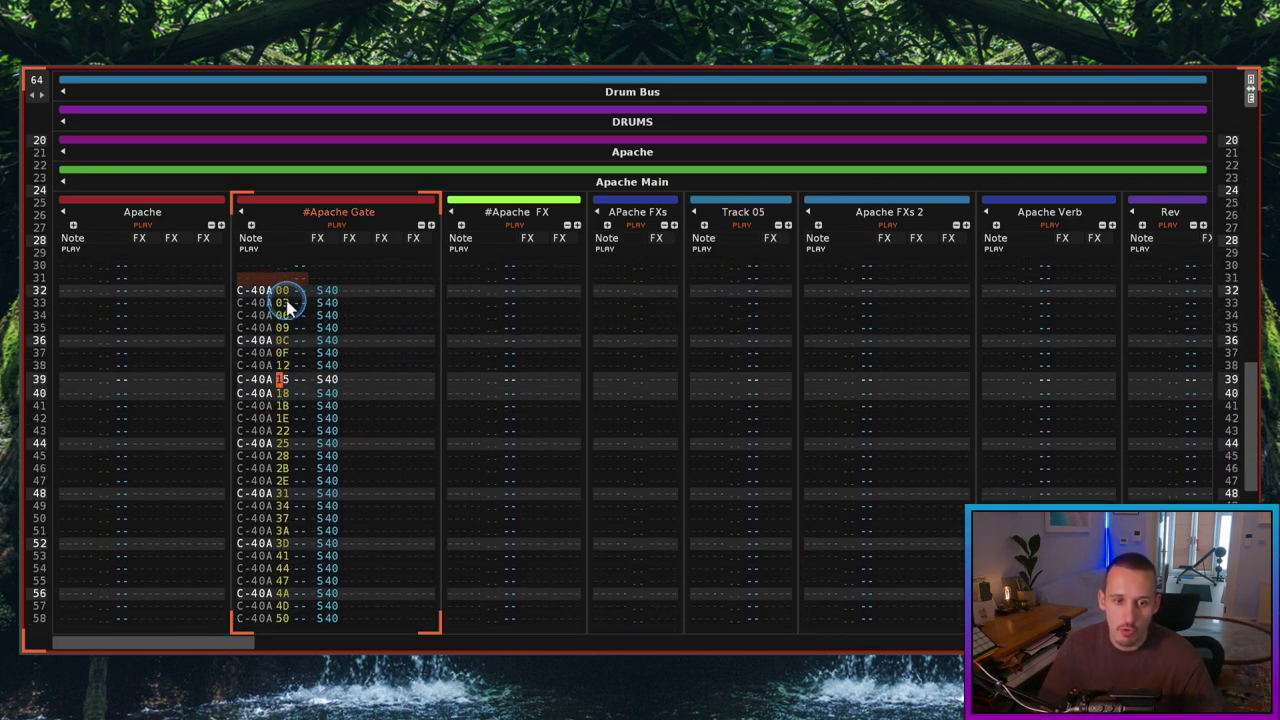
{"action": "left_click", "coordinate": [270, 290]}
{"action": "key", "text": "shift+space"}
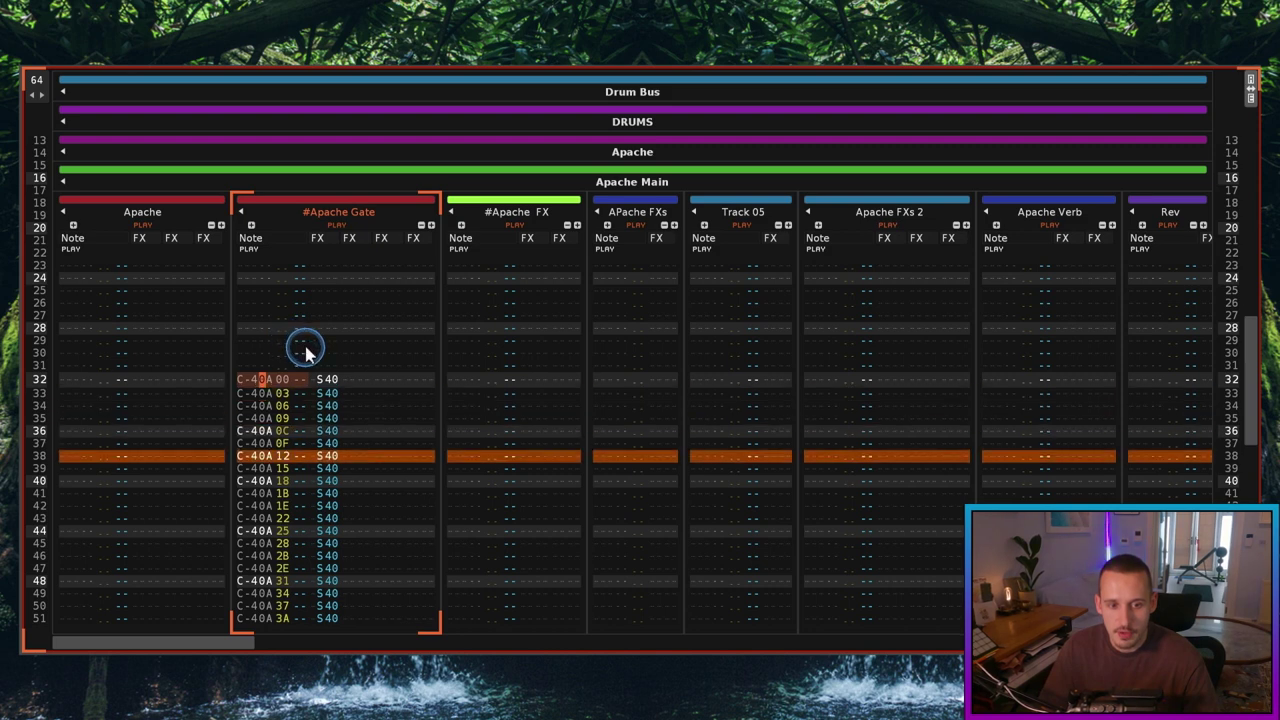
Select the #Apache Gate volume values from line 63 up to line 32 and examine the adjoining S40 offset commands
{"action": "scroll", "coordinate": [306, 354], "scroll_direction": "down", "scroll_amount": 14}
{"action": "scroll", "coordinate": [308, 355], "scroll_direction": "down", "scroll_amount": 6}
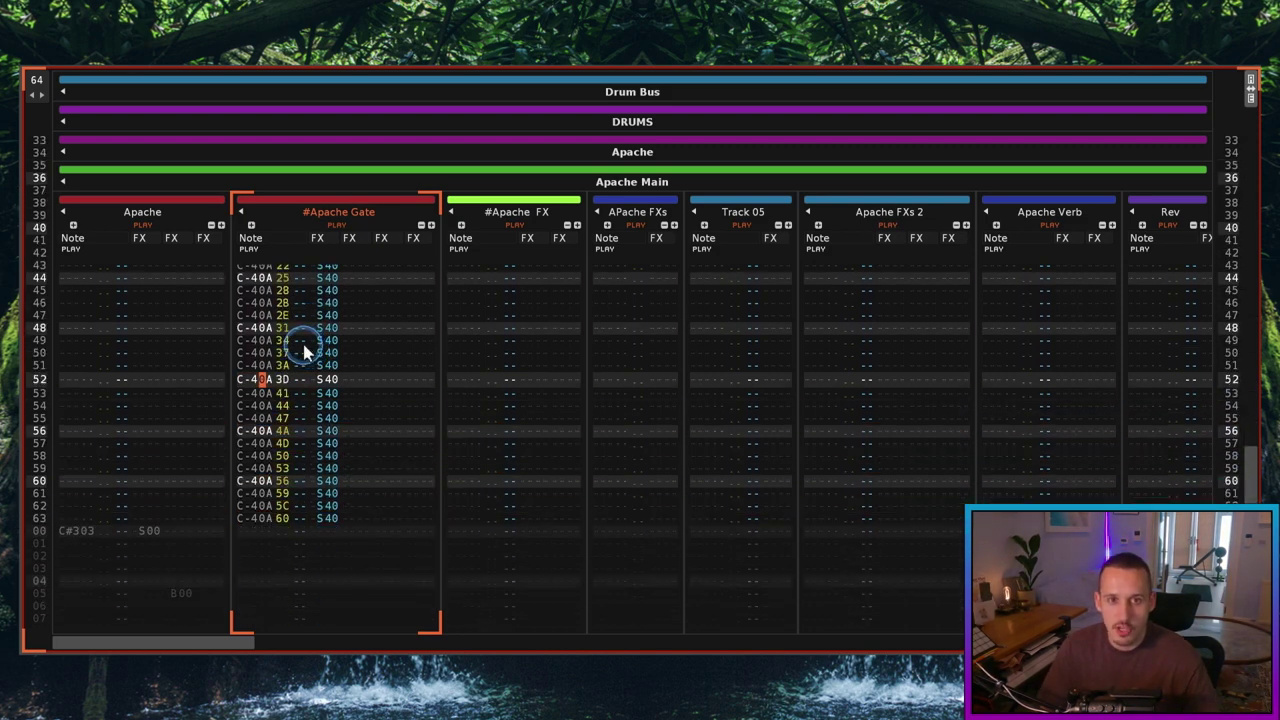
{"action": "scroll", "coordinate": [288, 517], "scroll_direction": "down", "scroll_amount": 11}
{"action": "key", "text": "shift+Page_Up"}
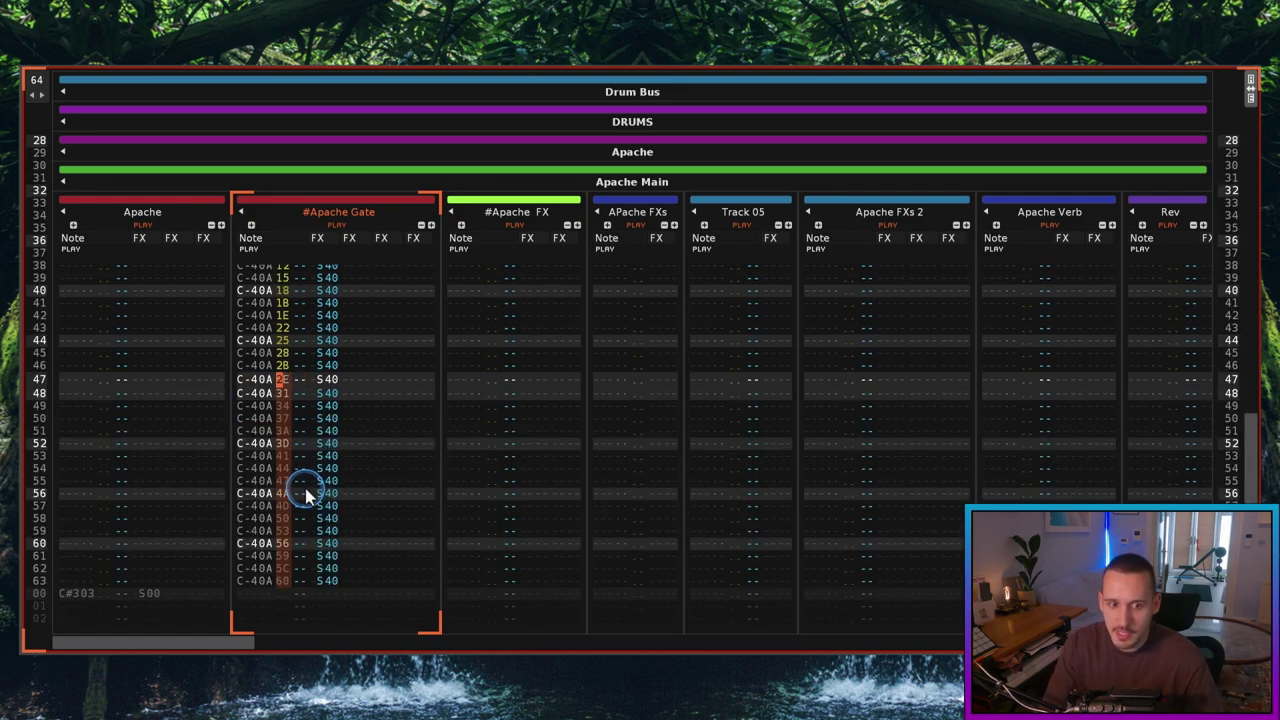
{"action": "key", "text": "shift+Page_Up"}
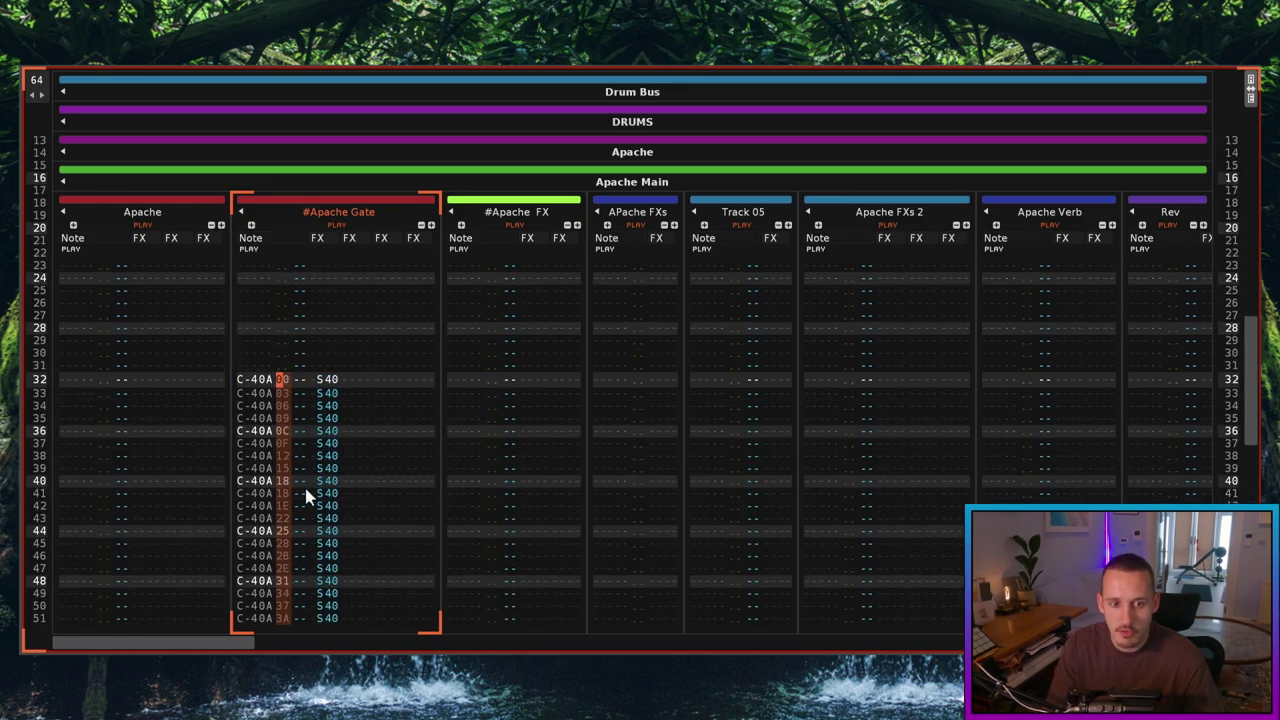
{"action": "left_click", "coordinate": [312, 455]}
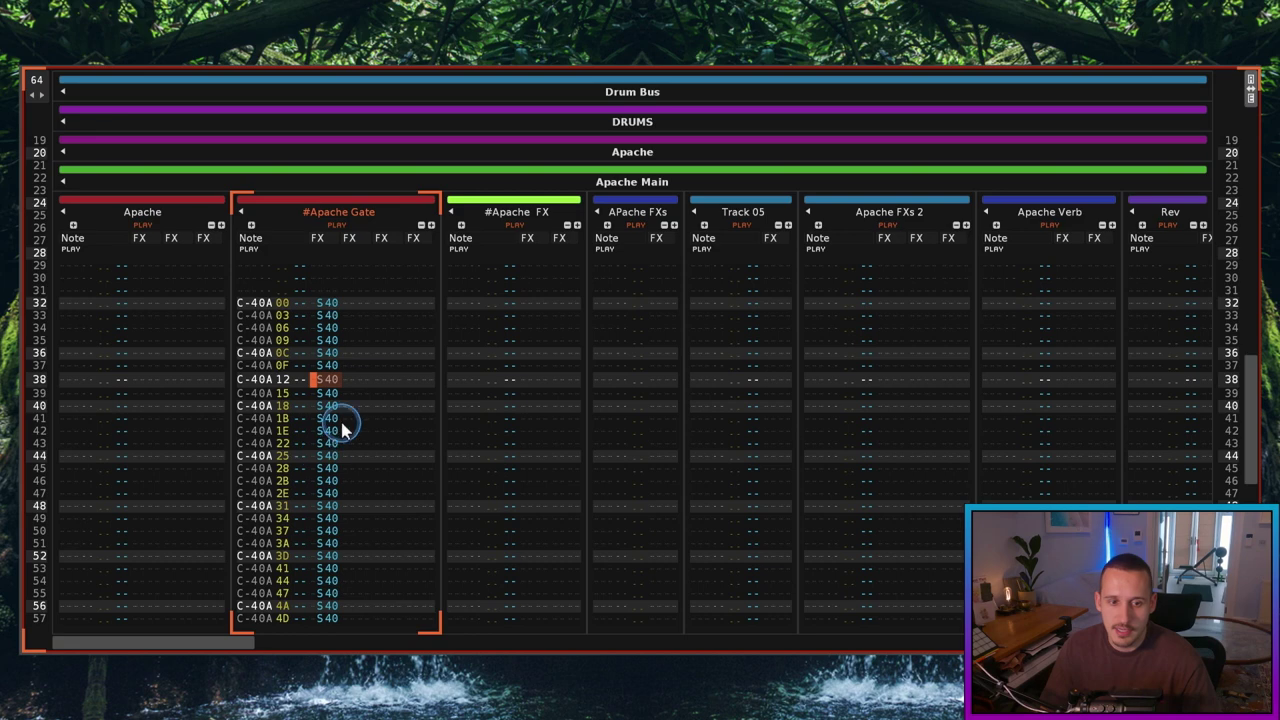
Audition the Apache track's following patterns, toggling its solo to compare the break alone with the full mix
{"action": "key", "text": "Page_Down"}
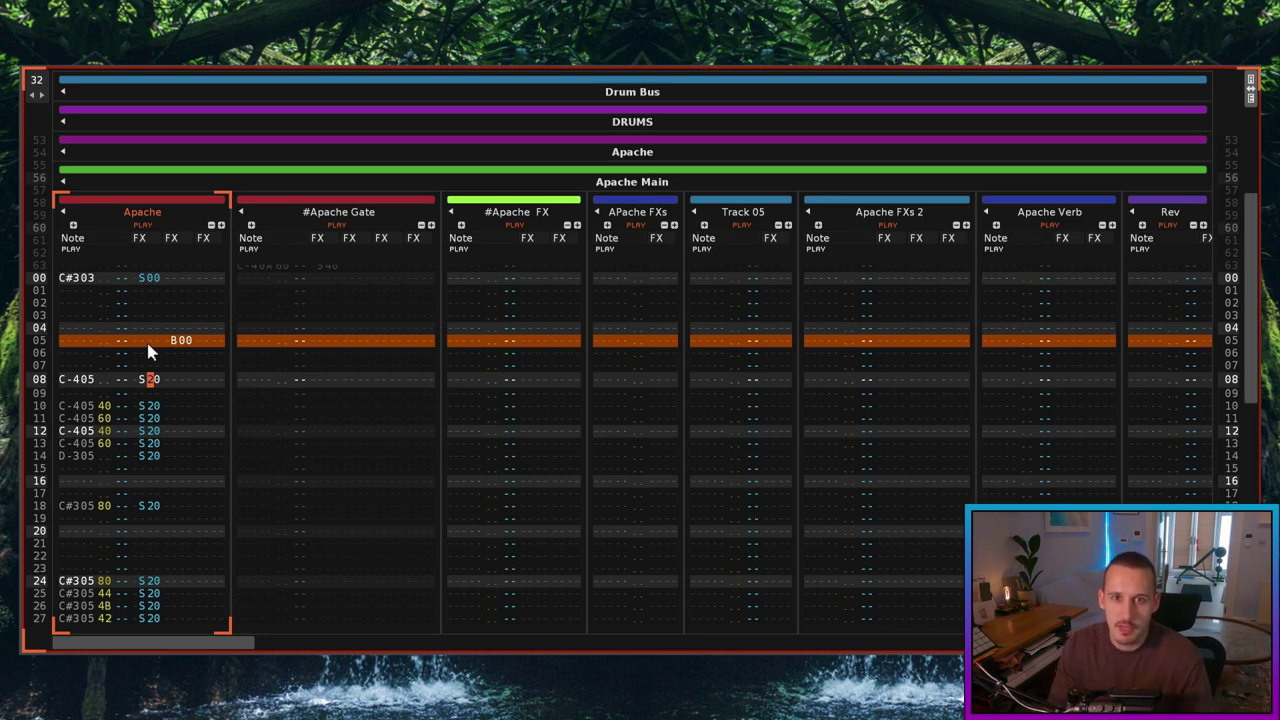
{"action": "key", "text": "space"}
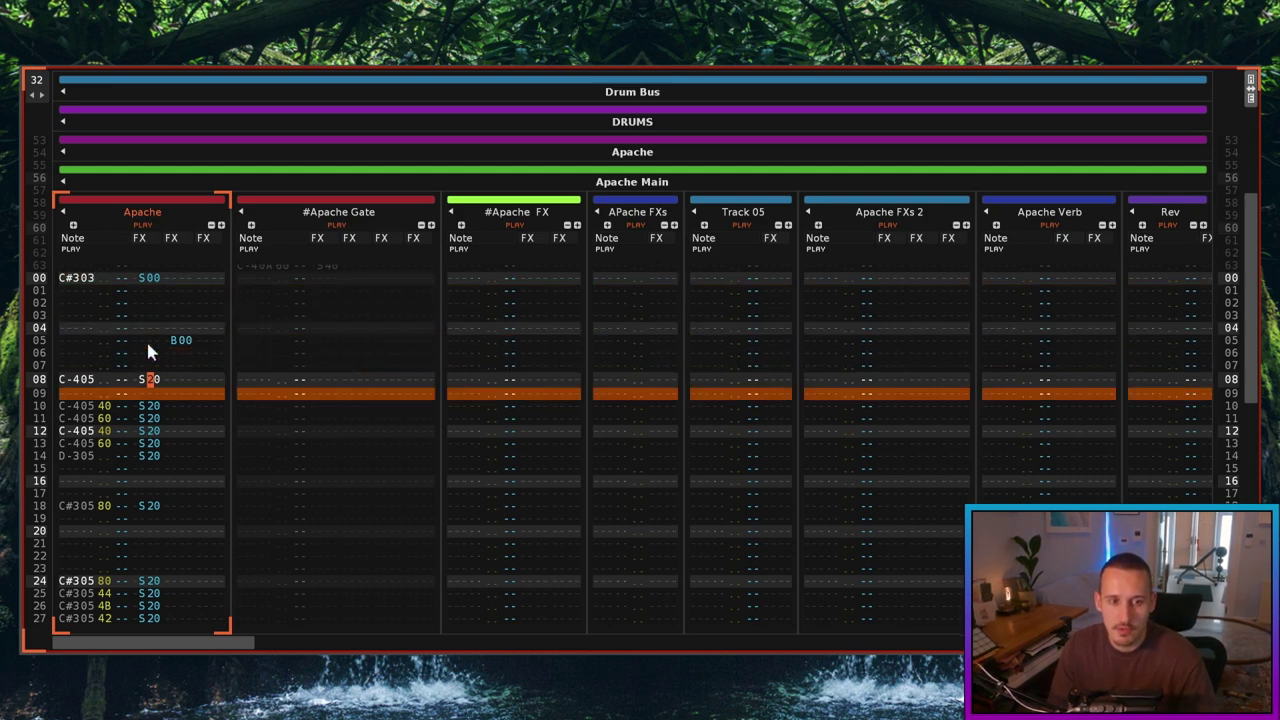
{"action": "right_click", "coordinate": [142, 228]}
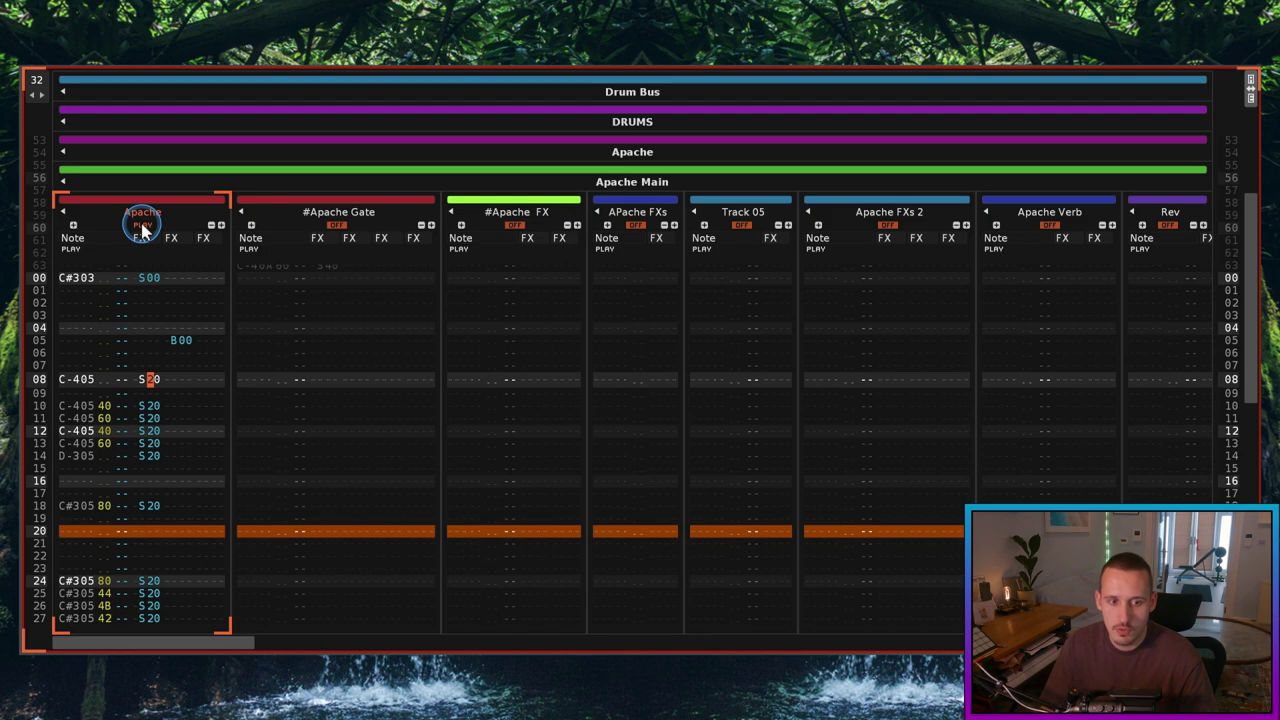
{"action": "right_click", "coordinate": [142, 228]}
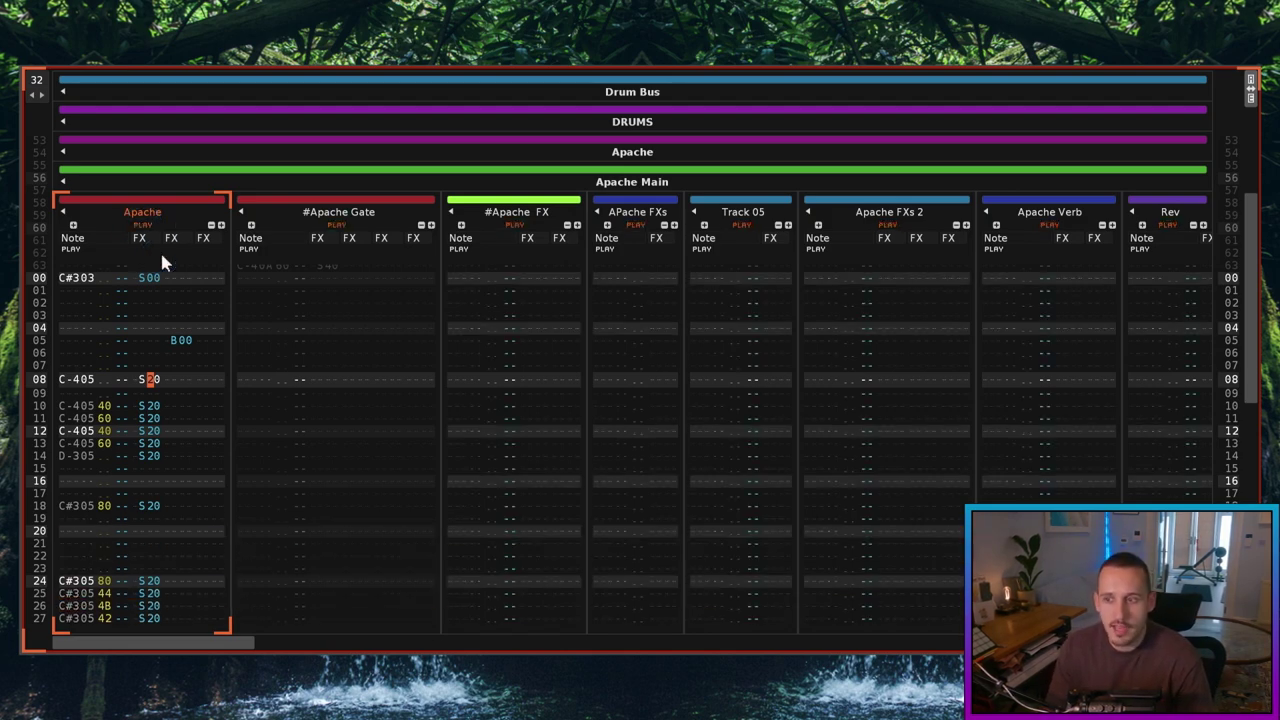
{"action": "right_click", "coordinate": [160, 250]}
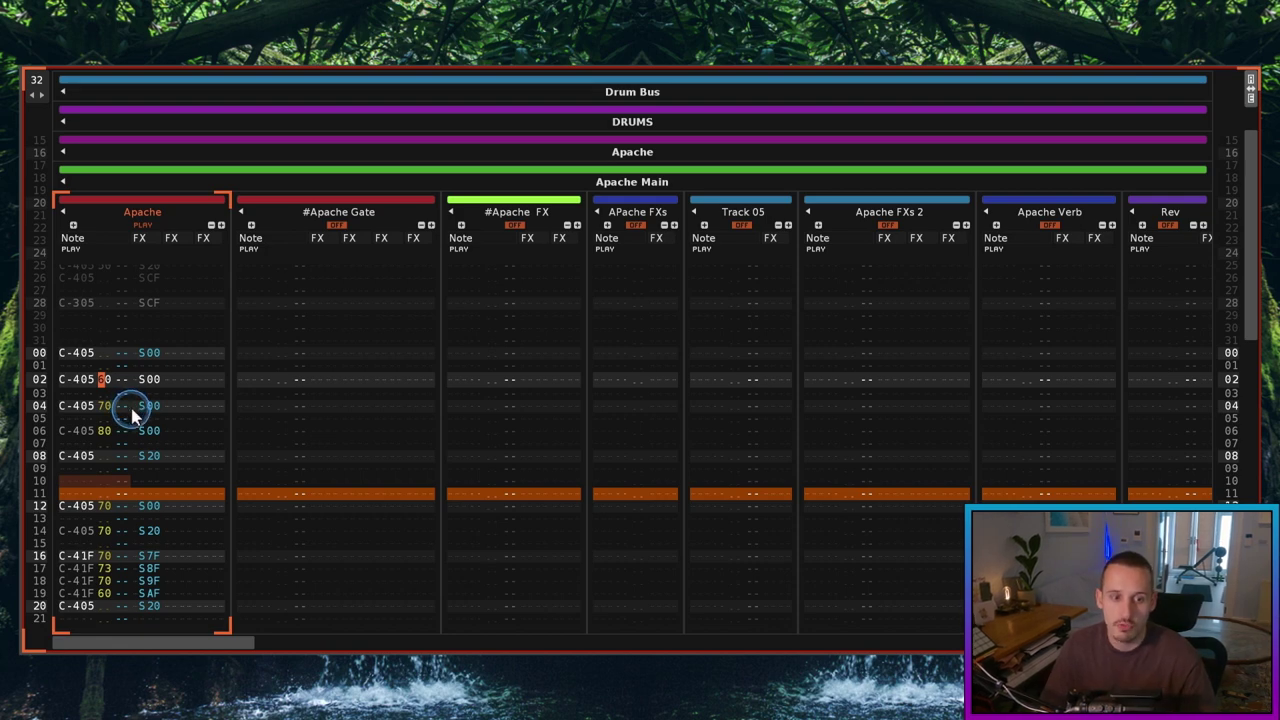
{"action": "key", "text": "space"}
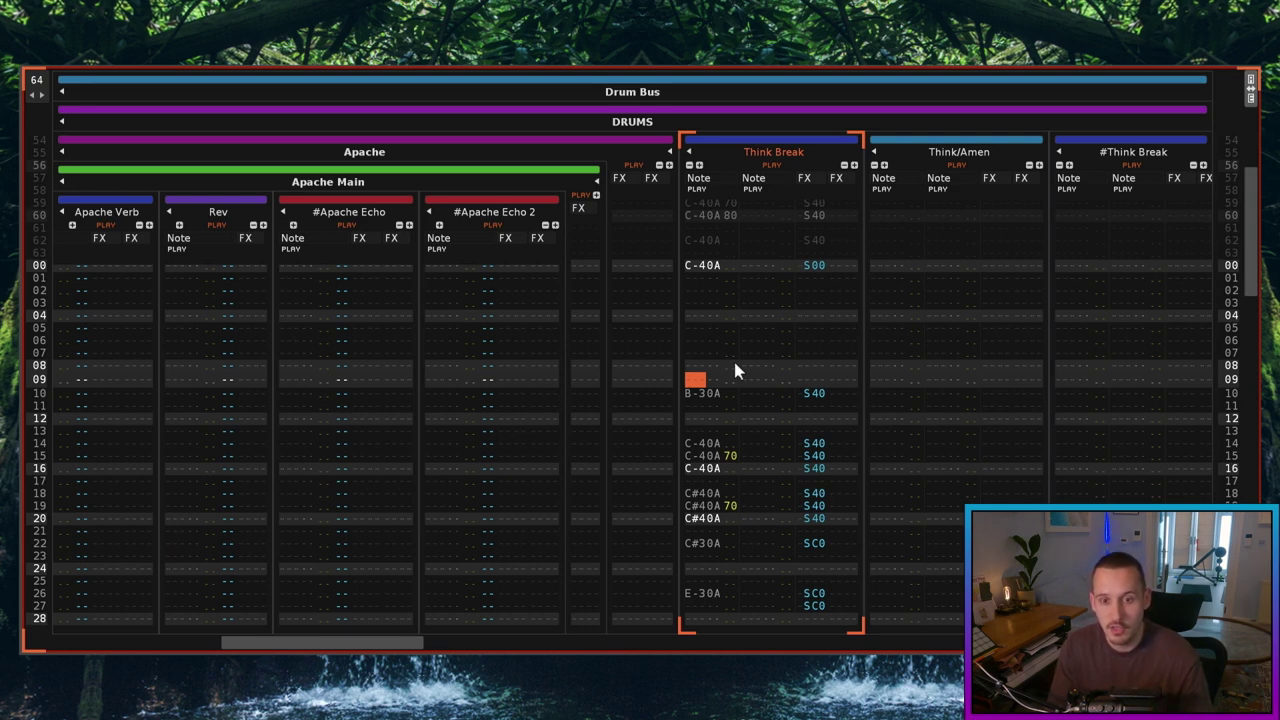
Audition the Think Break track's repeated C-4 notes from line 14 and examine their S40 offsets through line 16
{"action": "left_click", "coordinate": [690, 406]}
{"action": "left_click", "coordinate": [705, 412]}
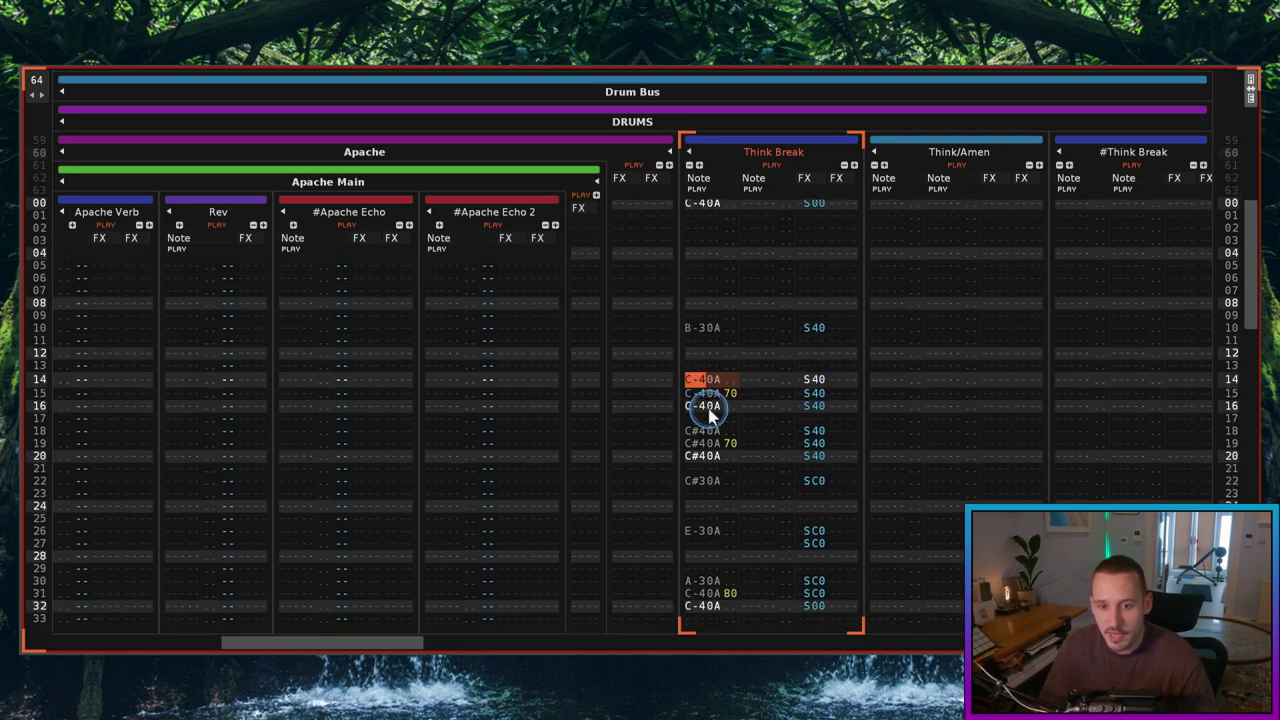
{"action": "key", "text": "space"}
{"action": "key", "text": "space"}
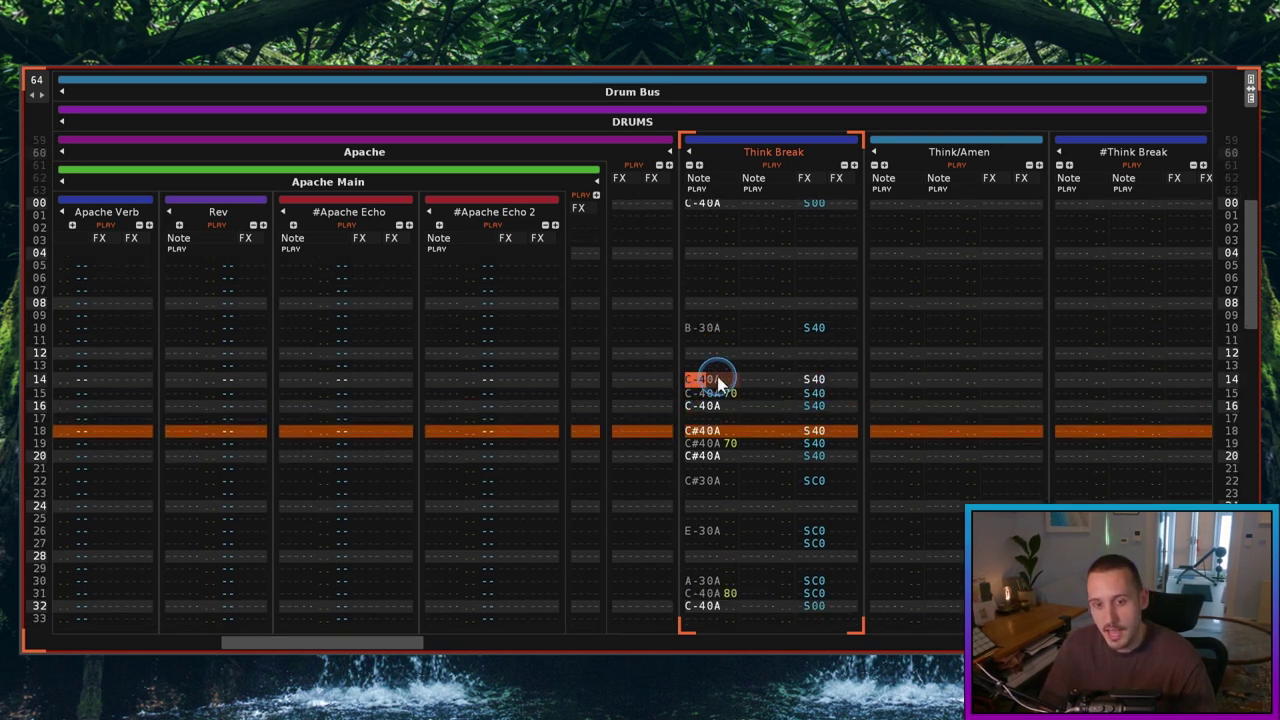
{"action": "left_click", "coordinate": [815, 403], "text": "shift"}
{"action": "left_click", "coordinate": [709, 382]}
{"action": "left_click", "coordinate": [731, 396]}
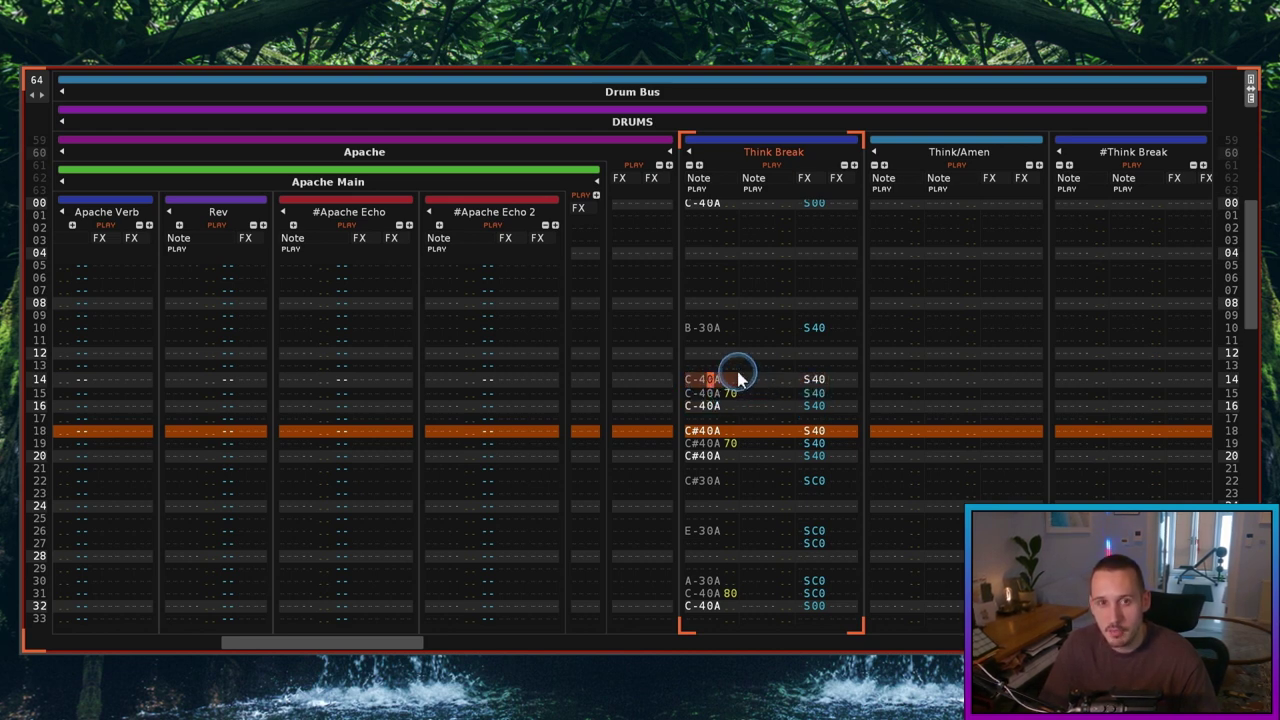
Try the Think Break track's line 15 C-4 note without its 70 volume value and undo the removal
{"action": "key", "text": "space"}
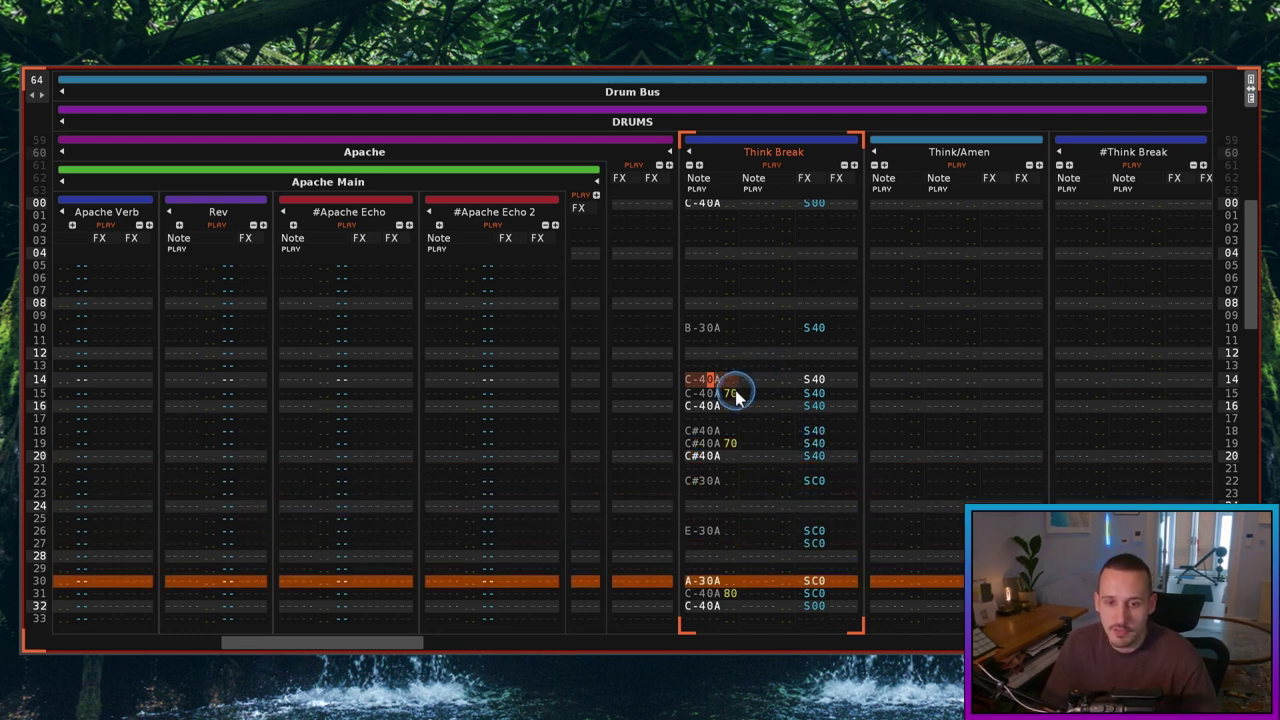
{"action": "left_click", "coordinate": [732, 392]}
{"action": "key", "text": "Delete"}
{"action": "key", "text": "Up"}
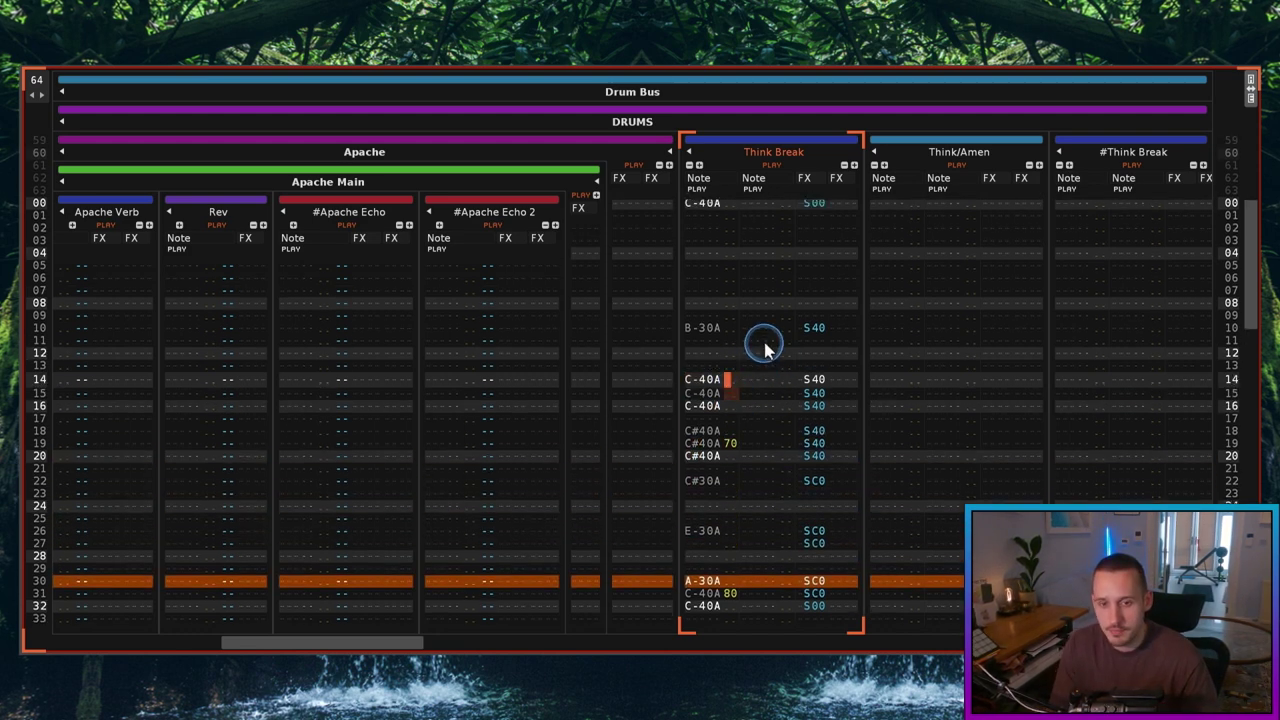
{"action": "key", "text": "ctrl+z"}
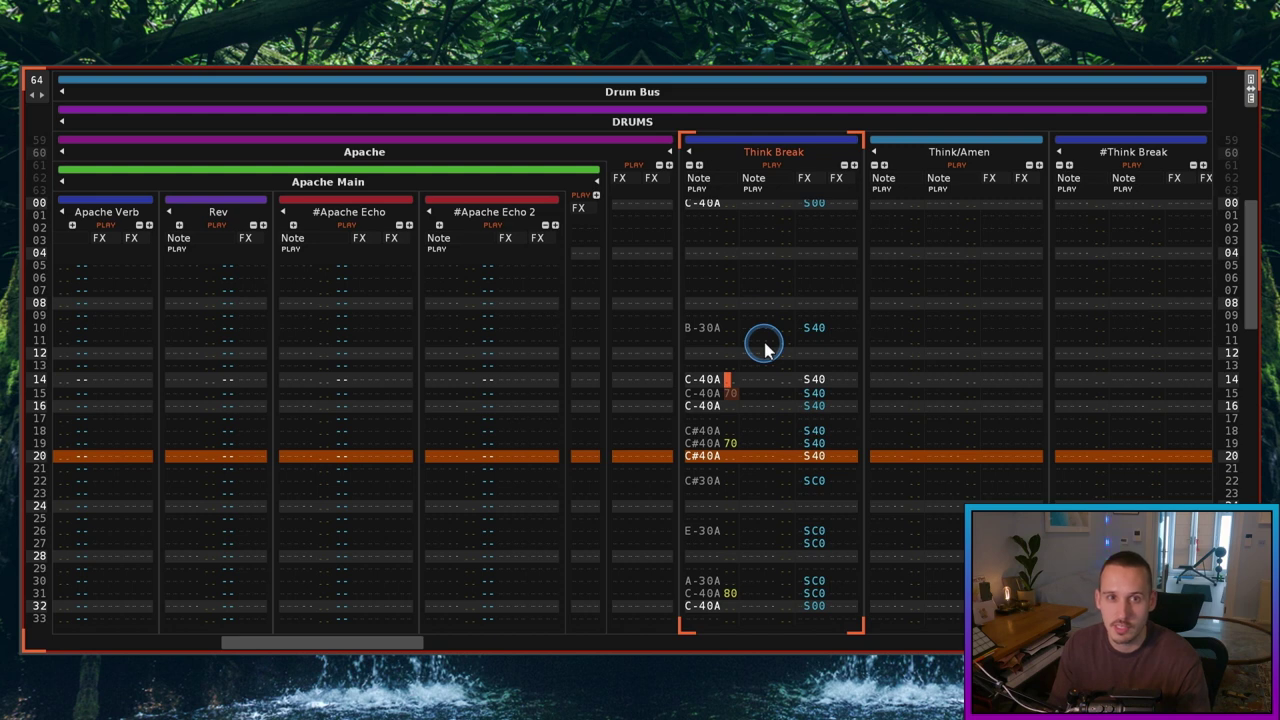
Examine the Think Break track's repeated C-4 notes at lines 14 and 15
{"action": "left_click", "coordinate": [706, 379]}
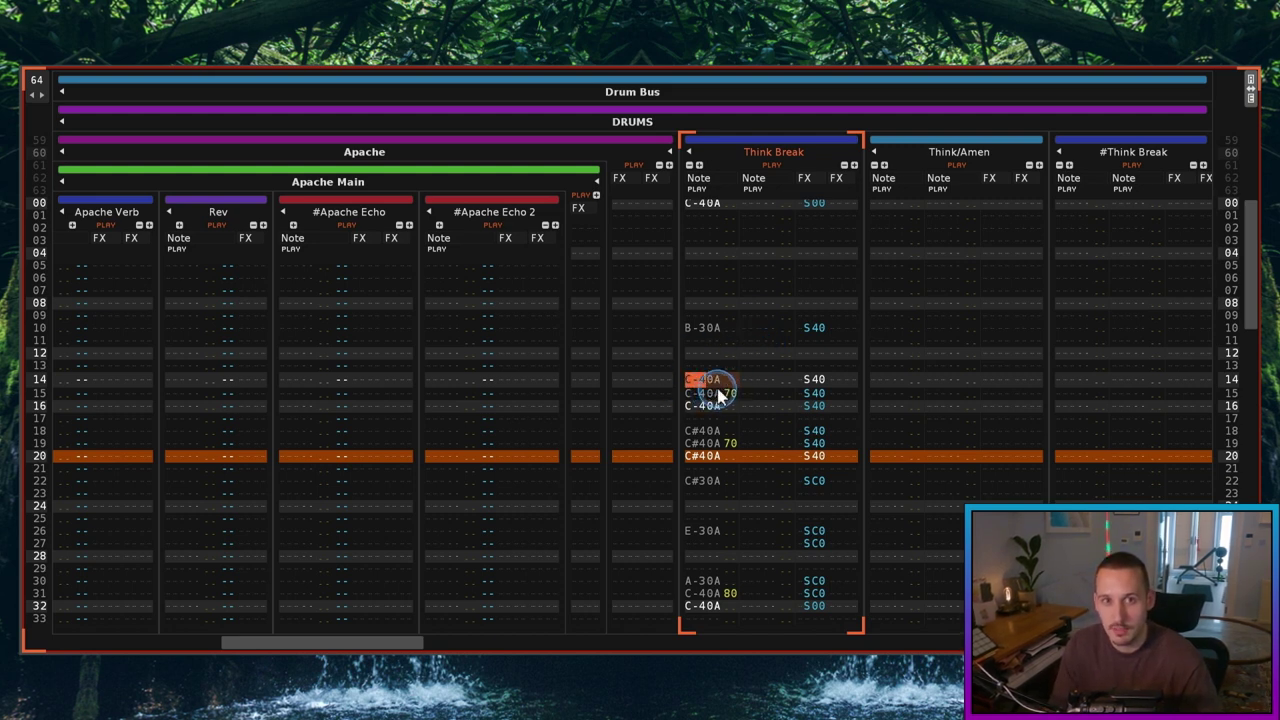
{"action": "key", "text": "Down"}
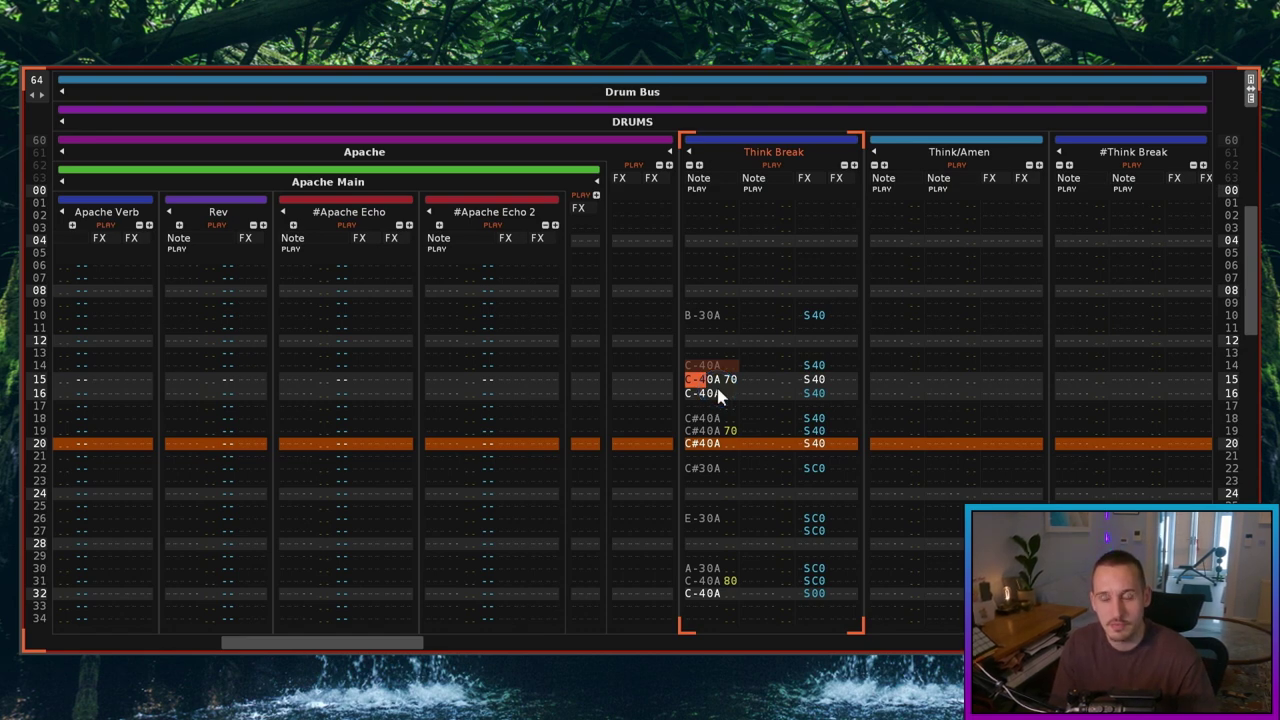
{"action": "left_click", "coordinate": [545, 348]}
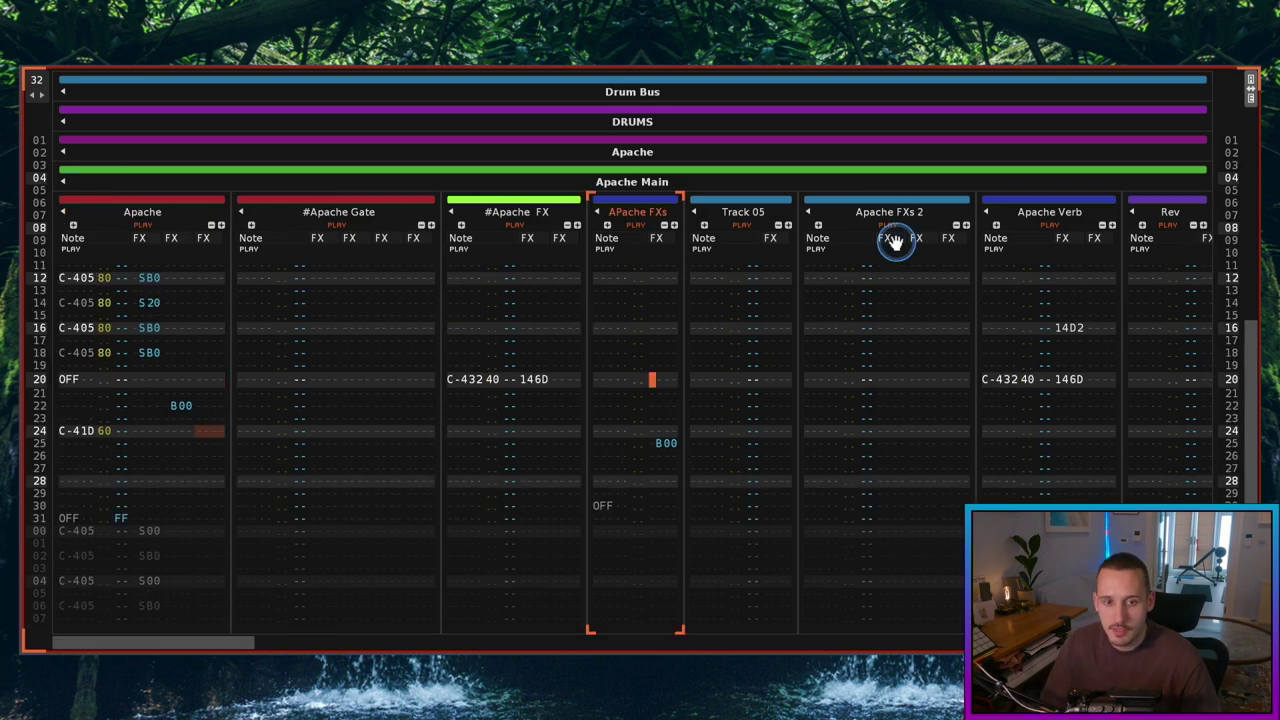
Solo the Apache Verb track to audition its line 14 note and examine its 1400 to 14FC commands, and restore the full mix
{"action": "key", "text": "space"}
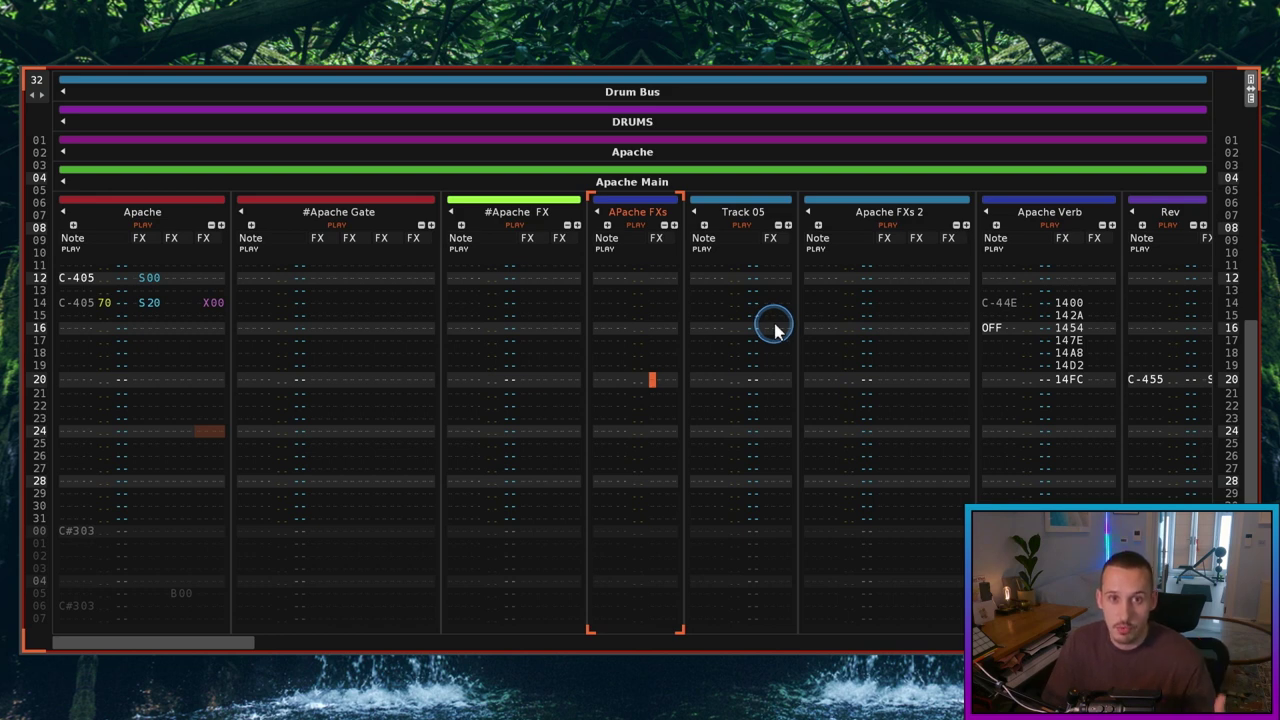
{"action": "left_click", "coordinate": [872, 316]}
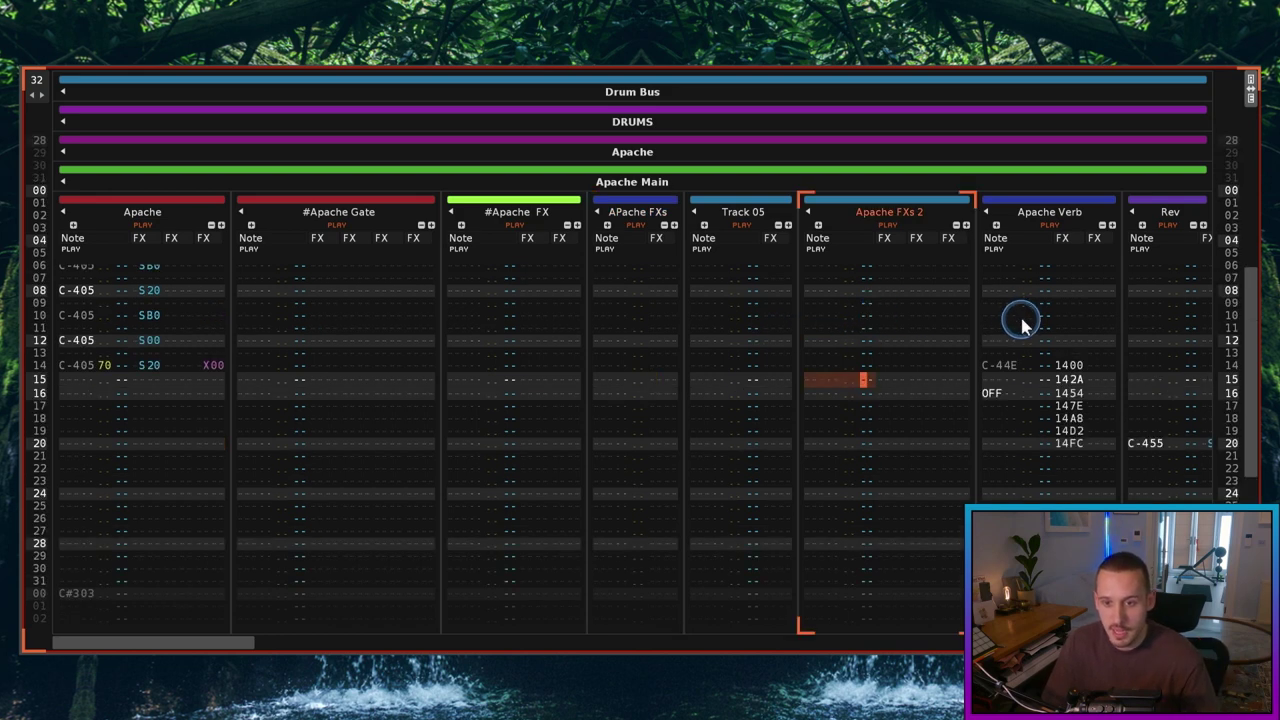
{"action": "left_click", "coordinate": [935, 352]}
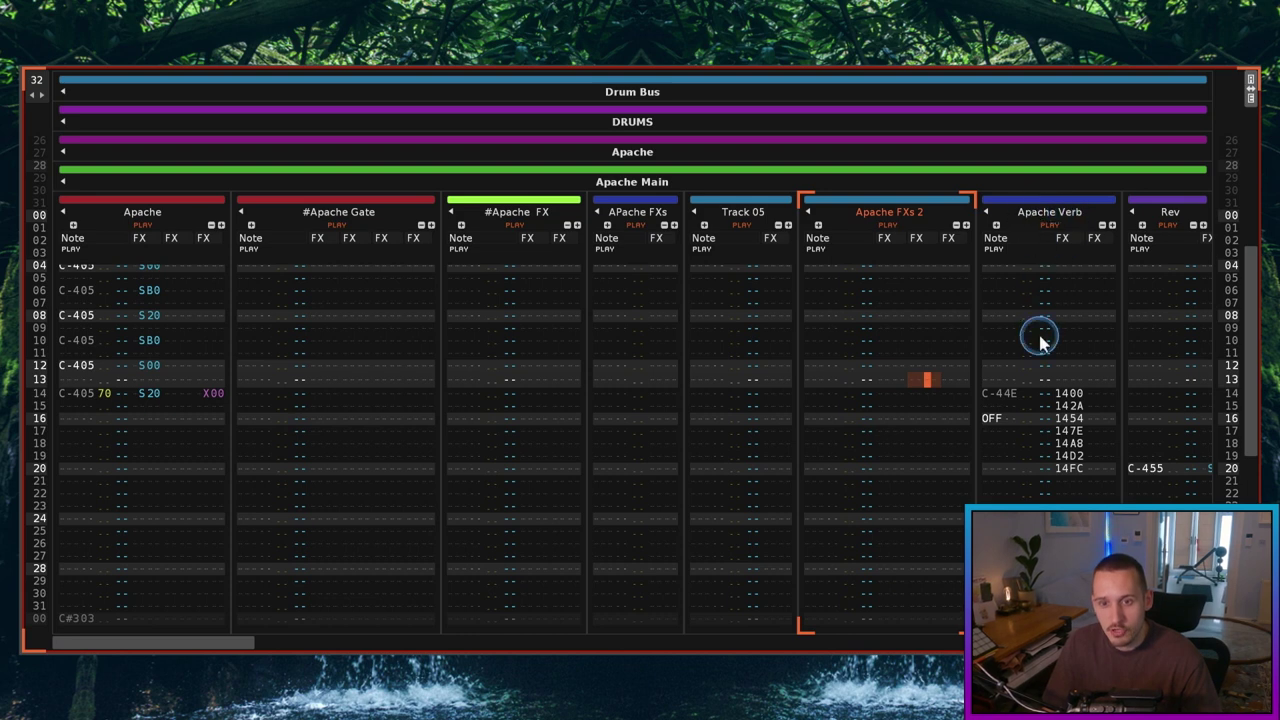
{"action": "right_click", "coordinate": [1052, 226]}
{"action": "left_click", "coordinate": [1024, 340]}
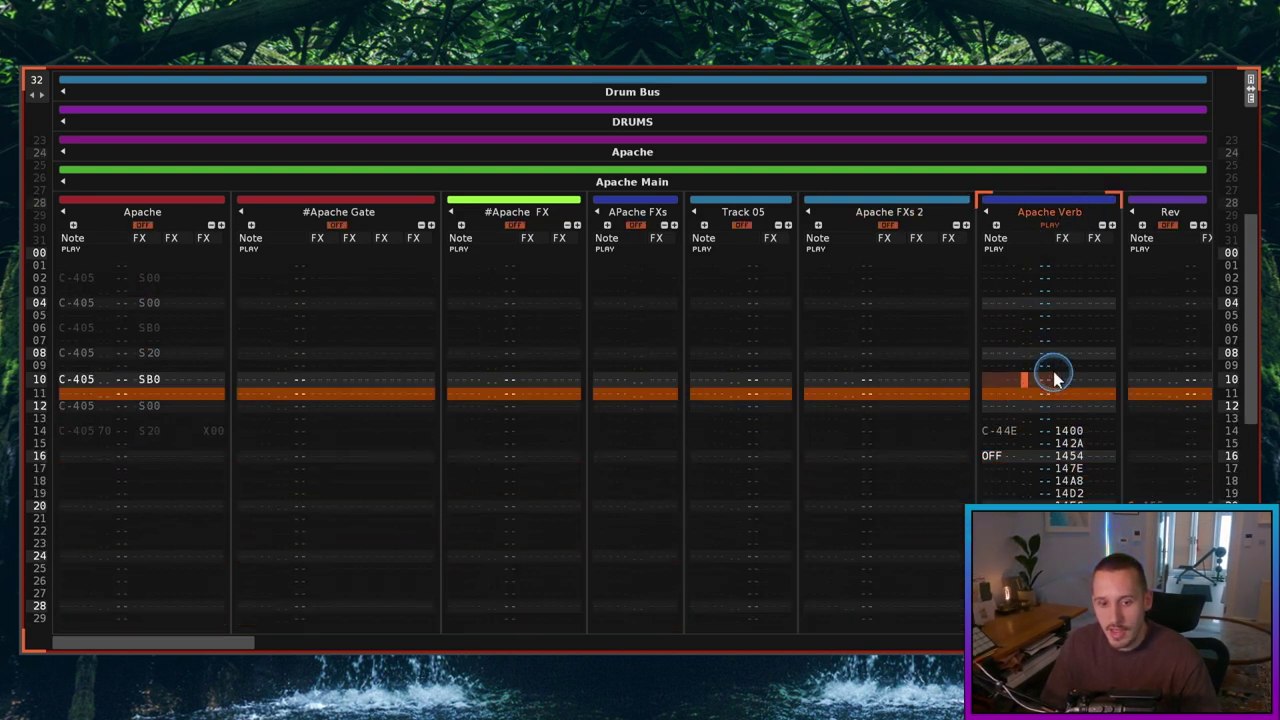
{"action": "left_click", "coordinate": [1060, 430]}
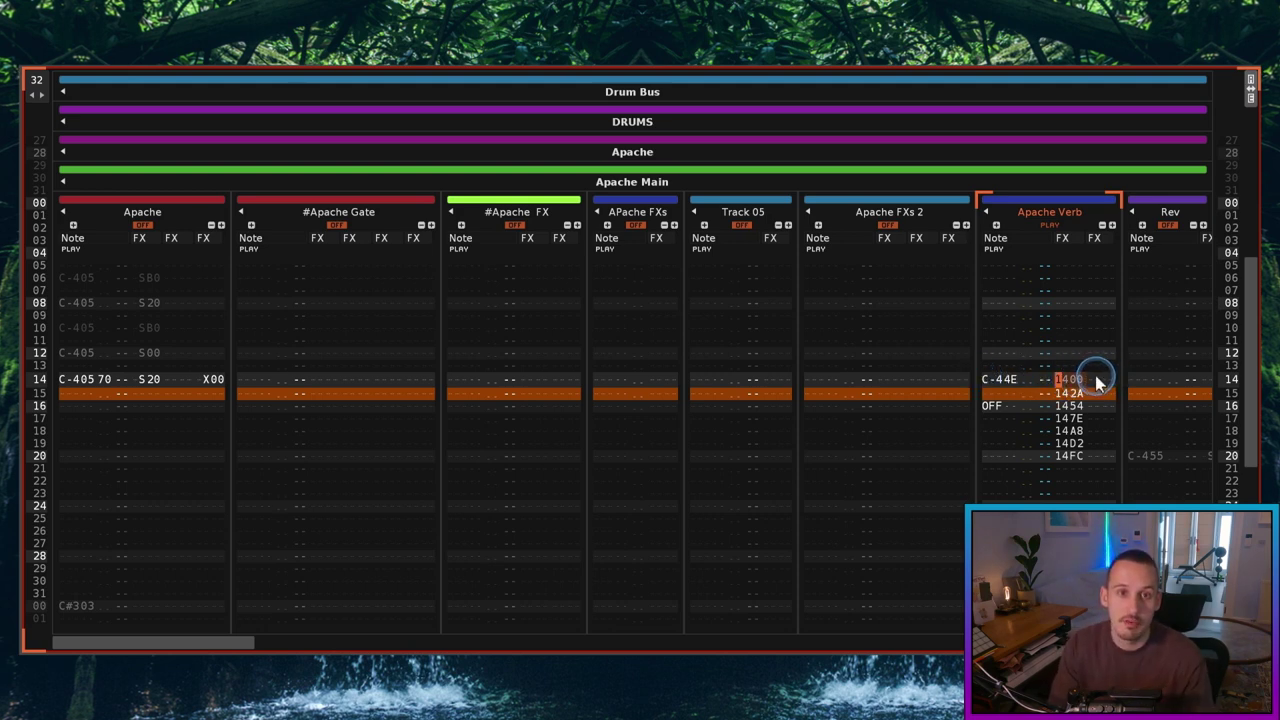
{"action": "left_click", "coordinate": [1049, 228]}
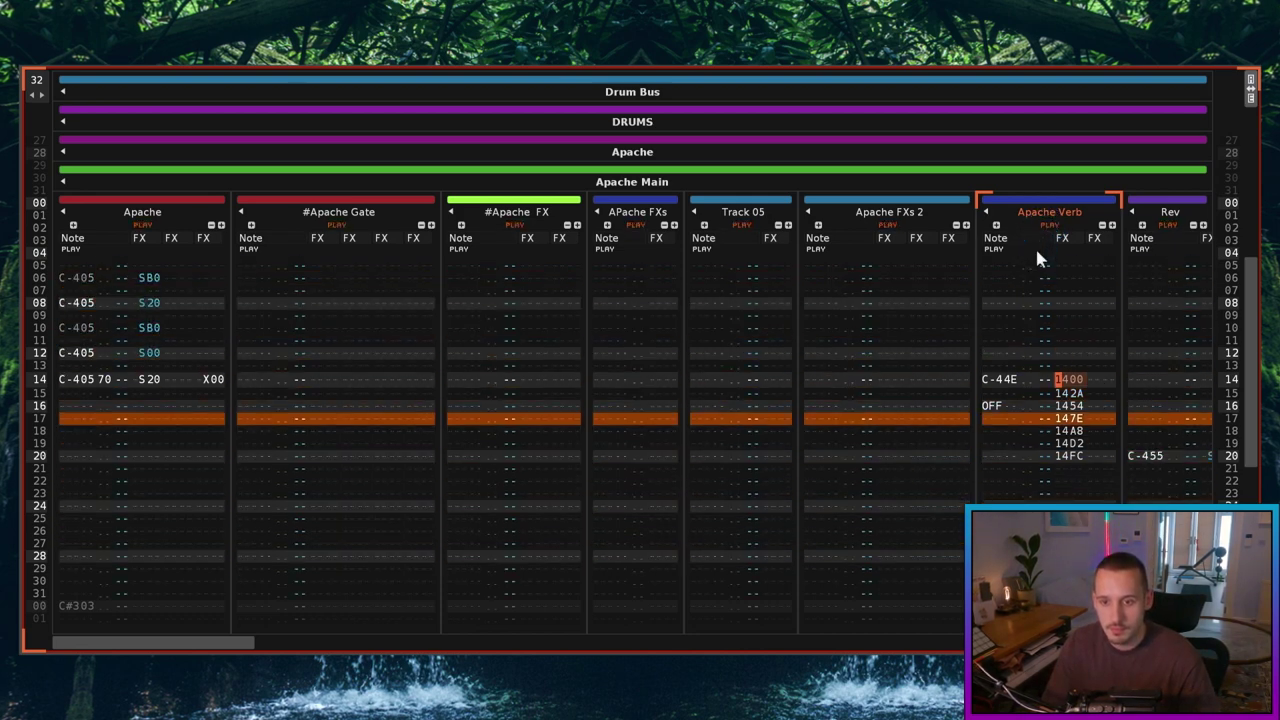
Examine the last 14FC command on Apache Verb and the C-4 note with its S40 offset at line 20 of Rev
{"action": "scroll", "coordinate": [1014, 280], "scroll_direction": "right", "scroll_amount": 3}
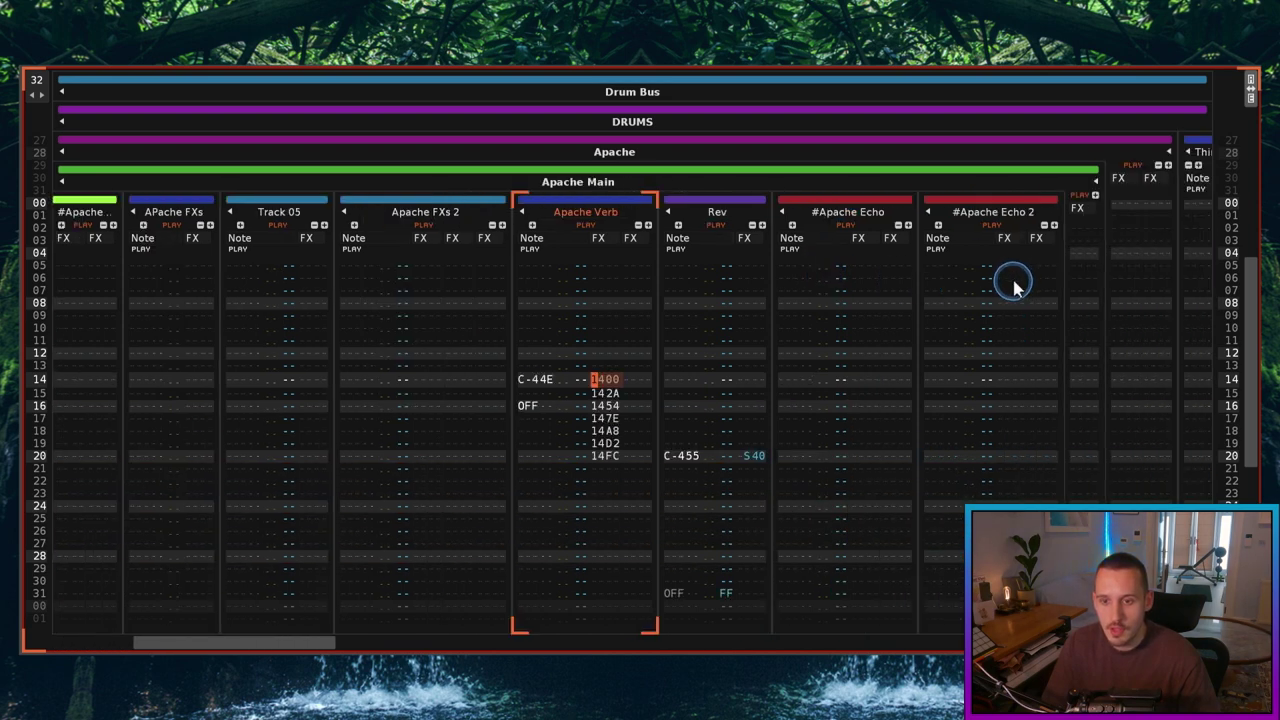
{"action": "left_click", "coordinate": [612, 457]}
{"action": "left_click", "coordinate": [560, 443]}
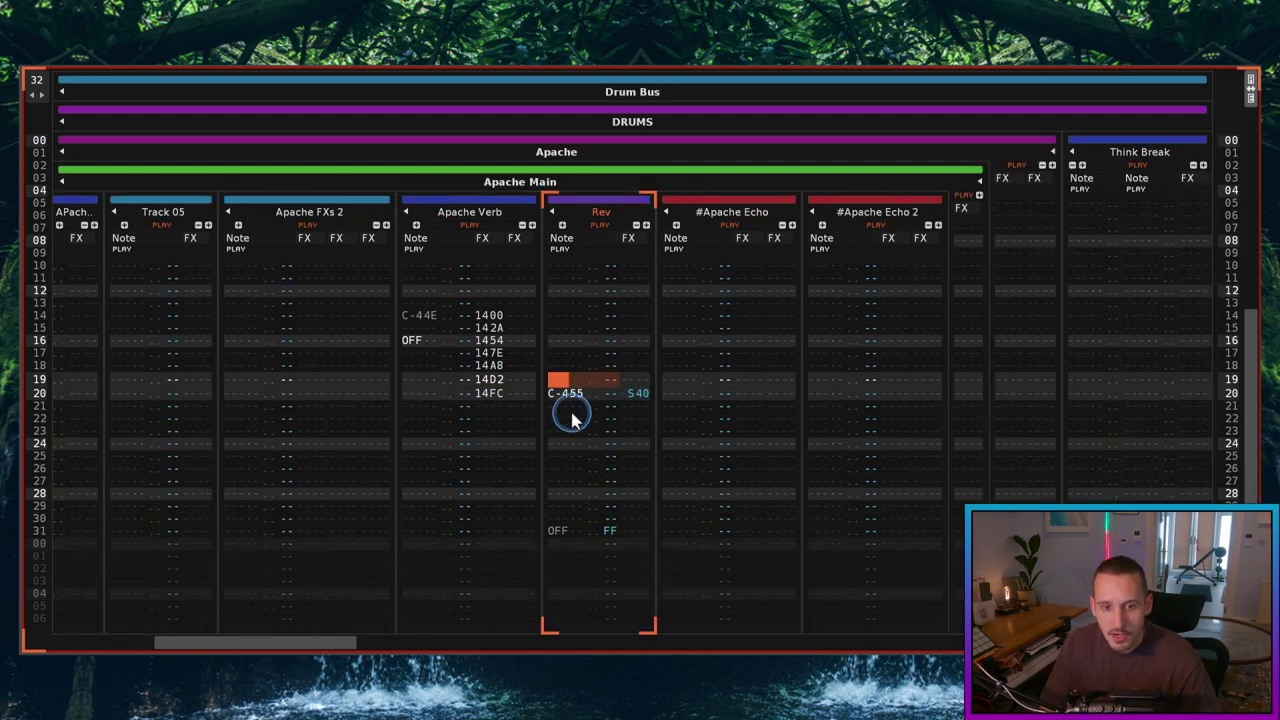
{"action": "left_click", "coordinate": [563, 392]}
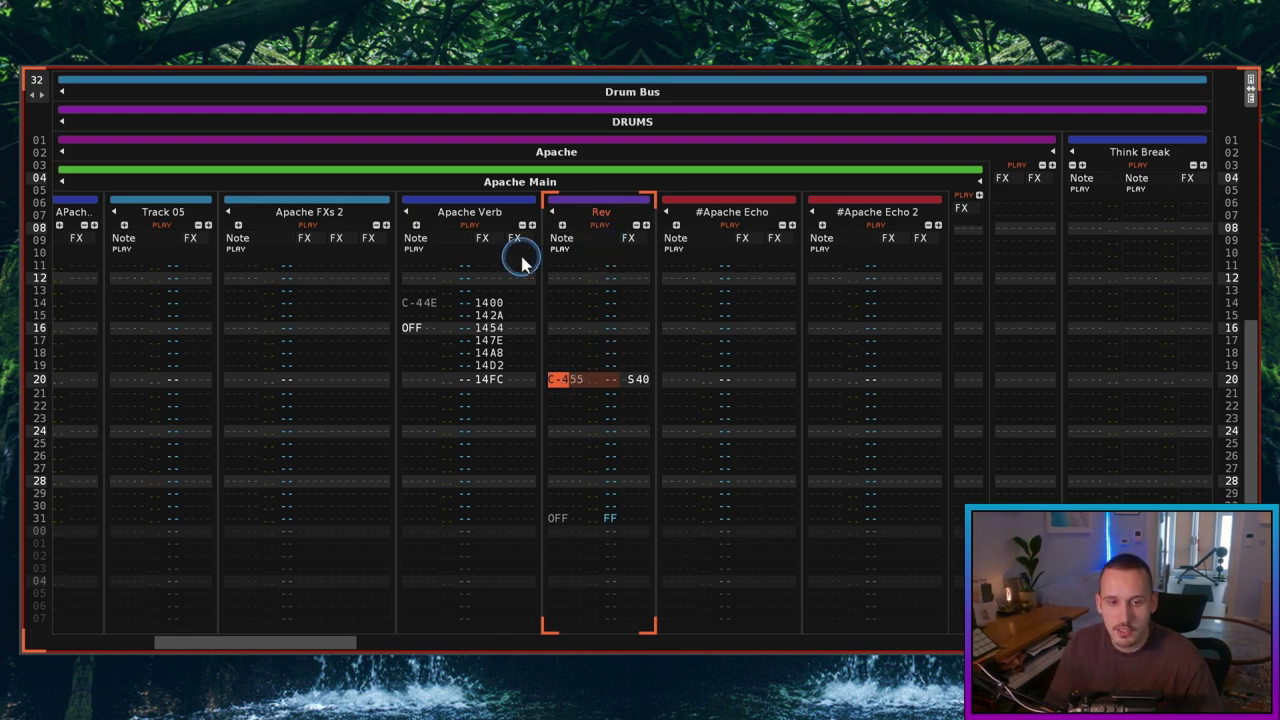
Solo the Apache Verb track, audition it from the line 14 note and unmute the Rev track alongside it
{"action": "left_click", "coordinate": [426, 302]}
{"action": "right_click", "coordinate": [470, 228]}
{"action": "key", "text": "space"}
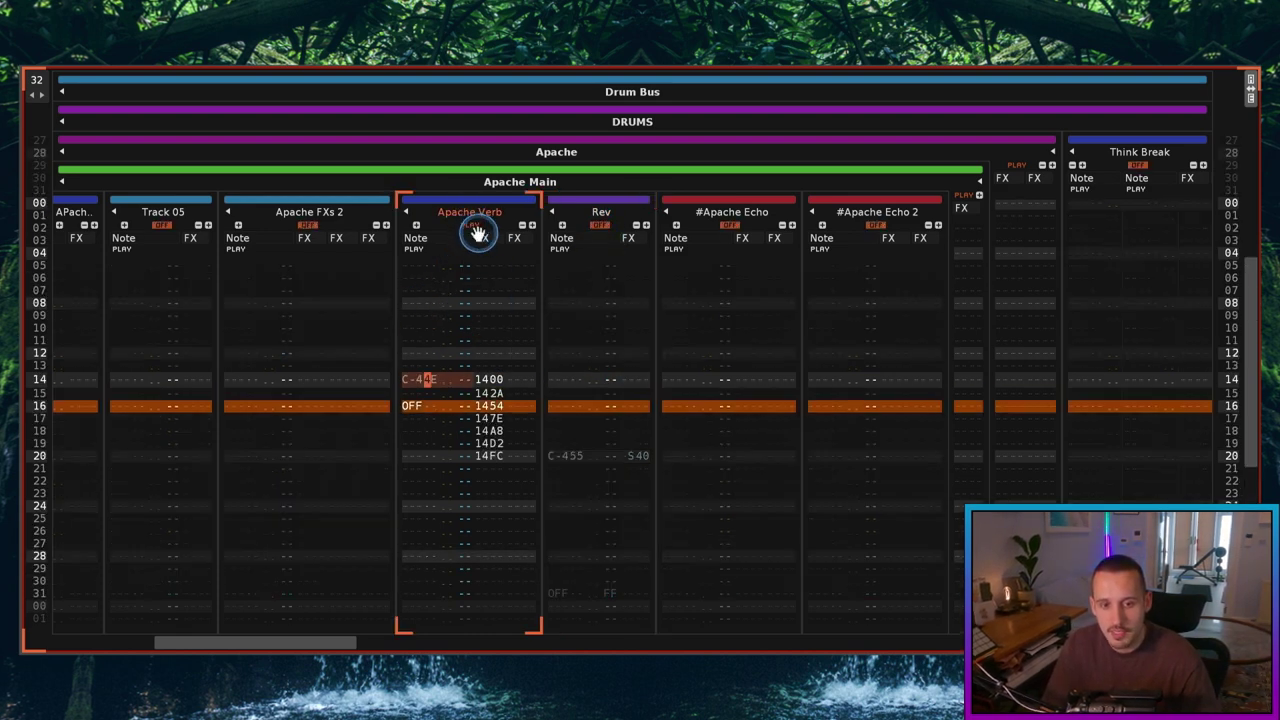
{"action": "left_click", "coordinate": [600, 227]}
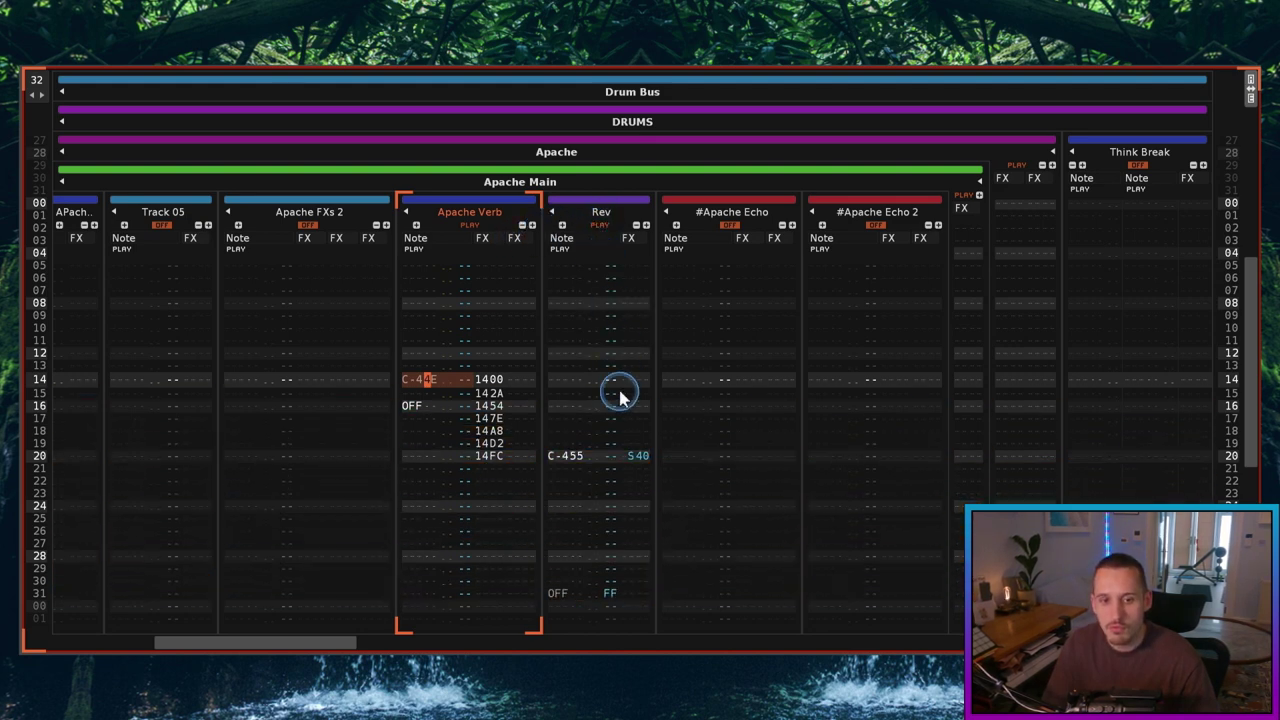
Select the Apache Verb data from line 14 to line 26 and show the Render To Sample option without rendering
{"action": "left_click", "coordinate": [515, 532], "text": "shift"}
{"action": "right_click", "coordinate": [485, 418]}
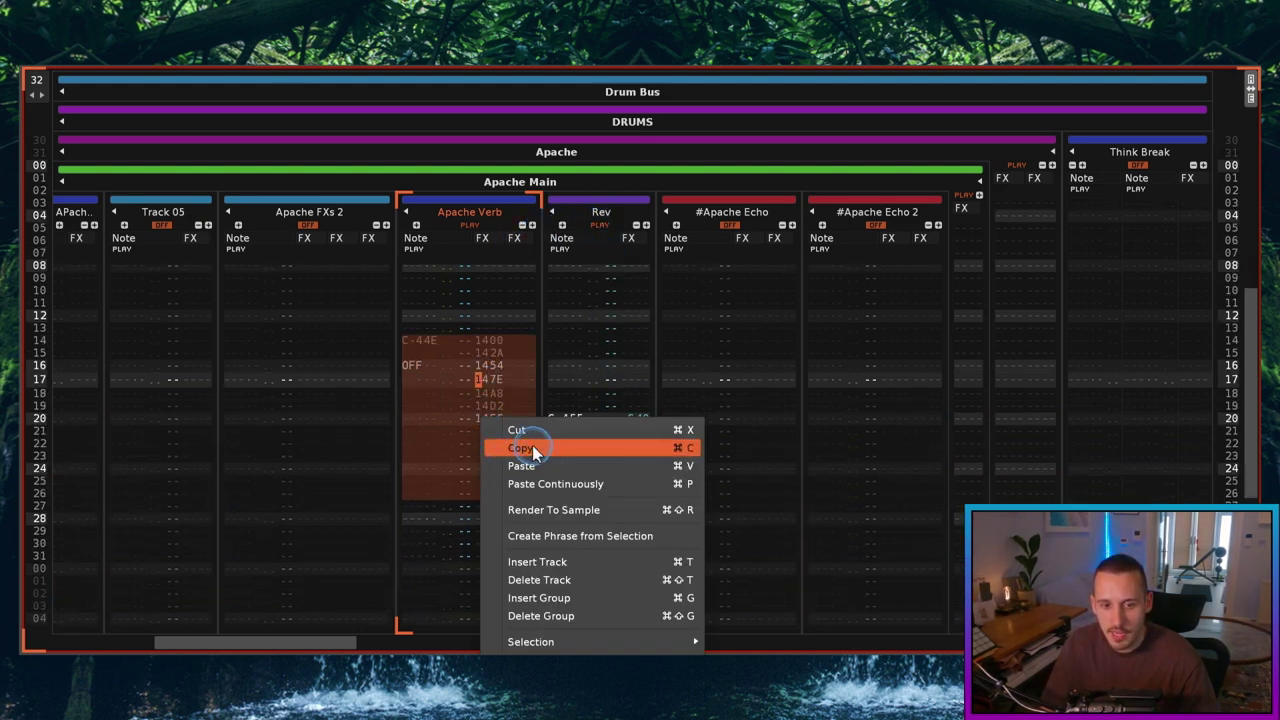
{"action": "left_click", "coordinate": [599, 385]}
Inspect the waveform and volume modulation of the rendered sample used by the Rev track's line 20 note
{"action": "left_click", "coordinate": [574, 418]}
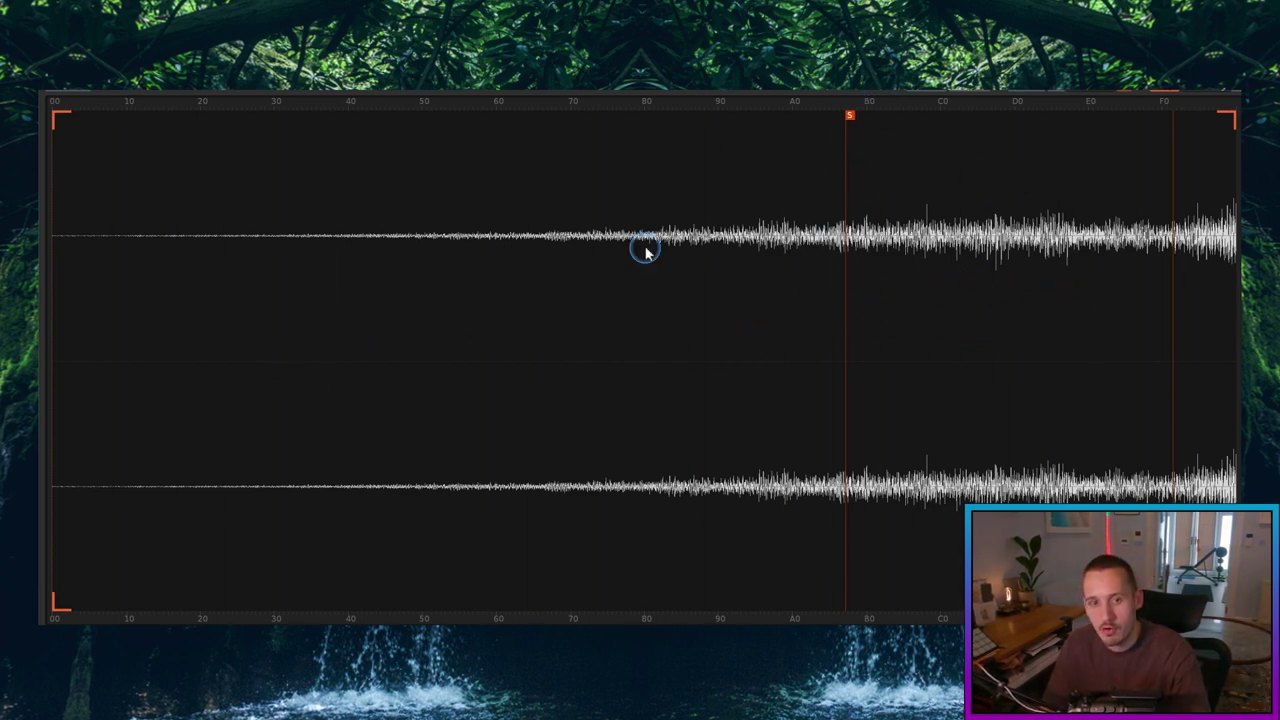
{"action": "key", "text": "z"}
{"action": "key", "text": "z"}
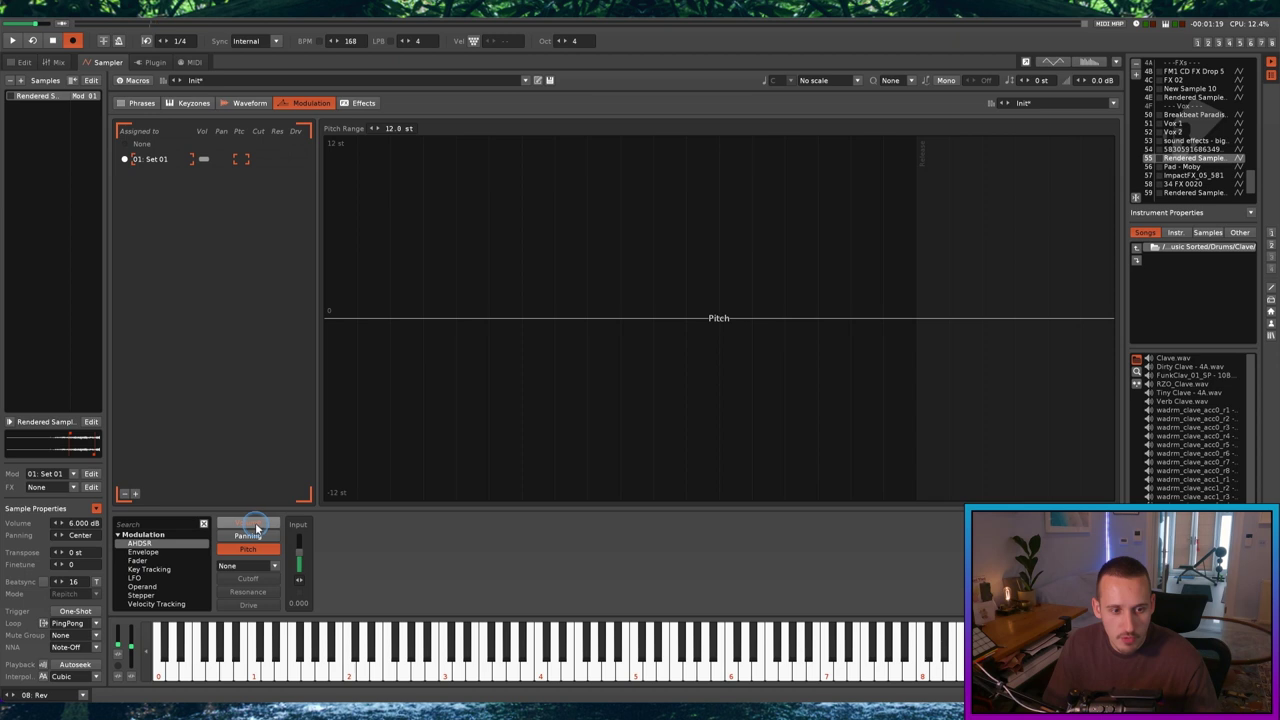
{"action": "left_click", "coordinate": [248, 523]}
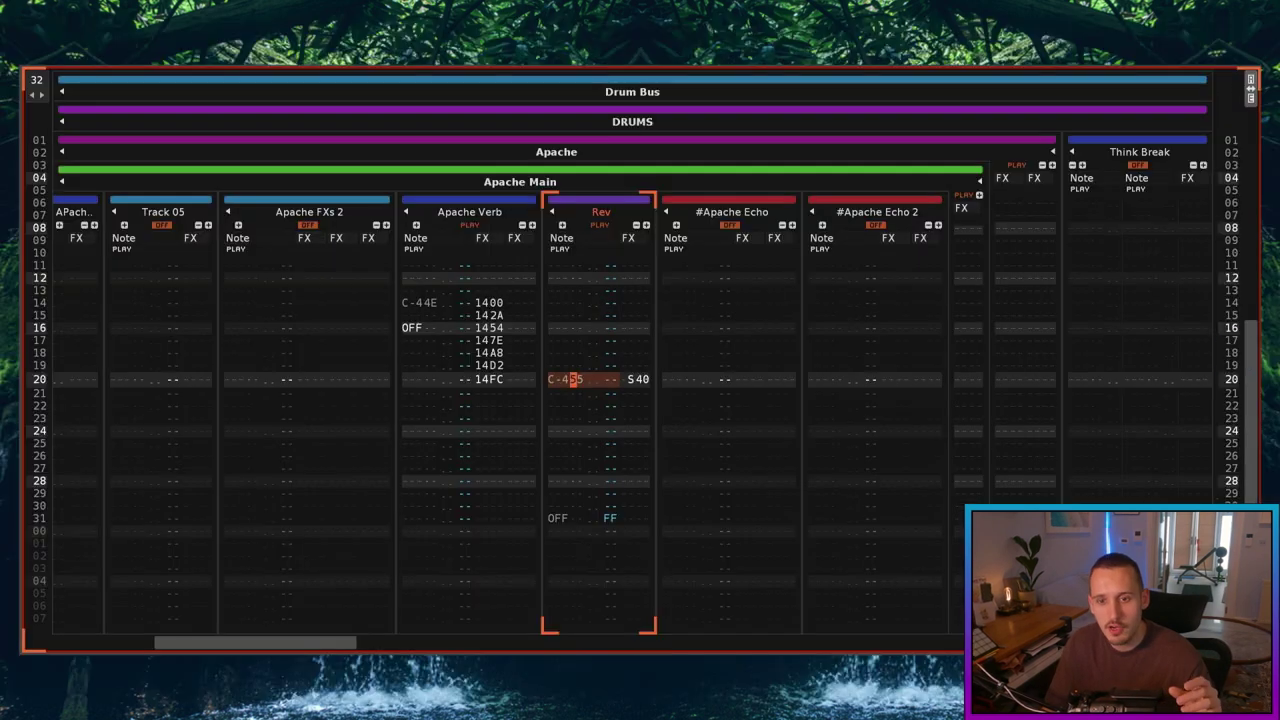
Solo the Rev track to audition its line 20 note, and restore the full mix
{"action": "left_click", "coordinate": [600, 226]}
{"action": "left_click", "coordinate": [600, 228]}
{"action": "key", "text": "space"}
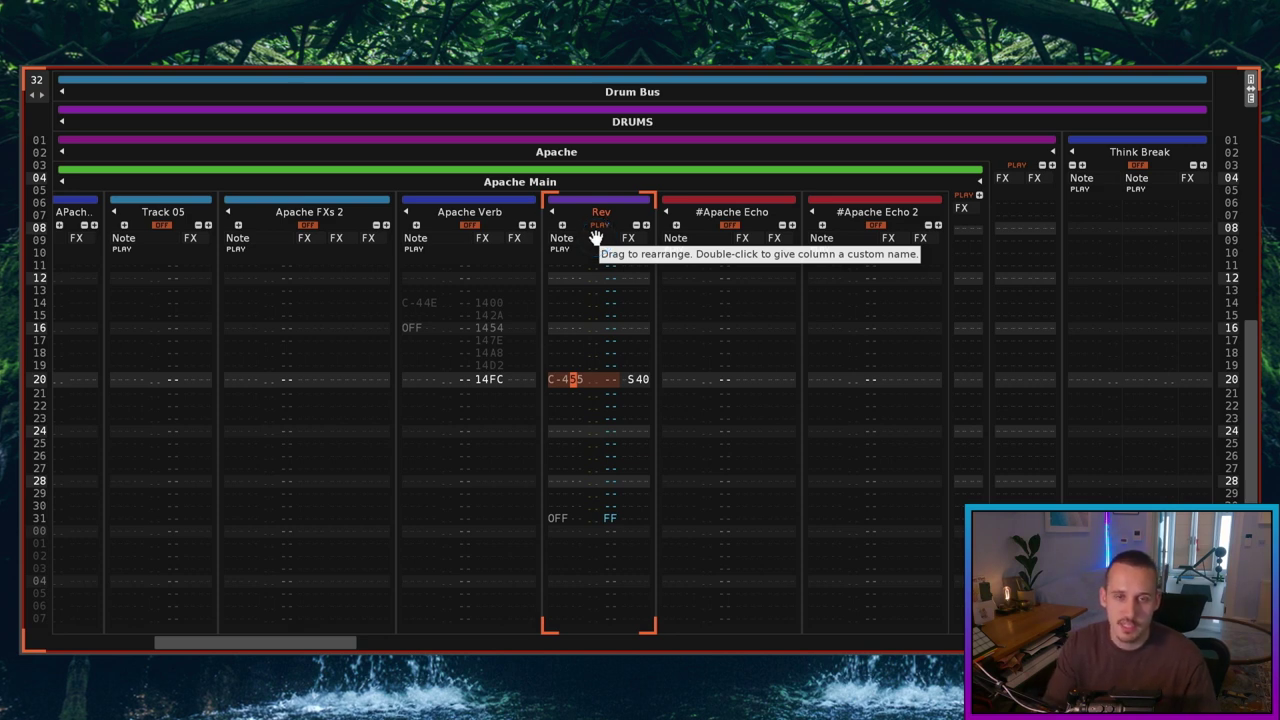
{"action": "left_click", "coordinate": [598, 228]}
{"action": "left_click", "coordinate": [598, 228]}
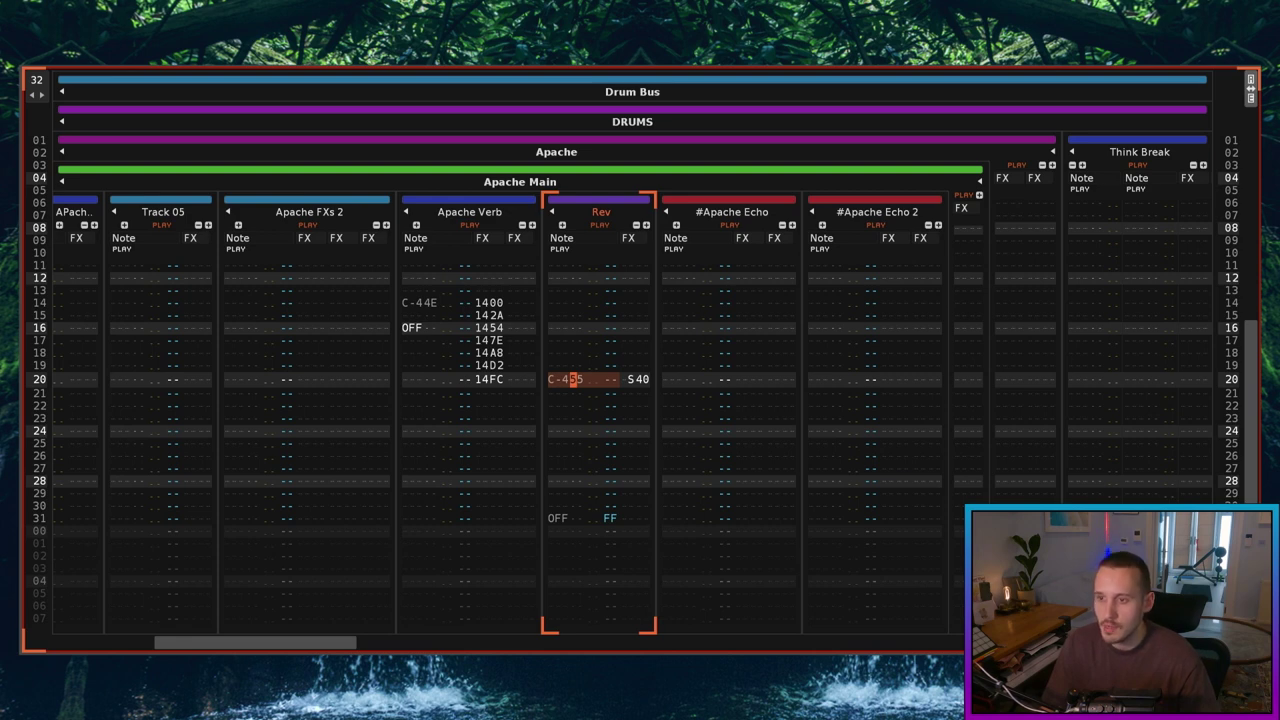
Select the Apache Verb data from line 13 to line 23 and move on to the next pattern
{"action": "left_click", "coordinate": [572, 335]}
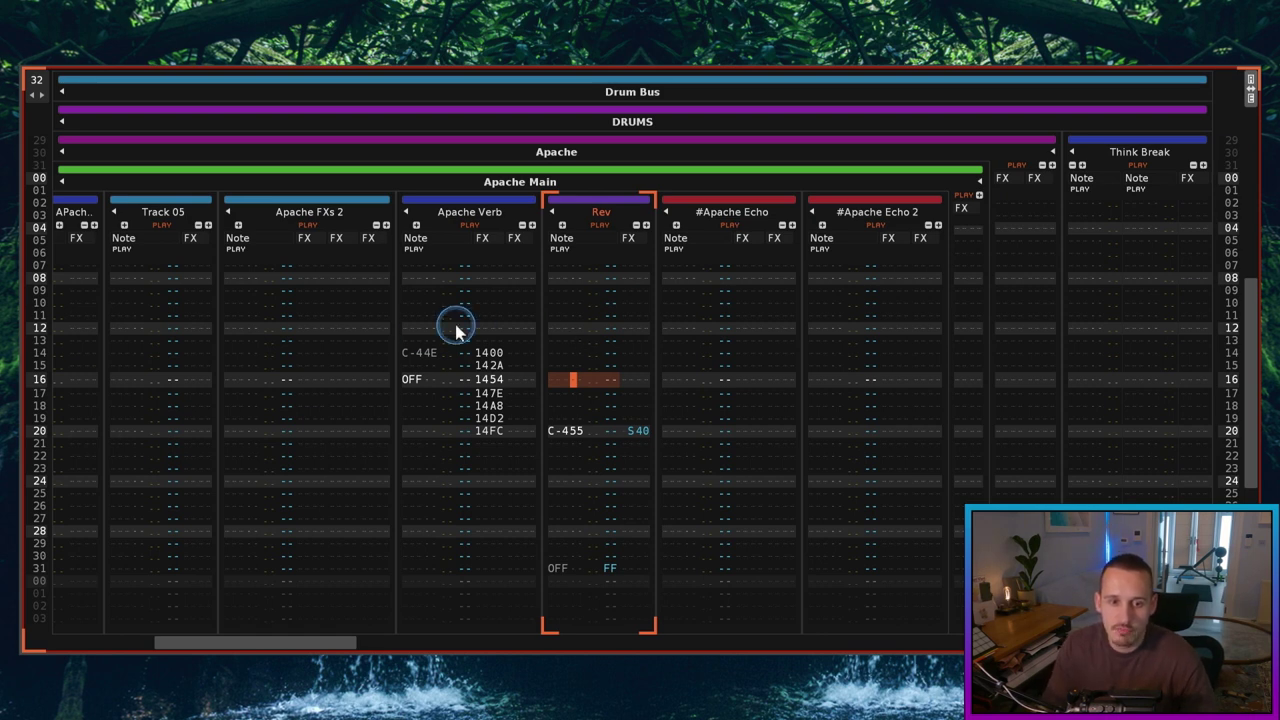
{"action": "left_click_drag", "start_coordinate": [414, 343], "coordinate": [533, 512]}
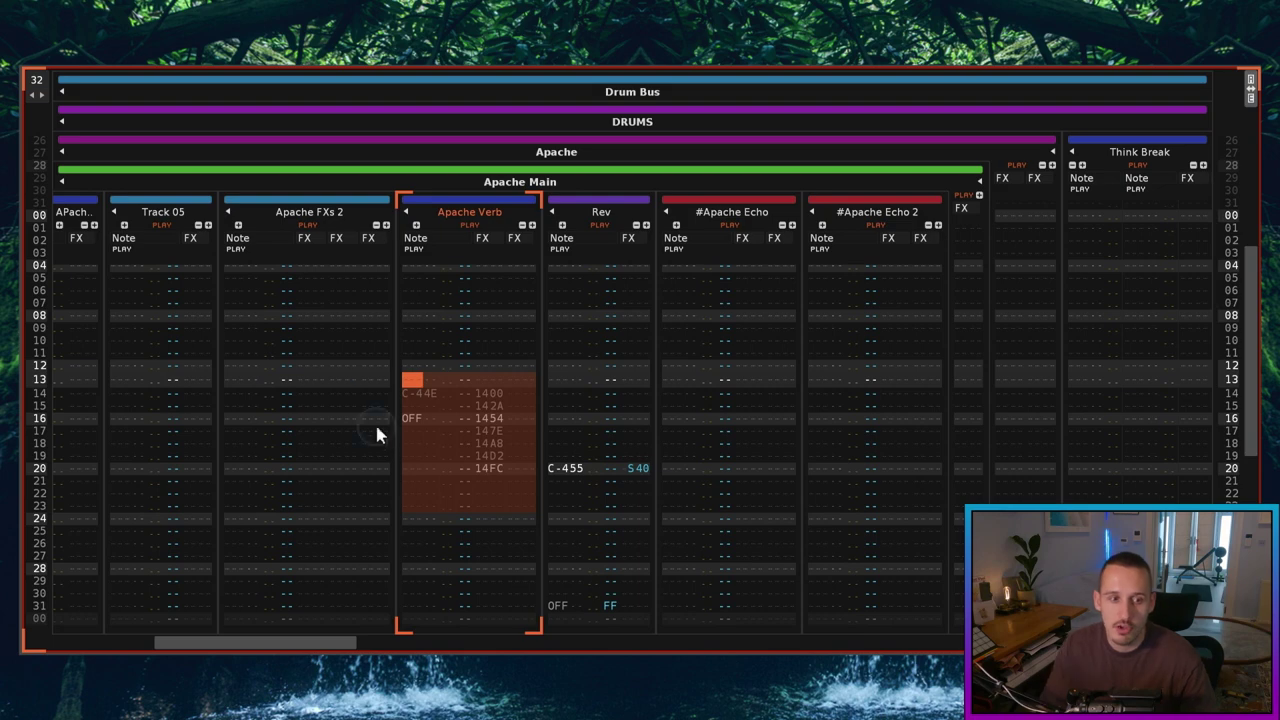
{"action": "key", "text": "ctrl+Down"}
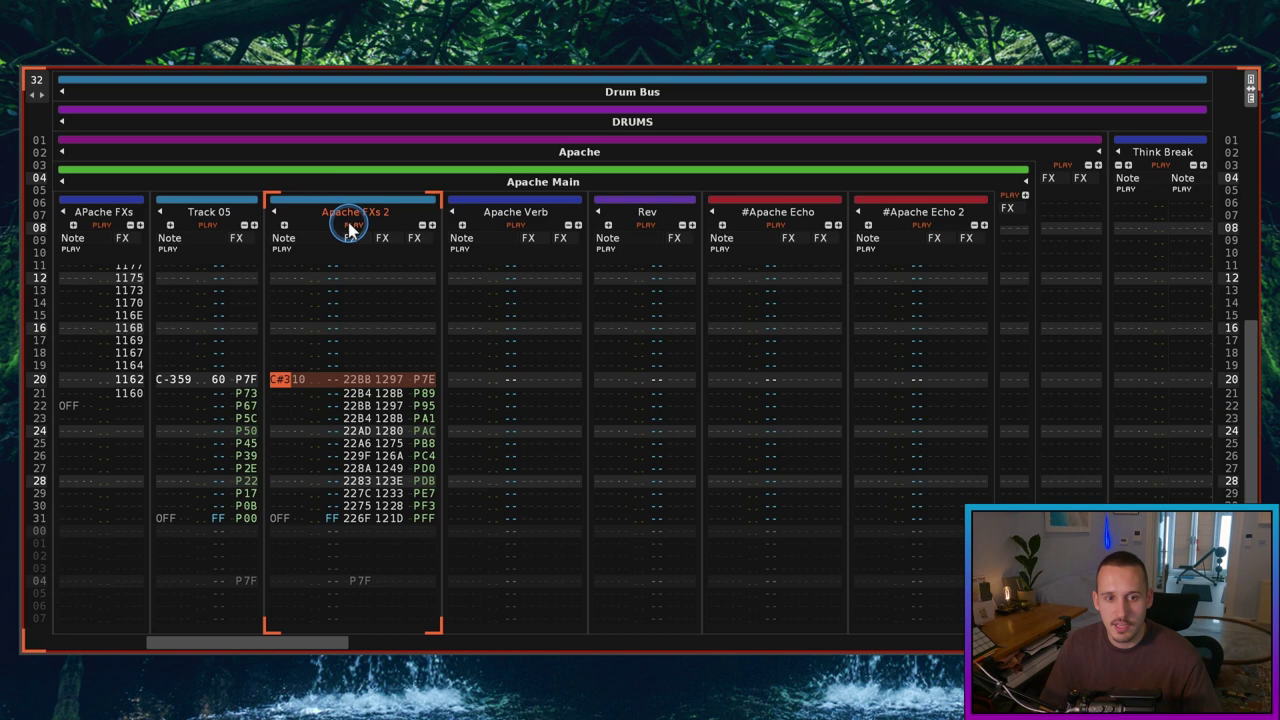
Solo Apache FXs 2 and compare its line 20 C#3 note with Pitch Envelope (2) bypassed and re-enabled
{"action": "right_click", "coordinate": [350, 226]}
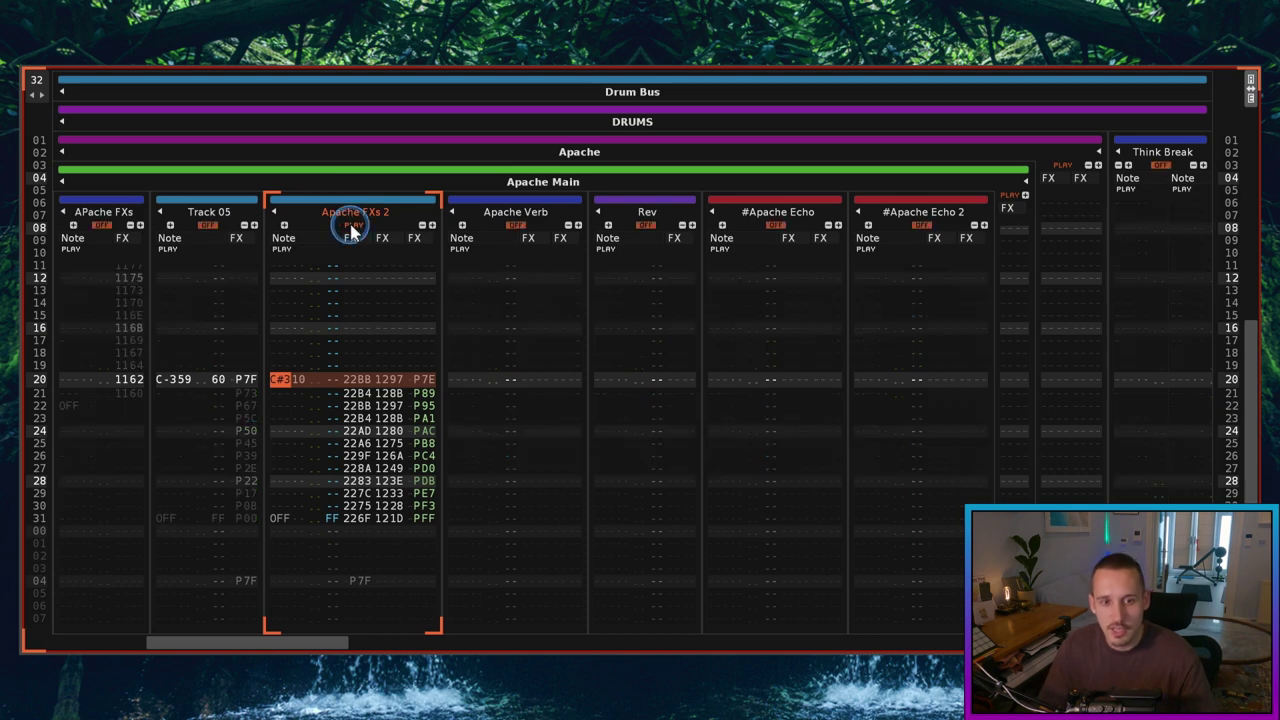
{"action": "key", "text": "space"}
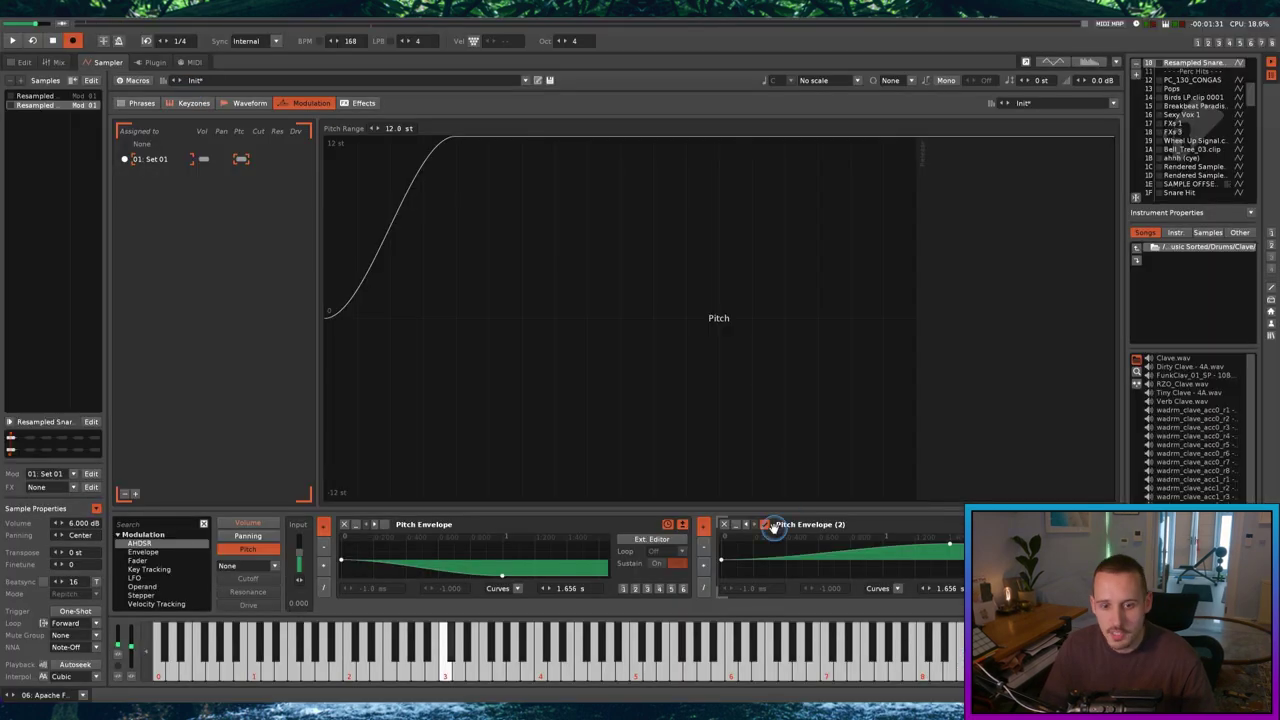
{"action": "left_click", "coordinate": [709, 437]}
{"action": "left_click", "coordinate": [8, 40]}
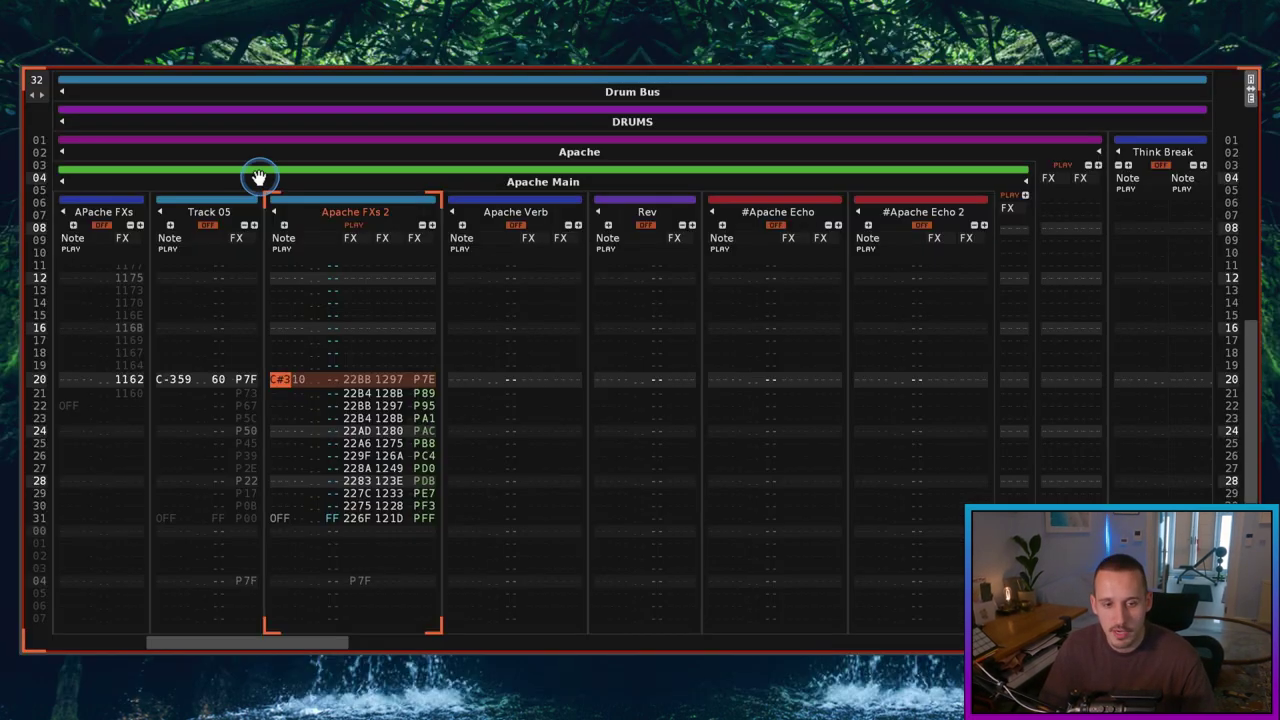
{"action": "left_click", "coordinate": [259, 175]}
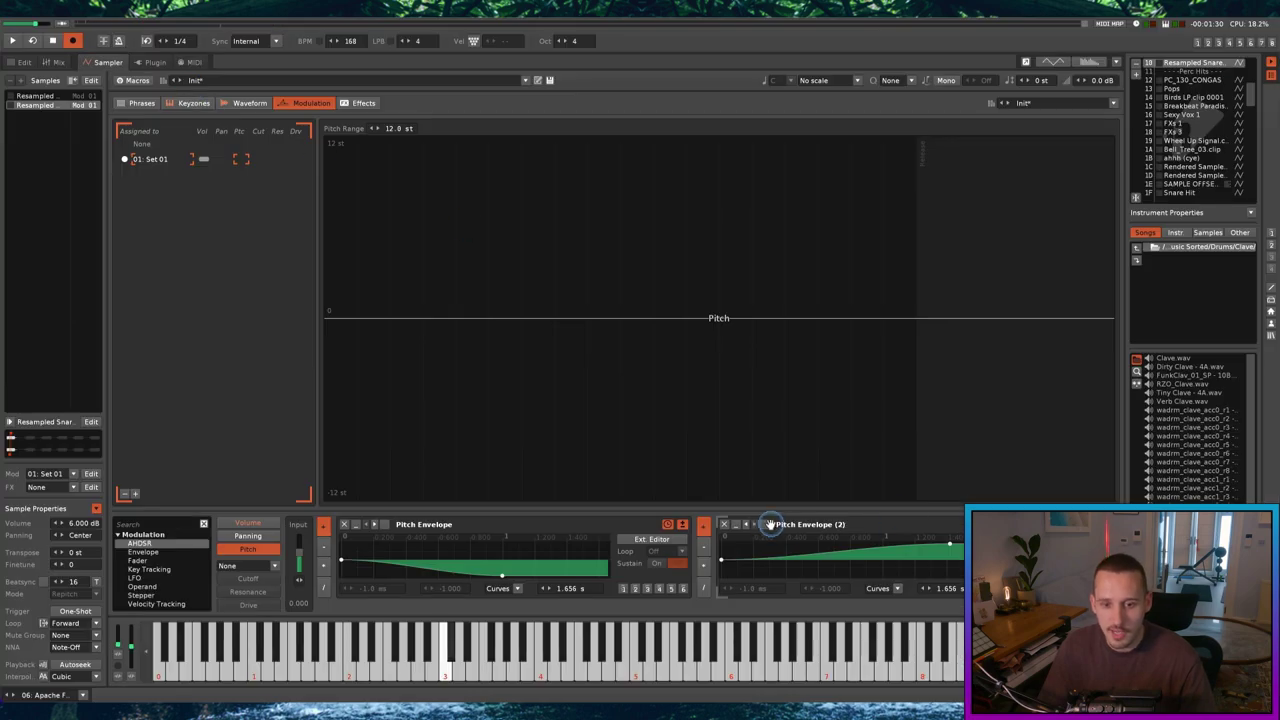
{"action": "left_click", "coordinate": [768, 524]}
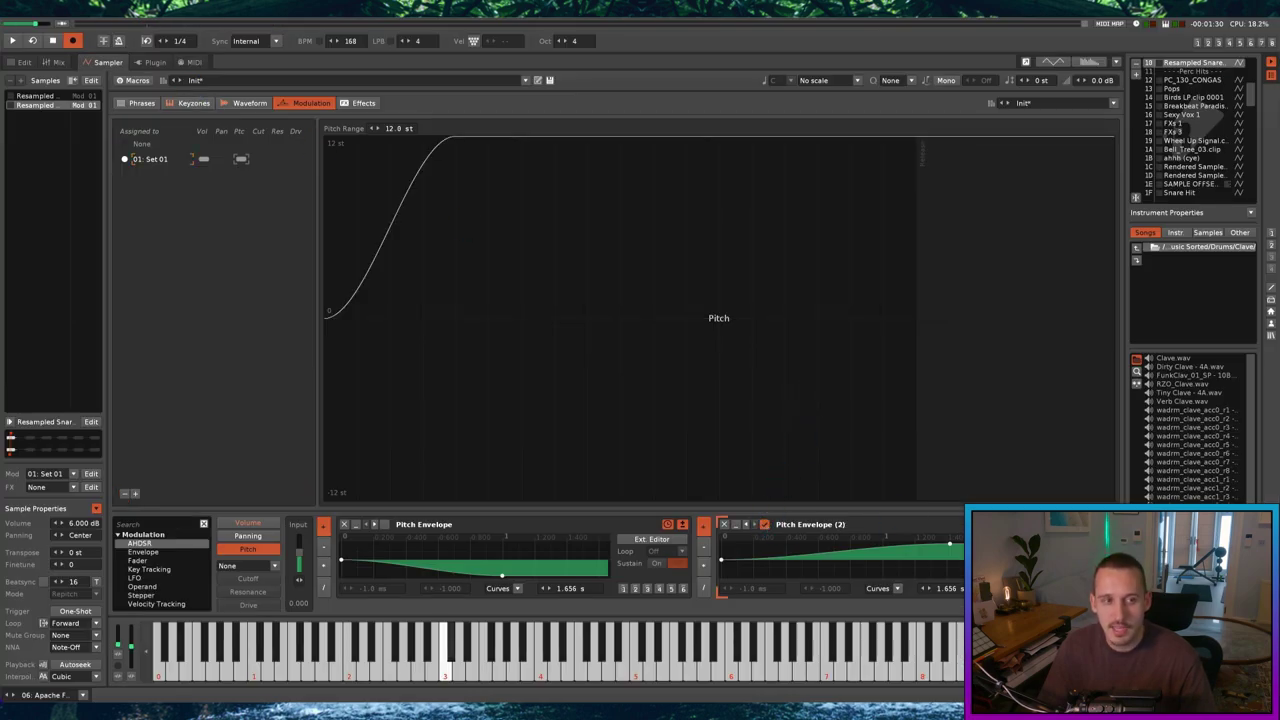
{"action": "left_click", "coordinate": [13, 46]}
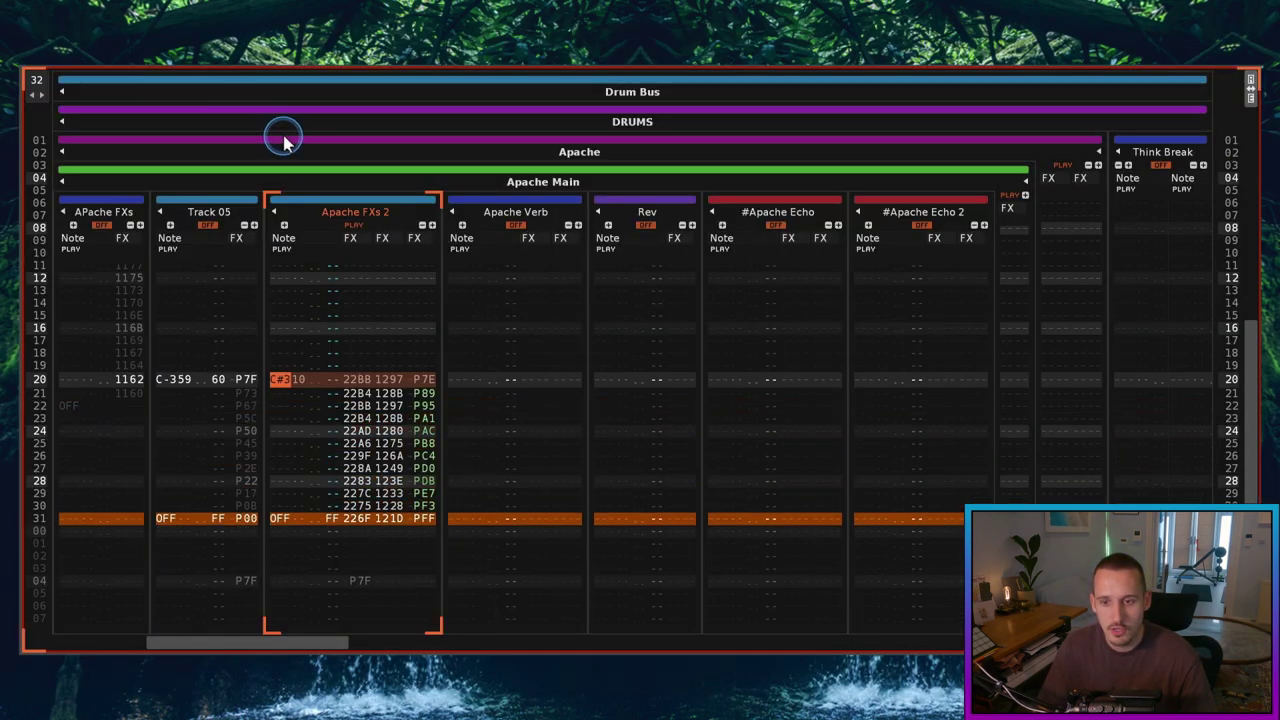
{"action": "key", "text": "space"}
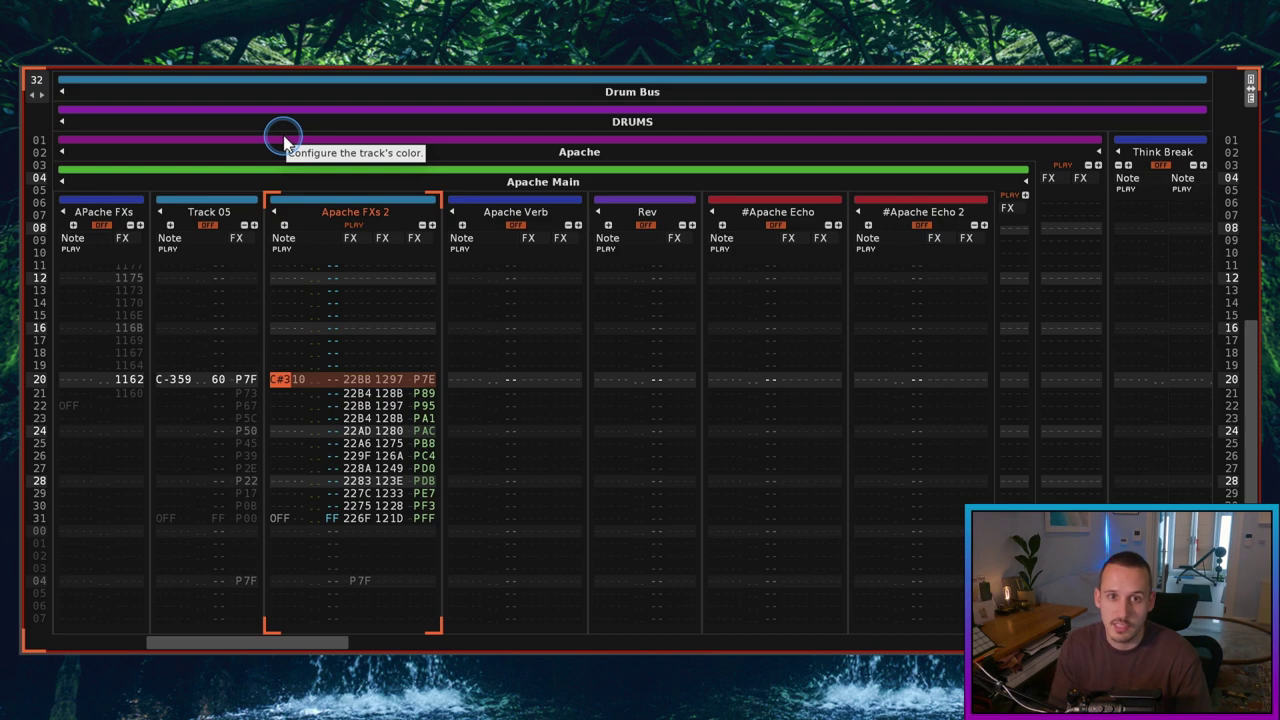
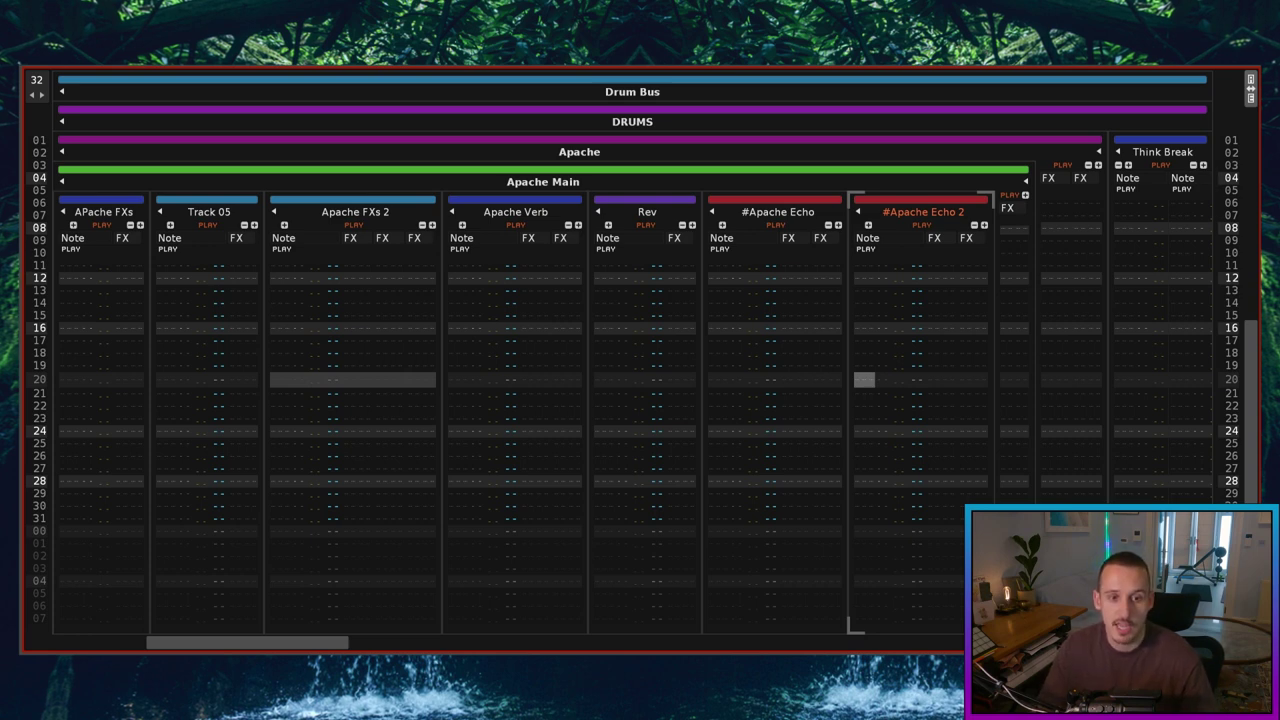
{"action": "key", "text": "space"}
{"action": "key", "text": "Scroll_Lock"}
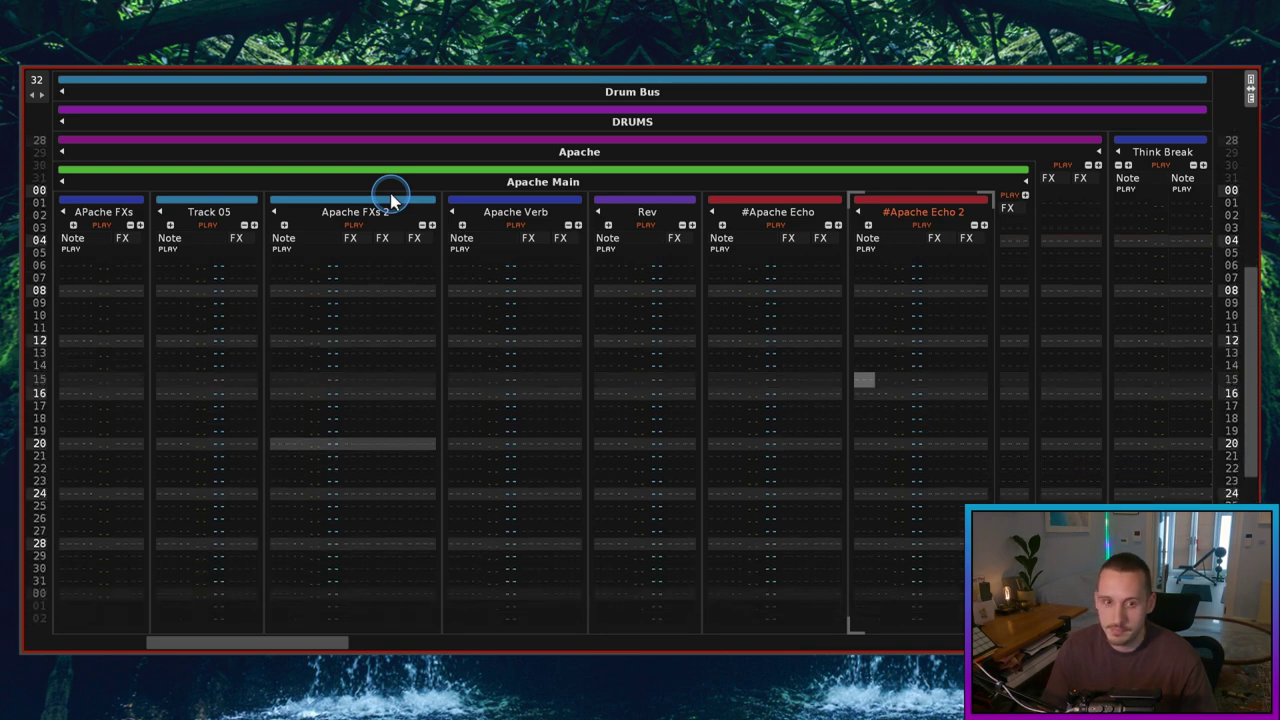
Examine the Think Break track's notes, volume values and Sxx offset commands across the following patterns
{"action": "scroll", "coordinate": [414, 357], "scroll_direction": "left", "scroll_amount": 1}
{"action": "scroll", "coordinate": [430, 352], "scroll_direction": "right", "scroll_amount": 5}
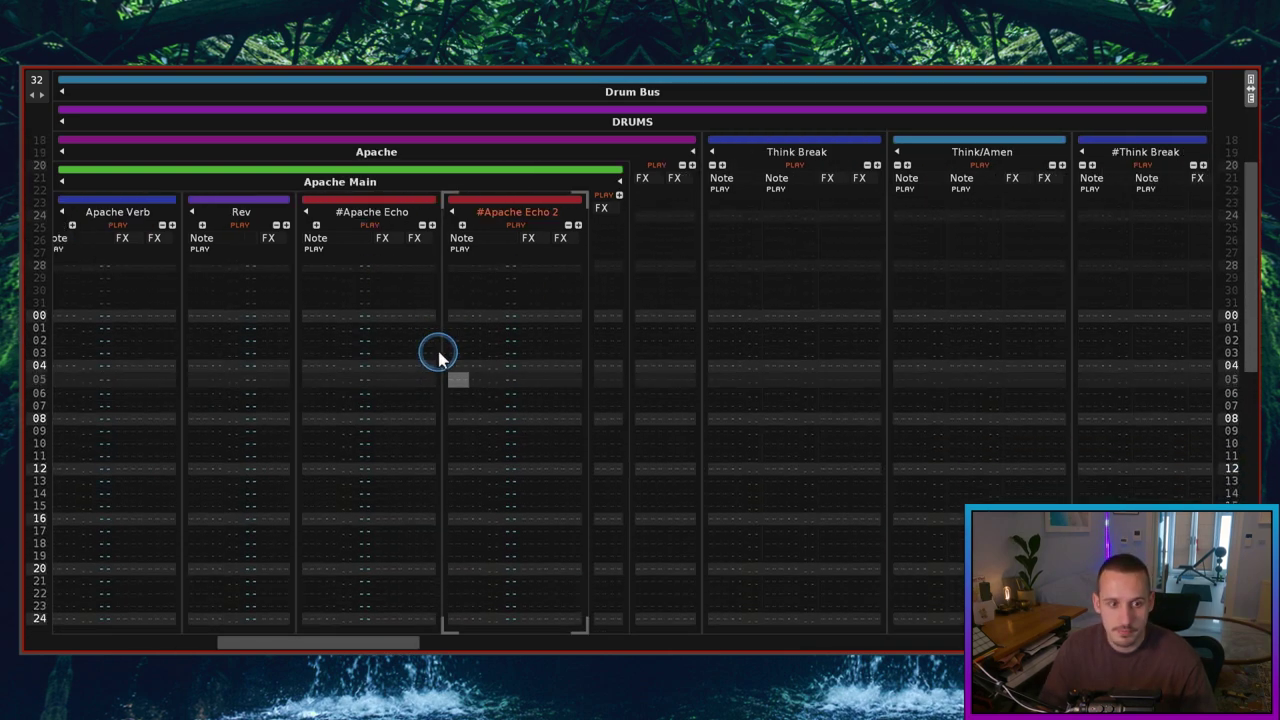
{"action": "scroll", "coordinate": [438, 355], "scroll_direction": "right", "scroll_amount": 2}
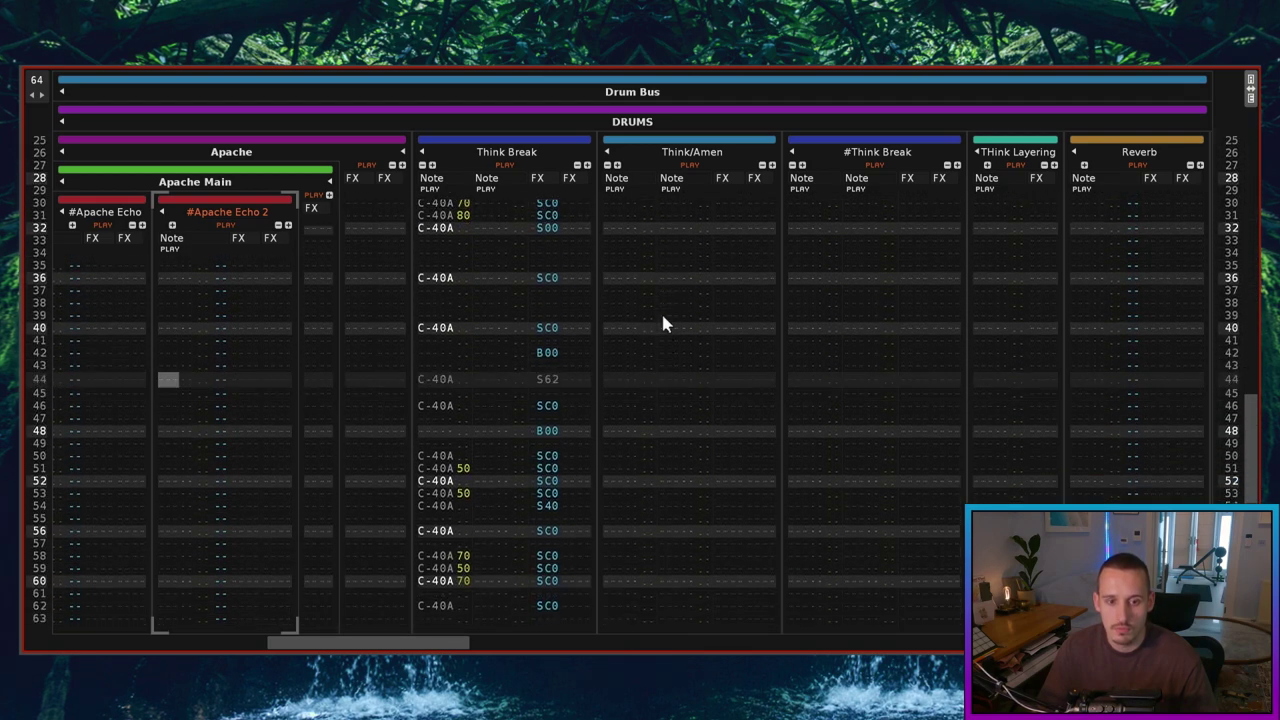
{"action": "left_click", "coordinate": [662, 318]}
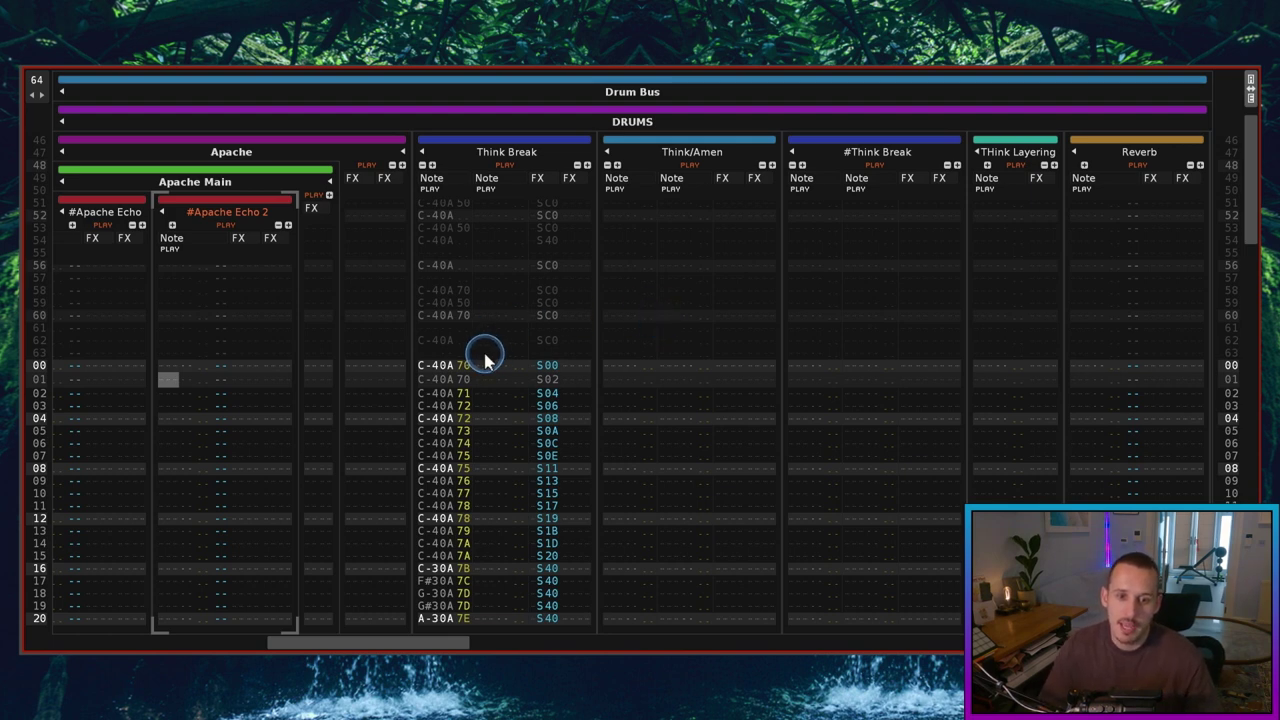
{"action": "scroll", "coordinate": [481, 353], "scroll_direction": "right", "scroll_amount": 1}
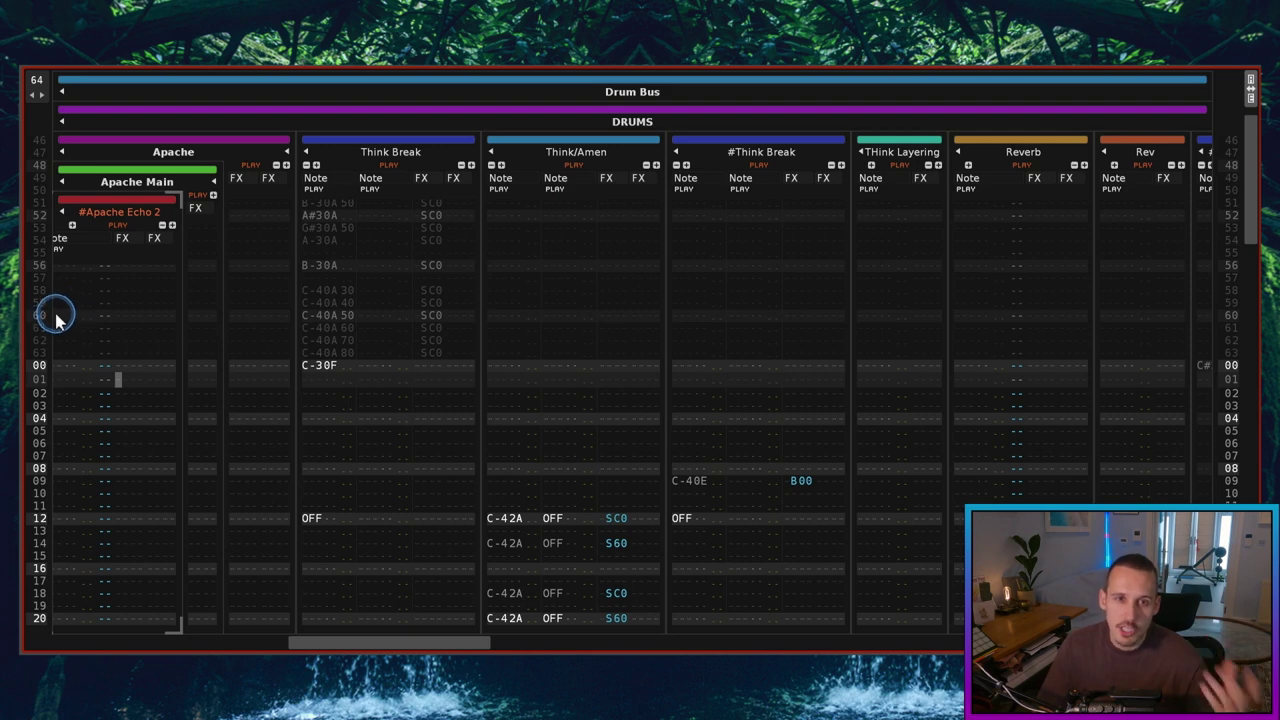
Select the Think Break track and go back three patterns to review its Sxx offsets and volume-reduced notes
{"action": "key", "text": "Tab"}
{"action": "key", "text": "Tab"}
{"action": "key", "text": "Tab"}
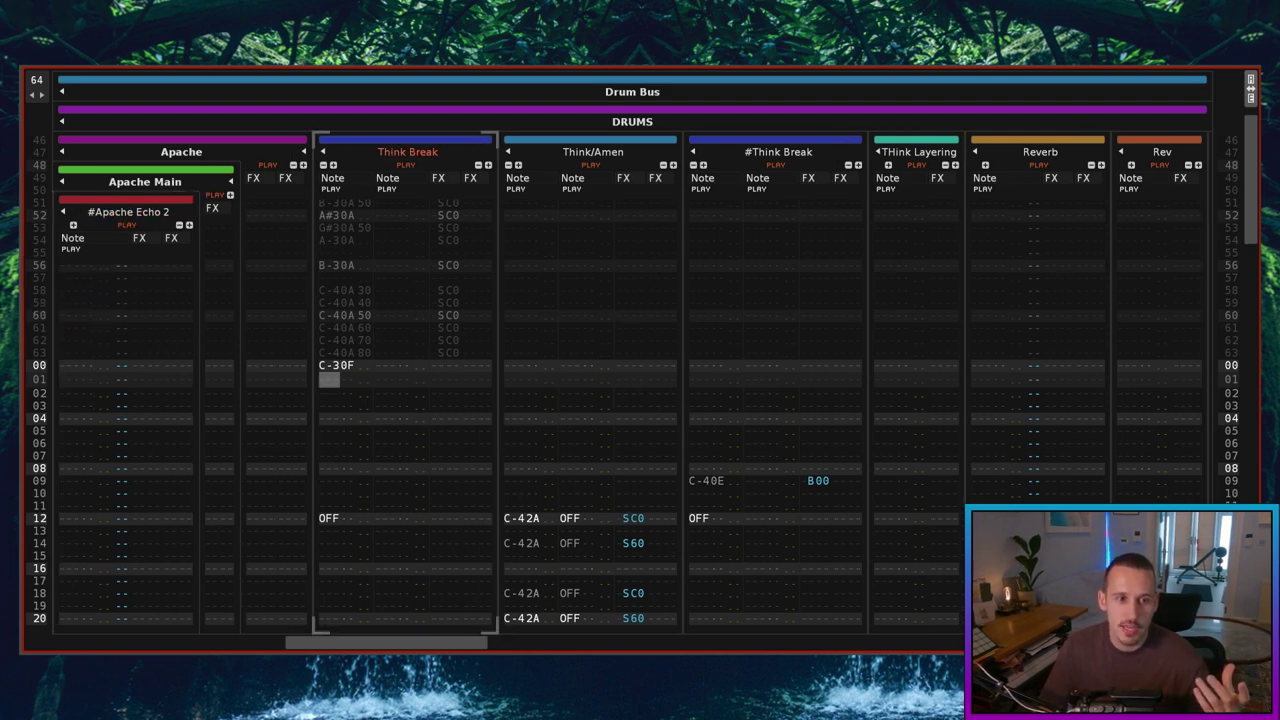
{"action": "key", "text": "ctrl+Up"}
{"action": "key", "text": "ctrl+Up"}
{"action": "key", "text": "ctrl+Up"}
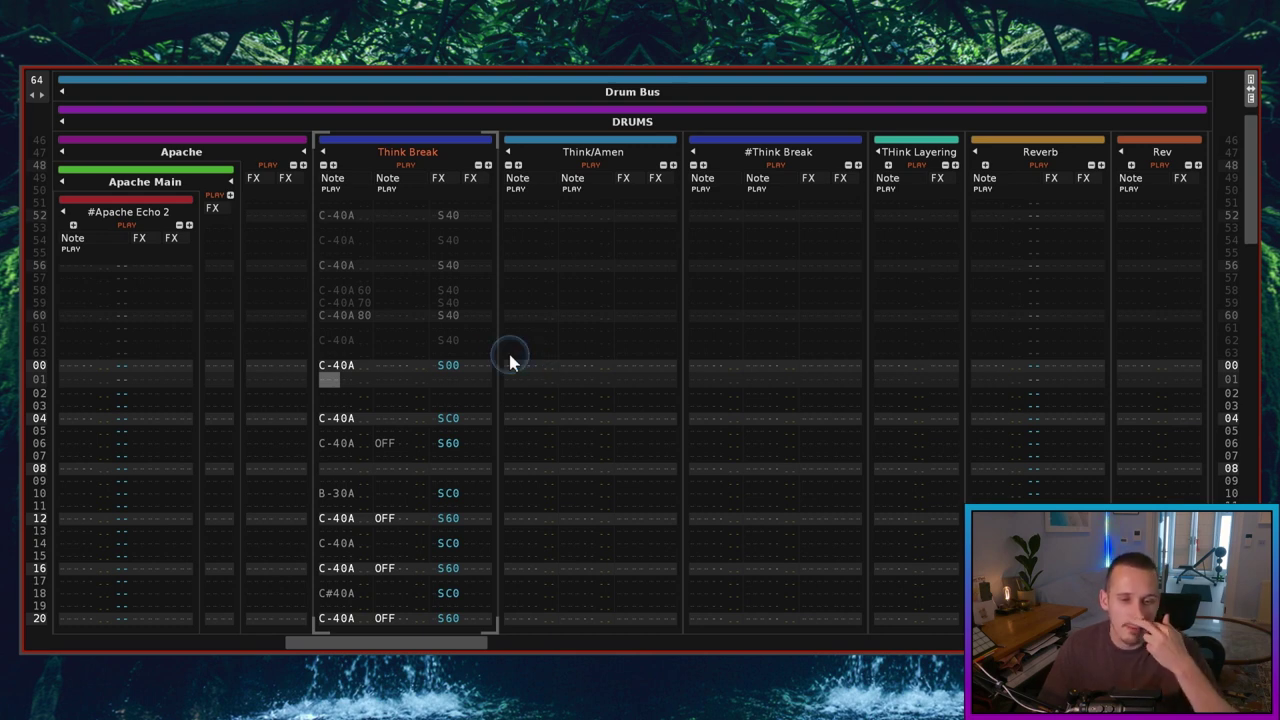
{"action": "scroll", "coordinate": [364, 374], "scroll_direction": "down", "scroll_amount": 1}
{"action": "scroll", "coordinate": [357, 373], "scroll_direction": "down", "scroll_amount": 1}
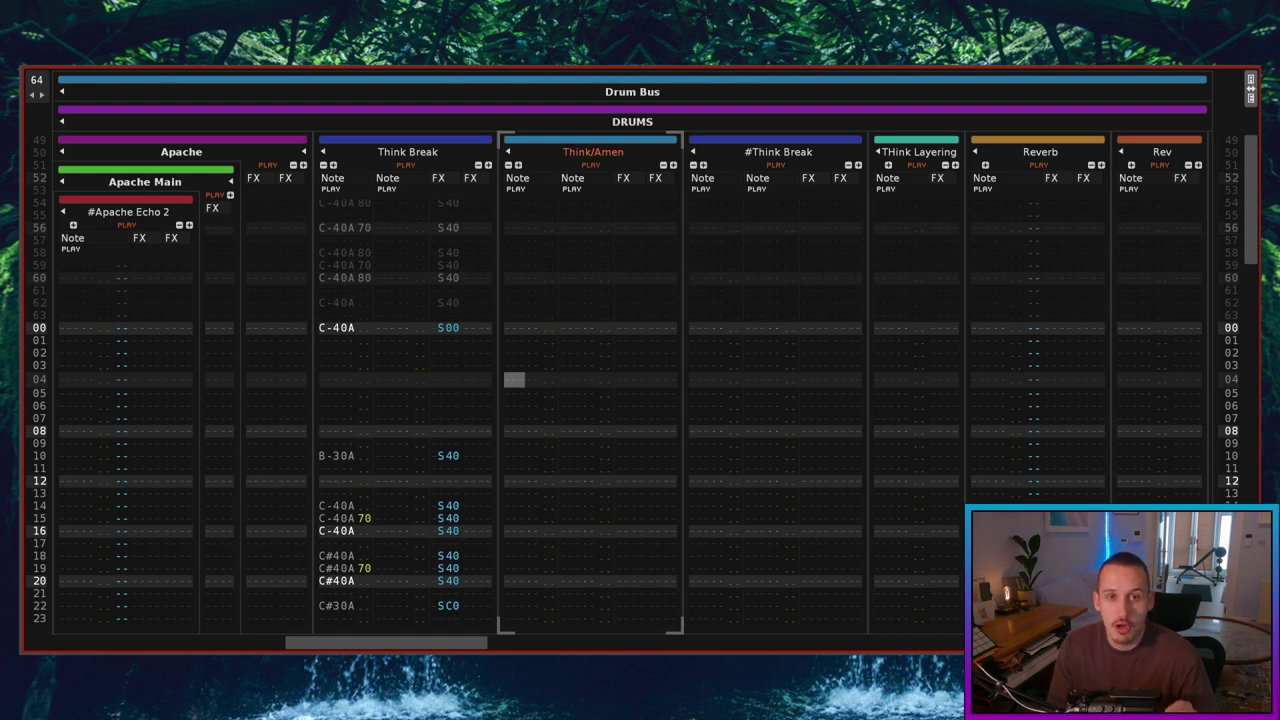
Step line by line through the Think Break edits and into the next pattern's Think/Amen notes
{"action": "key", "text": "Down"}
{"action": "key", "text": "Down"}
{"action": "key", "text": "Down"}
{"action": "key", "text": "Down"}
{"action": "key", "text": "Down"}
{"action": "key", "text": "Down"}
{"action": "key", "text": "Down"}
{"action": "key", "text": "Down"}
{"action": "key", "text": "Down"}
{"action": "key", "text": "Down"}
{"action": "key", "text": "Down"}
{"action": "key", "text": "Down"}
{"action": "key", "text": "Down"}
{"action": "key", "text": "Down"}
{"action": "key", "text": "Down"}
{"action": "key", "text": "Down"}
{"action": "key", "text": "Down"}
{"action": "key", "text": "Down"}
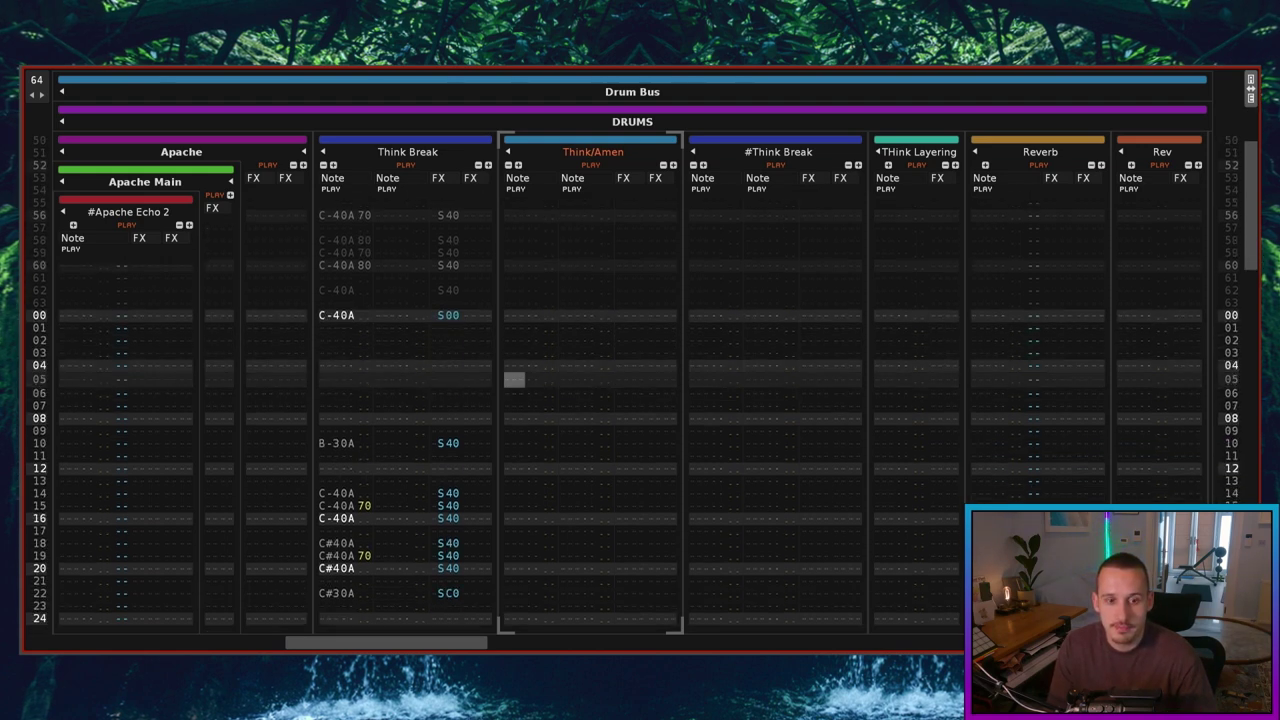
{"action": "key", "text": "Down"}
{"action": "key", "text": "Down"}
{"action": "key", "text": "Down"}
{"action": "key", "text": "Down"}
{"action": "key", "text": "Down"}
{"action": "key", "text": "Down"}
{"action": "key", "text": "Down"}
{"action": "key", "text": "Down"}
{"action": "key", "text": "Down"}
{"action": "key", "text": "Down"}
{"action": "key", "text": "Down"}
{"action": "key", "text": "Down"}
{"action": "key", "text": "Down"}
{"action": "key", "text": "Down"}
{"action": "key", "text": "Down"}
{"action": "key", "text": "Down"}
{"action": "key", "text": "Down"}
{"action": "key", "text": "Down"}
{"action": "key", "text": "Down"}
{"action": "key", "text": "Down"}
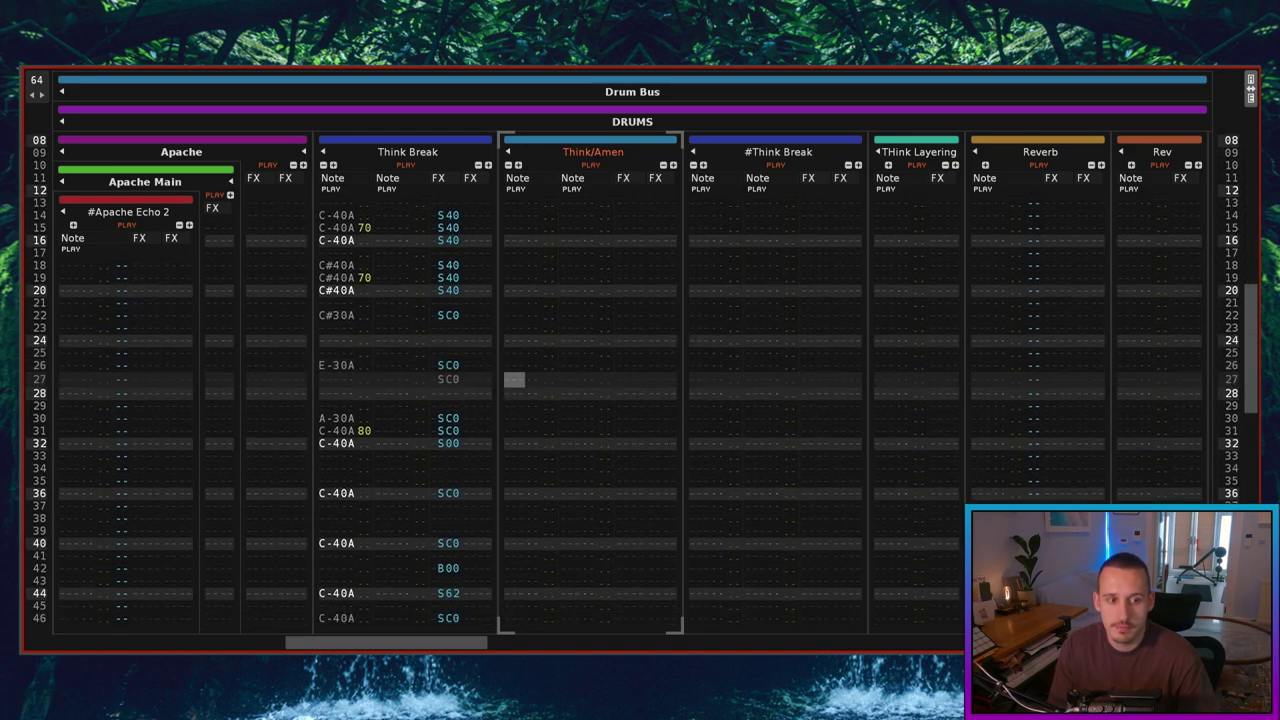
{"action": "key", "text": "Down"}
{"action": "key", "text": "Down"}
{"action": "key", "text": "Down"}
{"action": "key", "text": "Down"}
{"action": "key", "text": "Down"}
{"action": "key", "text": "Down"}
{"action": "key", "text": "Down"}
{"action": "key", "text": "Down"}
{"action": "key", "text": "Down"}
{"action": "key", "text": "Down"}
{"action": "key", "text": "Down"}
{"action": "key", "text": "Down"}
{"action": "key", "text": "Down"}
{"action": "key", "text": "Down"}
{"action": "key", "text": "Down"}
{"action": "key", "text": "Down"}
{"action": "key", "text": "Down"}
{"action": "key", "text": "Down"}
{"action": "key", "text": "Down"}
{"action": "key", "text": "Down"}
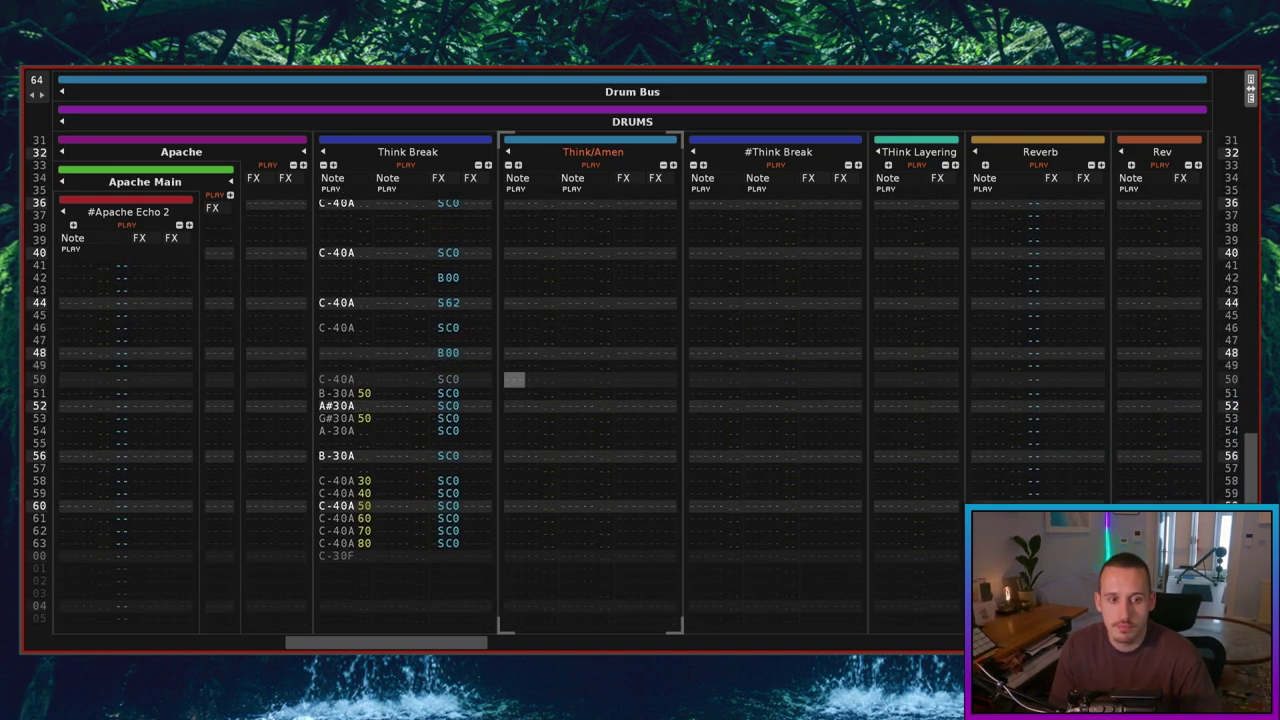
{"action": "key", "text": "Down"}
{"action": "key", "text": "Down"}
{"action": "key", "text": "Down"}
{"action": "key", "text": "Down"}
{"action": "key", "text": "Down"}
{"action": "key", "text": "Down"}
{"action": "key", "text": "Down"}
{"action": "key", "text": "Down"}
{"action": "key", "text": "Down"}
{"action": "key", "text": "Down"}
{"action": "key", "text": "Down"}
{"action": "key", "text": "Down"}
{"action": "key", "text": "Down"}
{"action": "key", "text": "Down"}
{"action": "key", "text": "Down"}
{"action": "key", "text": "Down"}
{"action": "key", "text": "Down"}
{"action": "key", "text": "Down"}
{"action": "key", "text": "Down"}
{"action": "key", "text": "Down"}
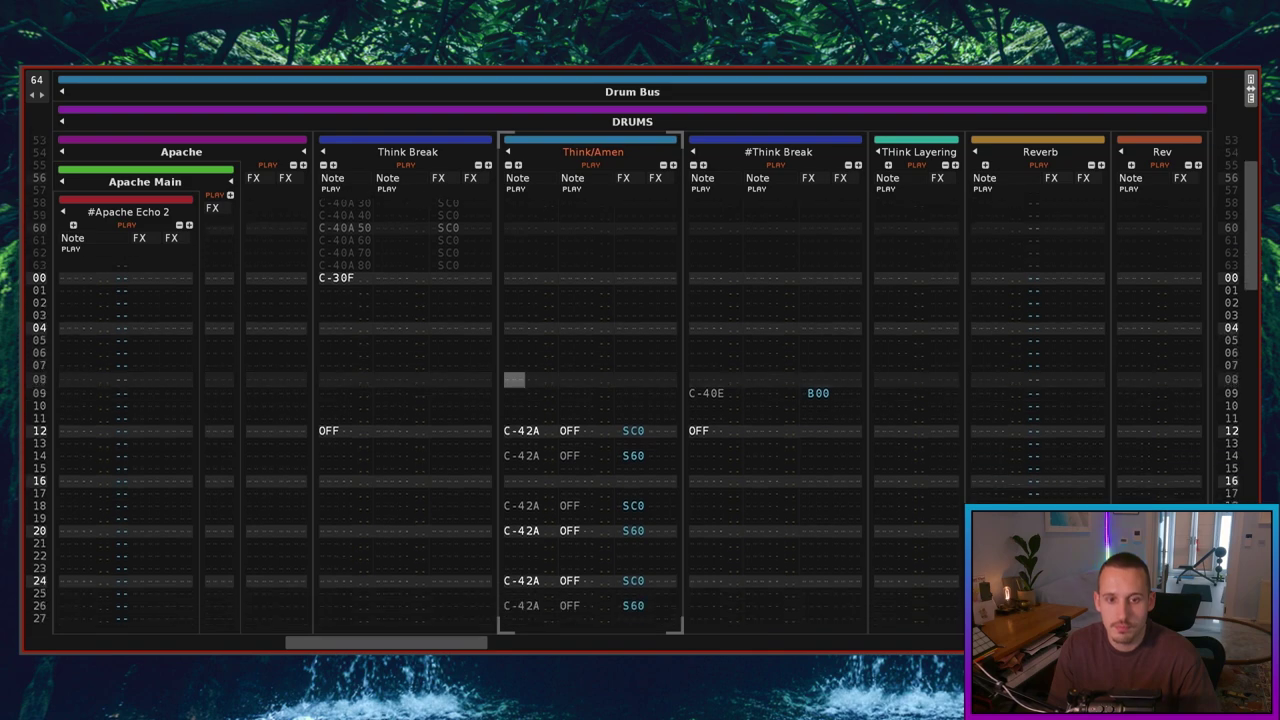
{"action": "key", "text": "Down"}
{"action": "key", "text": "Down"}
{"action": "key", "text": "Down"}
{"action": "key", "text": "Down"}
{"action": "key", "text": "Down"}
{"action": "key", "text": "Down"}
{"action": "key", "text": "Down"}
{"action": "key", "text": "Down"}
{"action": "key", "text": "Down"}
{"action": "key", "text": "Down"}
{"action": "key", "text": "Down"}
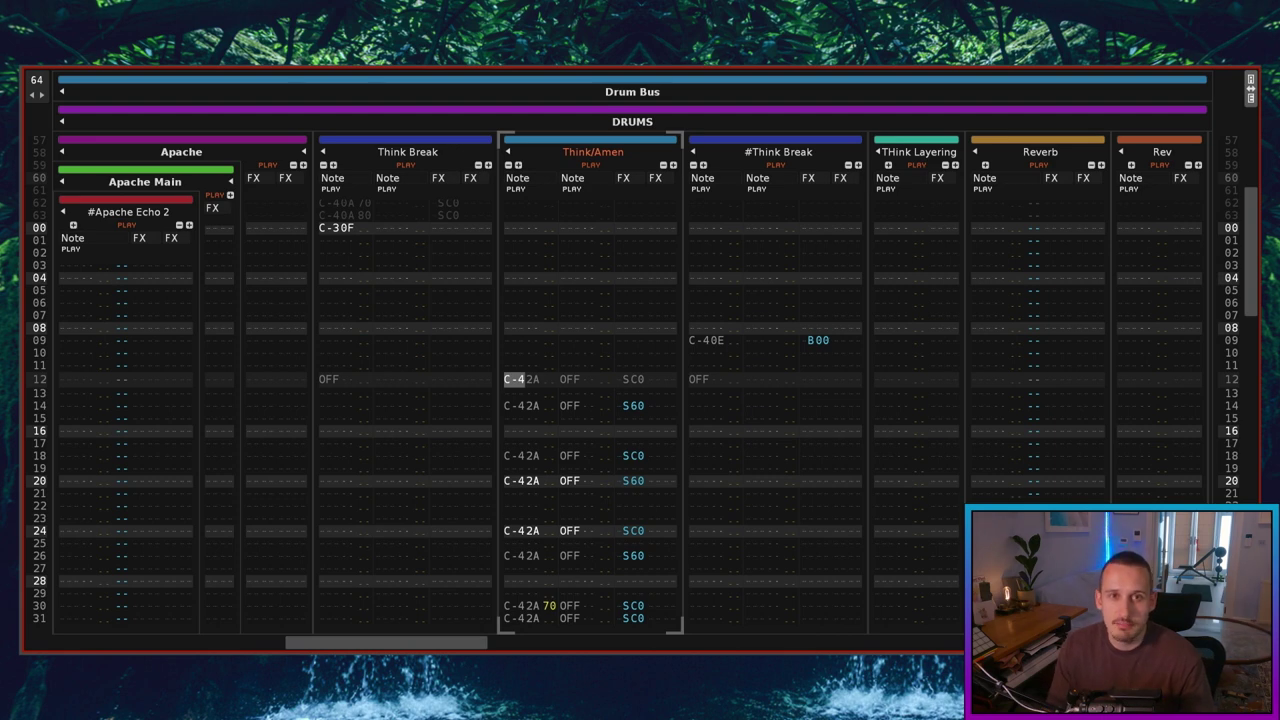
Solo the Think/Amen track to audition its C-4 break edits, and restore the full mix
{"action": "left_click", "coordinate": [588, 163]}
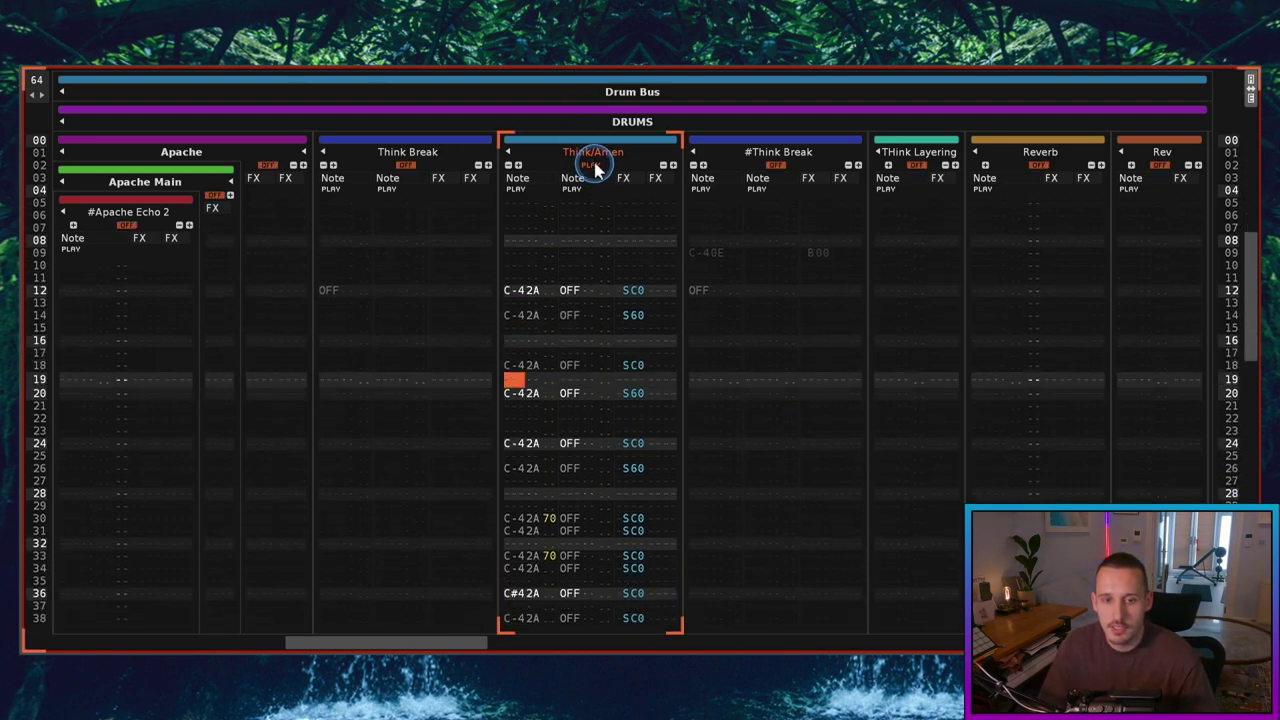
{"action": "key", "text": "space"}
{"action": "right_click", "coordinate": [595, 166]}
{"action": "scroll", "coordinate": [562, 228], "scroll_direction": "up", "scroll_amount": 1}
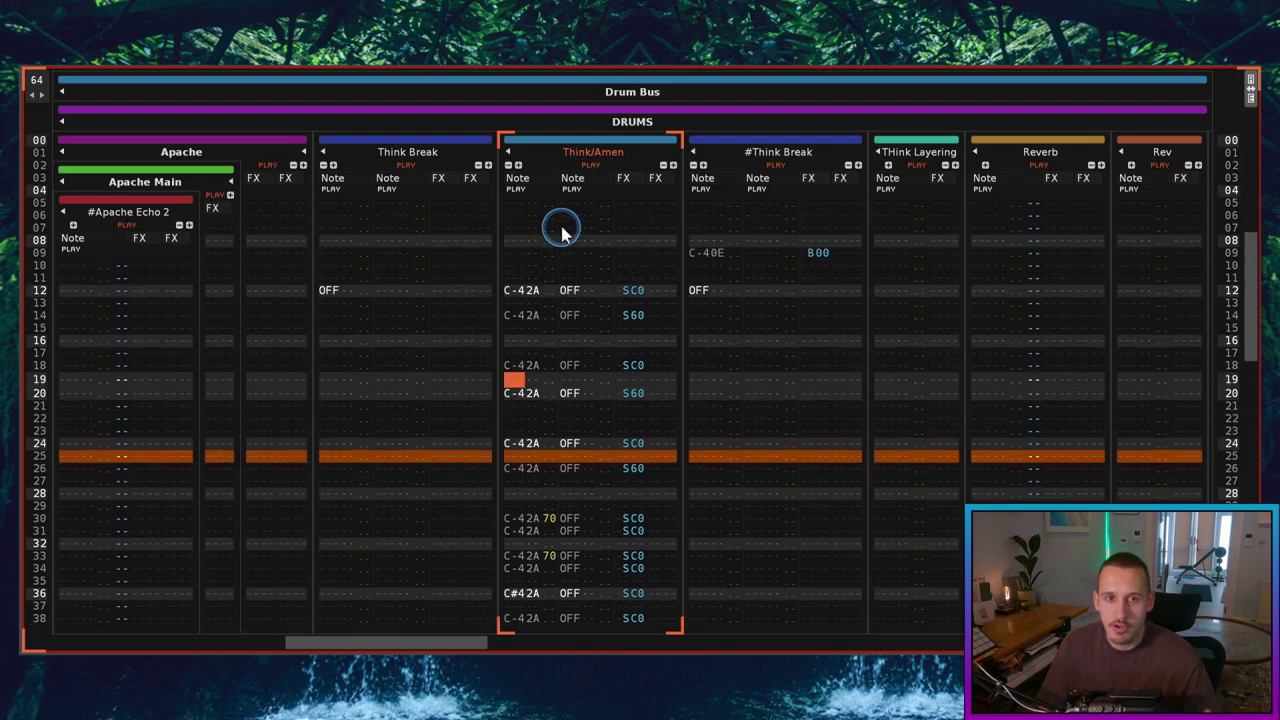
Switch to Logic Pro and audition the Think Break 168-24b track (Audio 3) together with Audio 7 in solo
{"action": "left_click", "coordinate": [406, 370]}
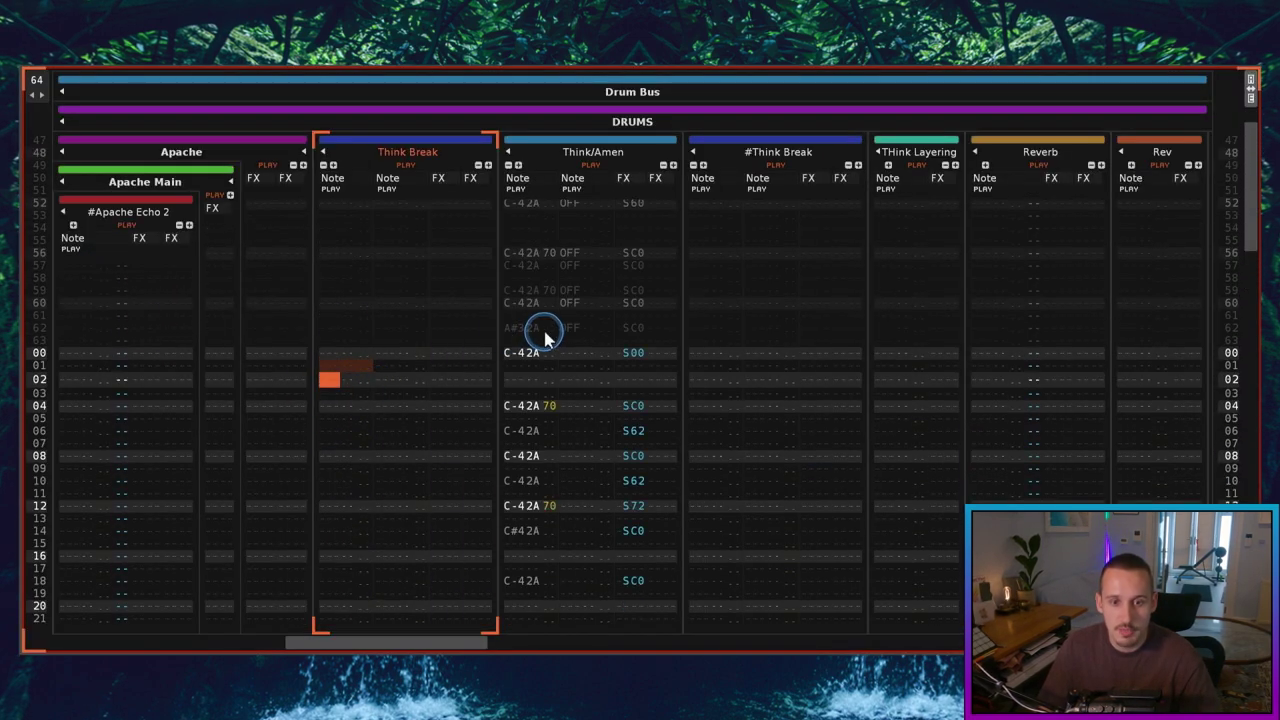
{"action": "left_click", "coordinate": [522, 356]}
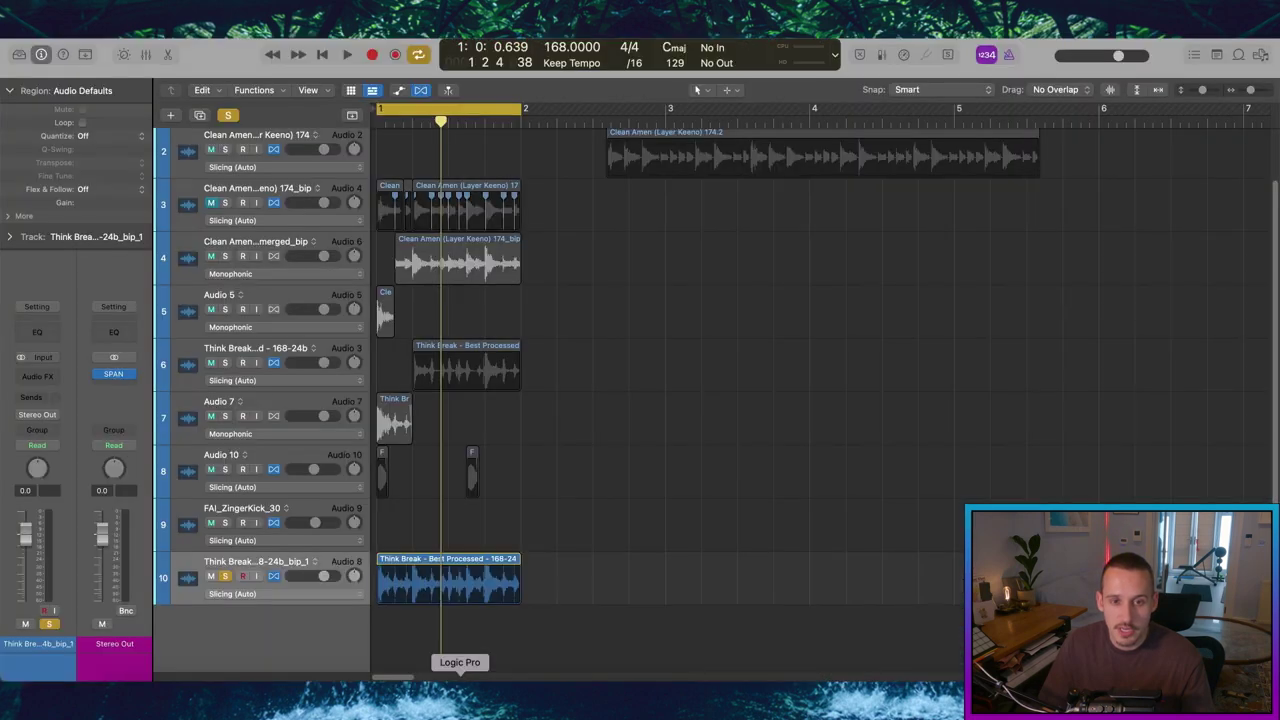
{"action": "left_click", "coordinate": [222, 362]}
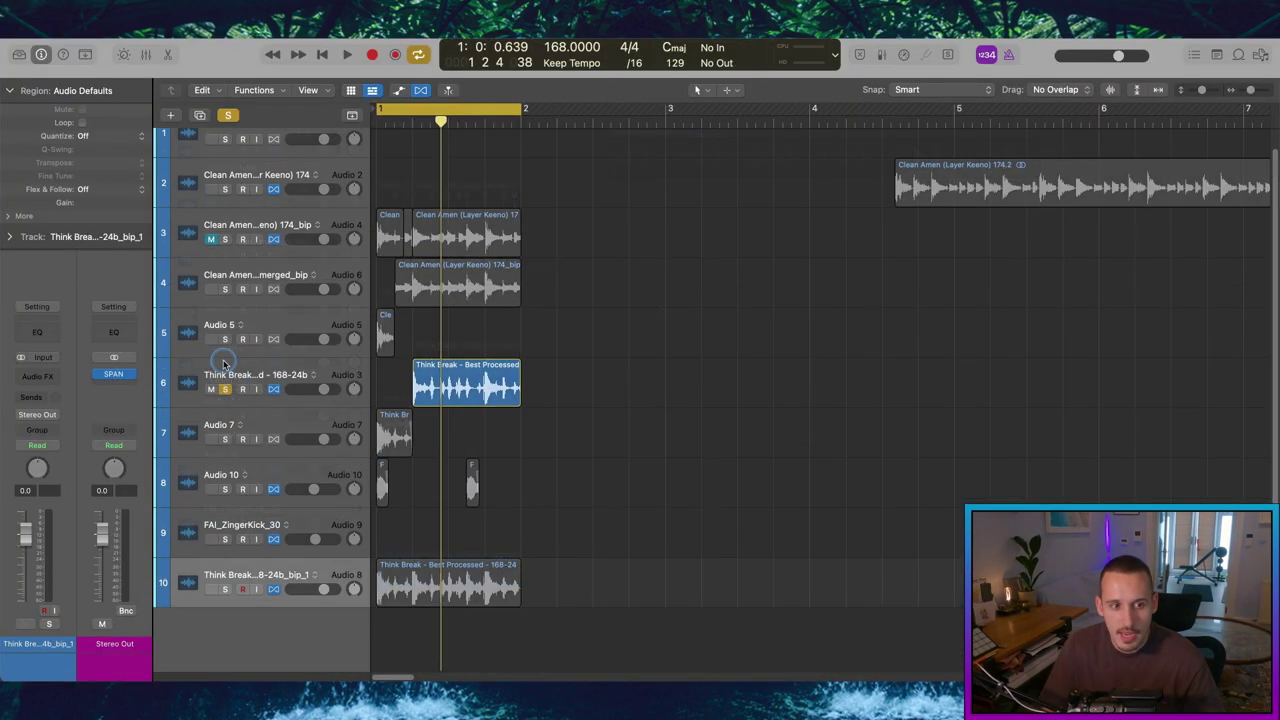
{"action": "left_click", "coordinate": [225, 439]}
{"action": "key", "text": "space"}
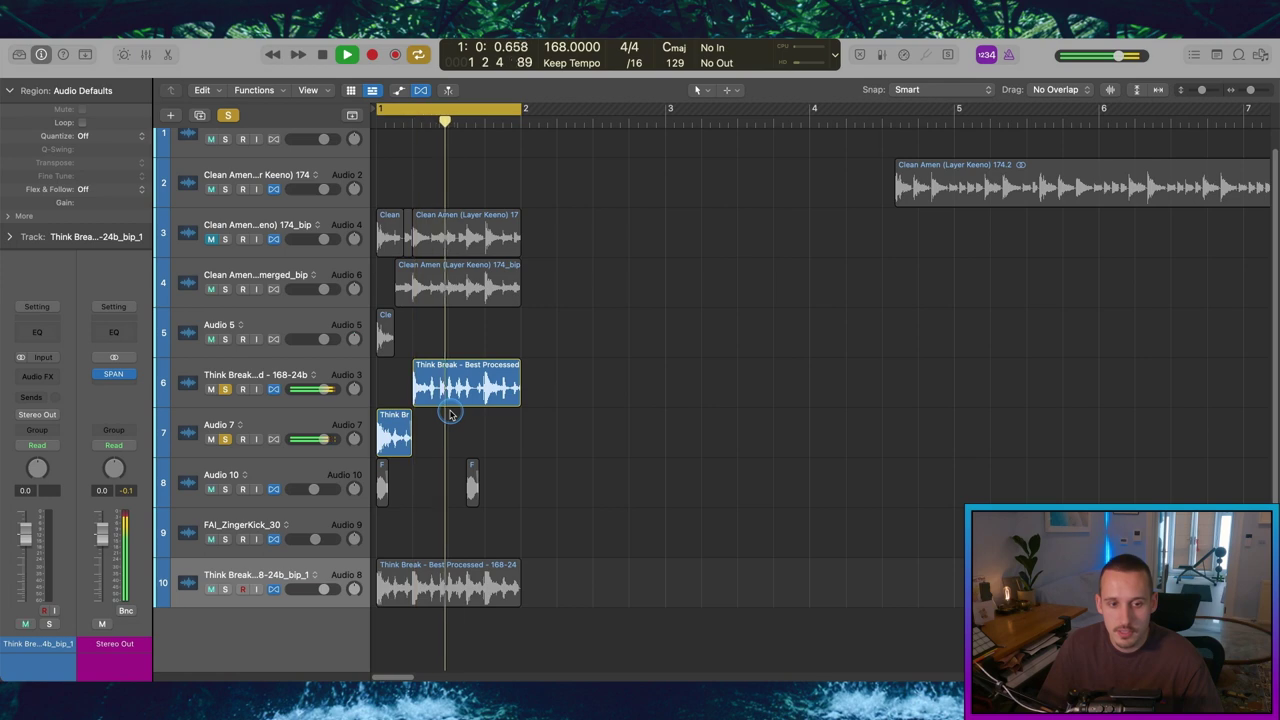
{"action": "key", "text": "space"}
Inspect the settings of the three Channel EQs on Audio 7 and close their windows
{"action": "scroll", "coordinate": [424, 410], "scroll_direction": "up", "scroll_amount": 2}
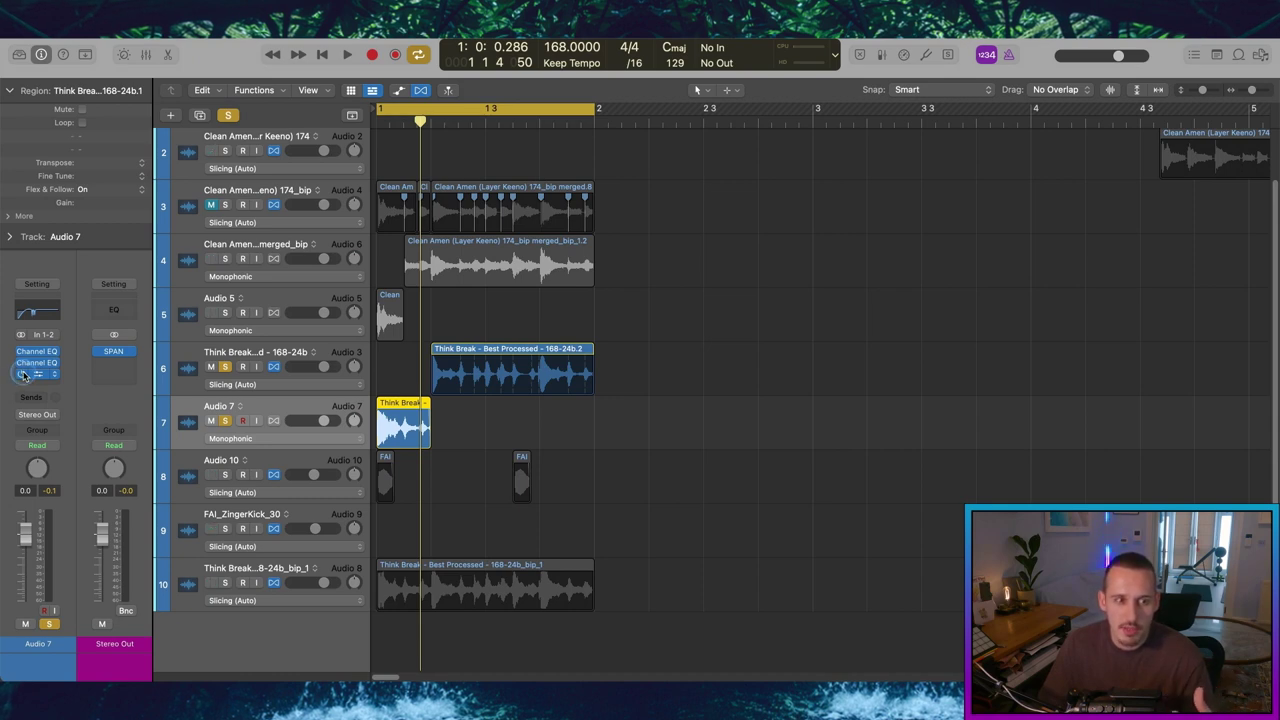
{"action": "left_click", "coordinate": [35, 364]}
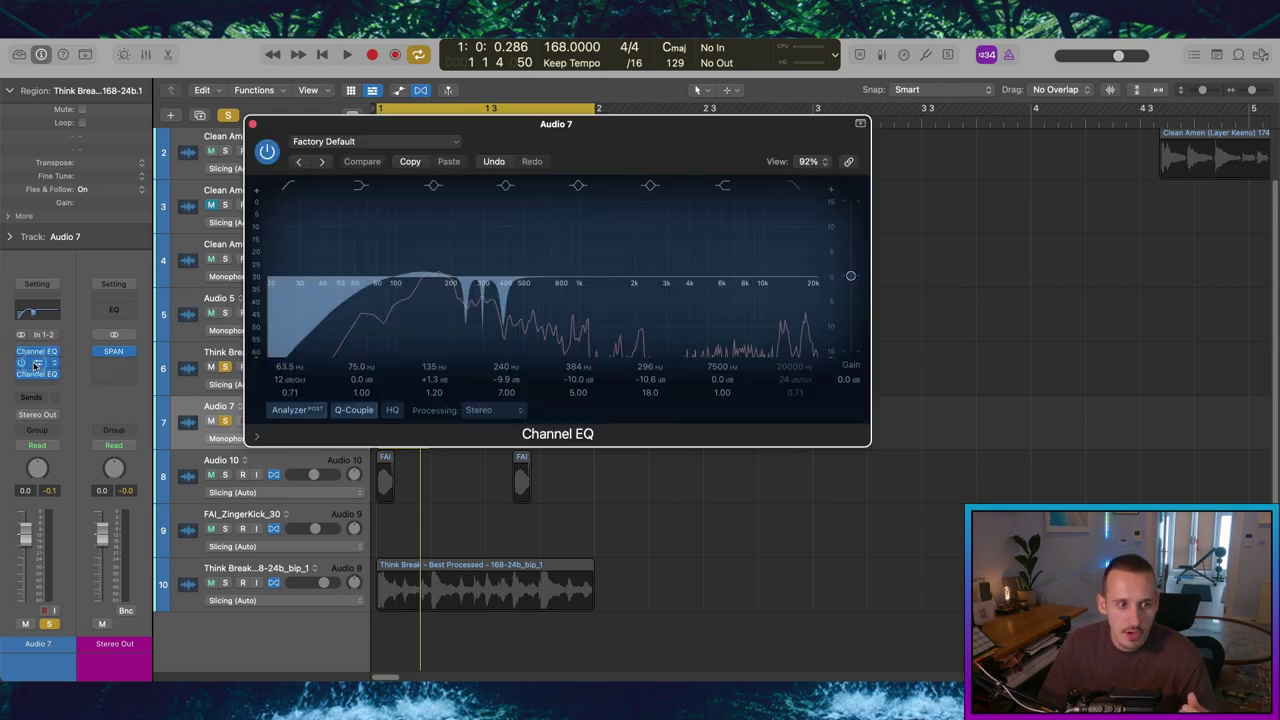
{"action": "left_click", "coordinate": [35, 364]}
{"action": "left_click_drag", "start_coordinate": [835, 212], "coordinate": [1041, 324]}
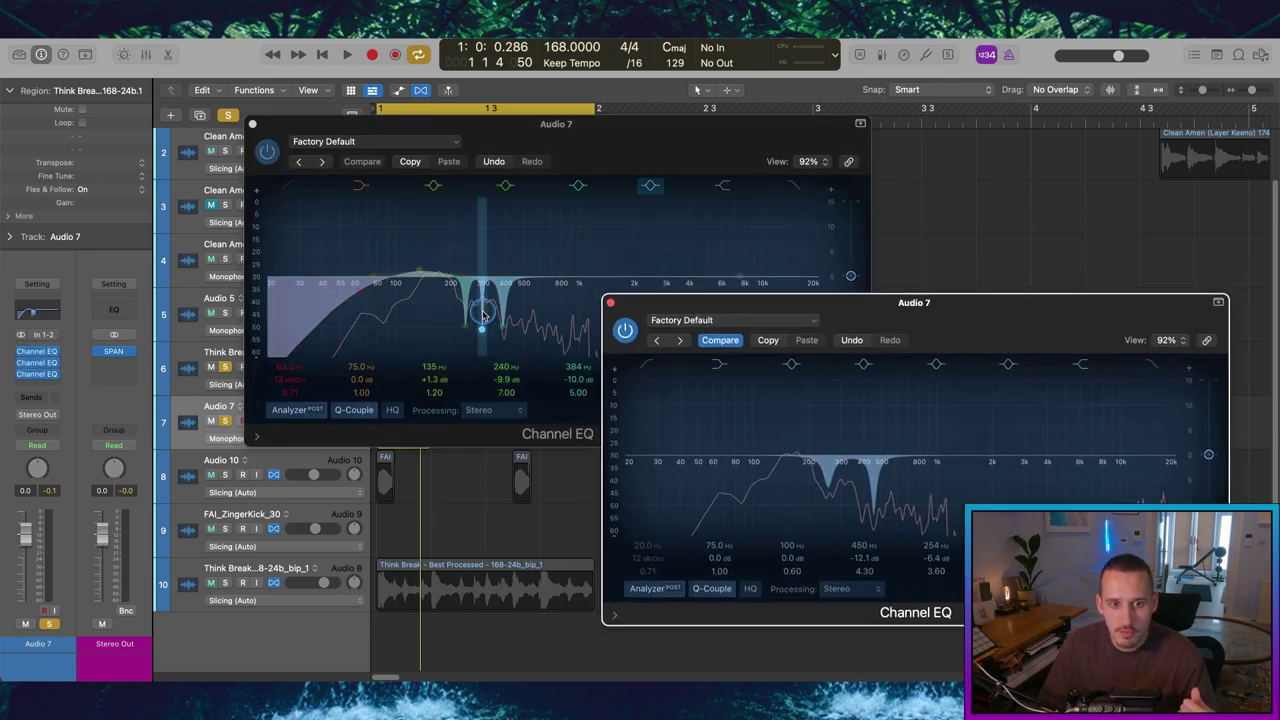
{"action": "left_click", "coordinate": [35, 374]}
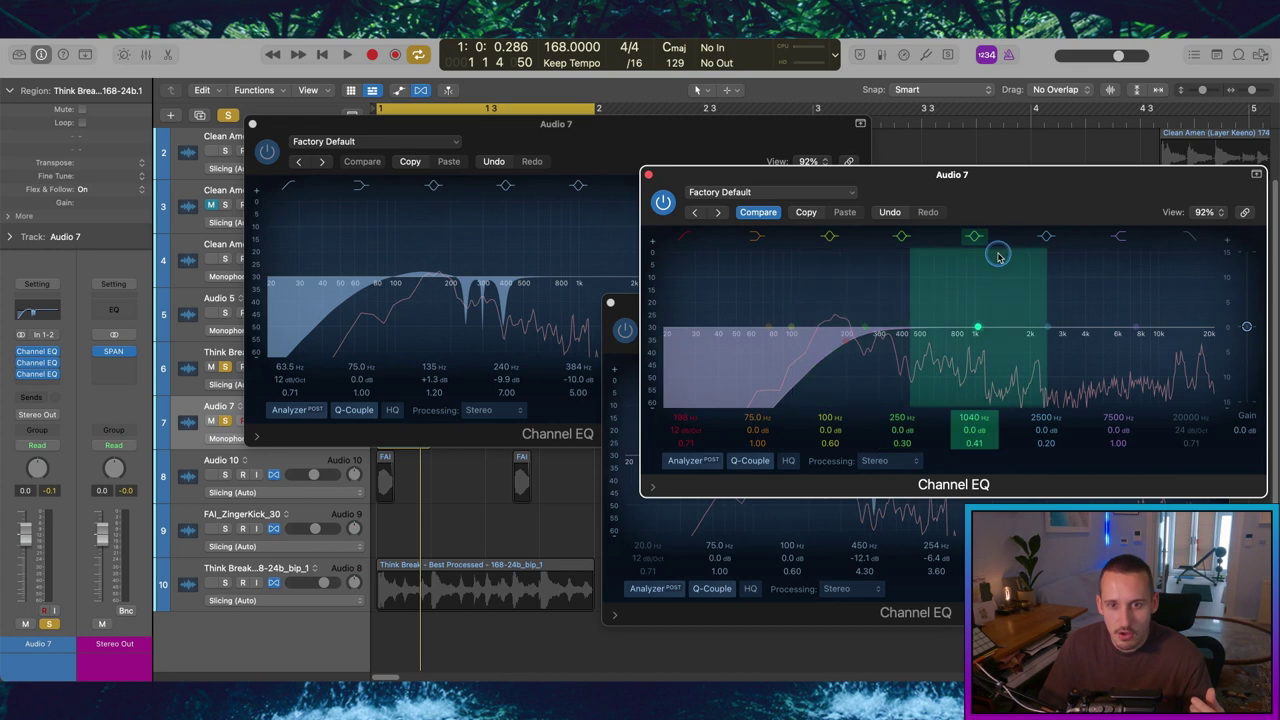
{"action": "left_click_drag", "start_coordinate": [998, 176], "coordinate": [910, 292]}
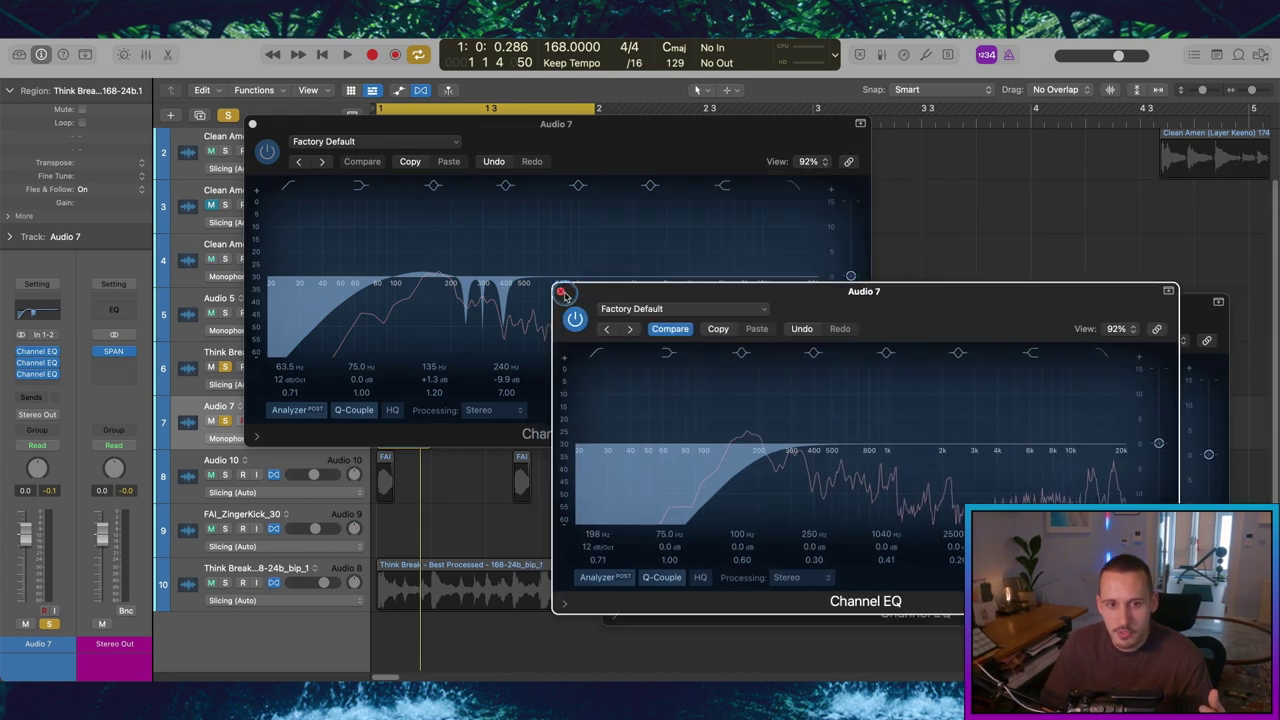
{"action": "left_click", "coordinate": [562, 293]}
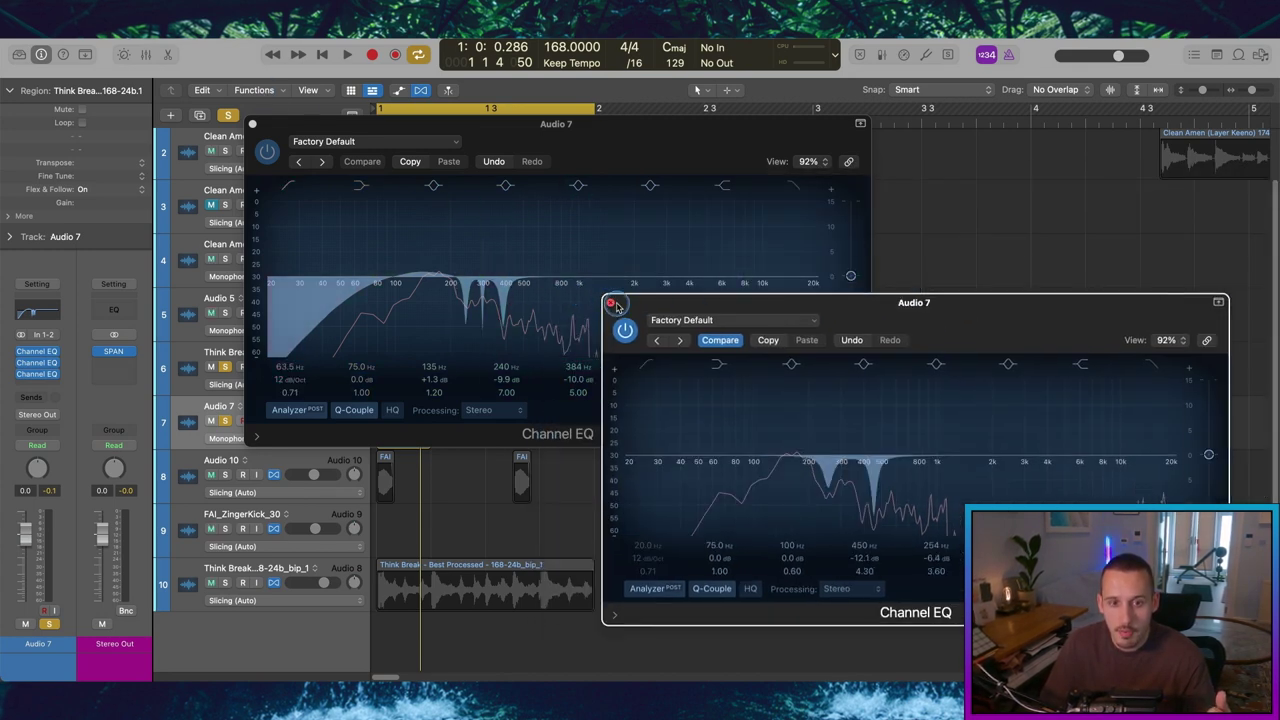
{"action": "left_click", "coordinate": [611, 303]}
{"action": "left_click", "coordinate": [253, 124]}
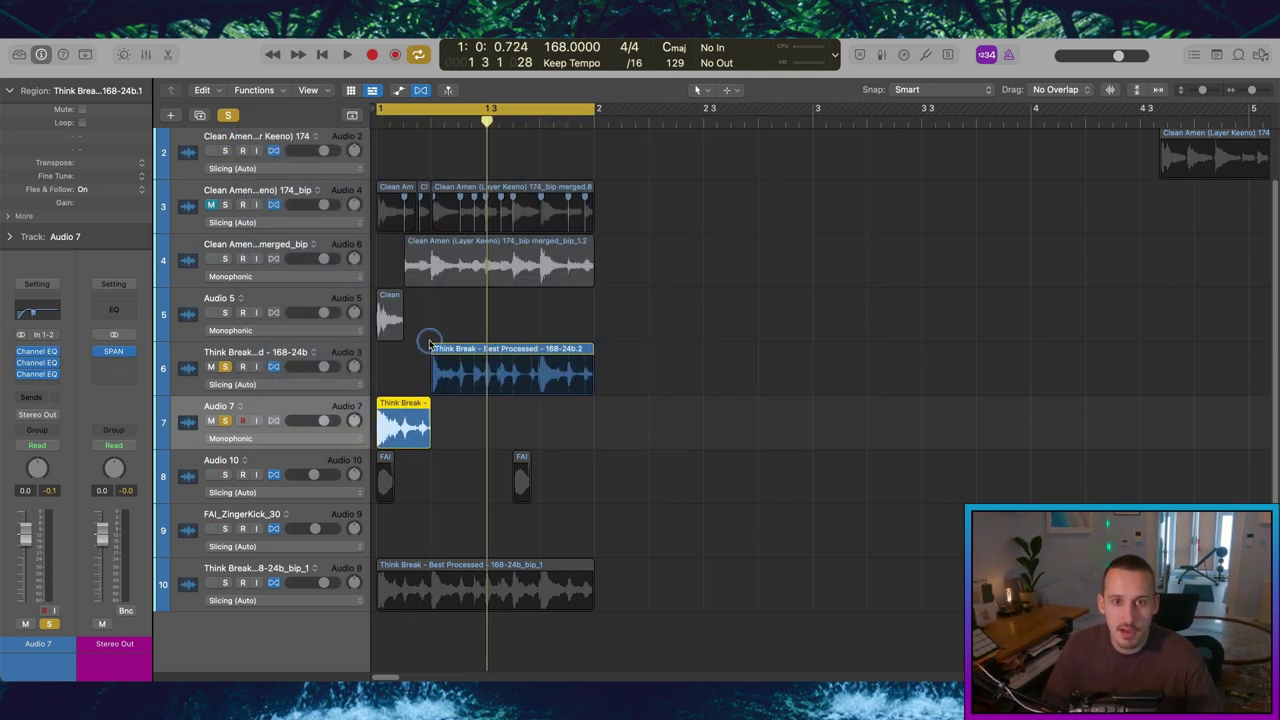
Add Audio 5 and the merged Clean Amen track (Audio 6) to the soloed tracks and play the layered break
{"action": "left_click", "coordinate": [226, 312]}
{"action": "left_click", "coordinate": [225, 258]}
{"action": "key", "text": "space"}
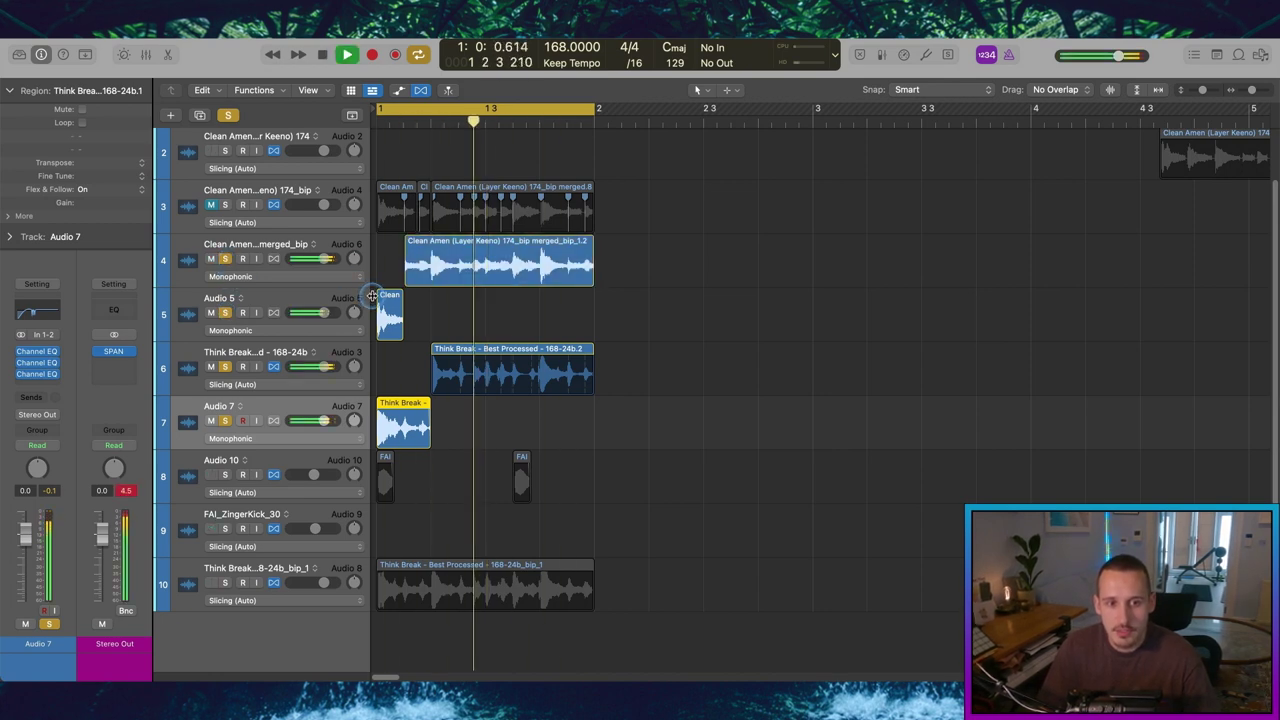
{"action": "key", "text": "space"}
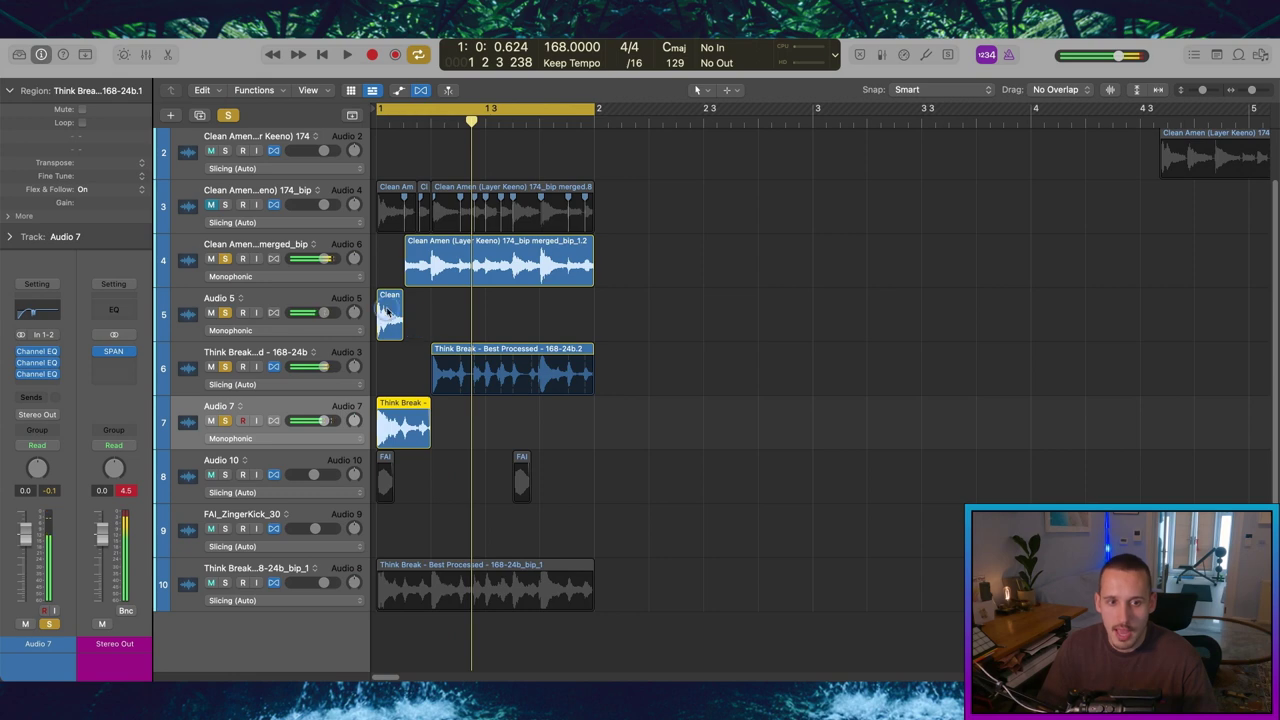
{"action": "scroll", "coordinate": [400, 312], "scroll_direction": "up", "scroll_amount": 4}
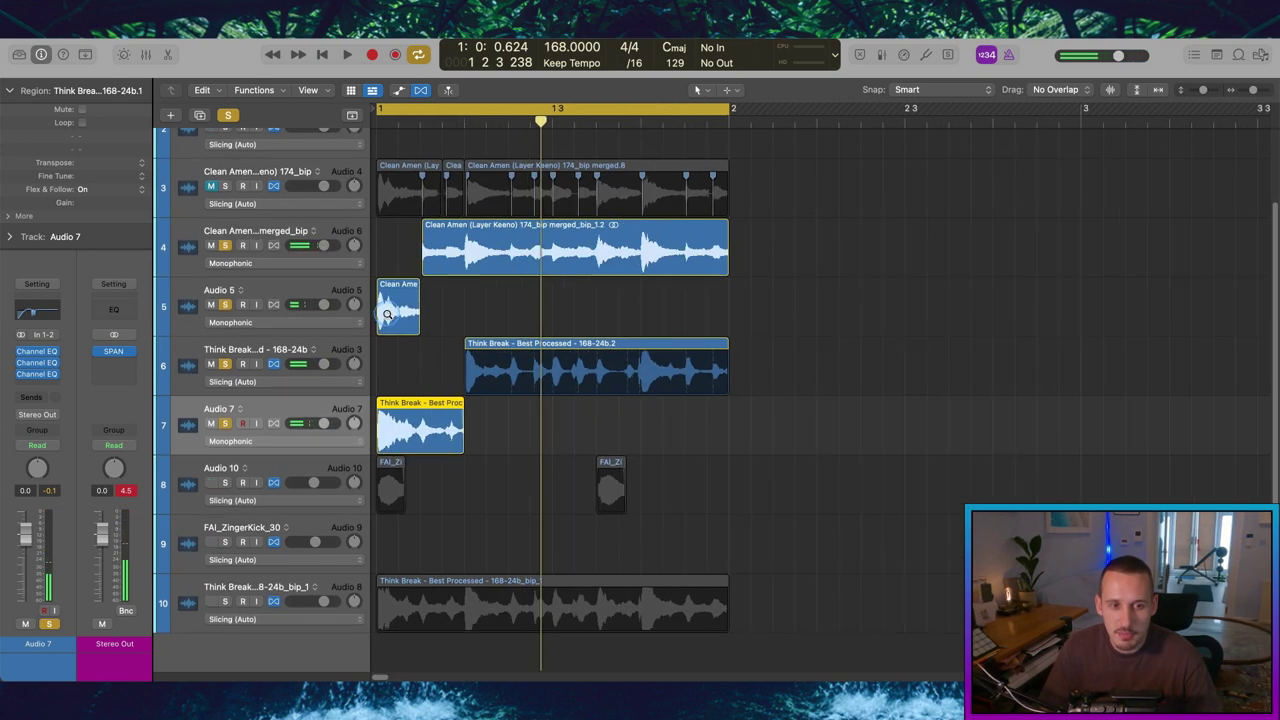
{"action": "key", "text": "space"}
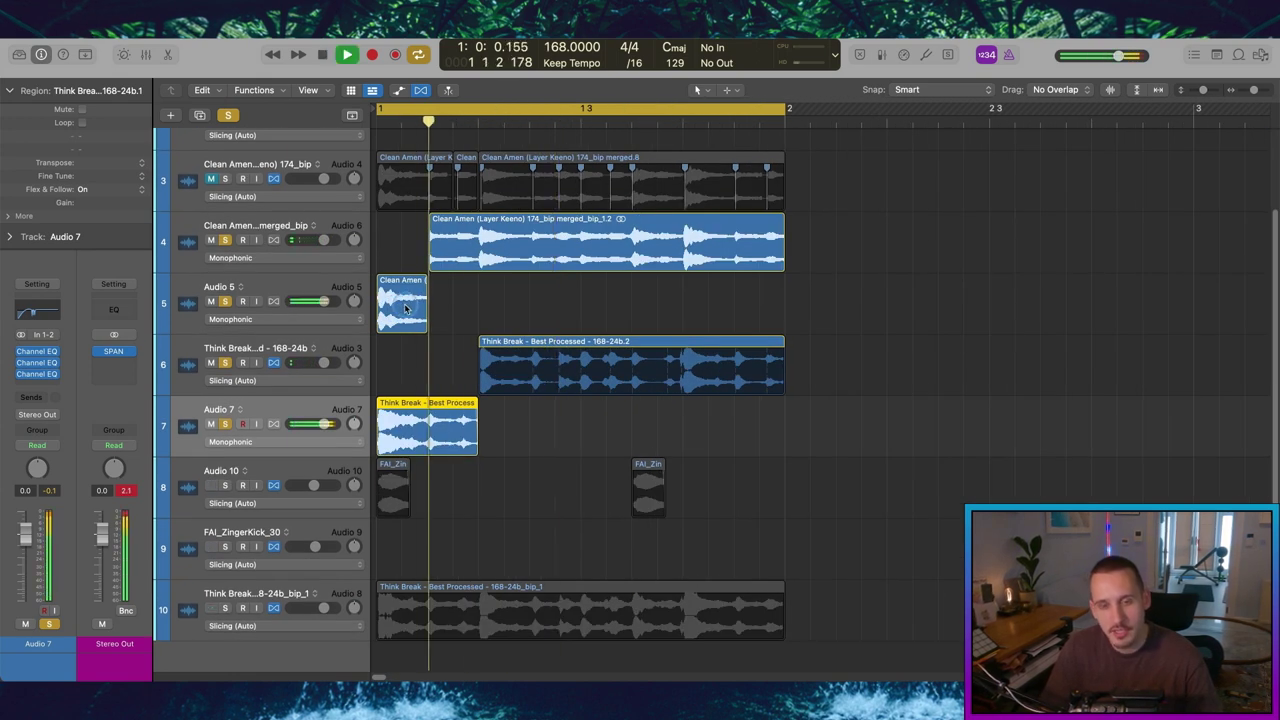
{"action": "key", "text": "space"}
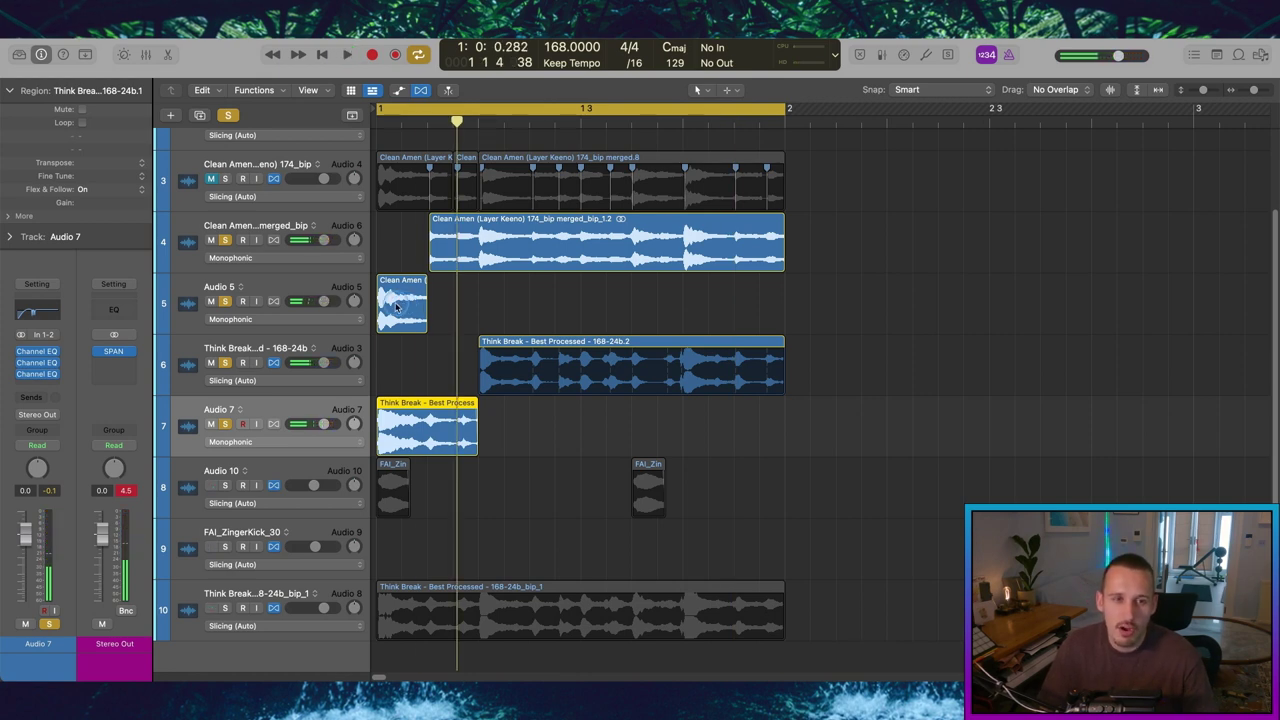
Examine the start of the Clean Amen region on Audio 5 against the Think Break region on Audio 7, using the playhead to compare their phase
{"action": "scroll", "coordinate": [406, 309], "scroll_direction": "up", "scroll_amount": 5}
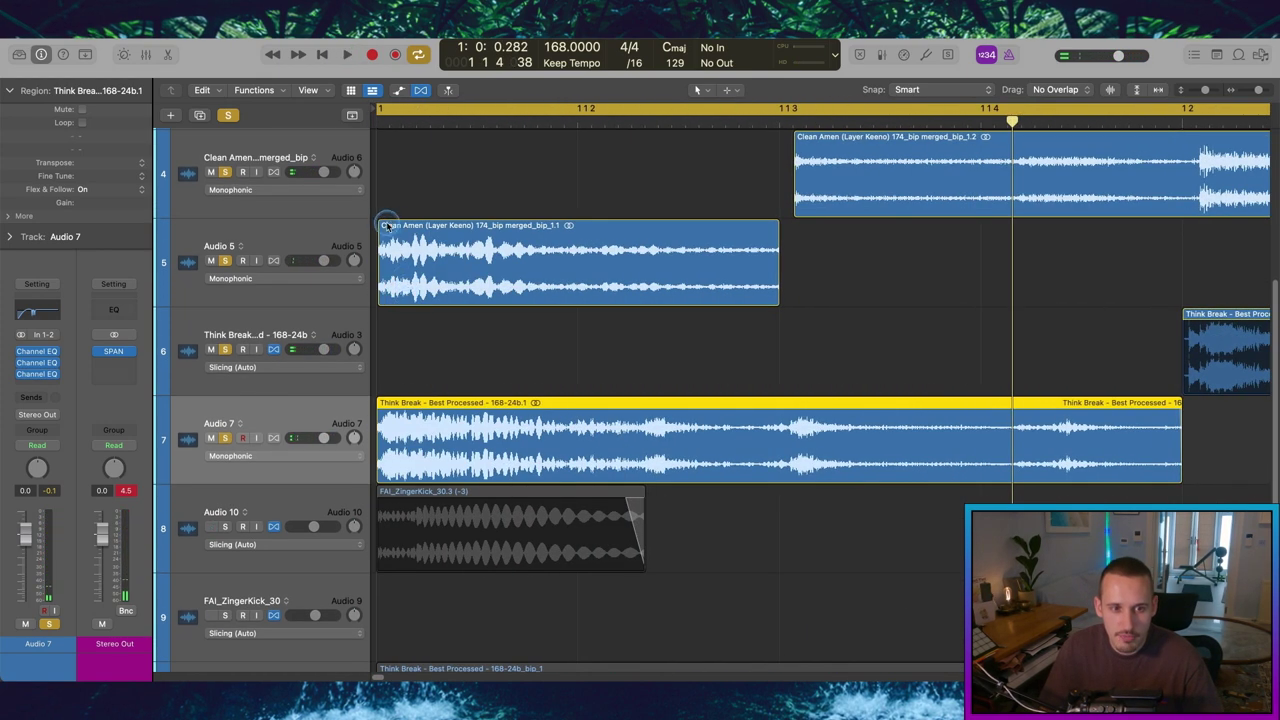
{"action": "left_click_drag", "start_coordinate": [376, 222], "coordinate": [403, 249]}
{"action": "scroll", "coordinate": [430, 258], "scroll_direction": "down", "scroll_amount": 3}
{"action": "scroll", "coordinate": [434, 262], "scroll_direction": "down", "scroll_amount": 3}
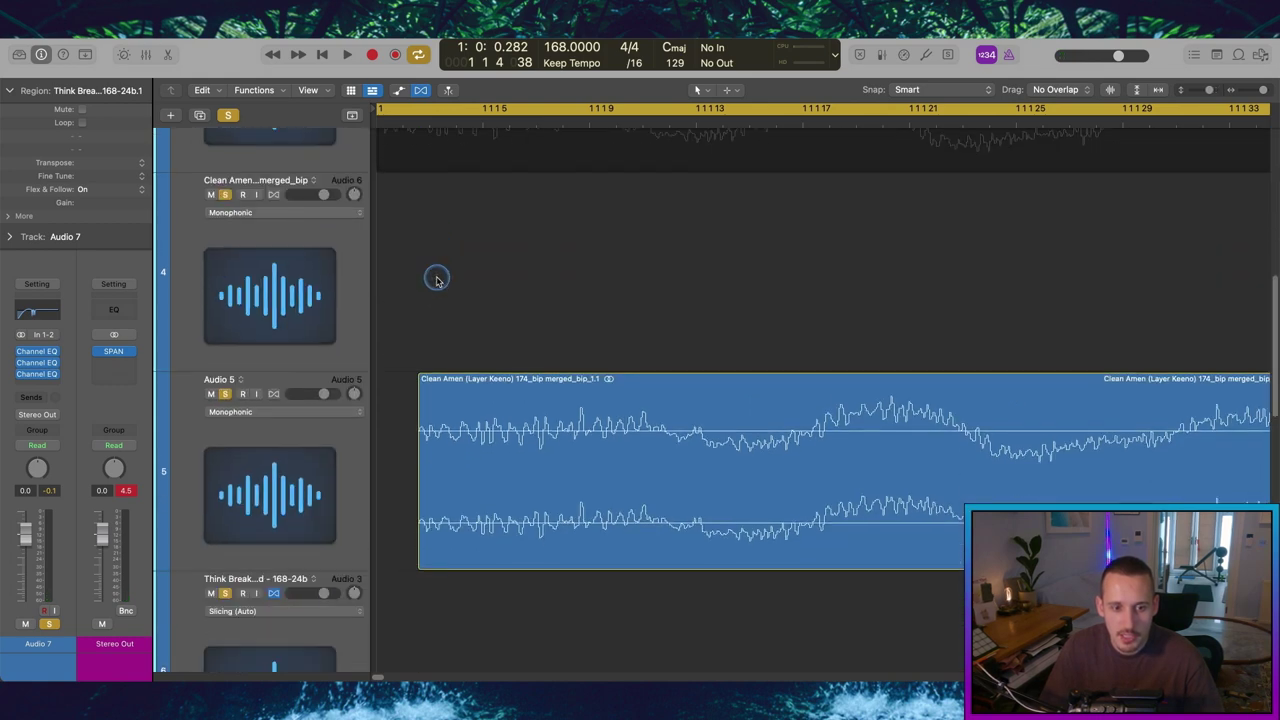
{"action": "scroll", "coordinate": [437, 275], "scroll_direction": "down", "scroll_amount": 5}
{"action": "scroll", "coordinate": [738, 247], "scroll_direction": "down", "scroll_amount": 5}
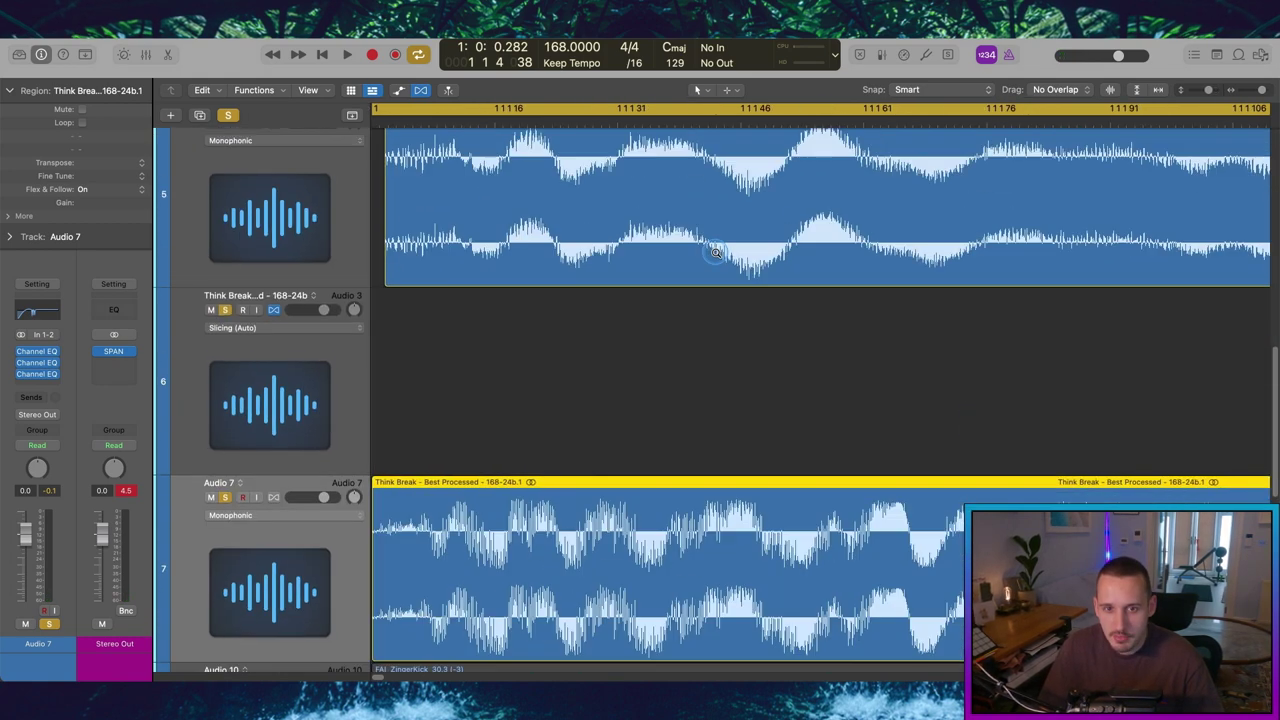
{"action": "left_click", "coordinate": [510, 125]}
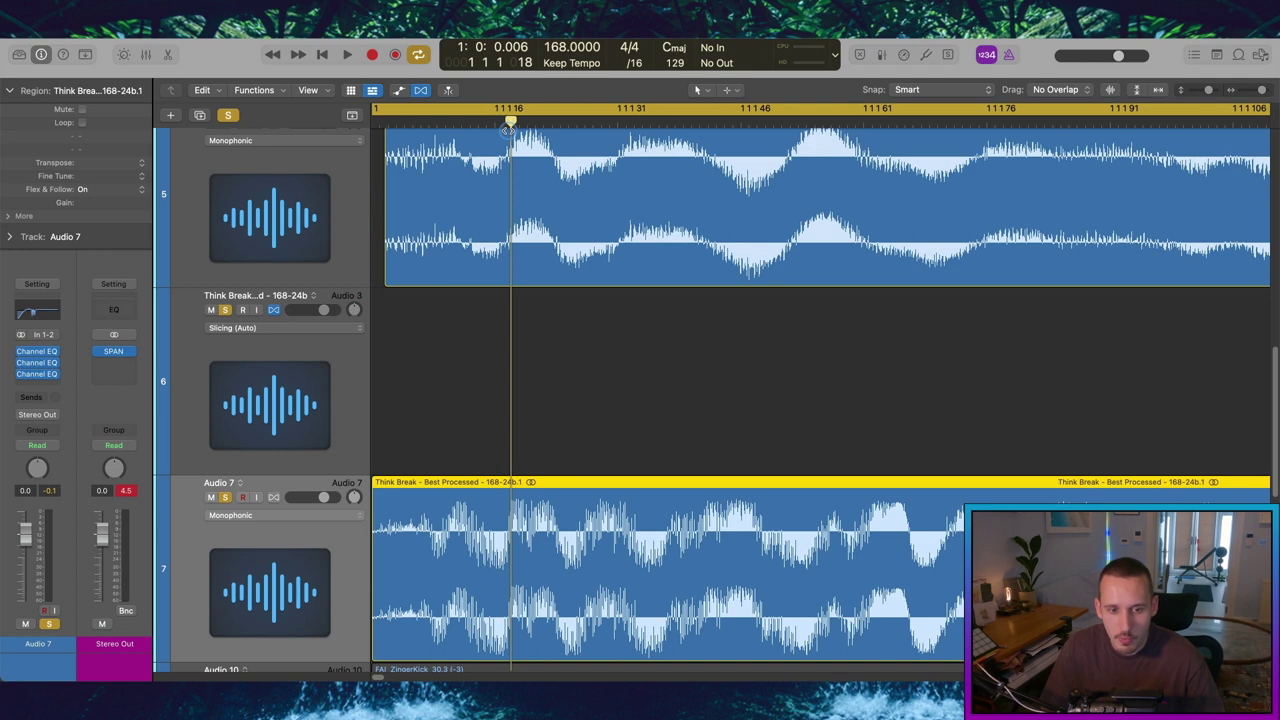
{"action": "left_click_drag", "start_coordinate": [510, 128], "coordinate": [552, 128]}
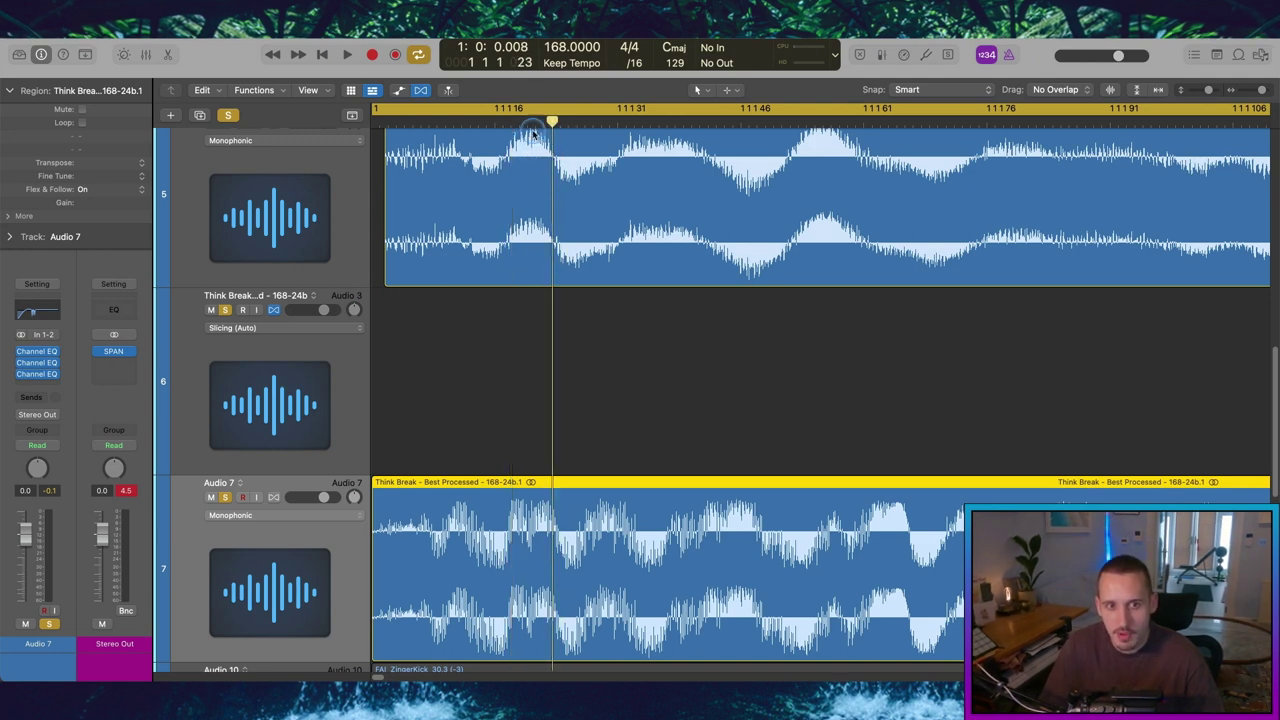
Compare the phase of the Clean Amen region on Audio 5 with the Think Break region on Audio 7 at the next waveform crossing
{"action": "left_click_drag", "start_coordinate": [552, 121], "coordinate": [609, 154]}
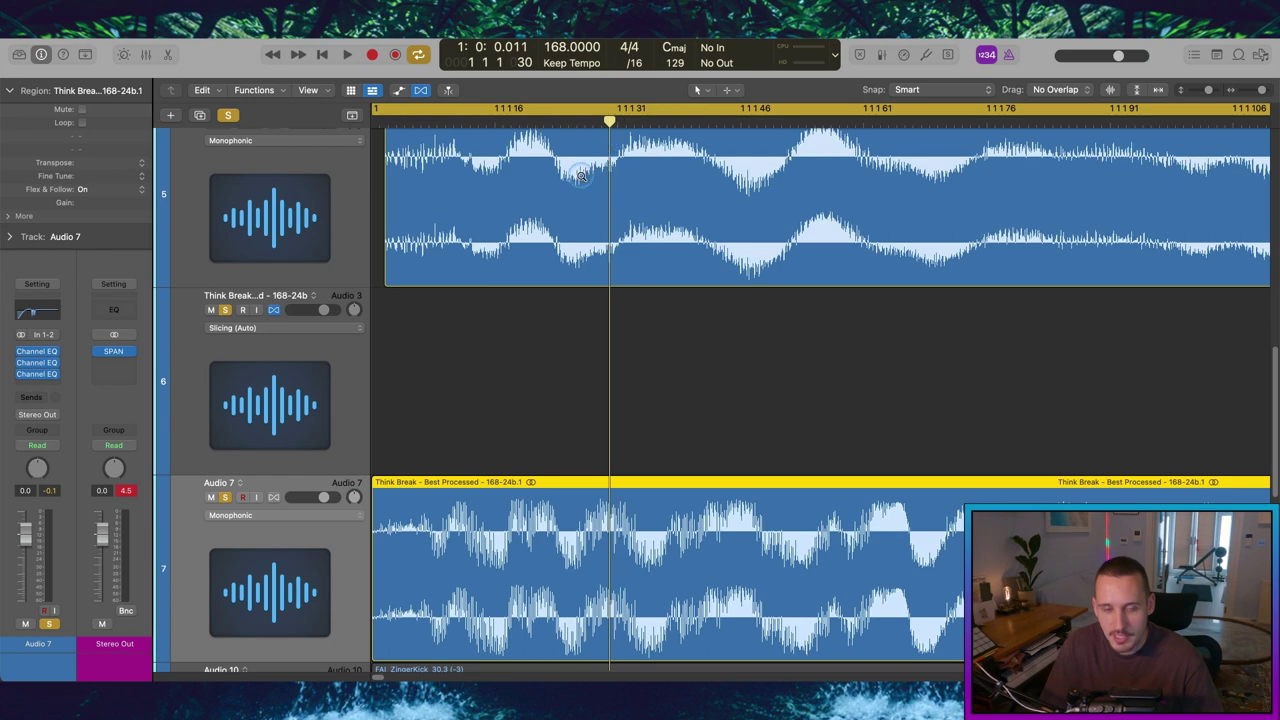
{"action": "key", "text": "super+Left"}
{"action": "key", "text": "super+Left"}
{"action": "key", "text": "super+Up"}
{"action": "key", "text": "super+Up"}
{"action": "scroll", "coordinate": [433, 223], "scroll_direction": "down", "scroll_amount": 3}
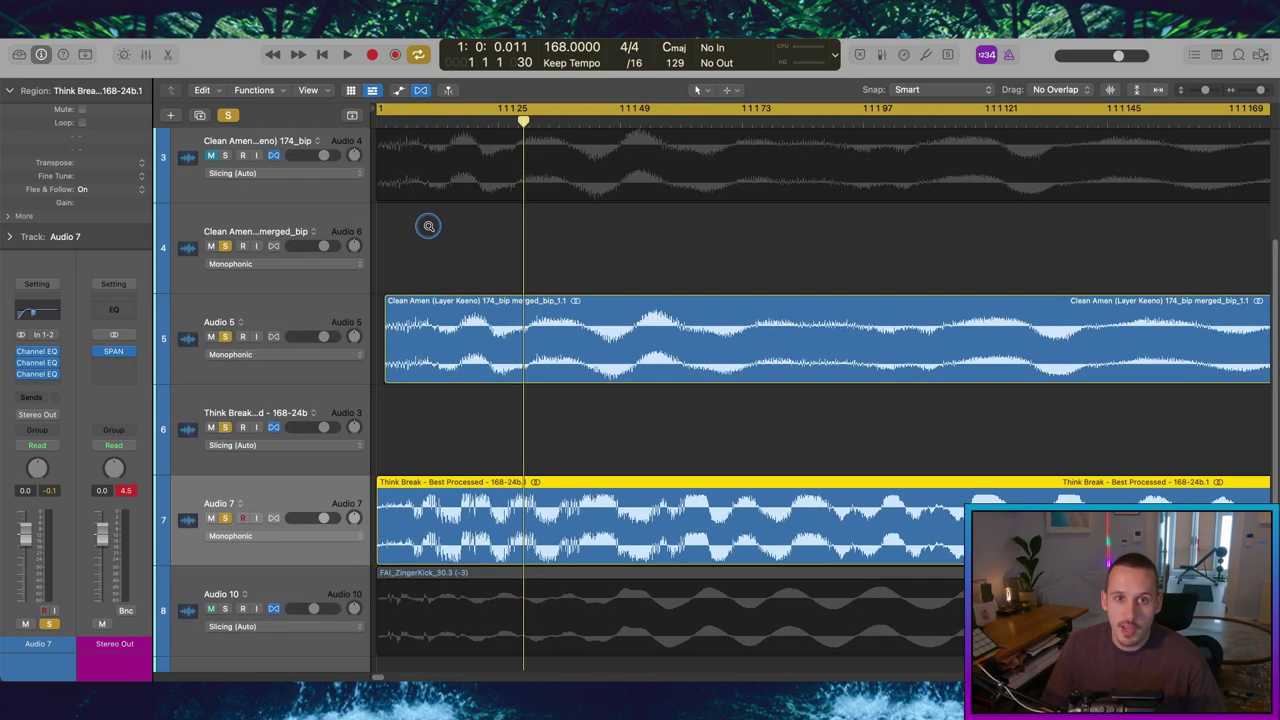
{"action": "scroll", "coordinate": [432, 234], "scroll_direction": "down", "scroll_amount": 3}
{"action": "scroll", "coordinate": [469, 318], "scroll_direction": "down", "scroll_amount": 3}
Clear the current solos, mute the bounced Think Break on Audio 8, and play with the ZingerKick track (Audio 10) soloed
{"action": "left_click", "coordinate": [228, 115]}
{"action": "scroll", "coordinate": [490, 306], "scroll_direction": "down", "scroll_amount": 3}
{"action": "scroll", "coordinate": [485, 310], "scroll_direction": "down", "scroll_amount": 2}
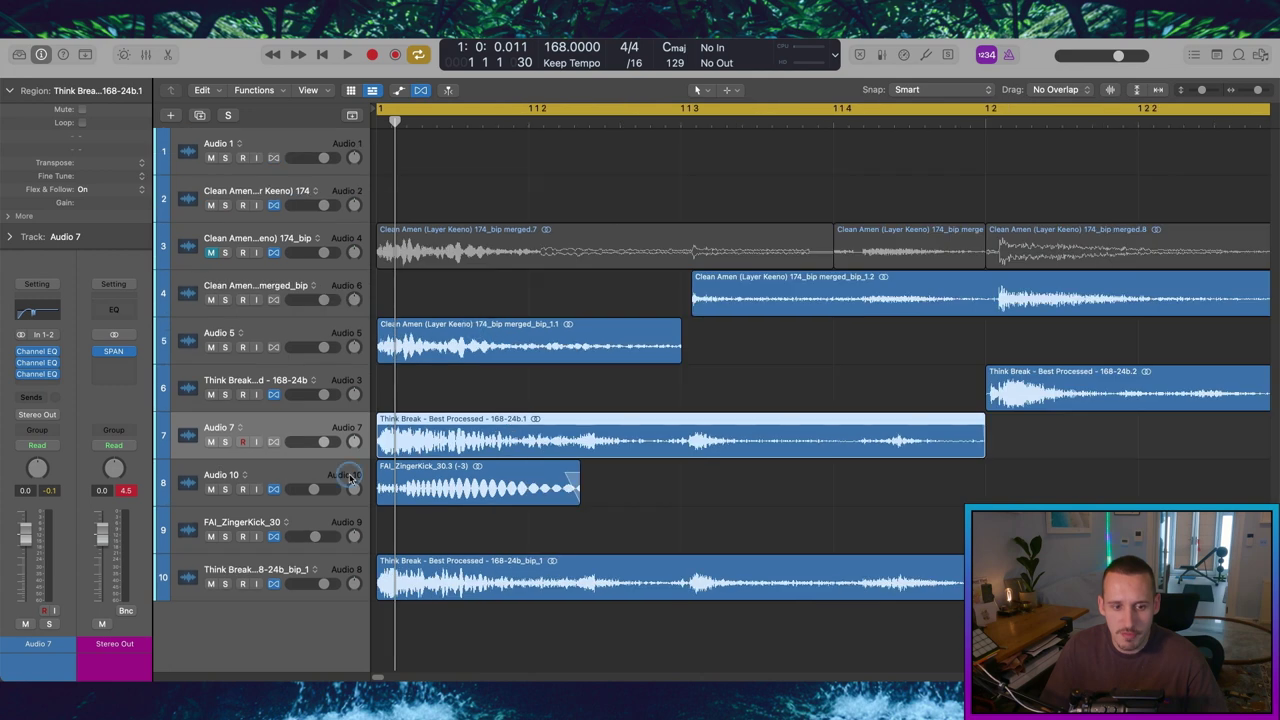
{"action": "left_click", "coordinate": [211, 584]}
{"action": "left_click", "coordinate": [225, 489]}
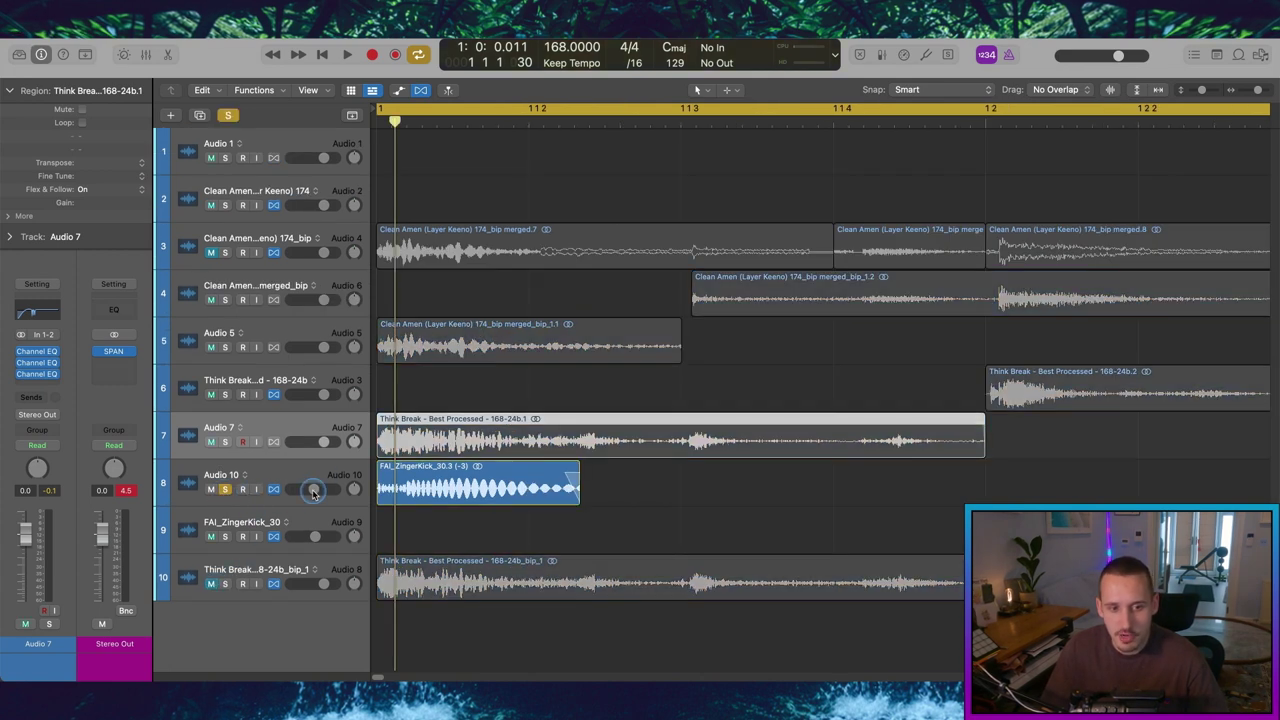
{"action": "key", "text": "space"}
{"action": "scroll", "coordinate": [539, 449], "scroll_direction": "down", "scroll_amount": 3}
{"action": "scroll", "coordinate": [535, 449], "scroll_direction": "down", "scroll_amount": 3}
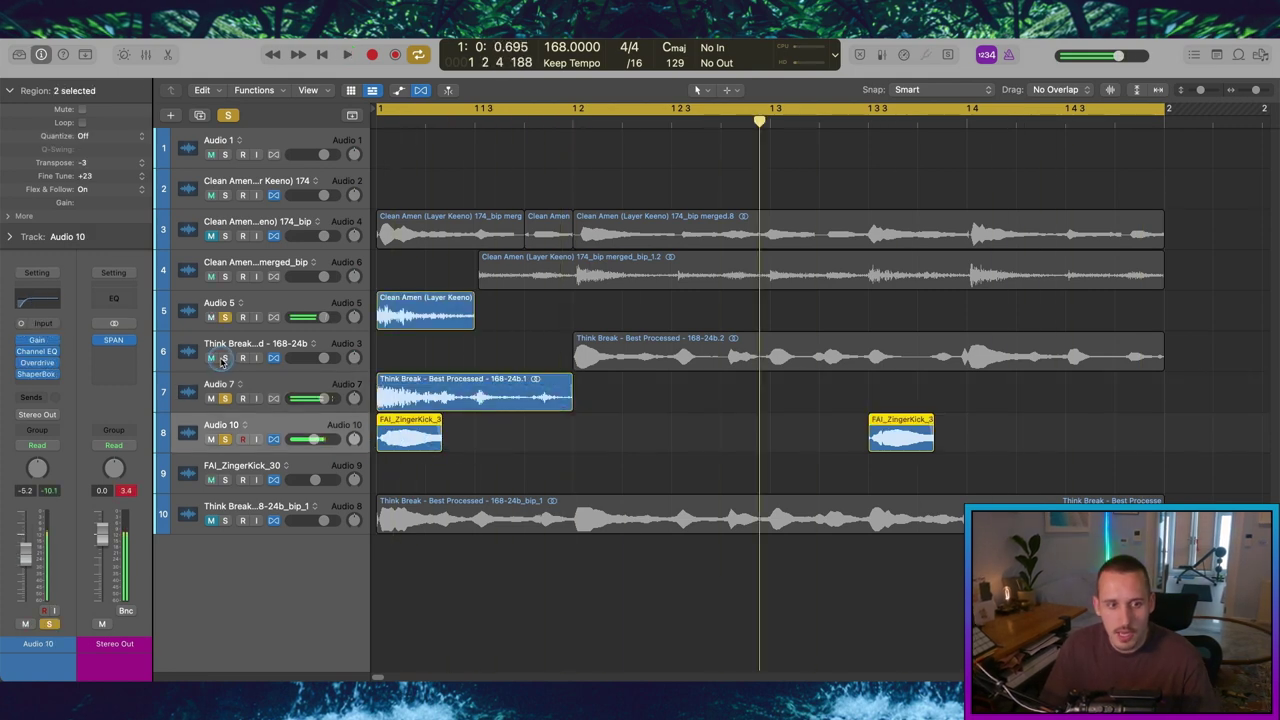
Add Audio 3 and Audio 6 to the soloed tracks and compare the layered break with and without the Audio 10 kick
{"action": "left_click", "coordinate": [225, 357]}
{"action": "left_click", "coordinate": [225, 277]}
{"action": "key", "text": "space"}
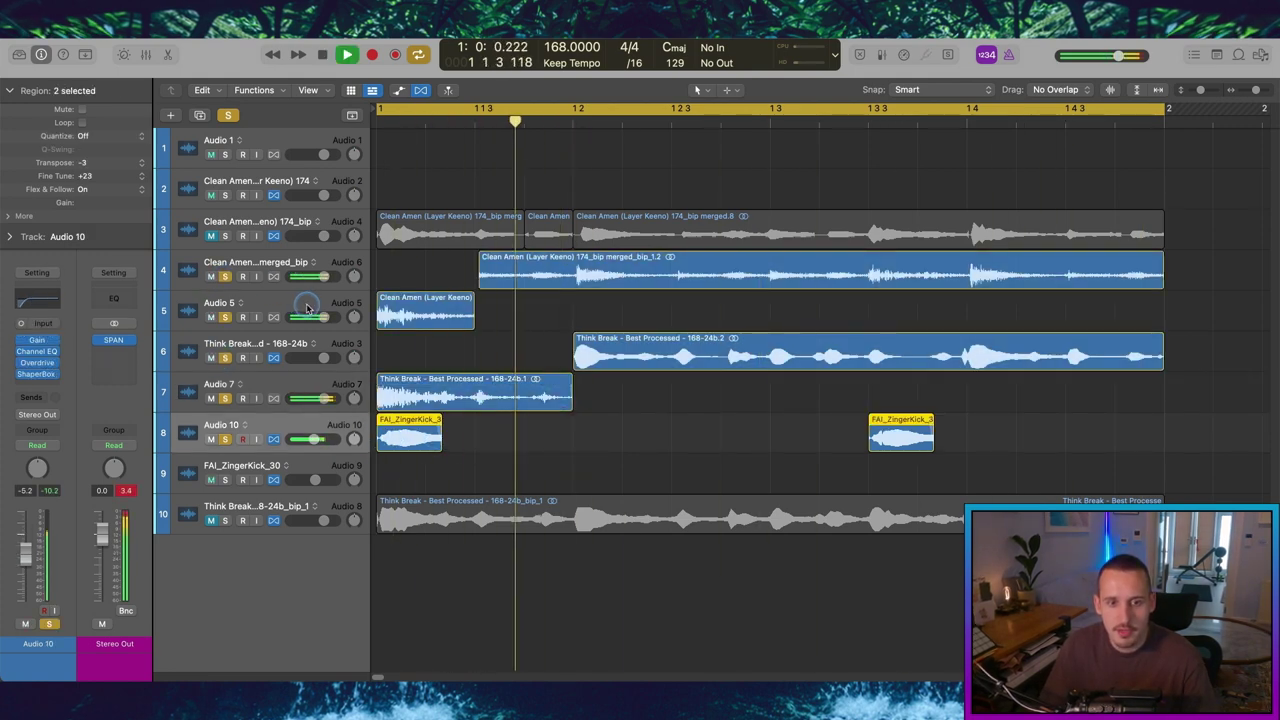
{"action": "left_click", "coordinate": [225, 439]}
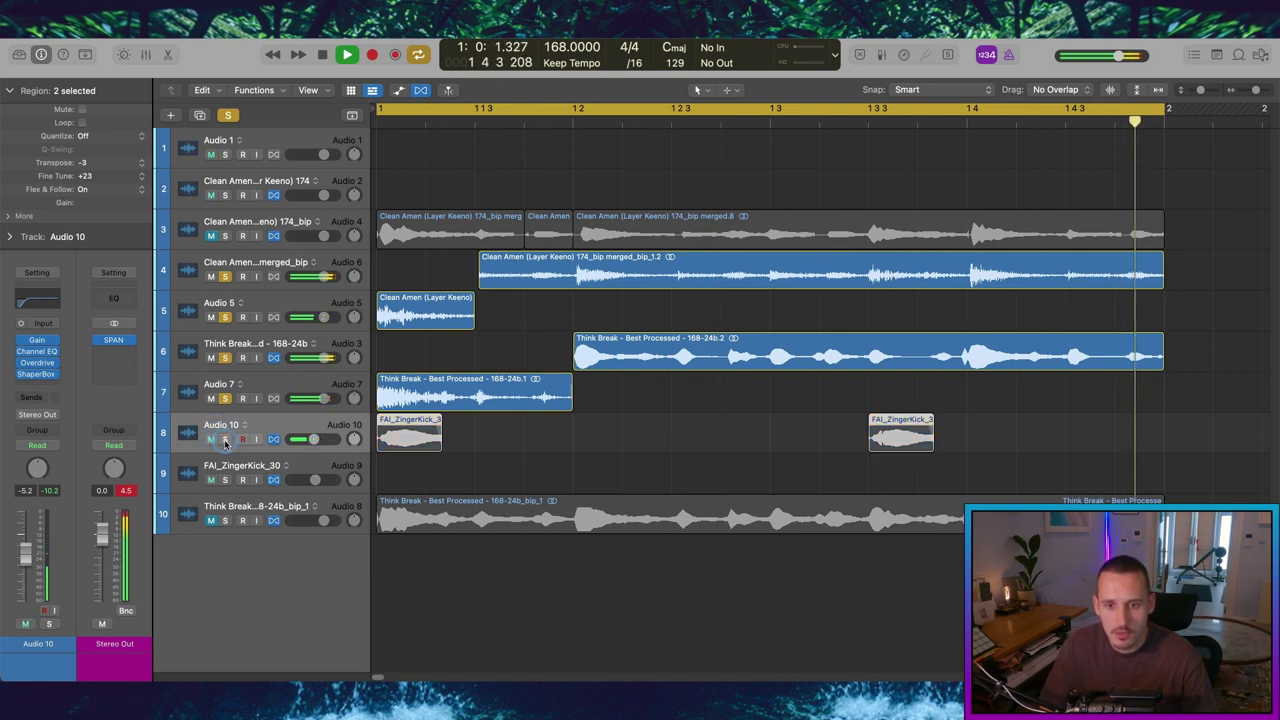
{"action": "left_click", "coordinate": [225, 441]}
{"action": "key", "text": "space"}
{"action": "left_click", "coordinate": [815, 148]}
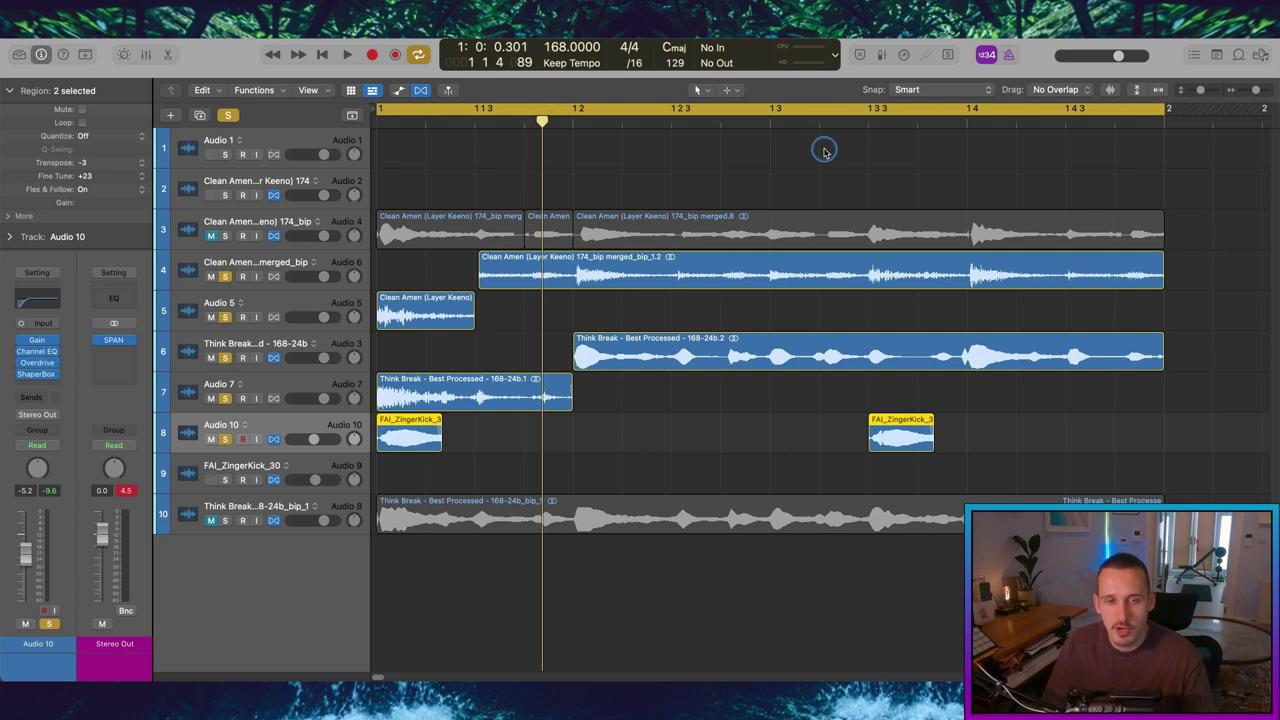
{"action": "left_click", "coordinate": [745, 150]}
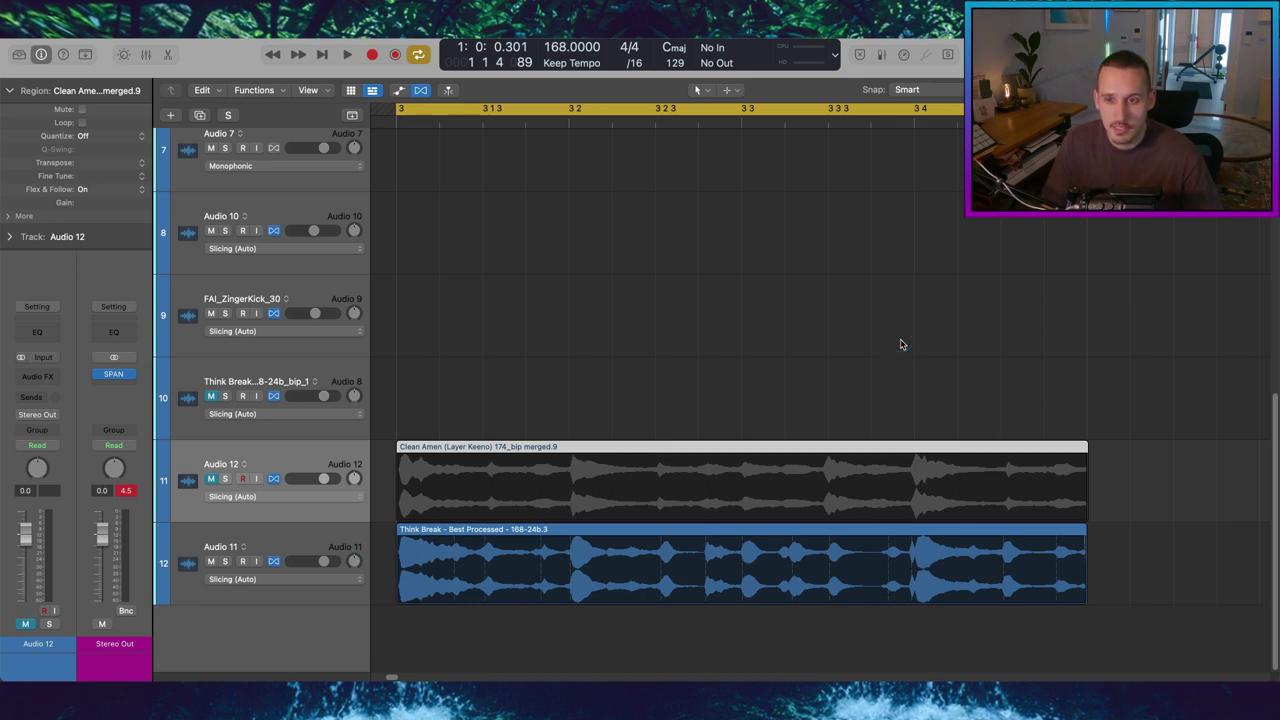
Unmute the Clean Amen region on Audio 12 at bar 3 and select the Think Break region on Audio 11
{"action": "left_click", "coordinate": [272, 479]}
{"action": "left_click", "coordinate": [273, 479]}
{"action": "left_click", "coordinate": [213, 479]}
{"action": "scroll", "coordinate": [1018, 469], "scroll_direction": "right", "scroll_amount": 1}
{"action": "scroll", "coordinate": [660, 460], "scroll_direction": "left", "scroll_amount": 1}
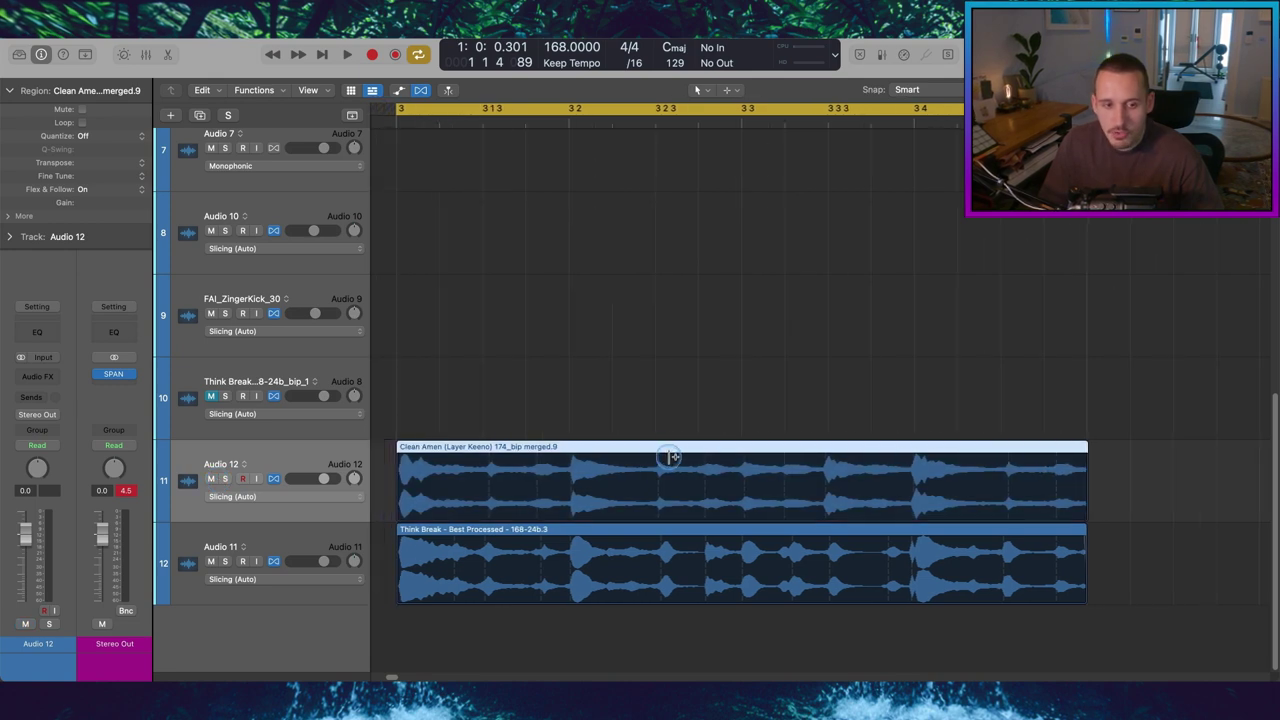
{"action": "left_click_drag", "start_coordinate": [1172, 545], "coordinate": [432, 585]}
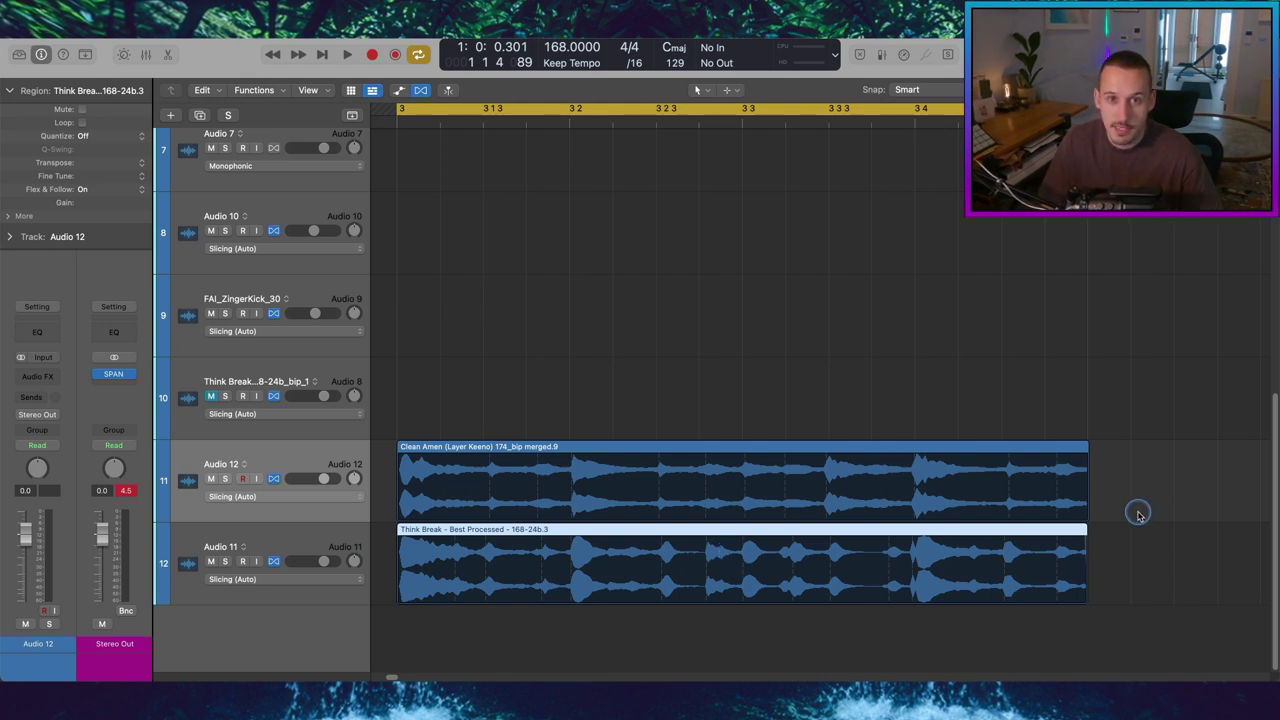
Add flex markers to the last three Amen hits on Audio 12, from beat 3 4 onward, aligned with the Think Break transients
{"action": "key", "text": "z"}
{"action": "scroll", "coordinate": [1060, 475], "scroll_direction": "right", "scroll_amount": 4}
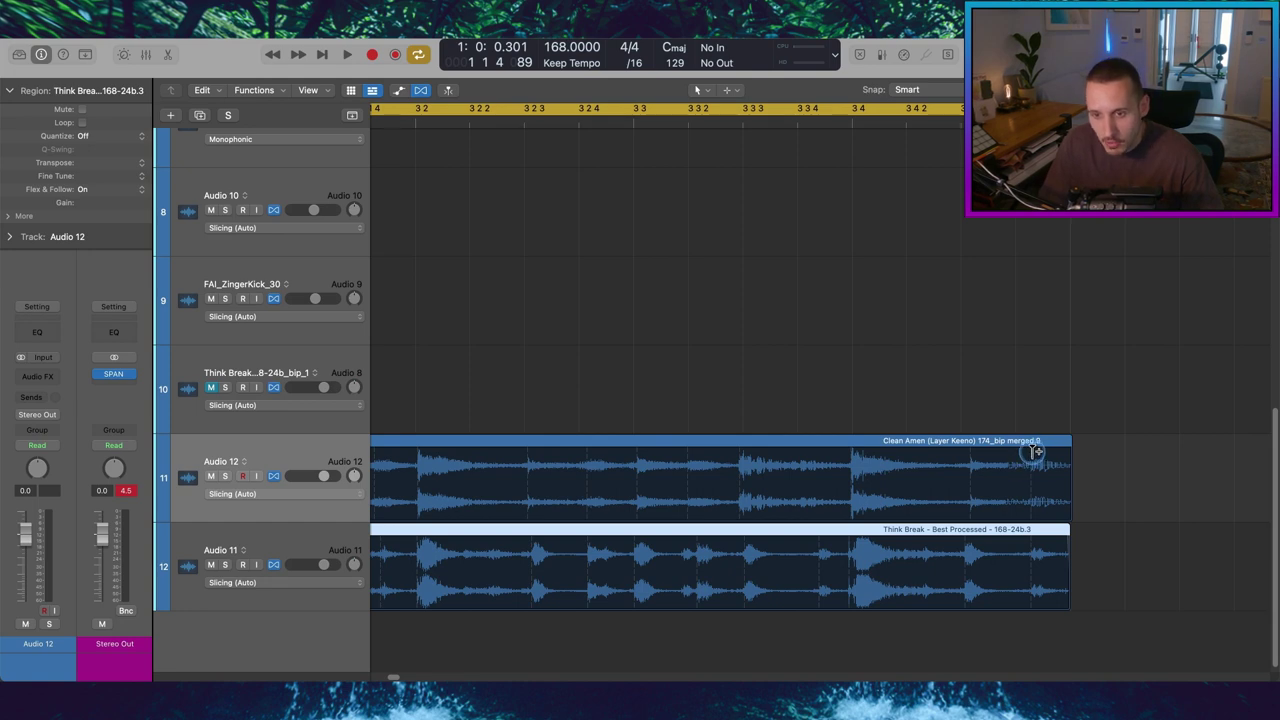
{"action": "left_click", "coordinate": [1032, 460]}
{"action": "left_click_drag", "start_coordinate": [1034, 488], "coordinate": [1037, 540]}
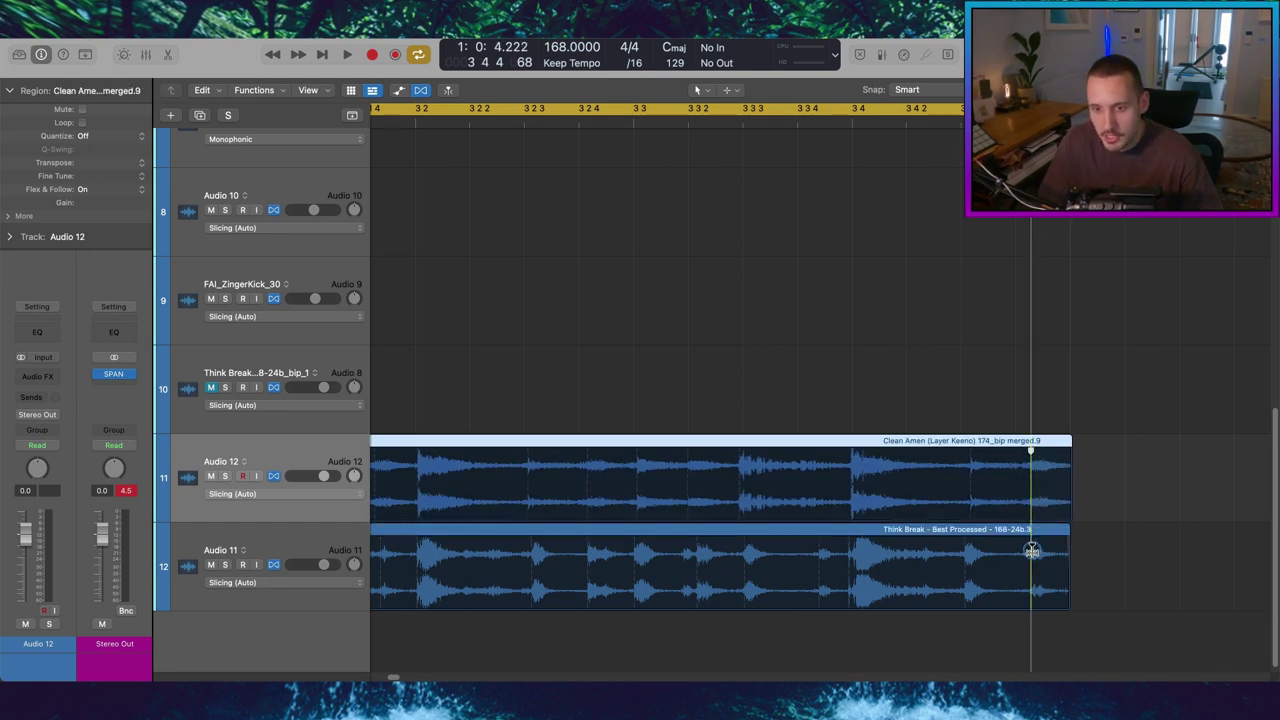
{"action": "left_click", "coordinate": [964, 462]}
{"action": "left_click_drag", "start_coordinate": [966, 547], "coordinate": [966, 547]}
{"action": "left_click_drag", "start_coordinate": [850, 455], "coordinate": [848, 545]}
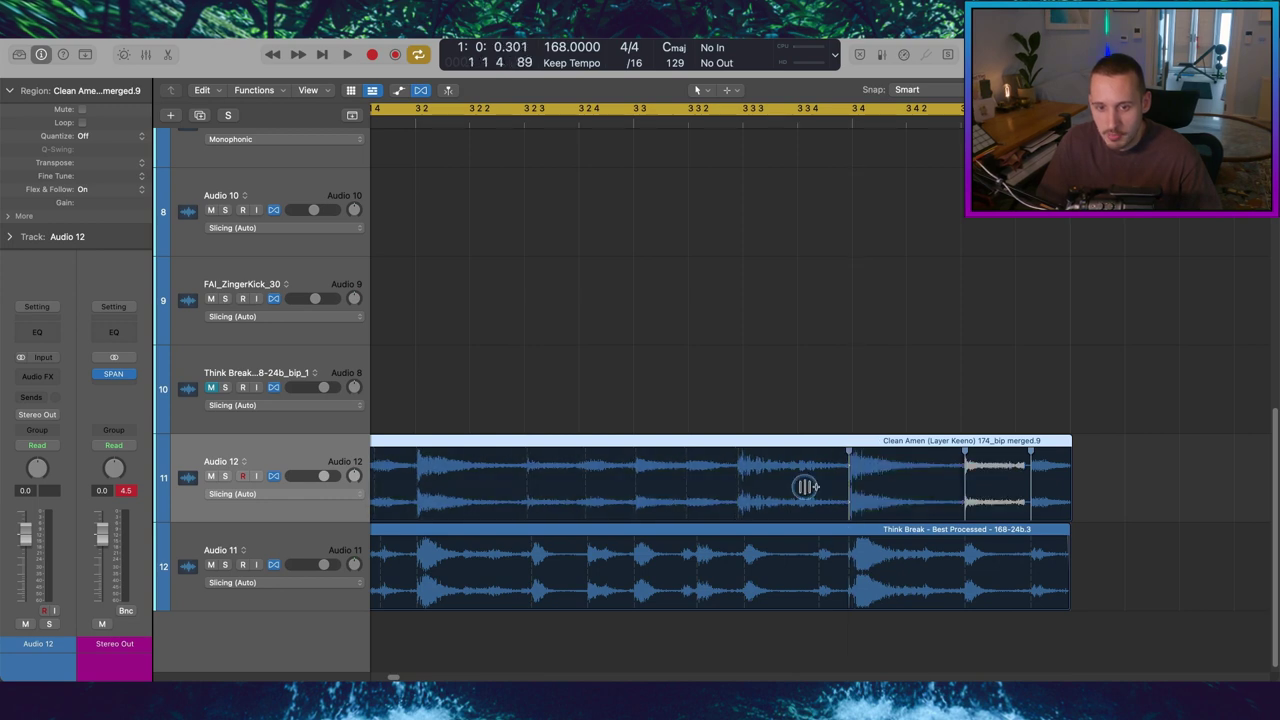
Add flex markers to the Amen hits between 3 2 4 and 3 3 3 and align them with the Think Break hits on Audio 11
{"action": "left_click", "coordinate": [741, 456]}
{"action": "left_click_drag", "start_coordinate": [745, 541], "coordinate": [744, 541]}
{"action": "left_click", "coordinate": [697, 465]}
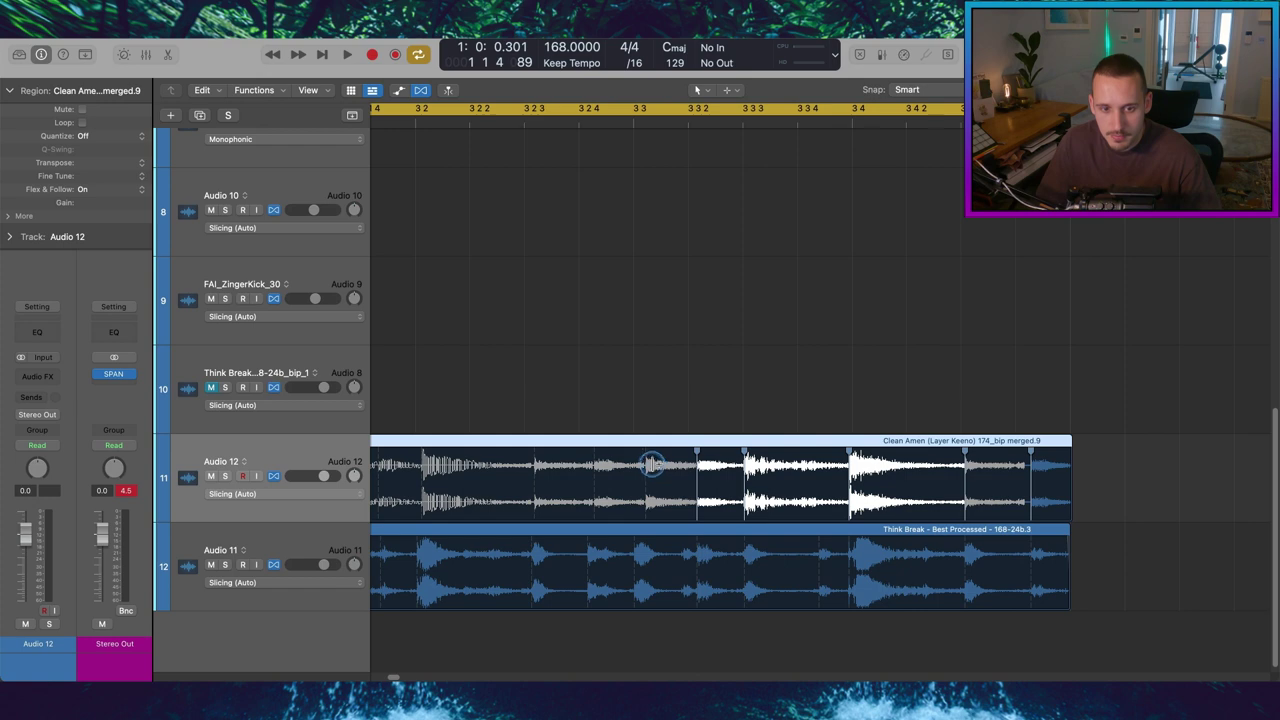
{"action": "left_click_drag", "start_coordinate": [643, 478], "coordinate": [634, 539]}
{"action": "left_click_drag", "start_coordinate": [587, 462], "coordinate": [586, 525]}
{"action": "scroll", "coordinate": [580, 486], "scroll_direction": "left", "scroll_amount": 2}
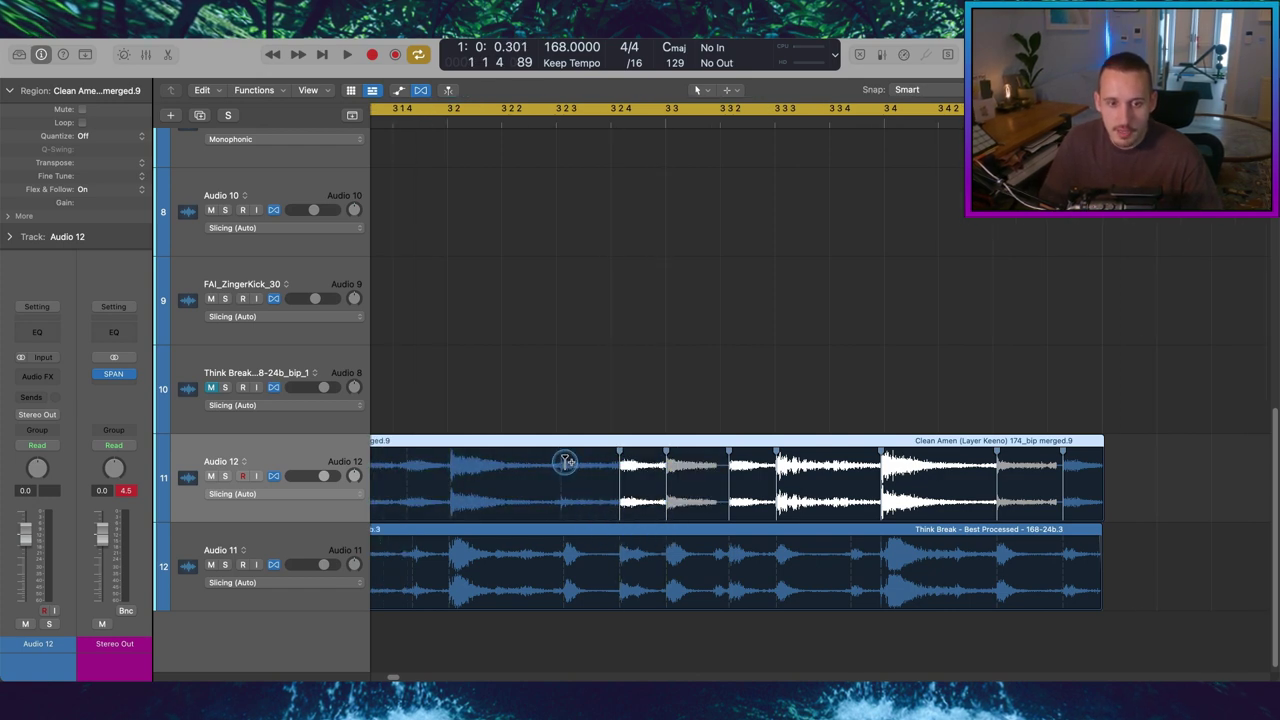
Align the remaining Amen hits in the first half of bar 3 with the Think Break using flex markers, and play both breaks together
{"action": "left_click_drag", "start_coordinate": [563, 463], "coordinate": [565, 528]}
{"action": "scroll", "coordinate": [562, 525], "scroll_direction": "left", "scroll_amount": 8}
{"action": "left_click_drag", "start_coordinate": [606, 458], "coordinate": [601, 553]}
{"action": "left_click_drag", "start_coordinate": [566, 470], "coordinate": [569, 536]}
{"action": "left_click_drag", "start_coordinate": [505, 463], "coordinate": [497, 526]}
{"action": "left_click", "coordinate": [497, 514], "text": "ctrl+alt"}
{"action": "left_click_drag", "start_coordinate": [597, 398], "coordinate": [538, 551]}
{"action": "left_click", "coordinate": [329, 519]}
{"action": "key", "text": "space"}
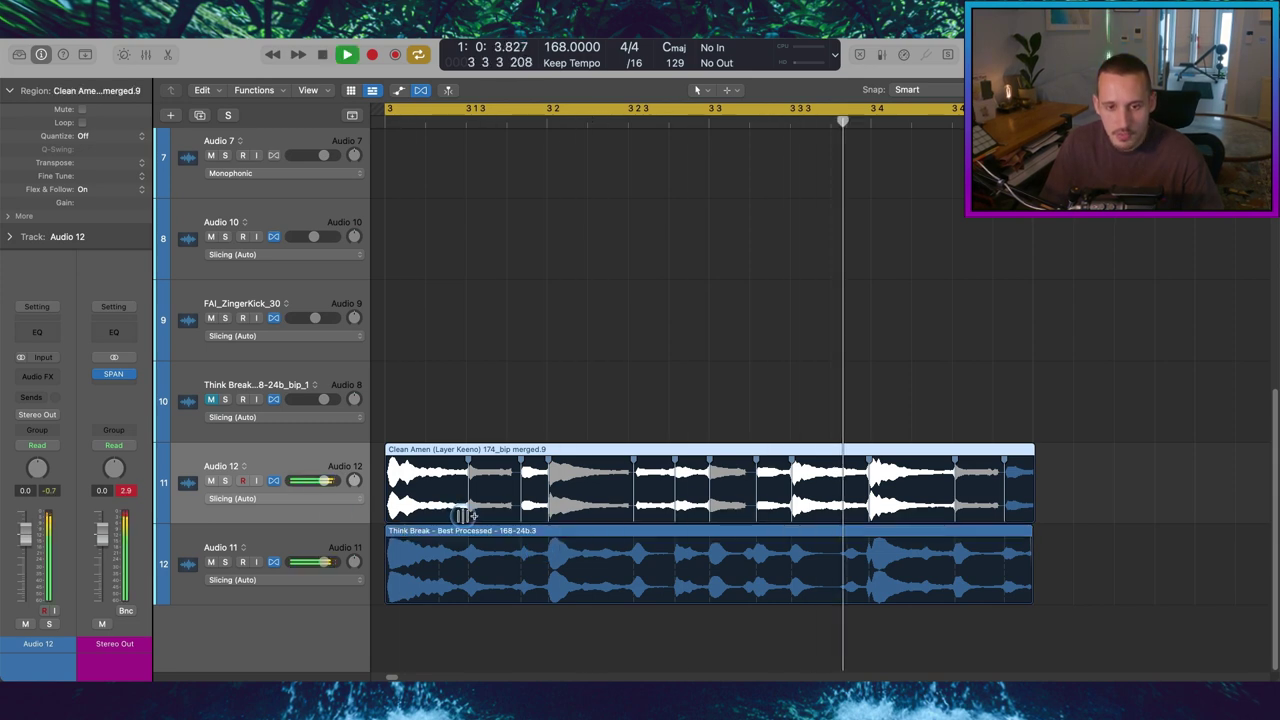
{"action": "key", "text": "space"}
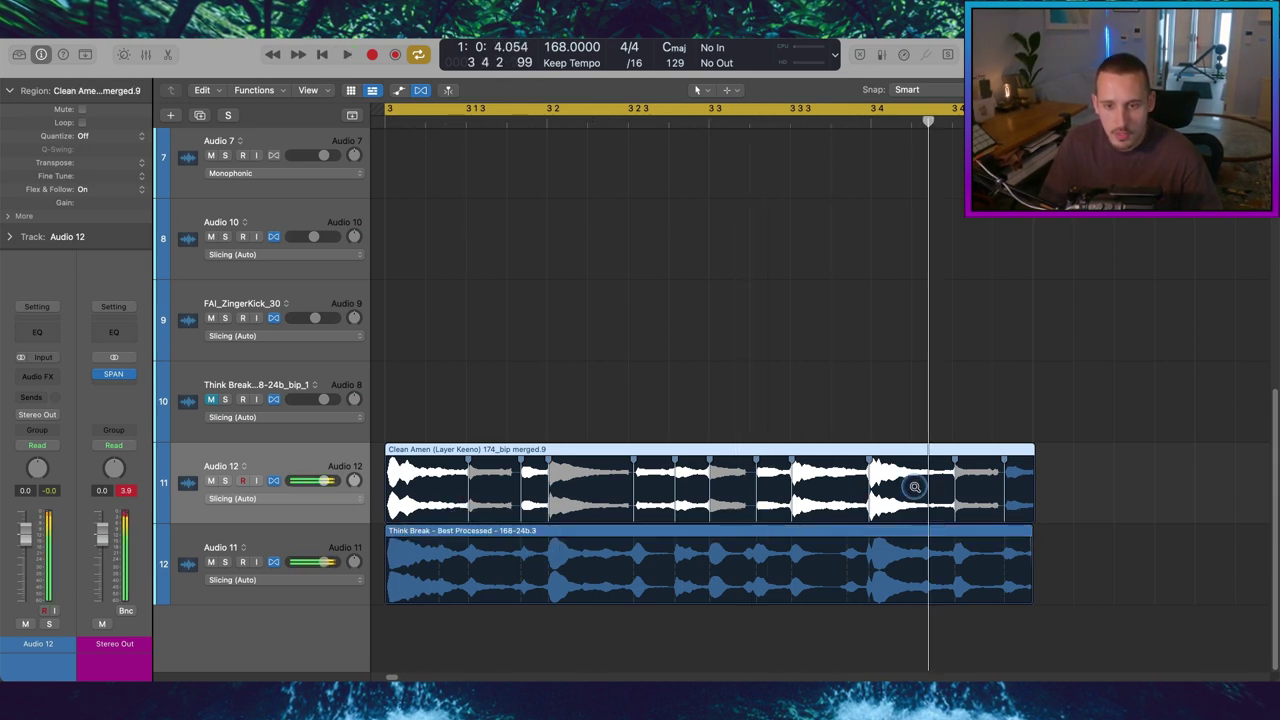
Shift the flex marker of the Amen snare at 3 4 slightly later to match the Think Break snare, and replay the layered breaks
{"action": "scroll", "coordinate": [914, 488], "scroll_direction": "up", "scroll_amount": 3}
{"action": "left_click", "coordinate": [890, 483], "text": "ctrl+alt"}
{"action": "left_click", "coordinate": [760, 484]}
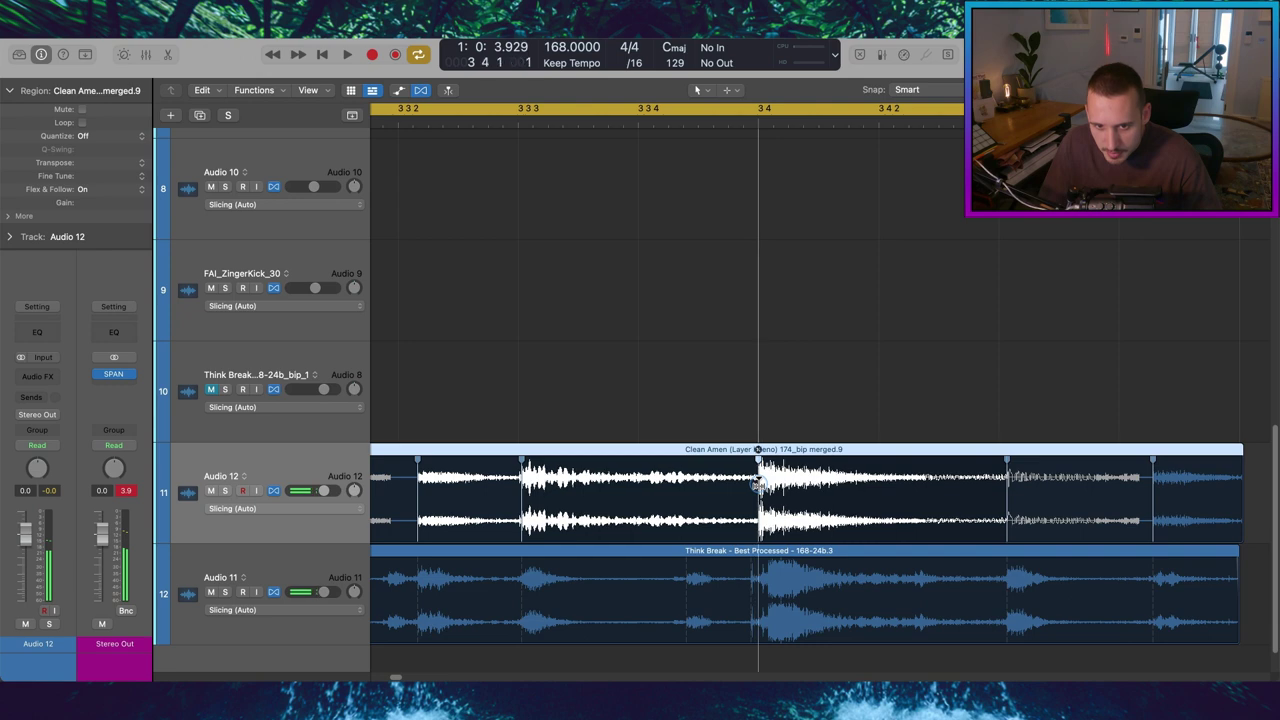
{"action": "key", "text": "space"}
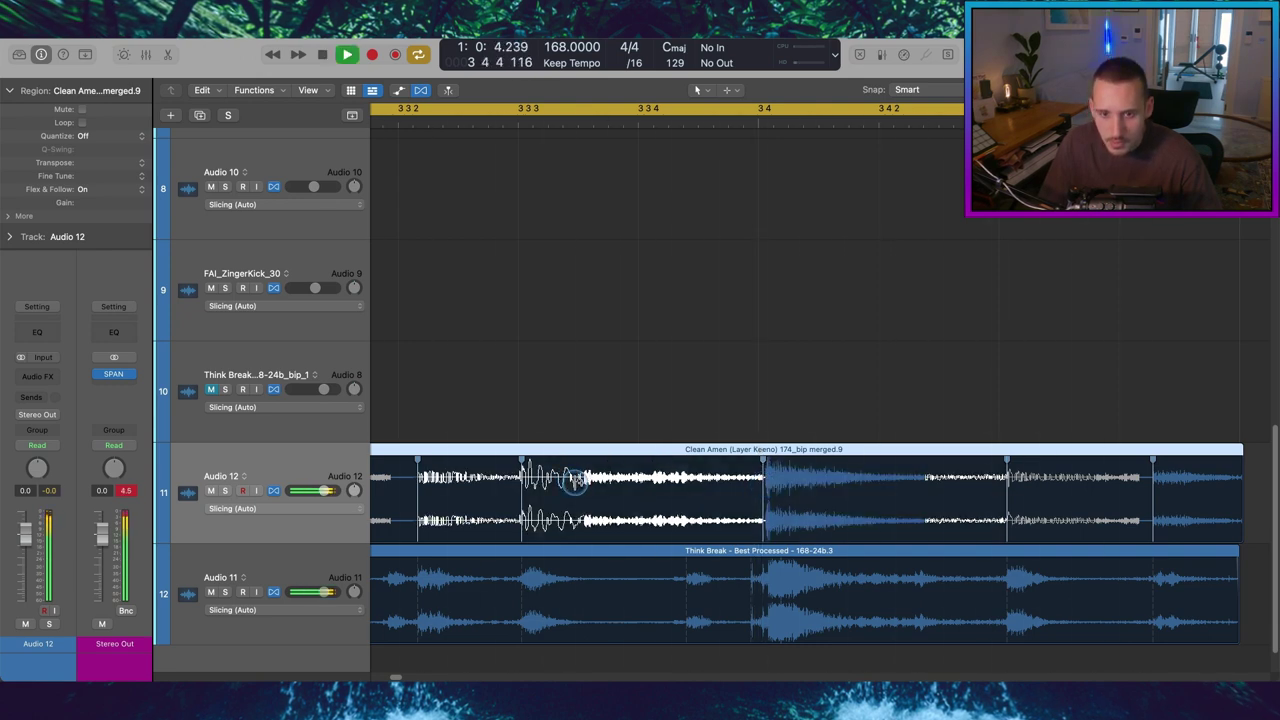
{"action": "key", "text": "space"}
{"action": "left_click", "coordinate": [763, 482], "text": "ctrl+alt"}
{"action": "left_click_drag", "start_coordinate": [761, 482], "coordinate": [770, 482]}
{"action": "left_click", "coordinate": [745, 450], "text": "ctrl+alt"}
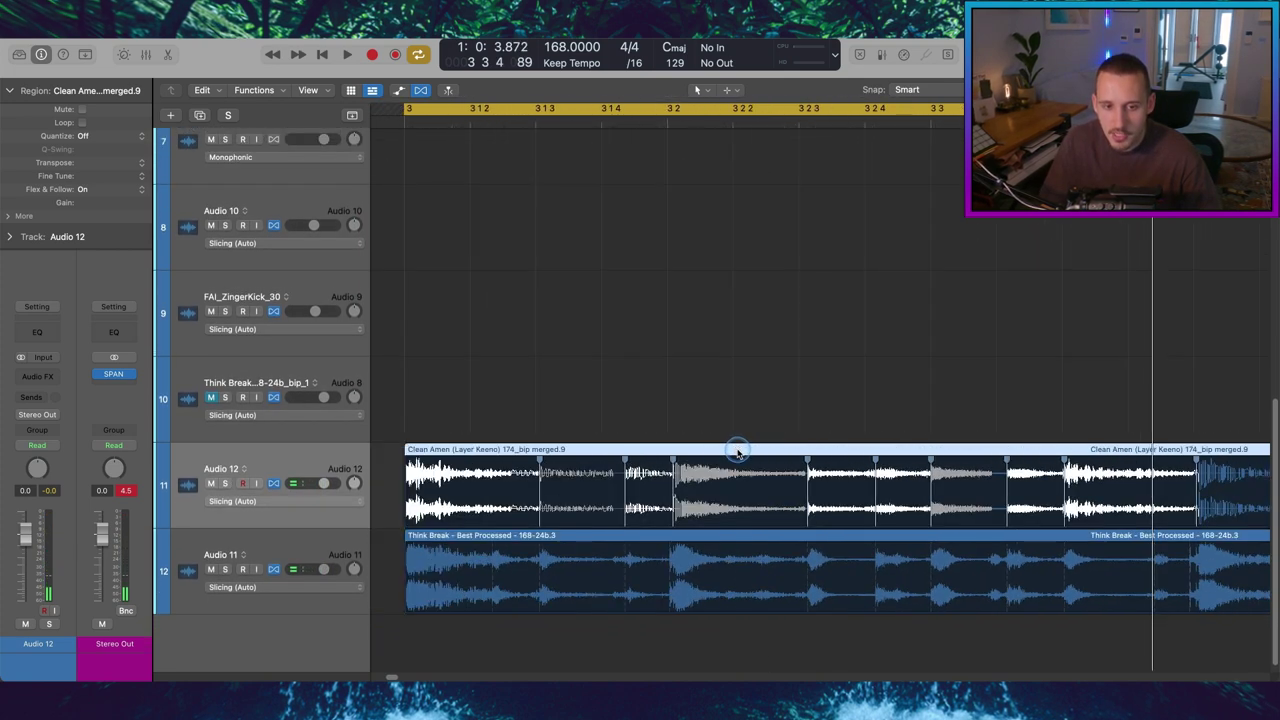
{"action": "key", "text": "space"}
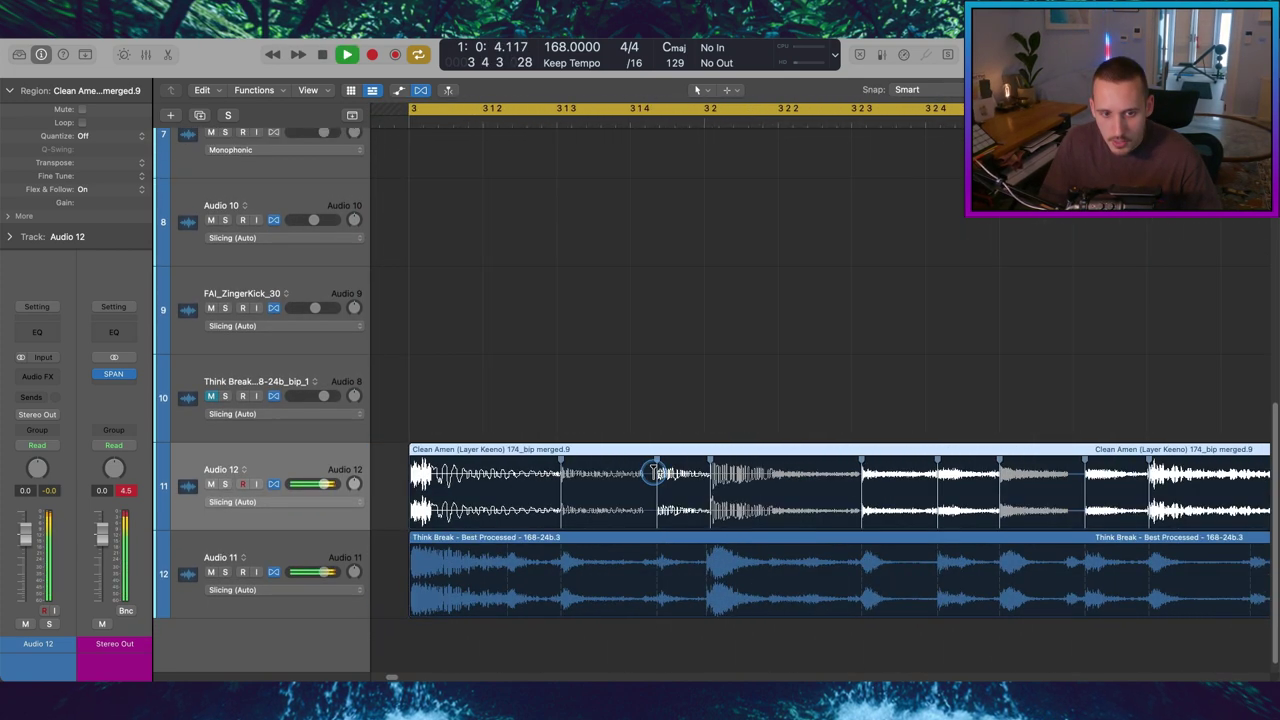
Show the export and bounce options for the bounced Clean Amen region on Audio 13 and dismiss them
{"action": "scroll", "coordinate": [652, 473], "scroll_direction": "down", "scroll_amount": 3}
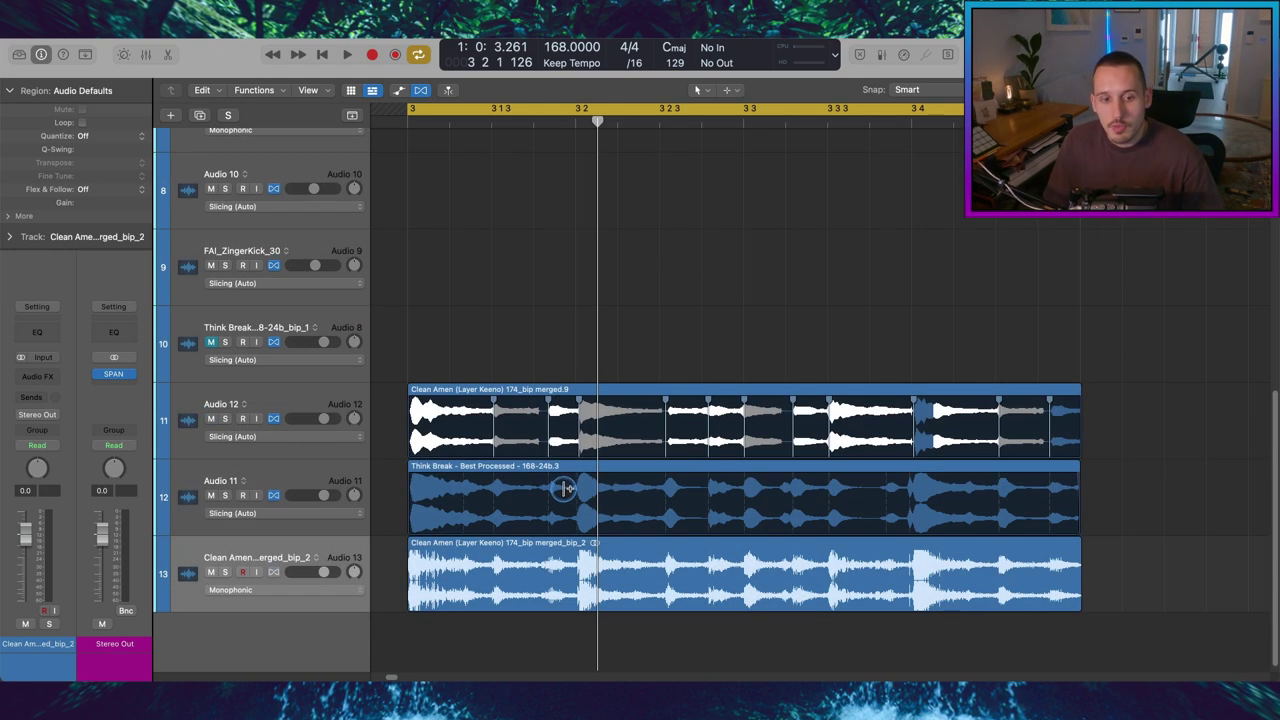
{"action": "right_click", "coordinate": [495, 565]}
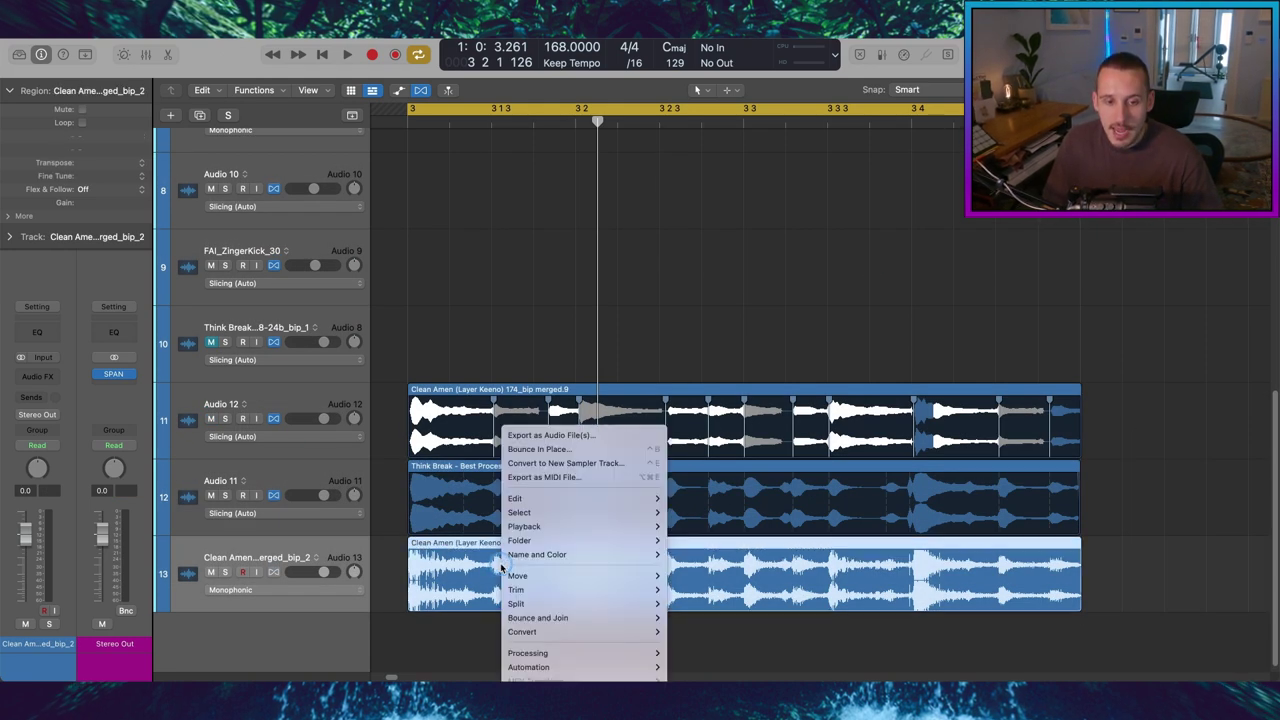
{"action": "left_click", "coordinate": [950, 338]}
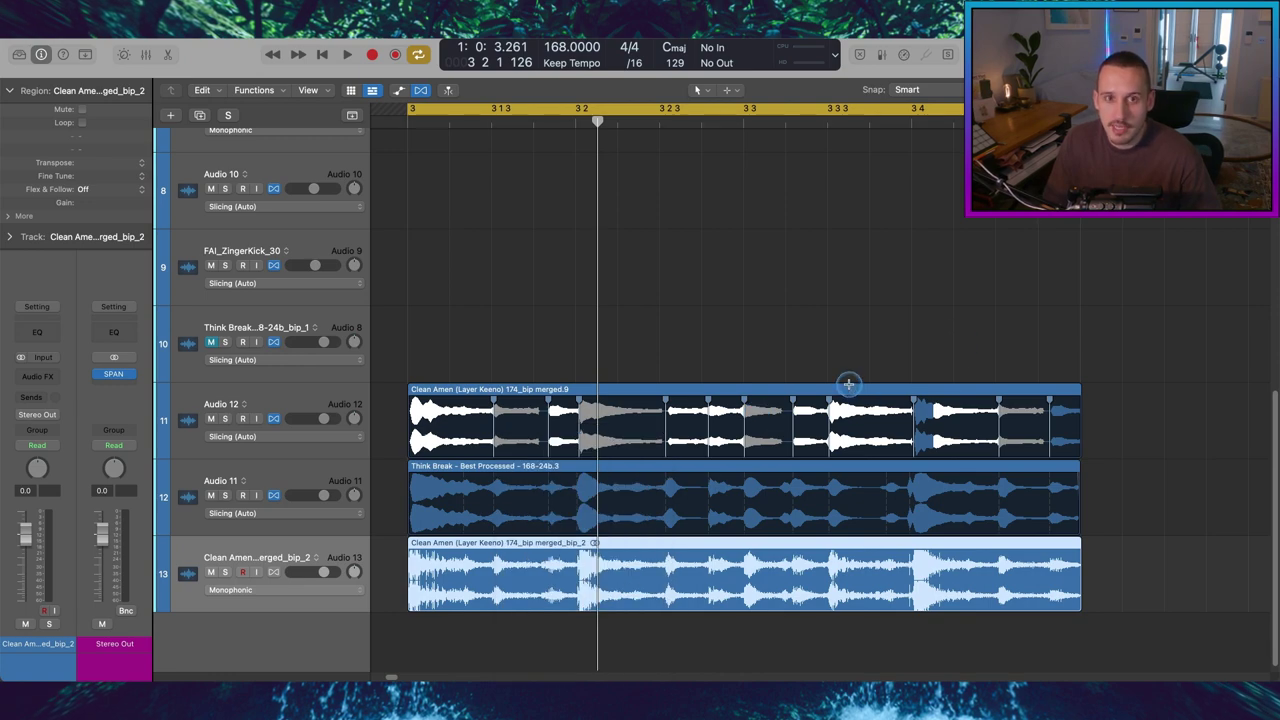
Switch to Renoise, go from the Think + Amen composite's waveform to the pattern, and play the Think/Amen track from line 00
{"action": "key", "text": "super+Tab"}
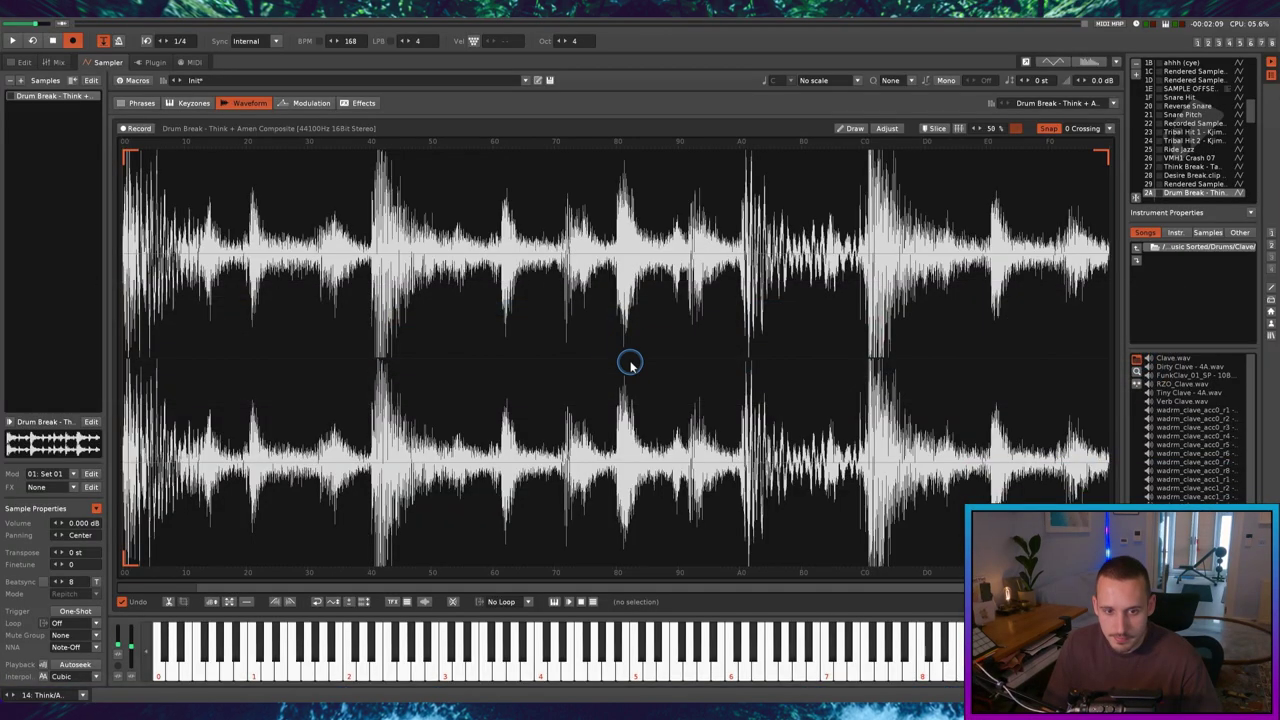
{"action": "left_click", "coordinate": [20, 60]}
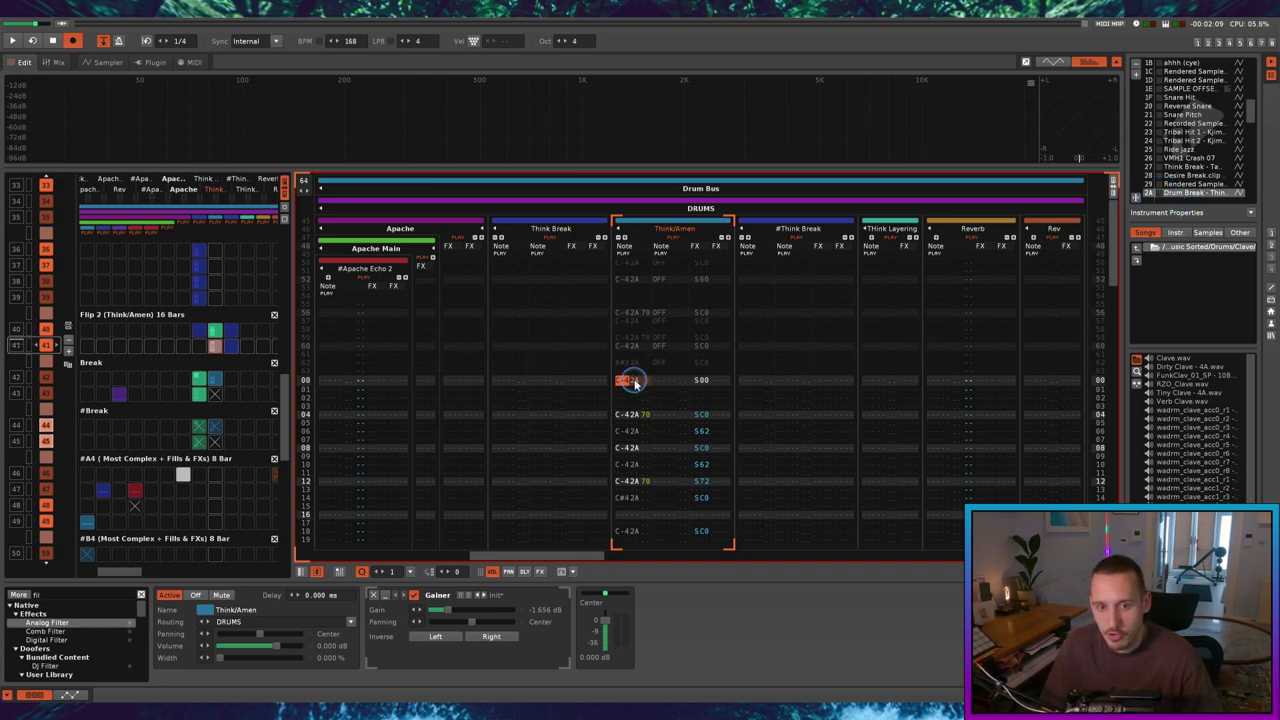
{"action": "left_click", "coordinate": [483, 381]}
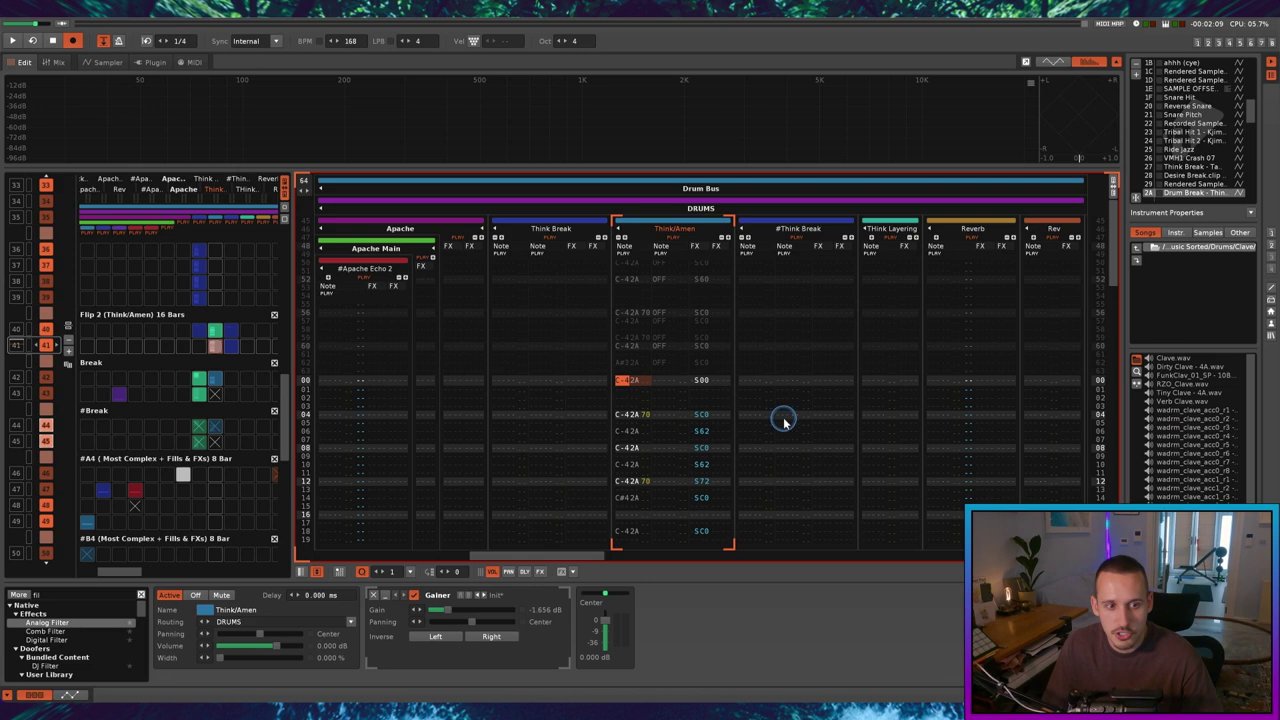
{"action": "left_click", "coordinate": [633, 384]}
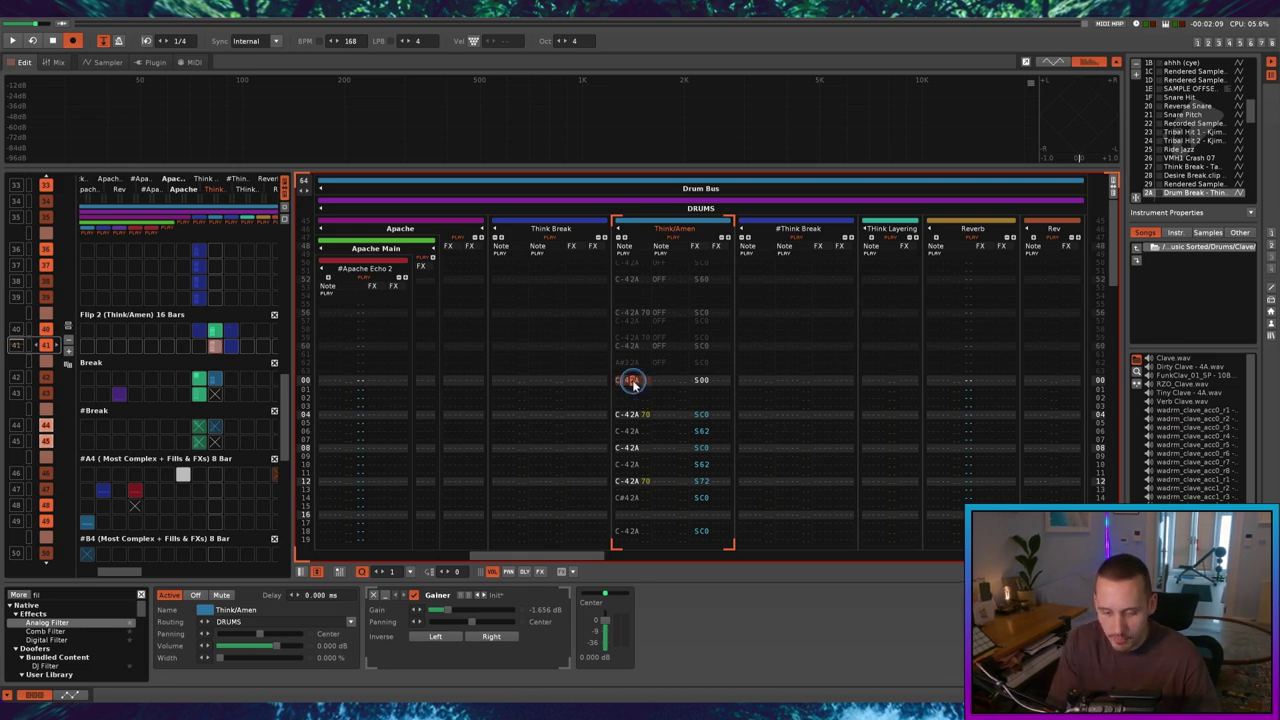
{"action": "key", "text": "space"}
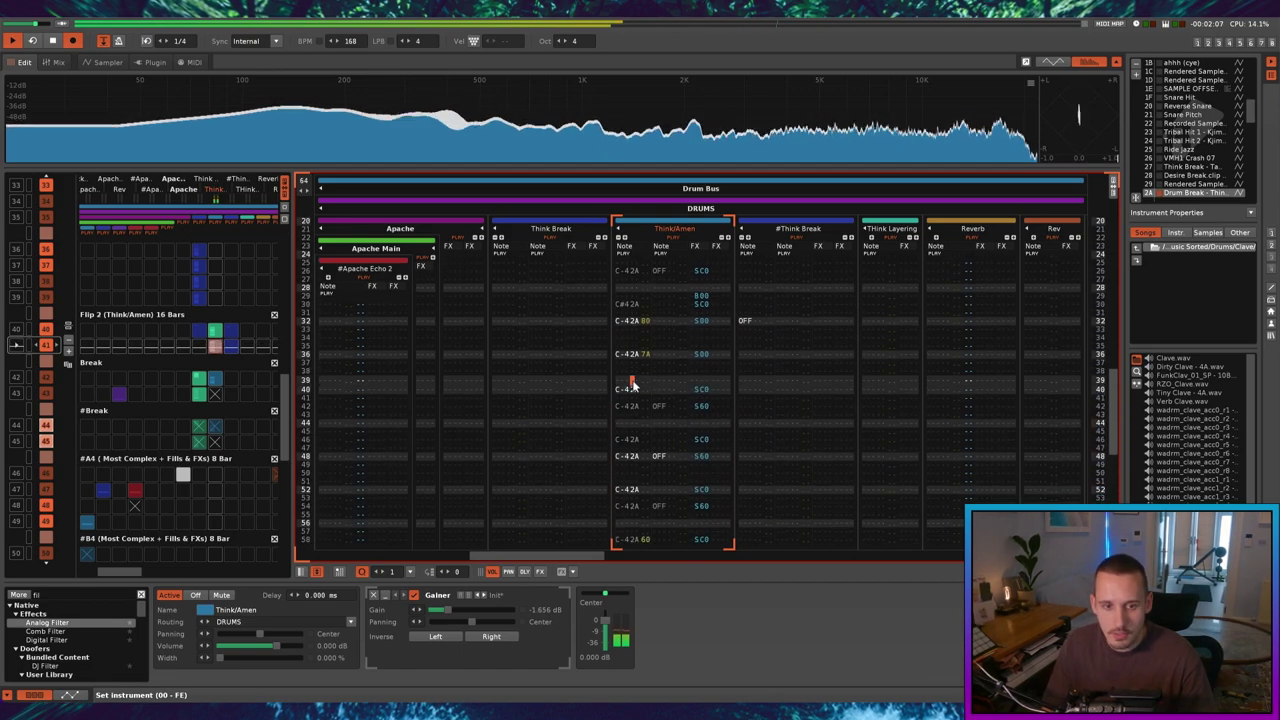
{"action": "left_click", "coordinate": [630, 385]}
{"action": "scroll", "coordinate": [635, 388], "scroll_direction": "up", "scroll_amount": 4}
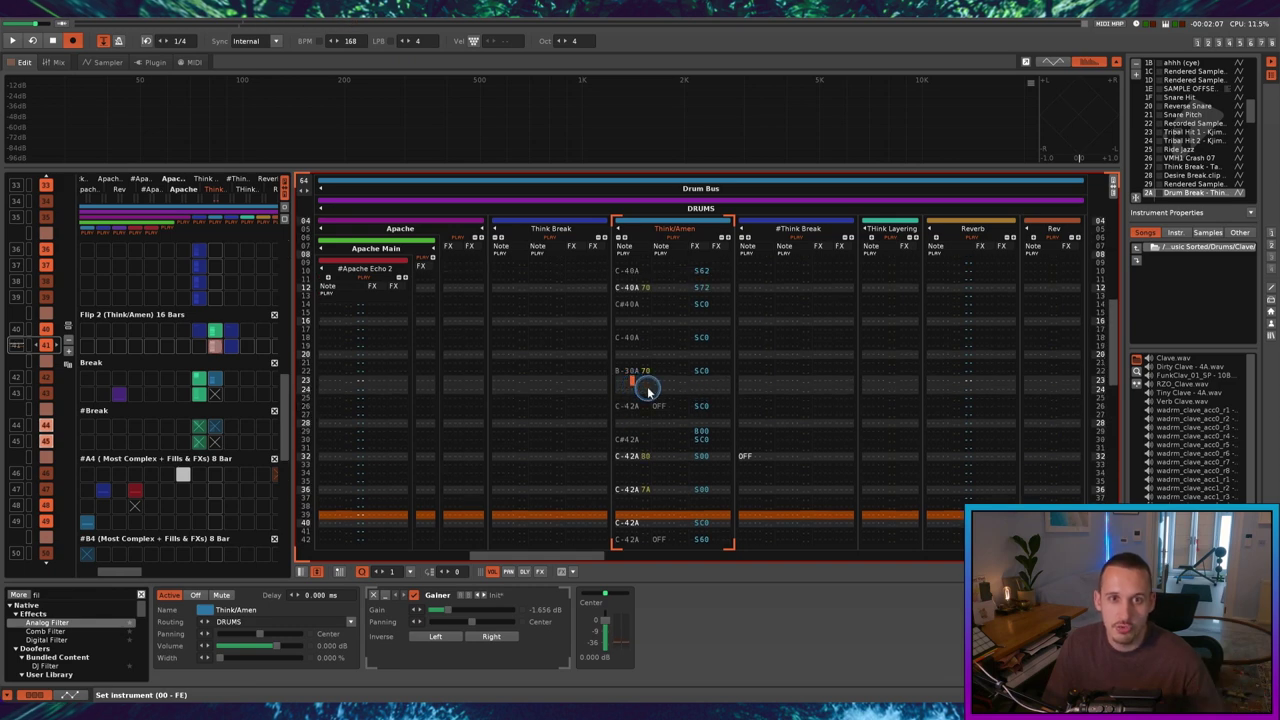